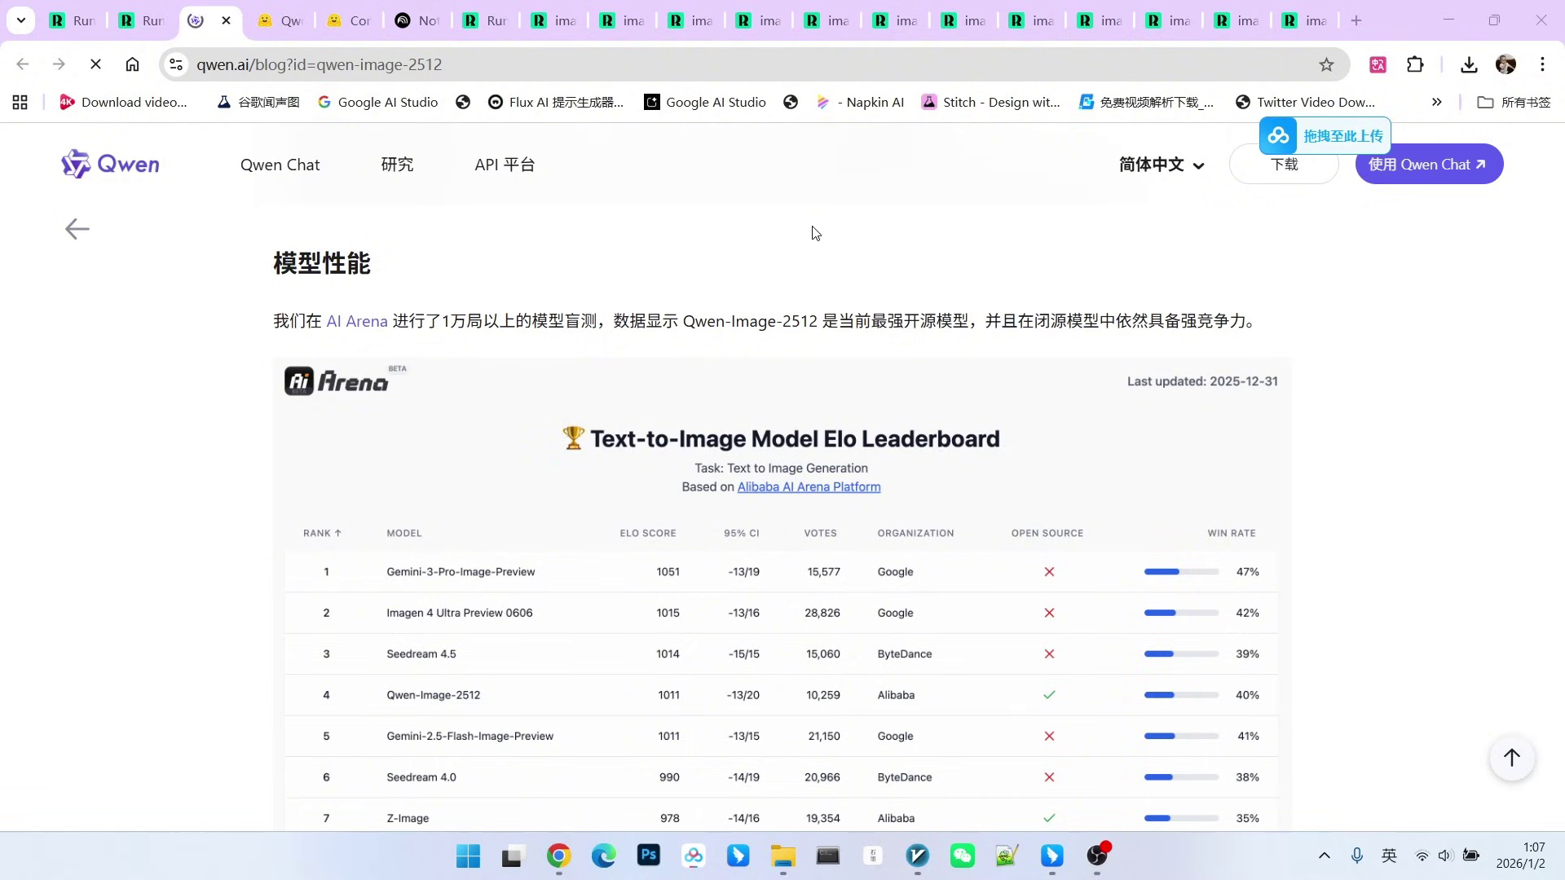
pyautogui.scroll(-1, 813, 233)
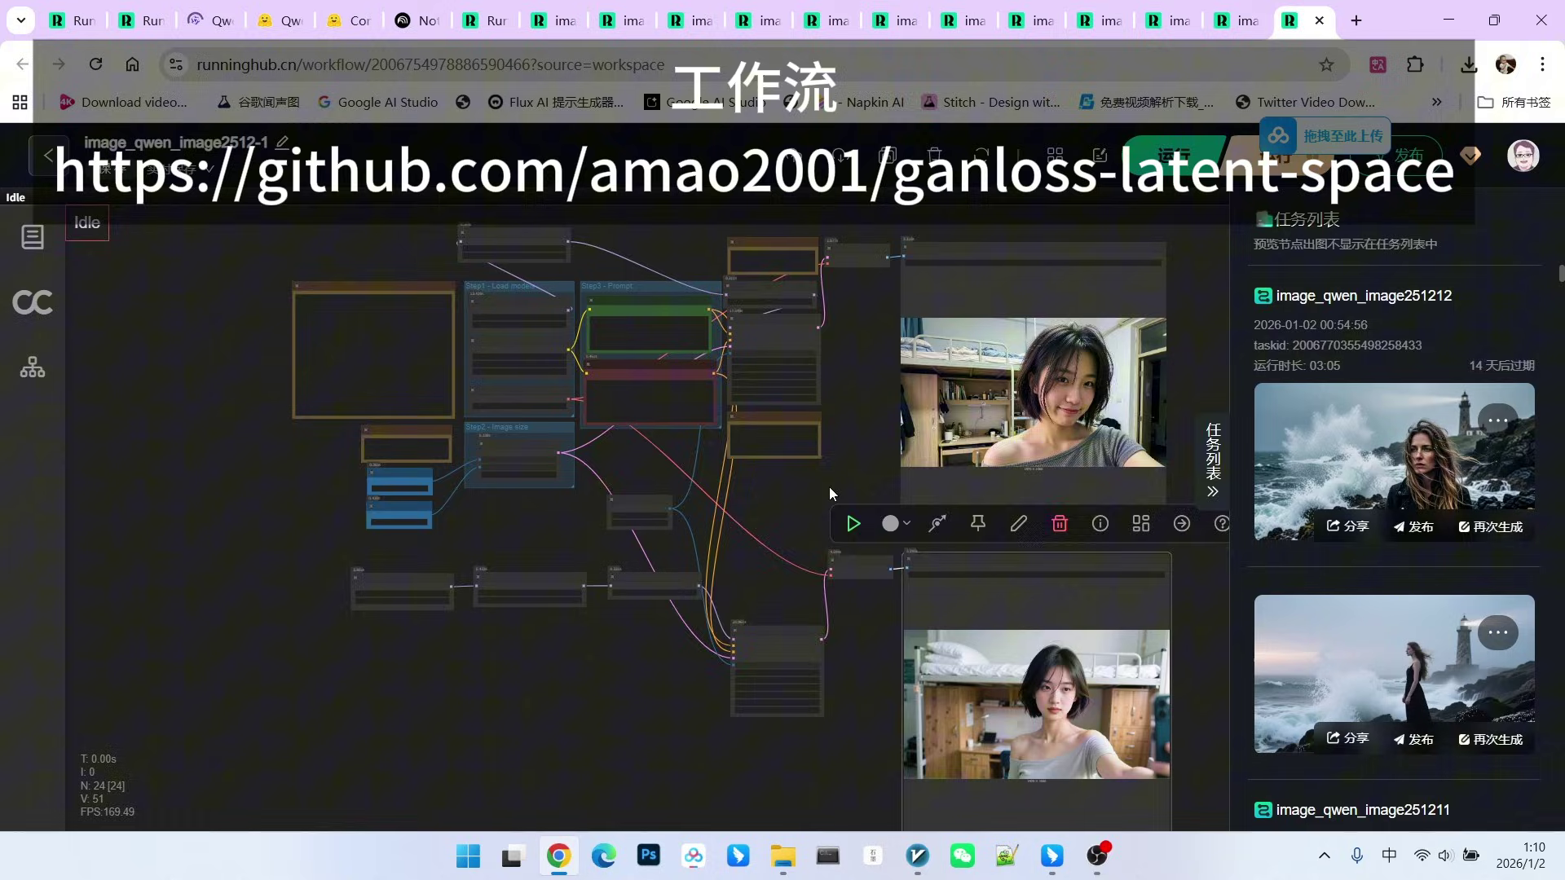
pyautogui.scroll(-2, 623, 500)
pyautogui.scroll(1, 623, 500)
pyautogui.scroll(1, 744, 538)
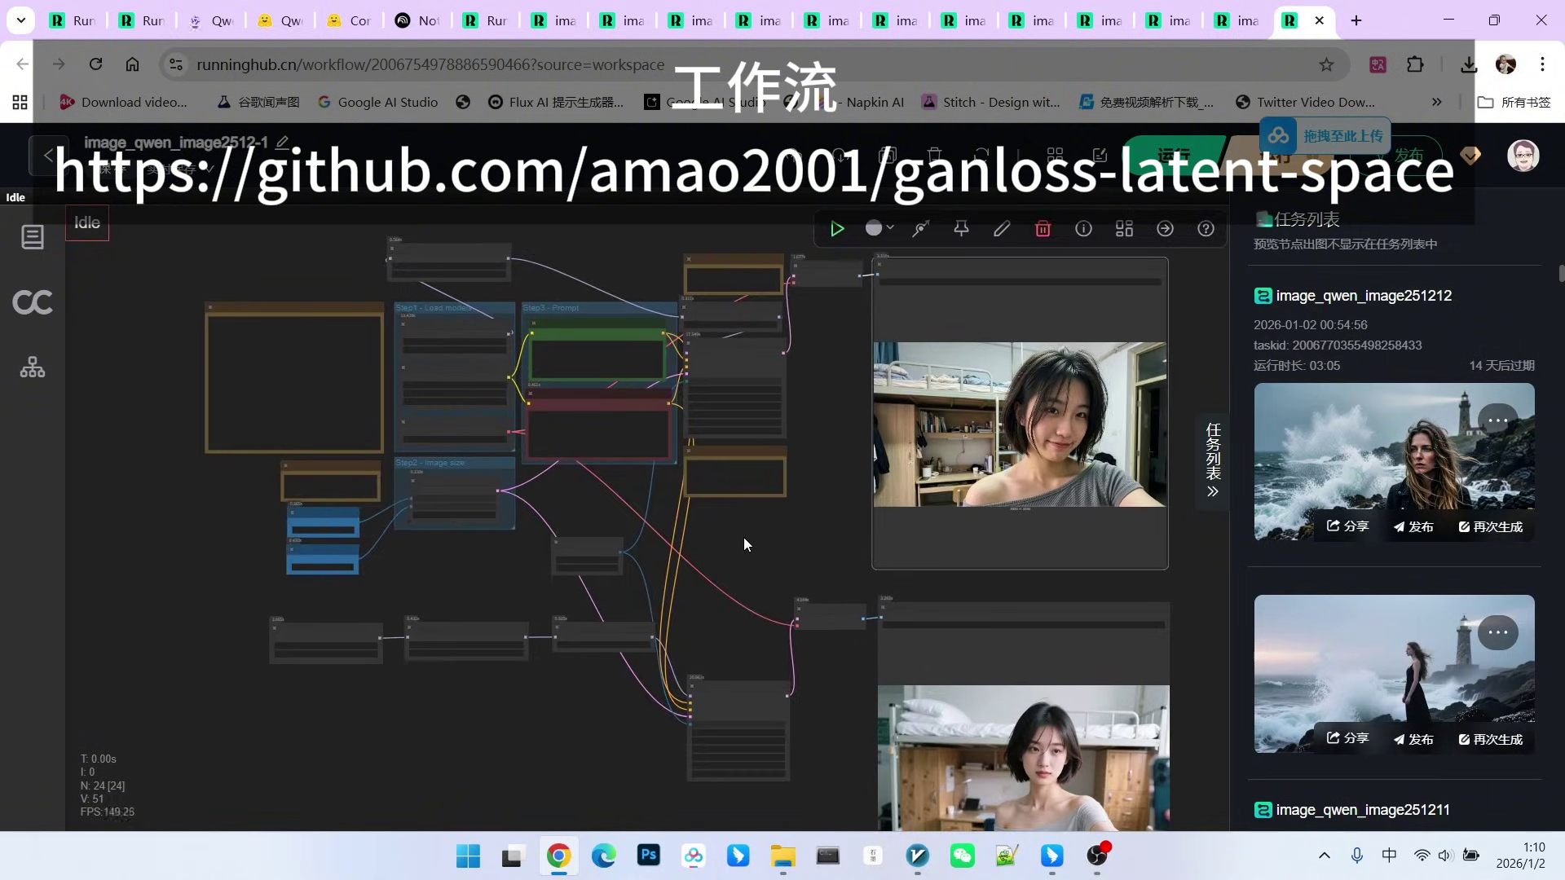
pyautogui.scroll(1, 754, 513)
# Nudge the Load Diffusion Model node up-left and the LoraLoaderModelOnly node right-down
pyautogui.moveTo(751, 521); pyautogui.dragTo(755, 512)
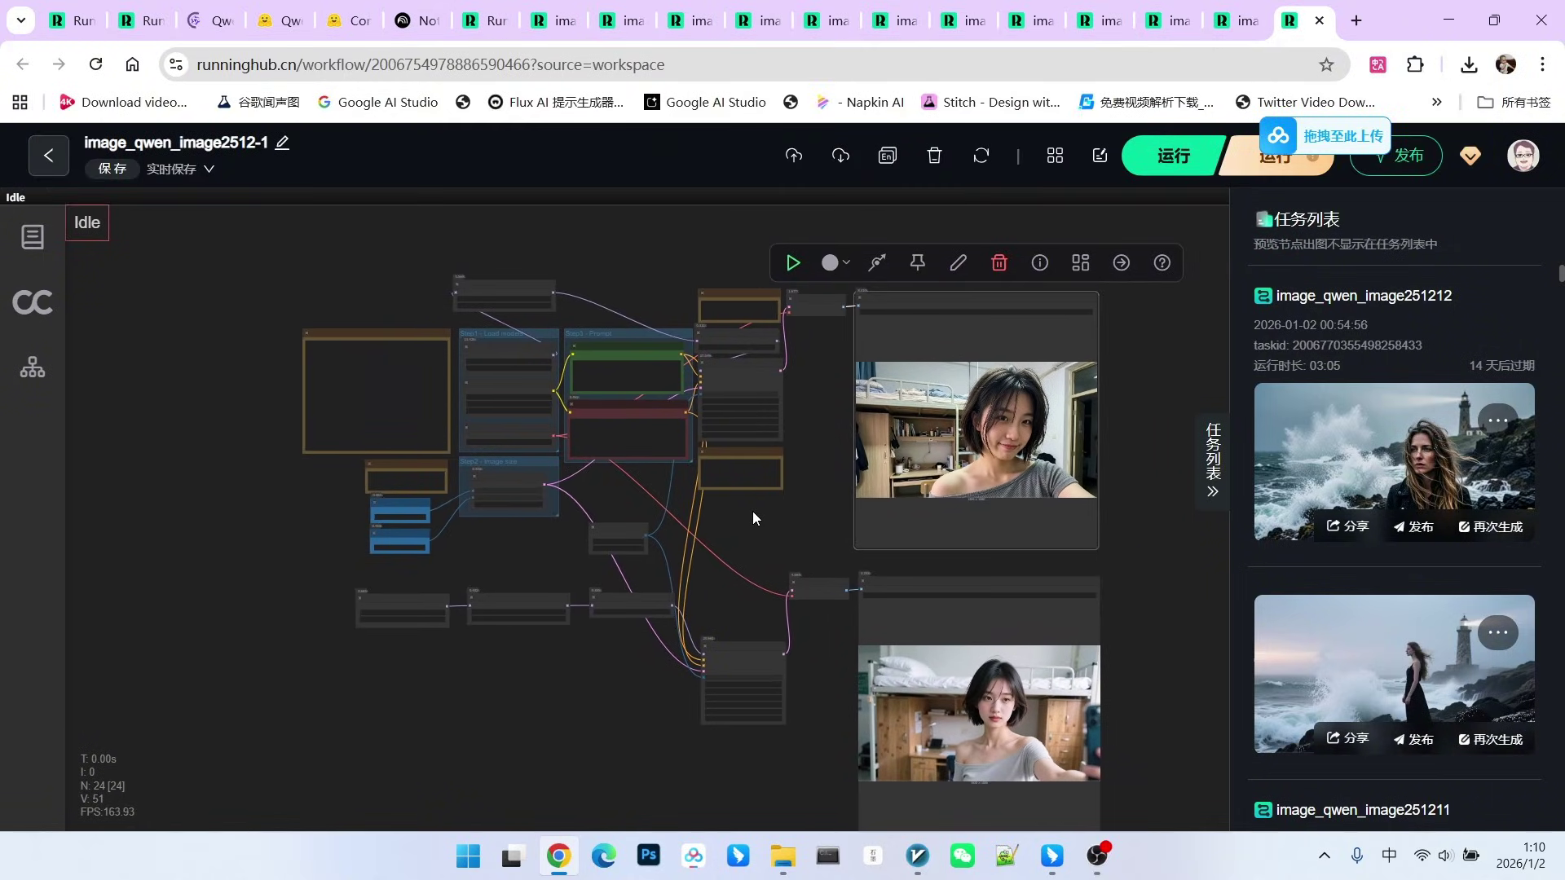
pyautogui.scroll(1, 745, 514)
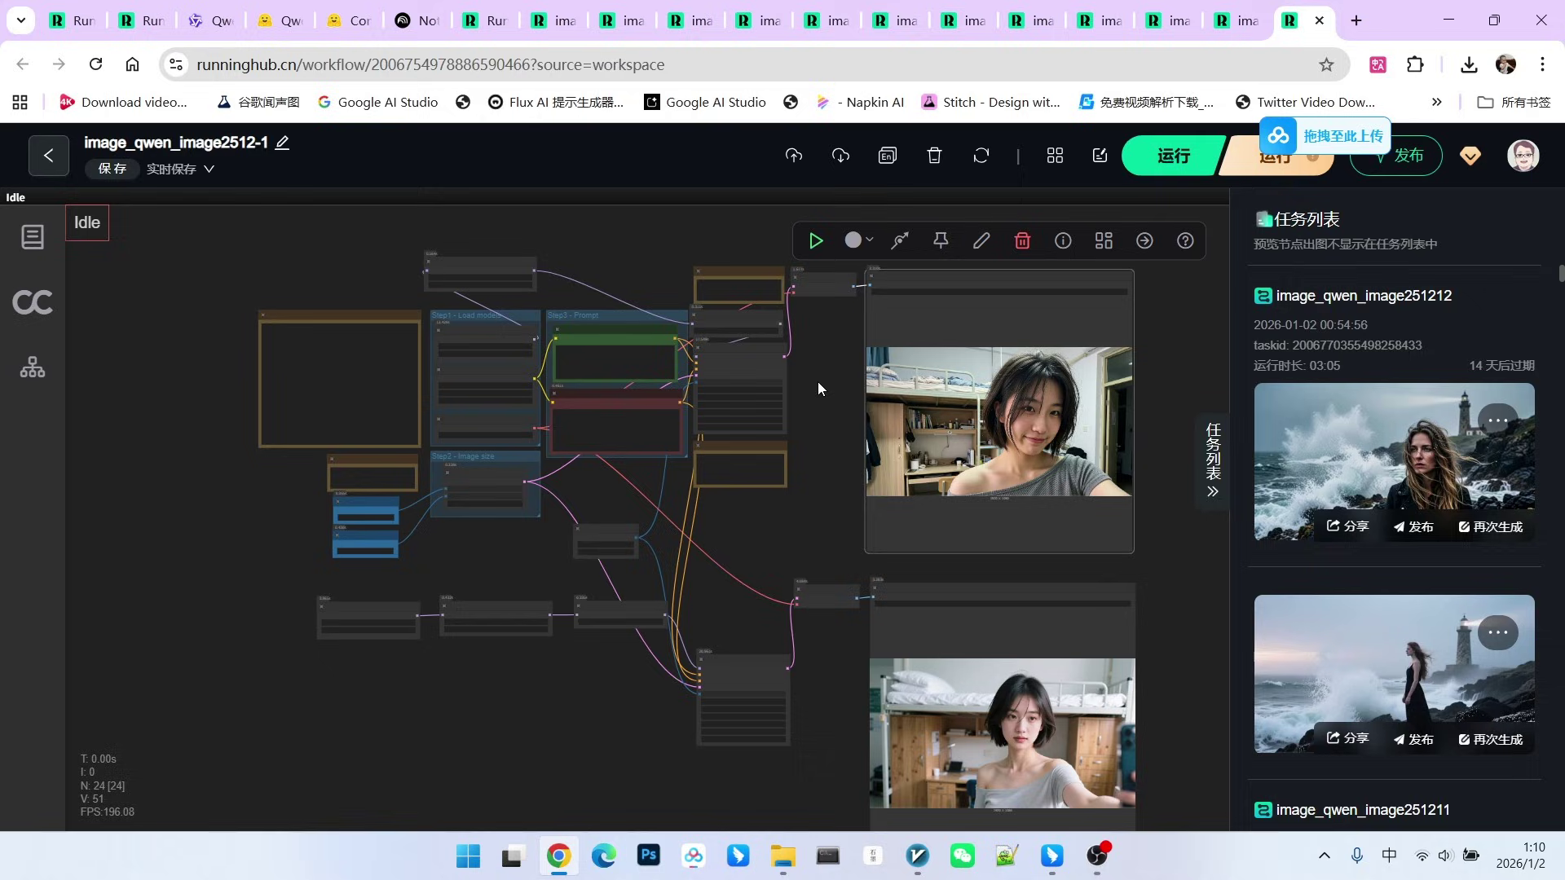
pyautogui.moveTo(818, 382); pyautogui.dragTo(817, 405)
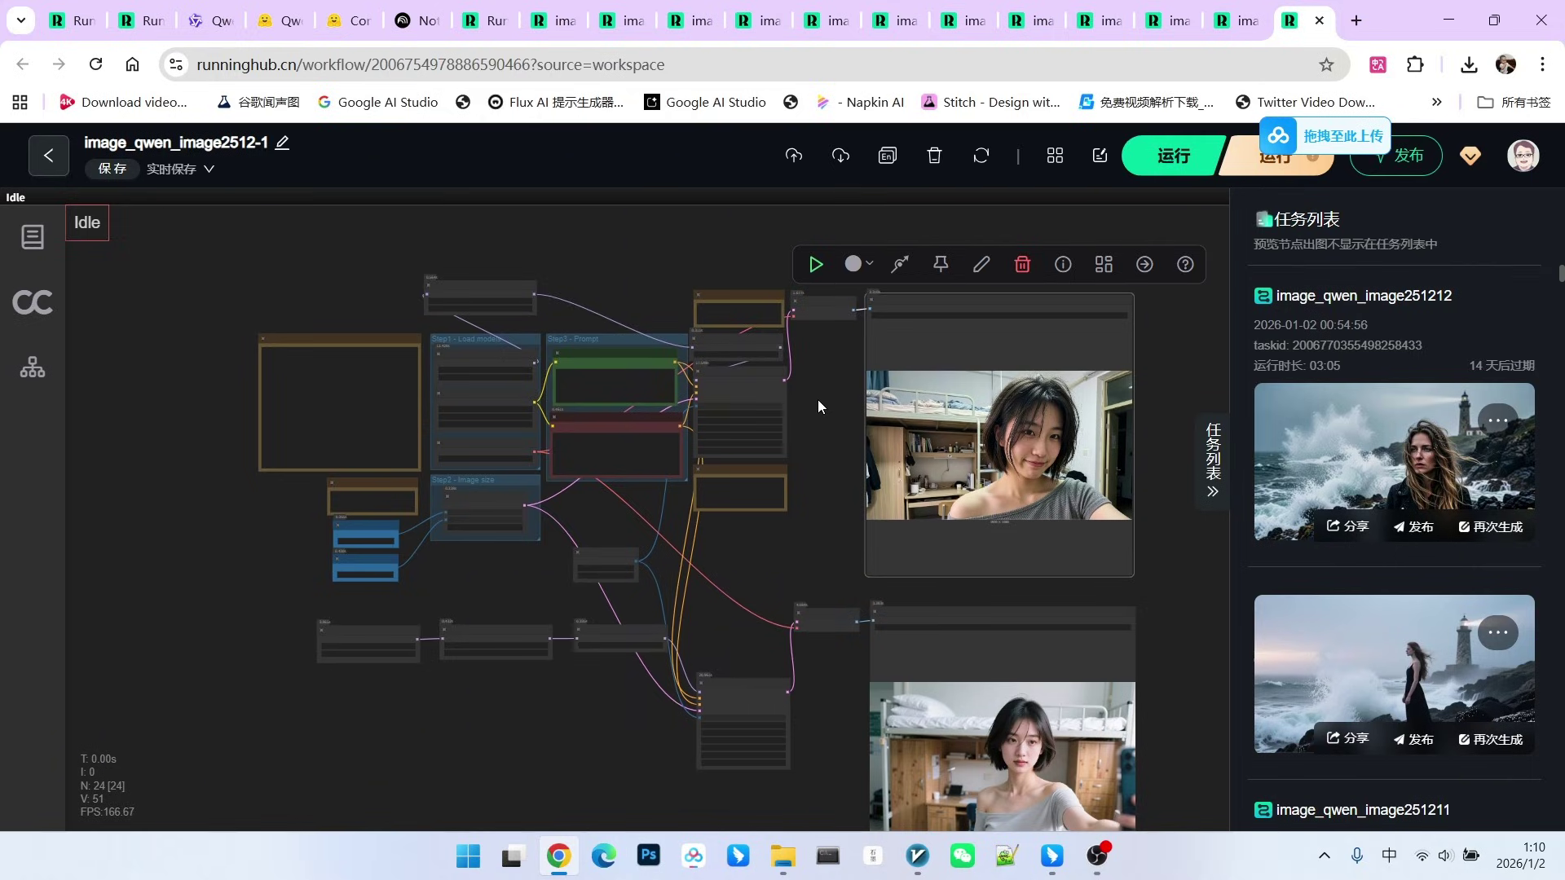
pyautogui.scroll(-1, 661, 416)
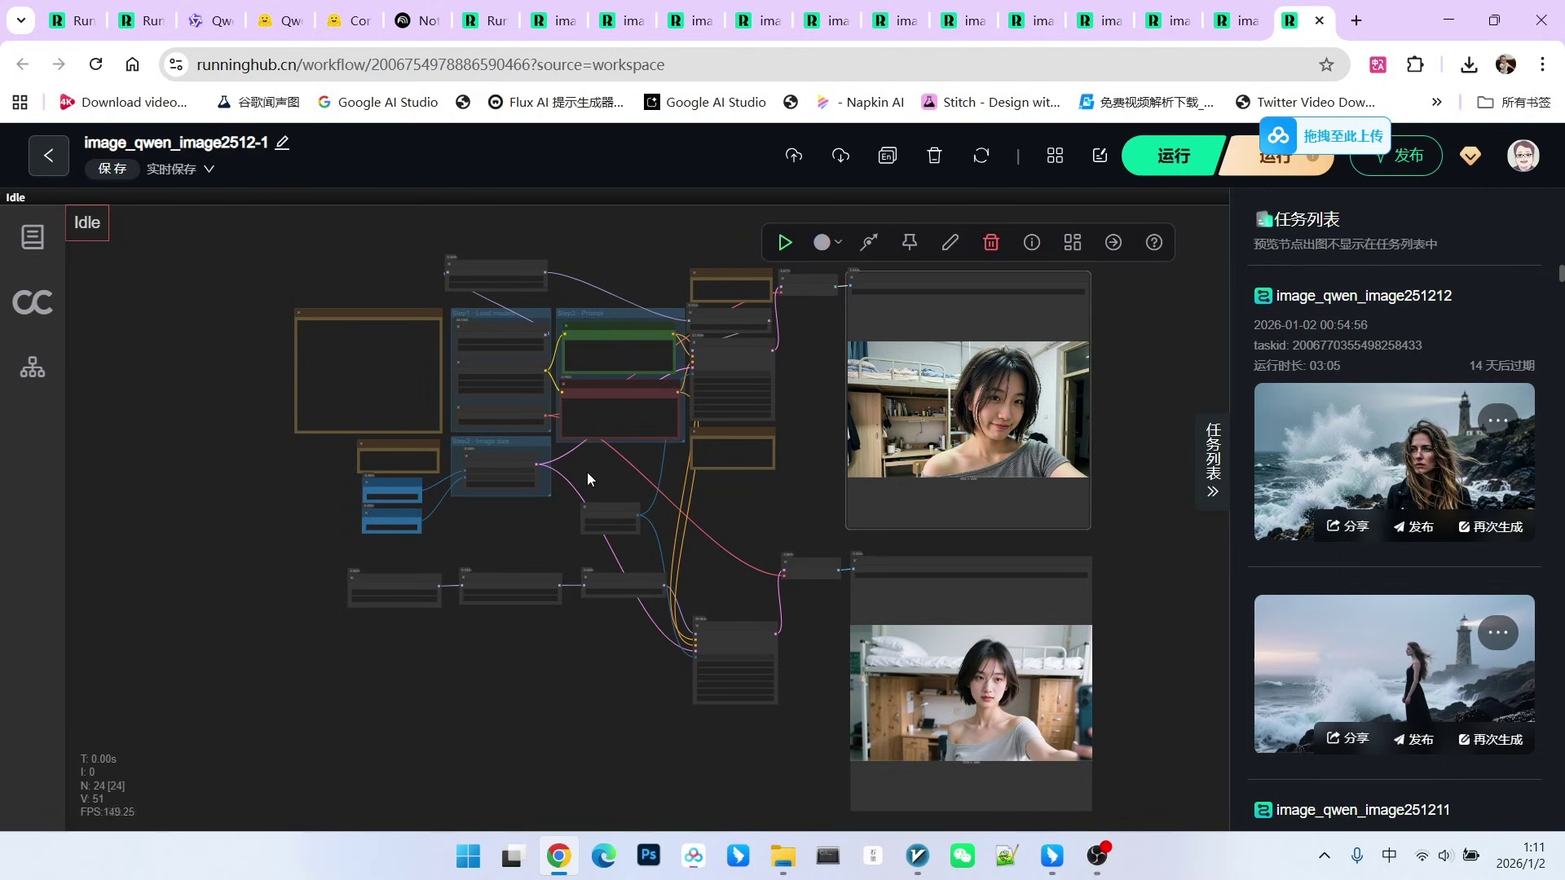
pyautogui.scroll(2, 587, 472)
pyautogui.scroll(3, 593, 428)
pyautogui.scroll(3, 606, 367)
pyautogui.scroll(2, 613, 333)
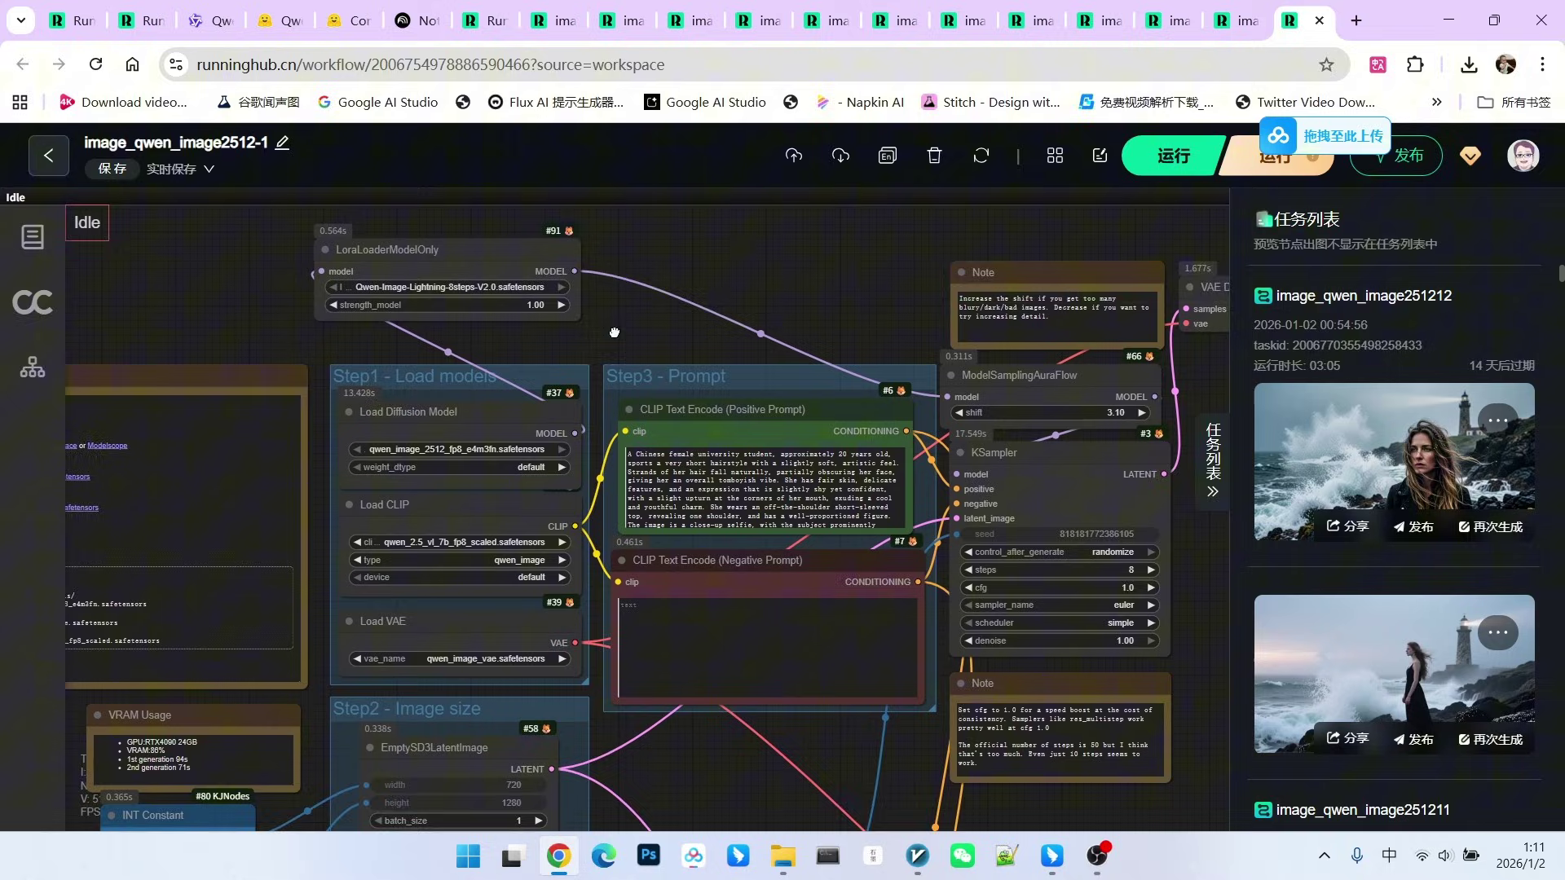
pyautogui.scroll(1, 606, 337)
pyautogui.scroll(2, 367, 288)
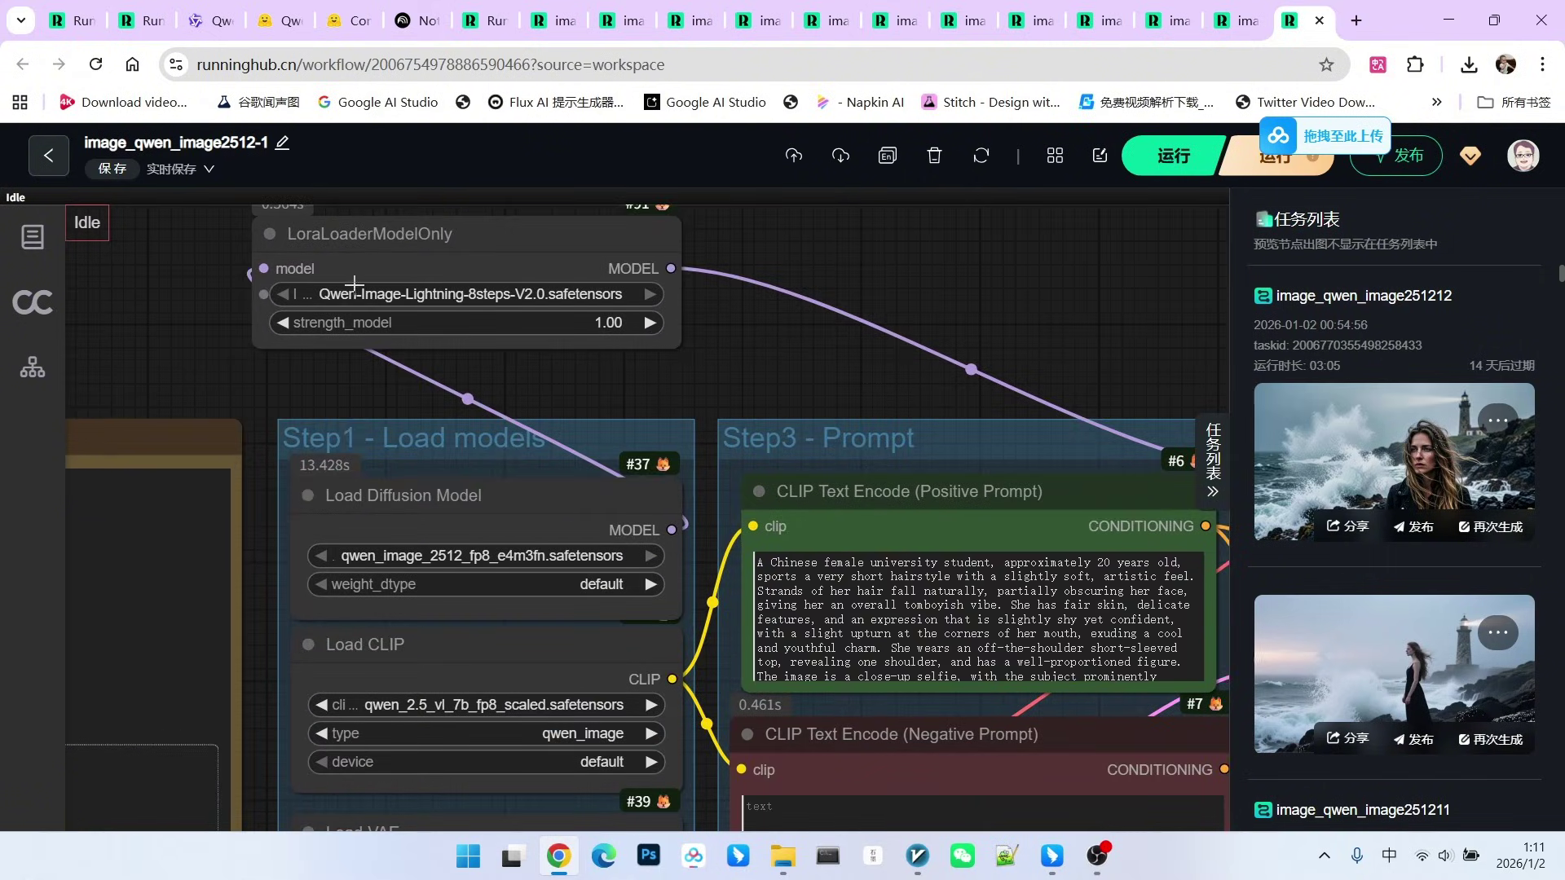
pyautogui.moveTo(432, 492); pyautogui.dragTo(452, 481)
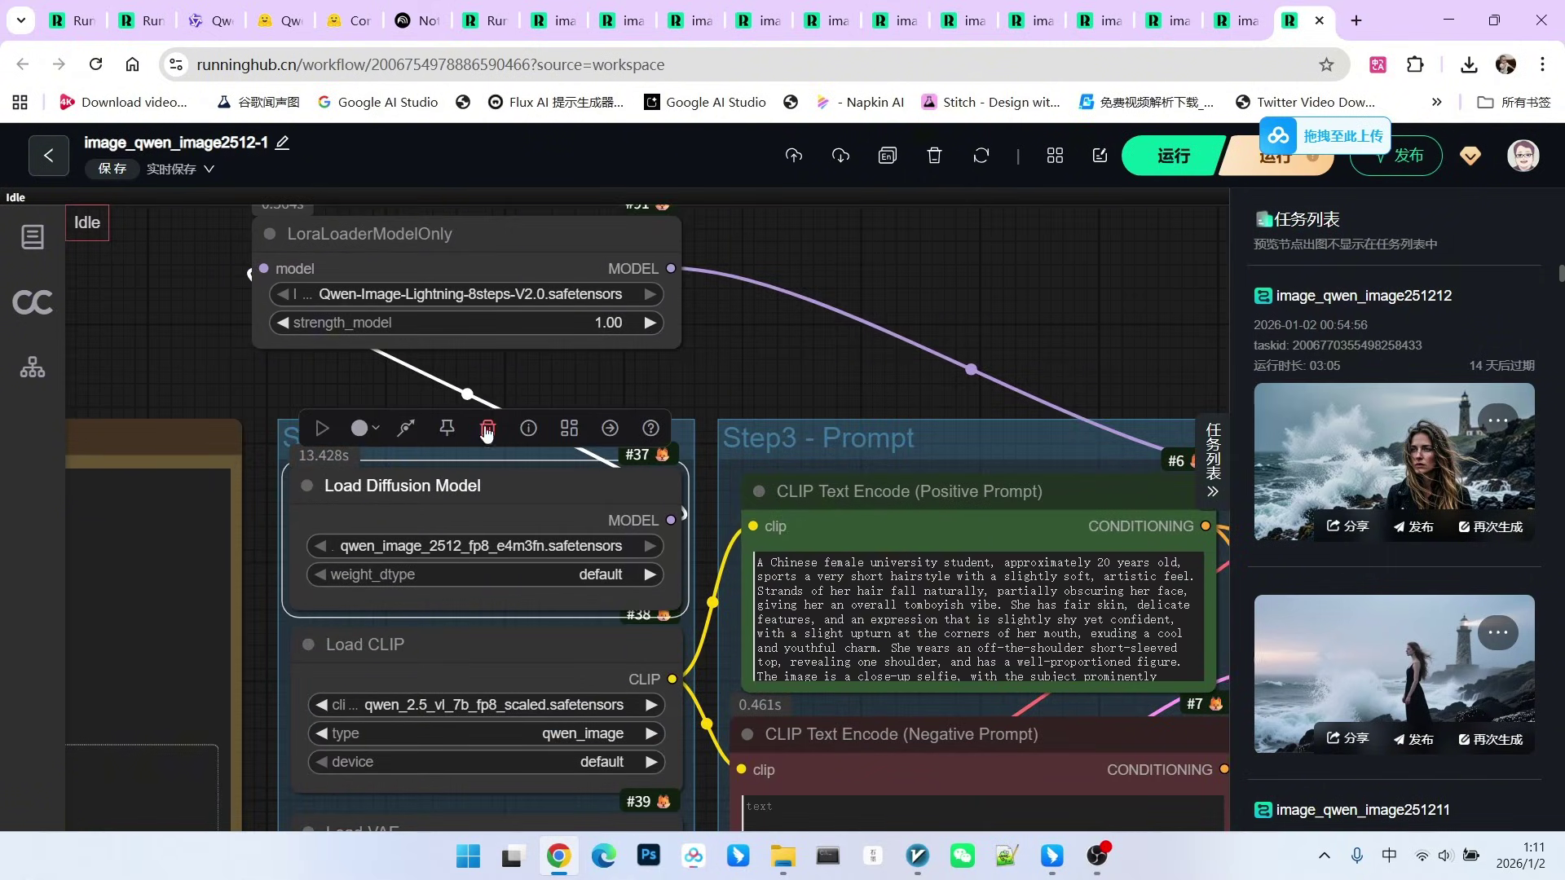
pyautogui.moveTo(436, 252); pyautogui.dragTo(463, 260)
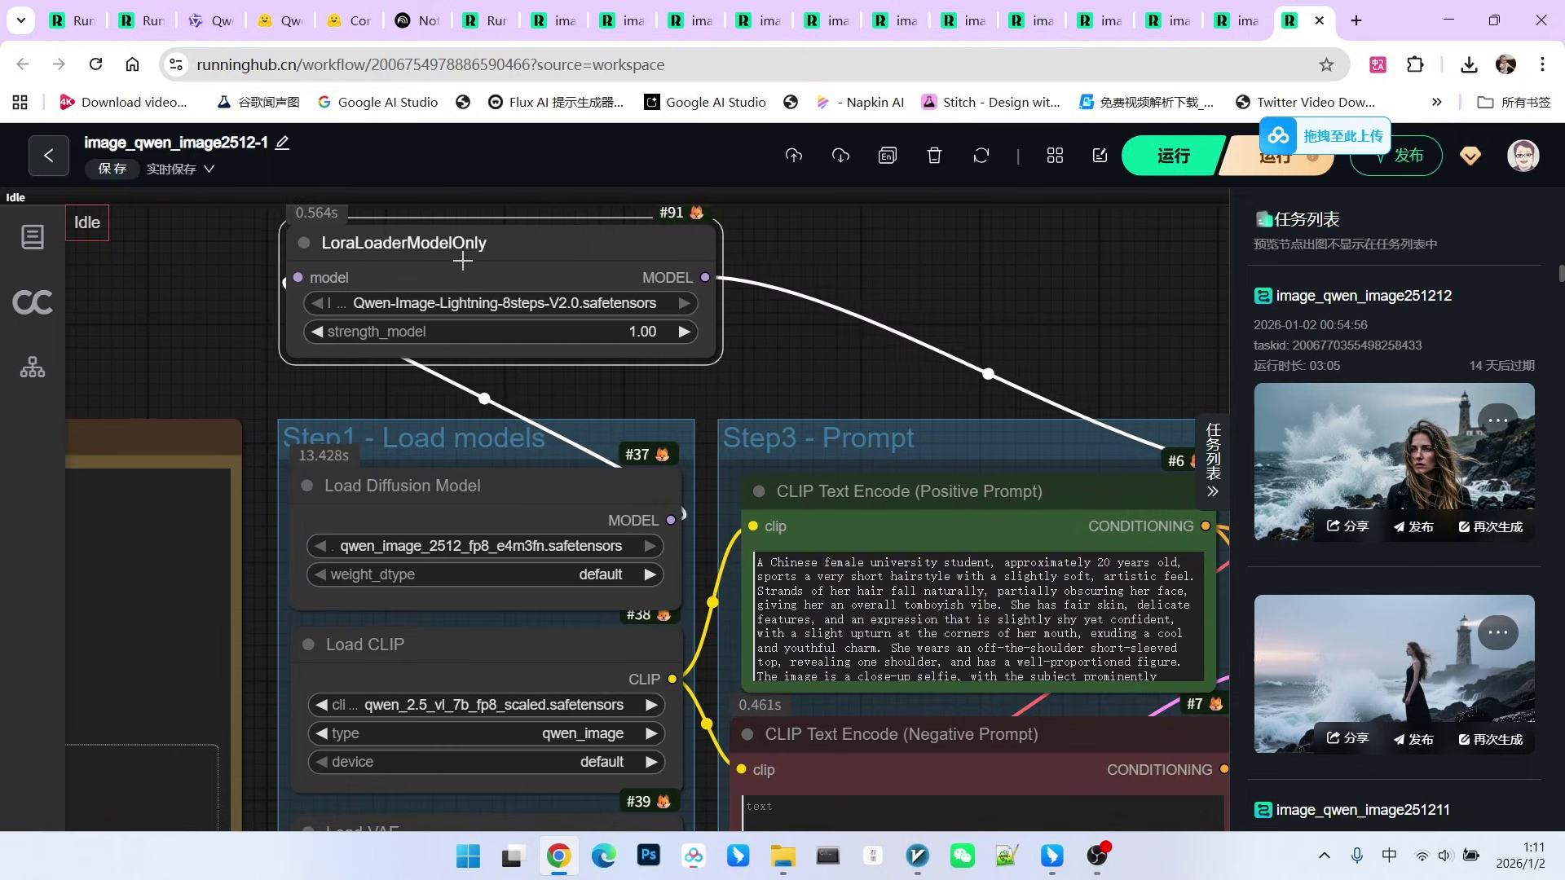
pyautogui.scroll(-1, 929, 354)
pyautogui.scroll(-1, 997, 434)
pyautogui.moveTo(1059, 458); pyautogui.dragTo(559, 447)
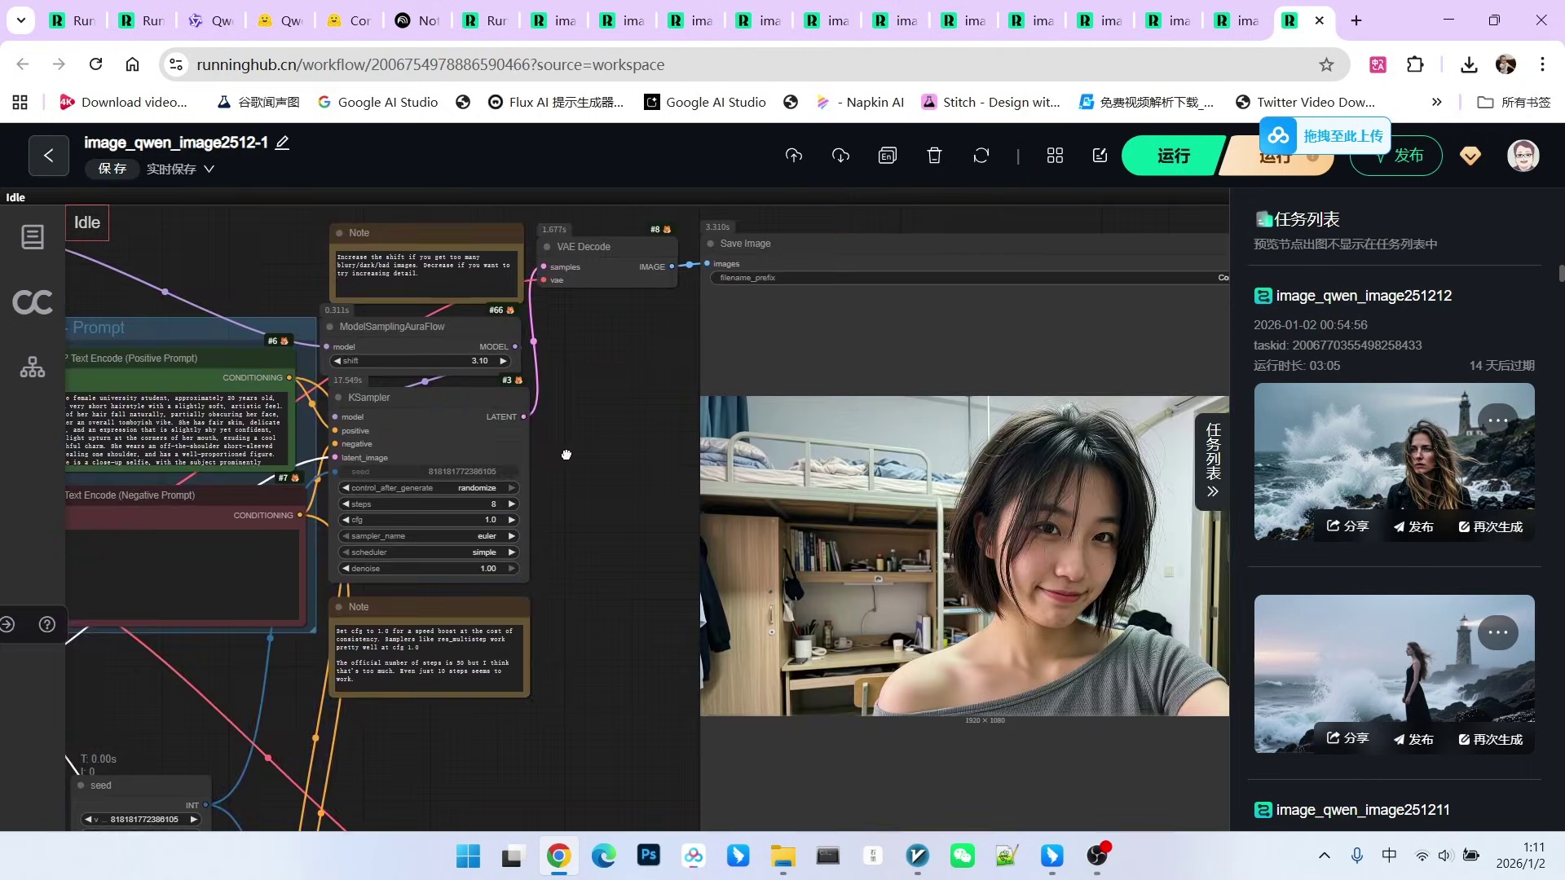
pyautogui.scroll(1, 559, 447)
pyautogui.scroll(-3, 873, 556)
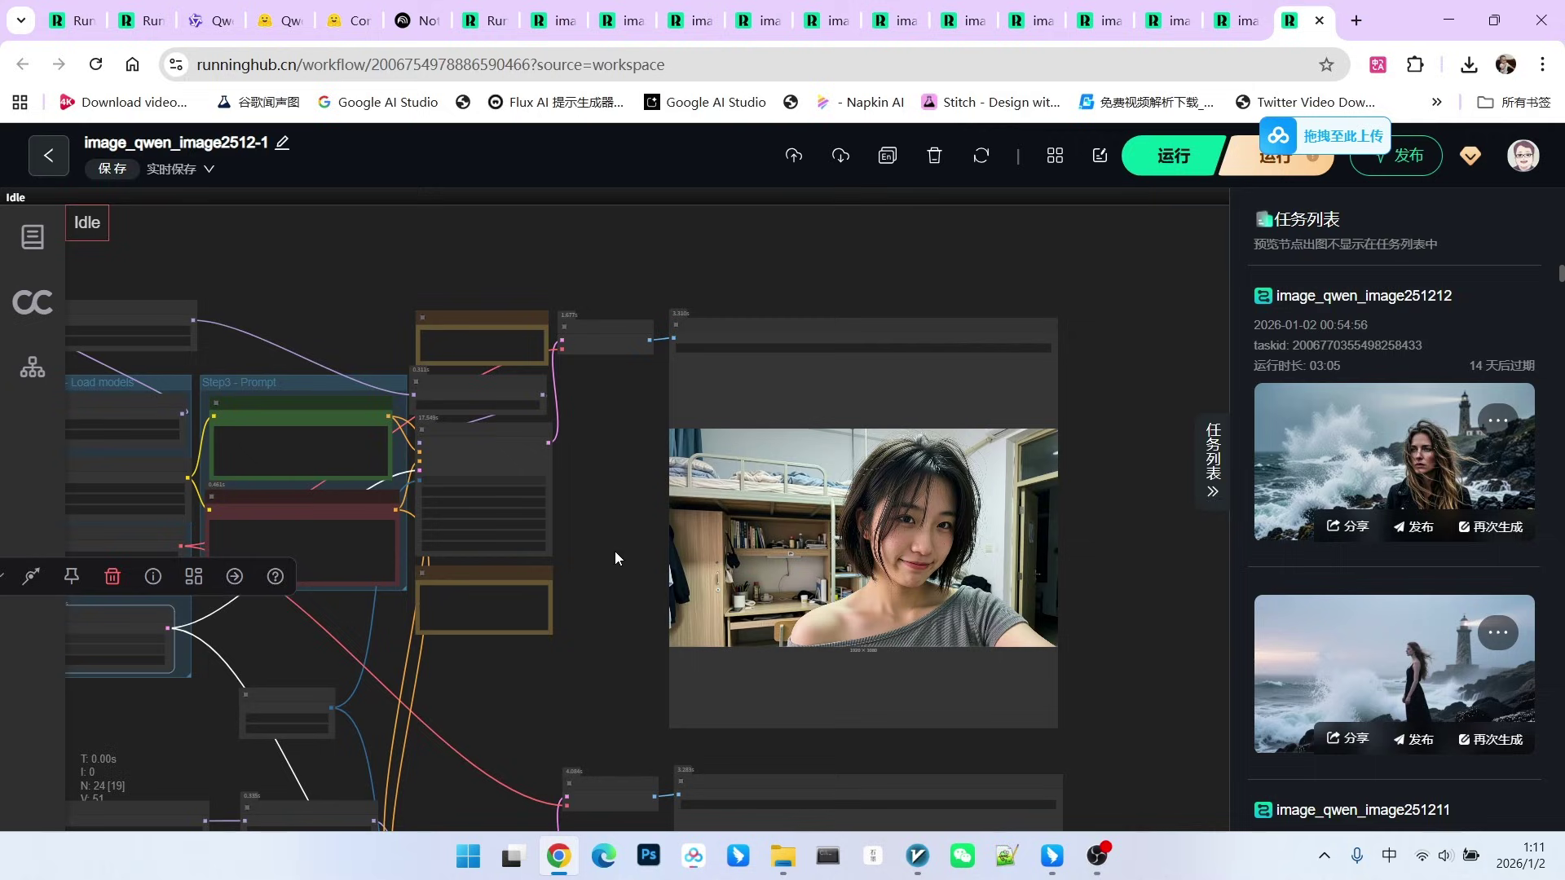
# Shift the shared seed node slightly up-right, then pan across both portraits and old-model loaders
pyautogui.moveTo(594, 558); pyautogui.dragTo(823, 361)
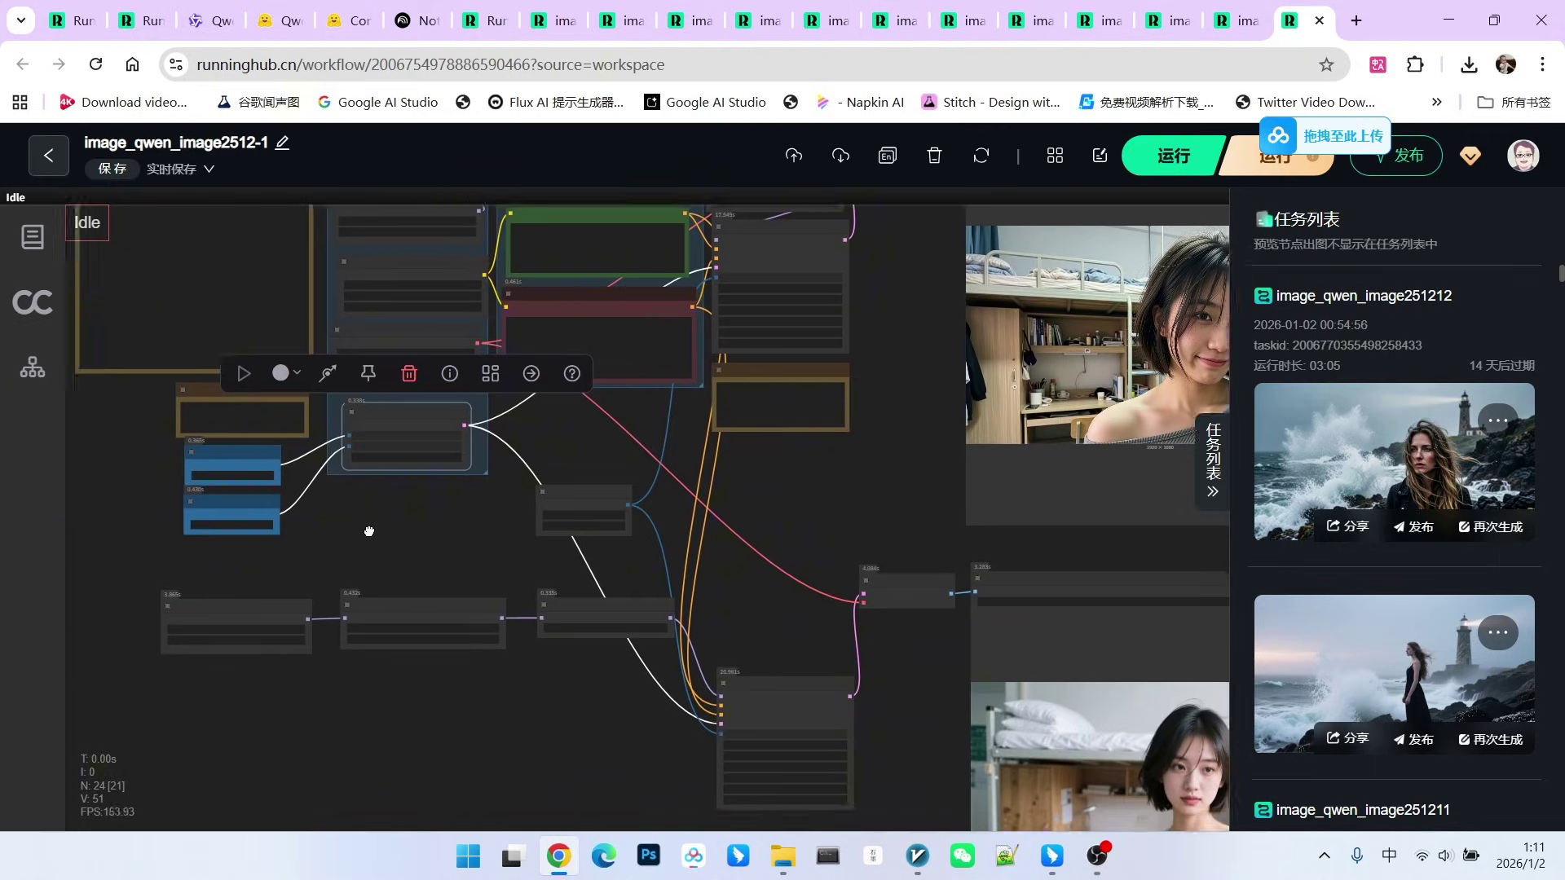
pyautogui.scroll(3, 367, 584)
pyautogui.scroll(3, 282, 575)
pyautogui.scroll(3, 287, 550)
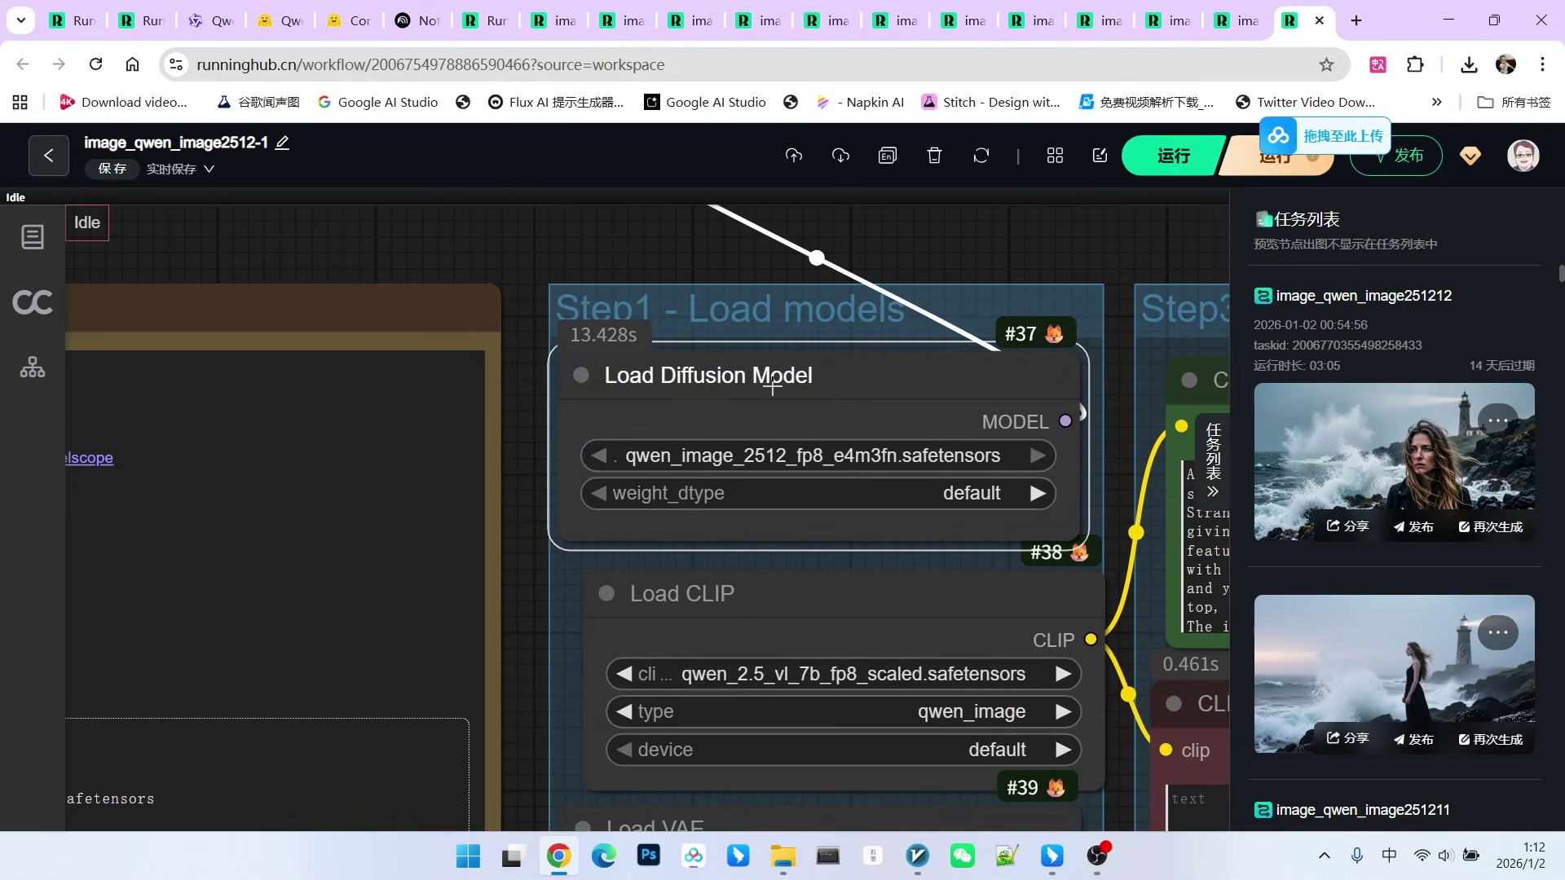
pyautogui.scroll(-1, 578, 629)
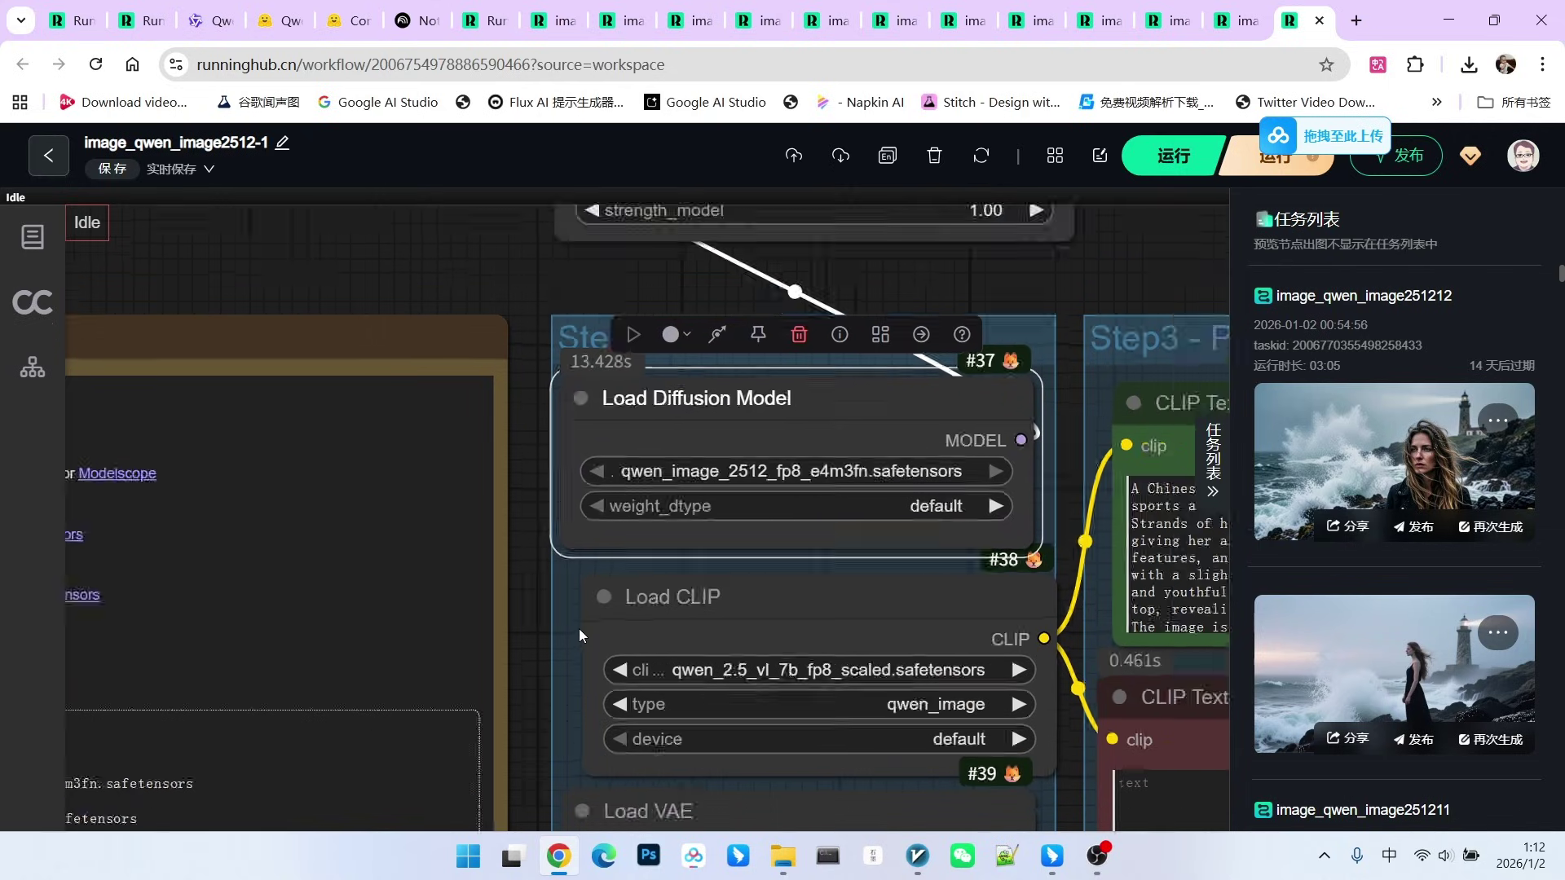
pyautogui.scroll(-7, 526, 703)
pyautogui.scroll(2, 516, 630)
pyautogui.scroll(2, 570, 552)
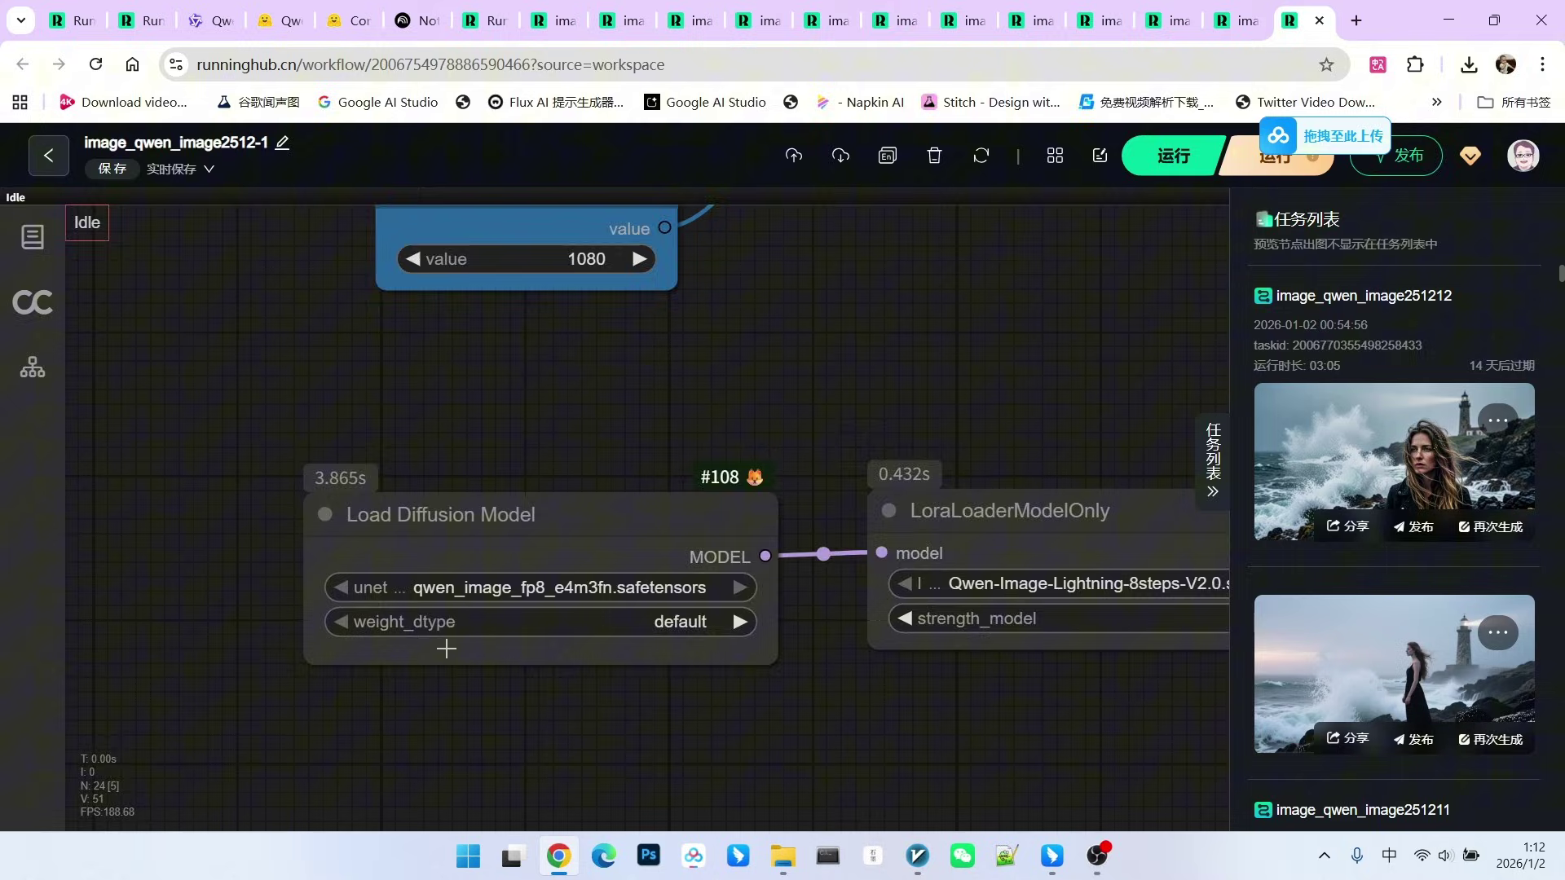
pyautogui.scroll(2, 445, 612)
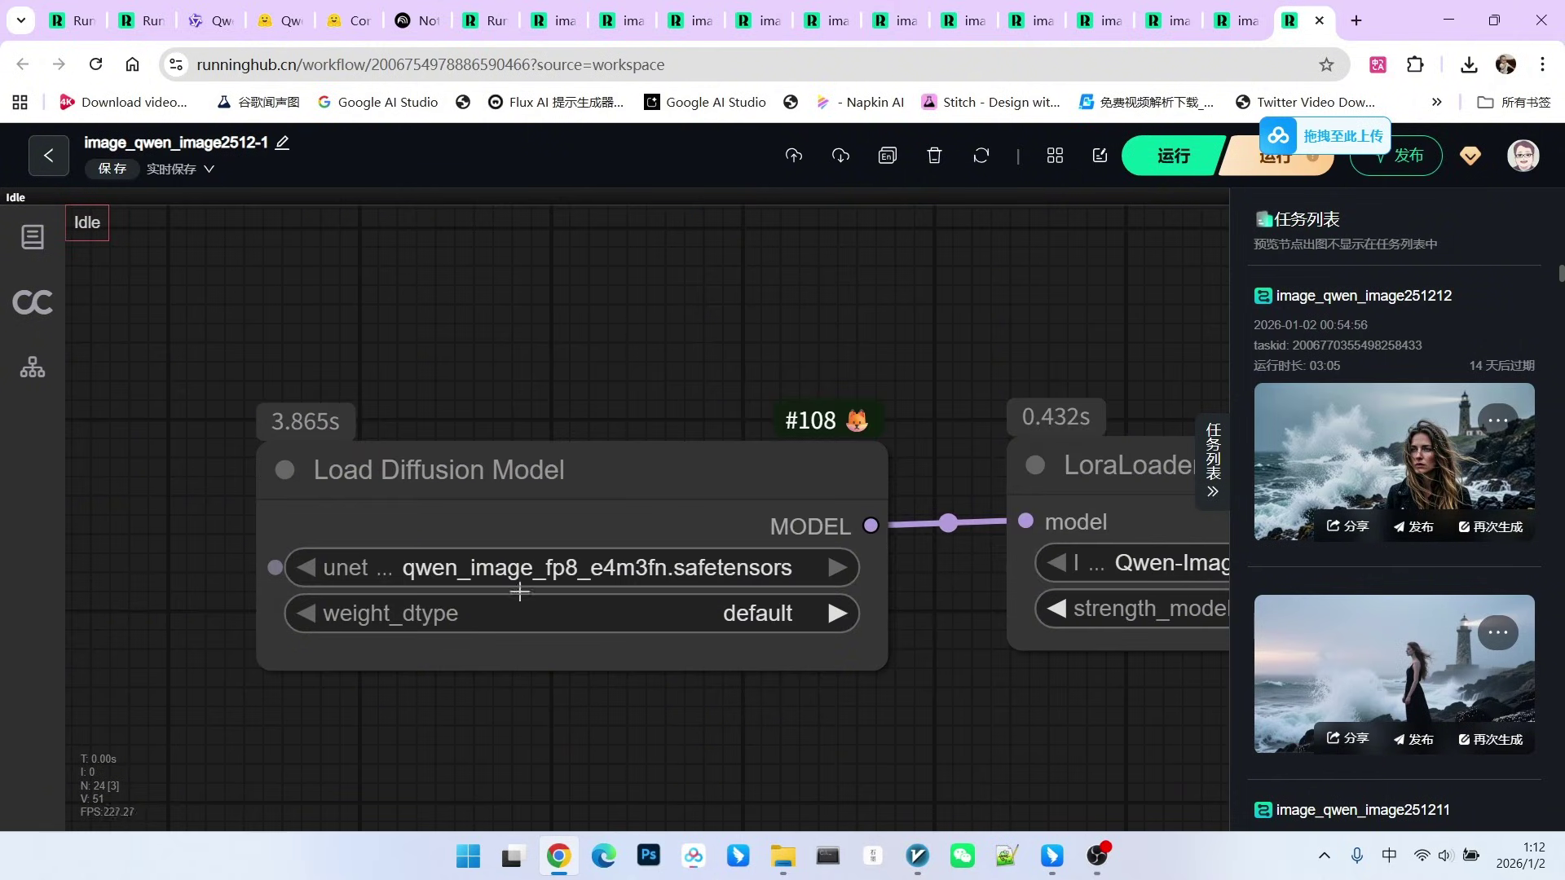
pyautogui.scroll(-2, 575, 556)
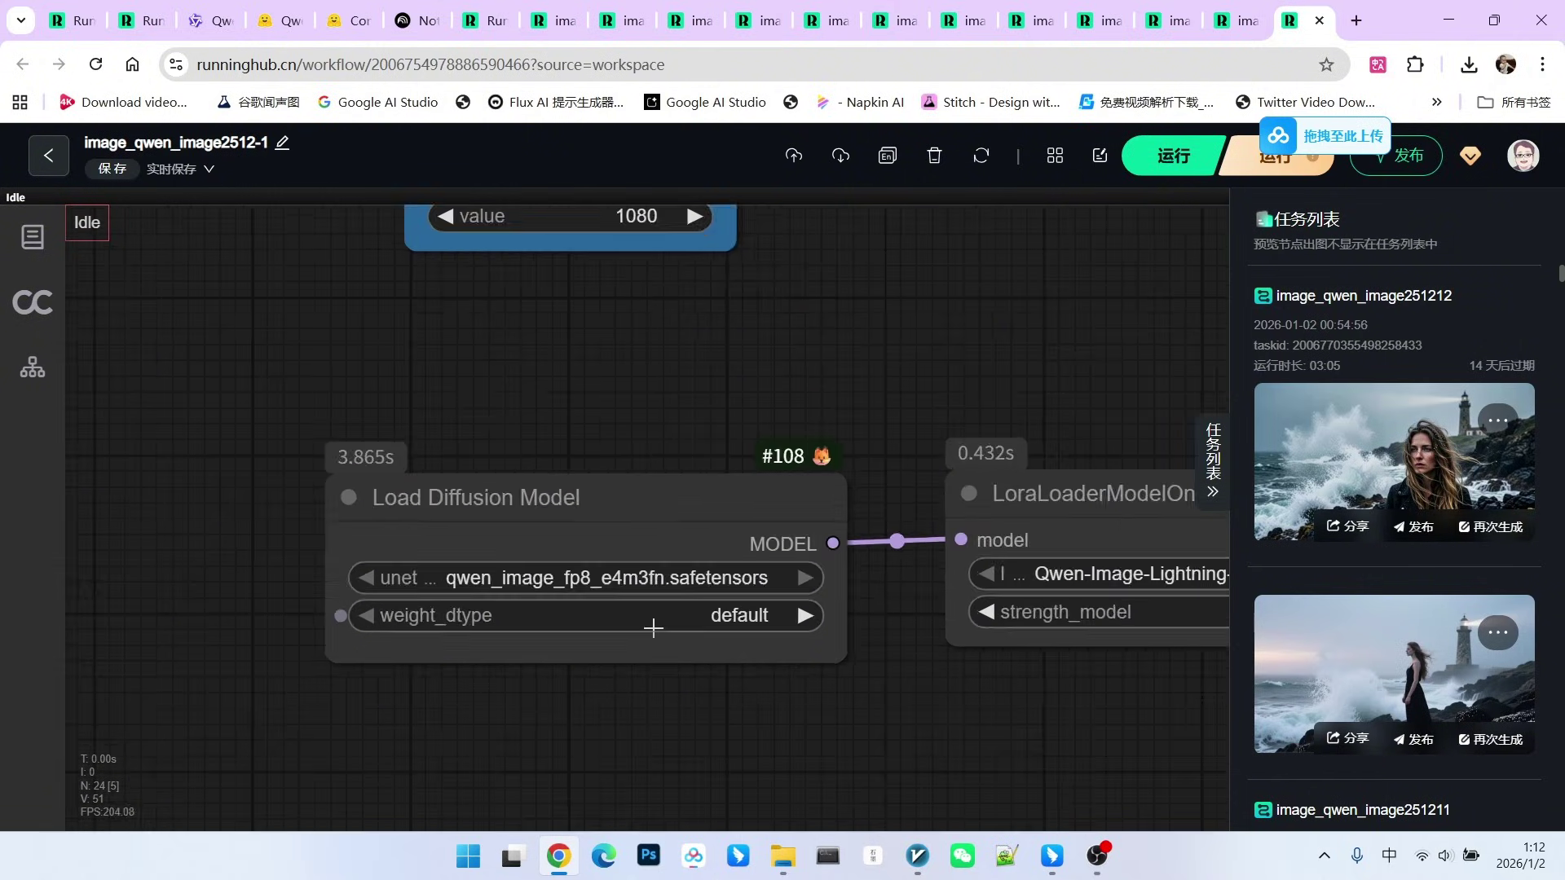
pyautogui.scroll(-4, 653, 633)
pyautogui.hscroll(5, 664, 647)
pyautogui.scroll(2, 733, 612)
pyautogui.click(820, 630)
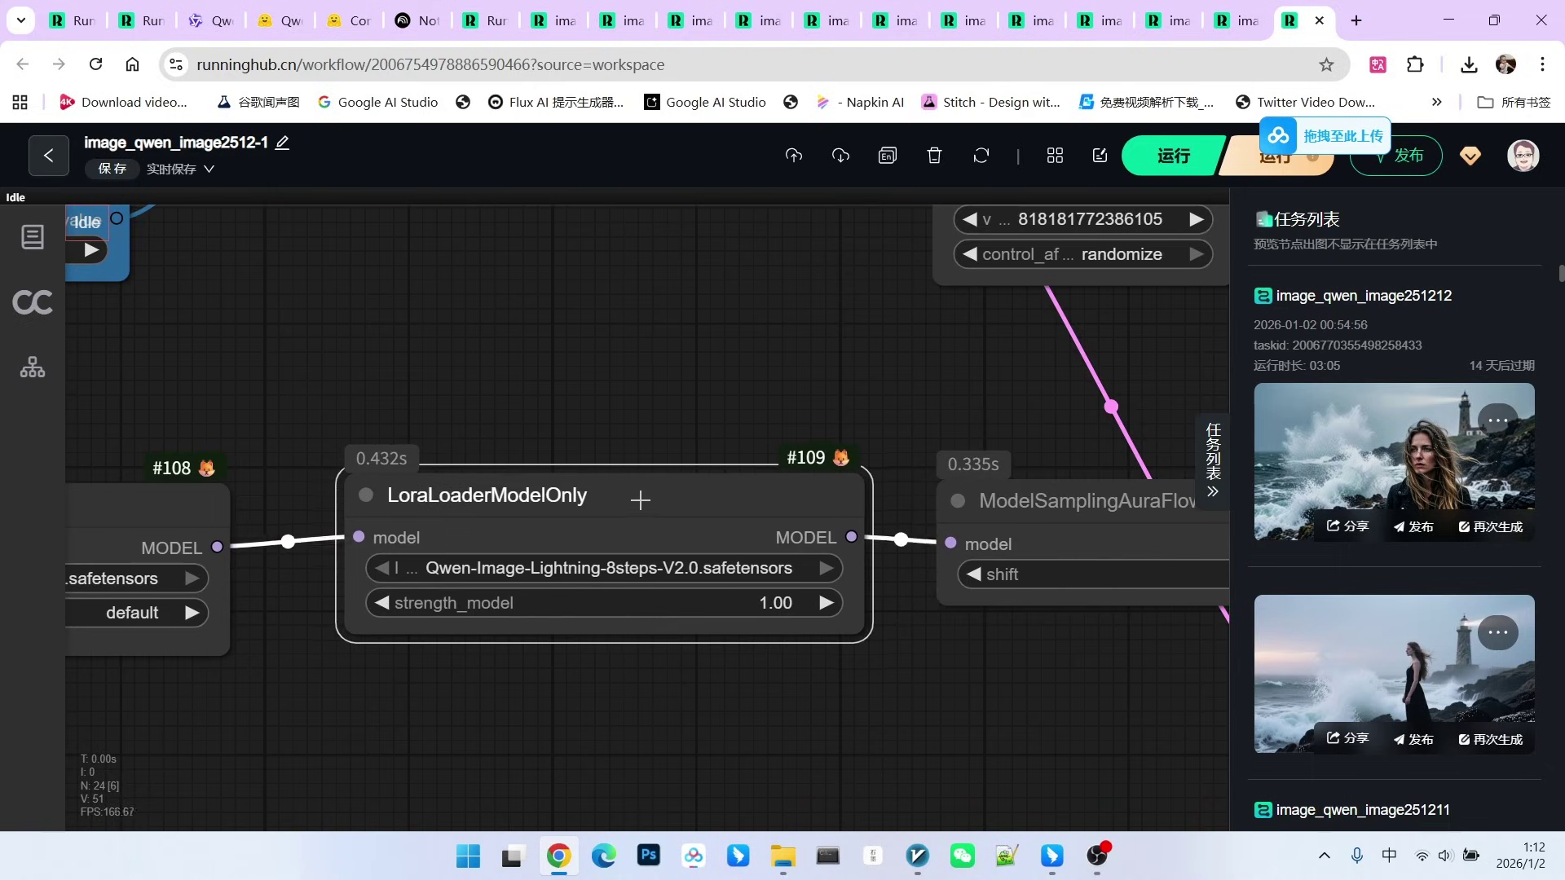
pyautogui.scroll(-2, 835, 645)
pyautogui.hscroll(5, 926, 657)
pyautogui.scroll(2, 527, 501)
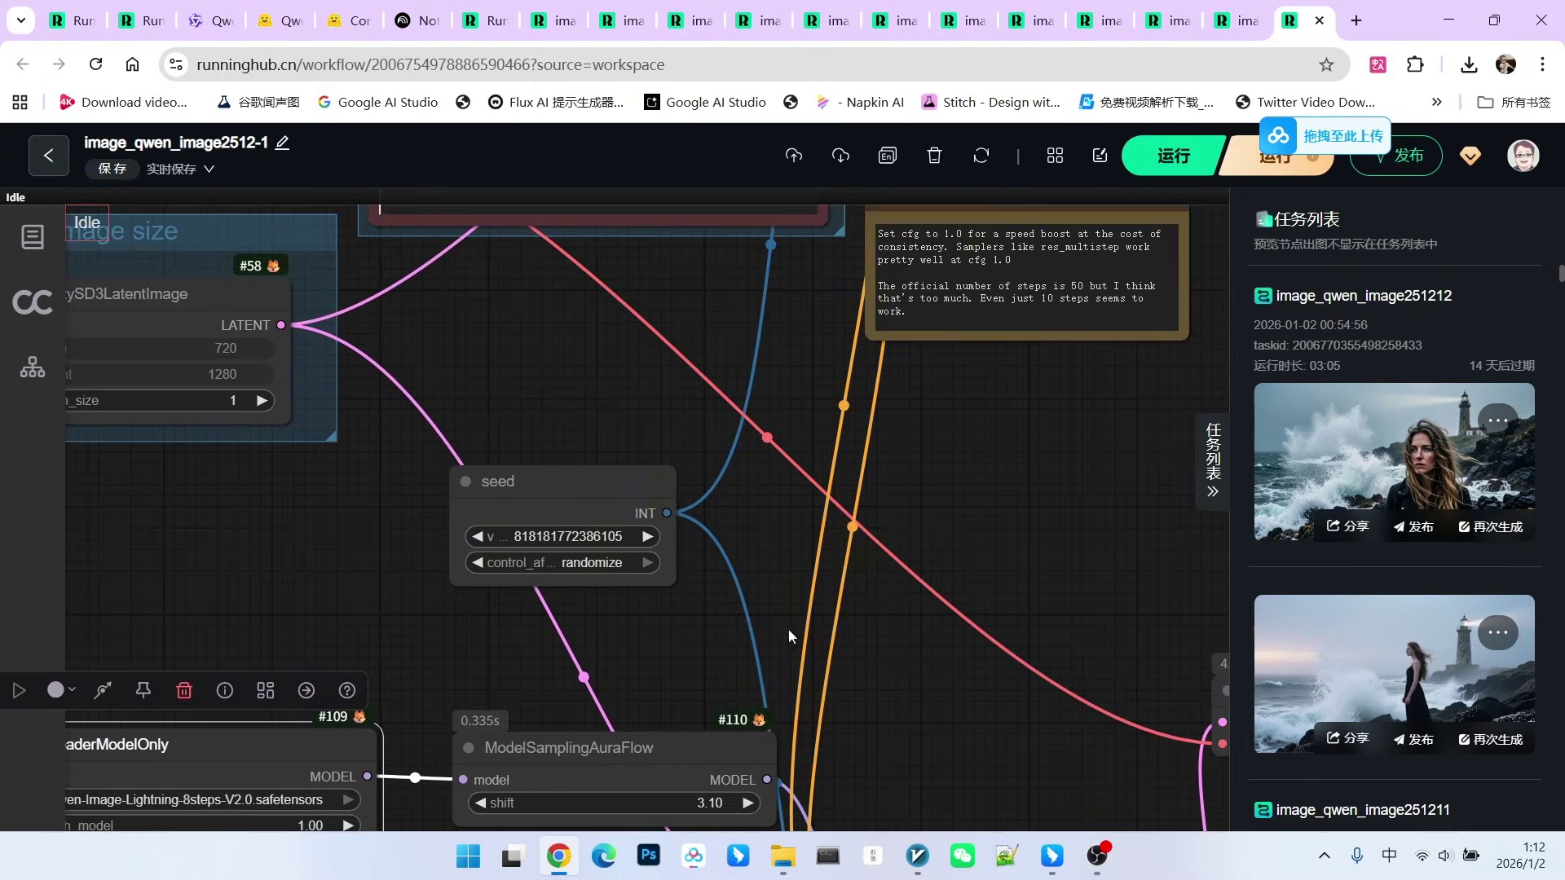
pyautogui.scroll(3, 527, 501)
pyautogui.moveTo(527, 499); pyautogui.dragTo(548, 493)
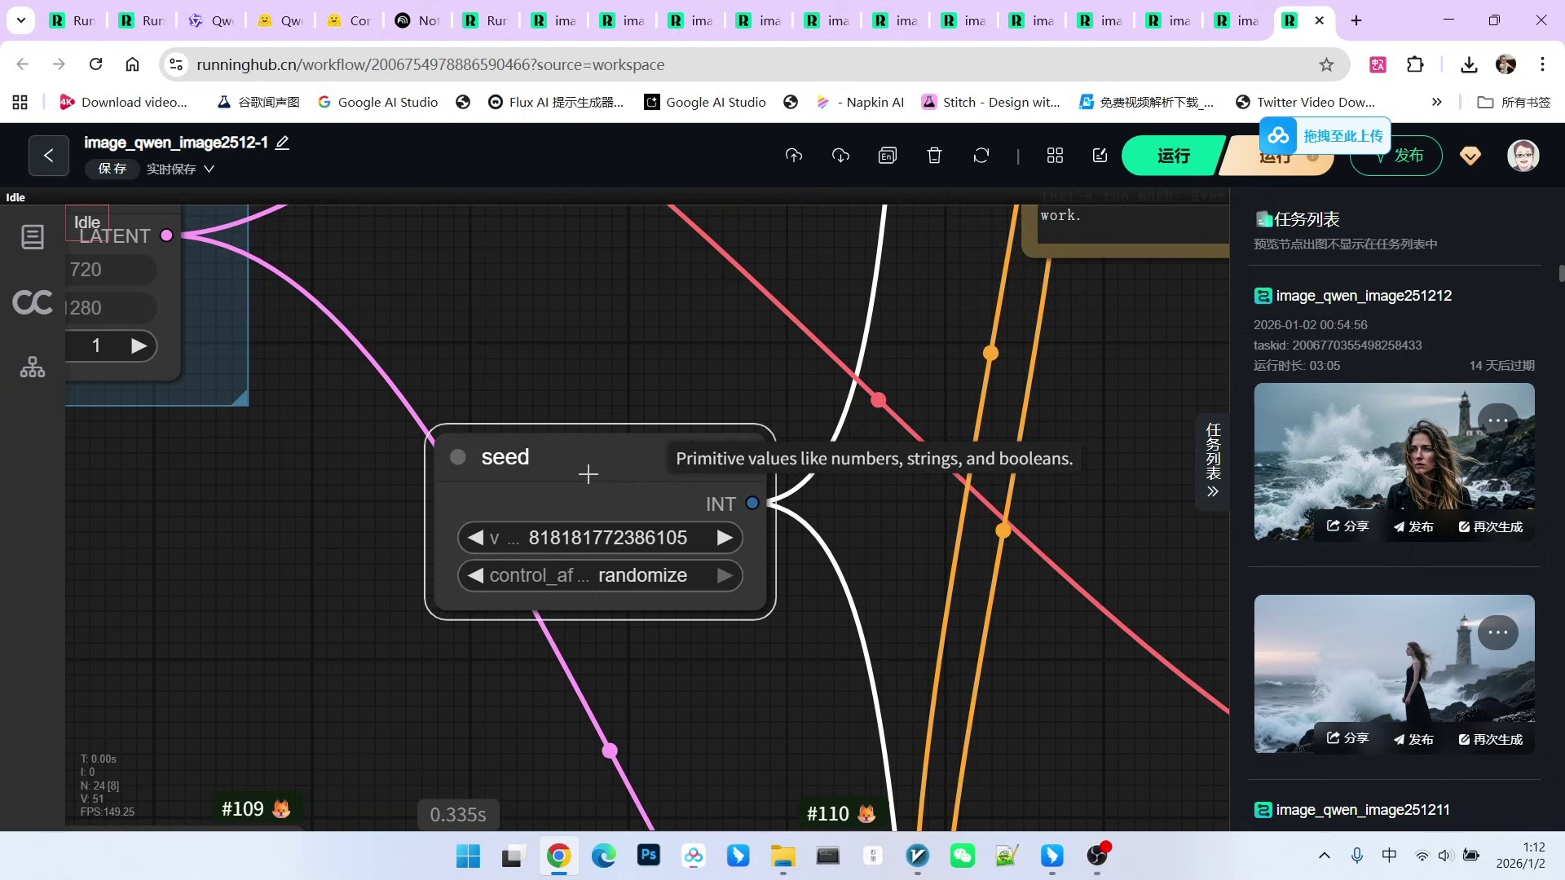
pyautogui.scroll(-3, 645, 506)
pyautogui.scroll(3, 707, 521)
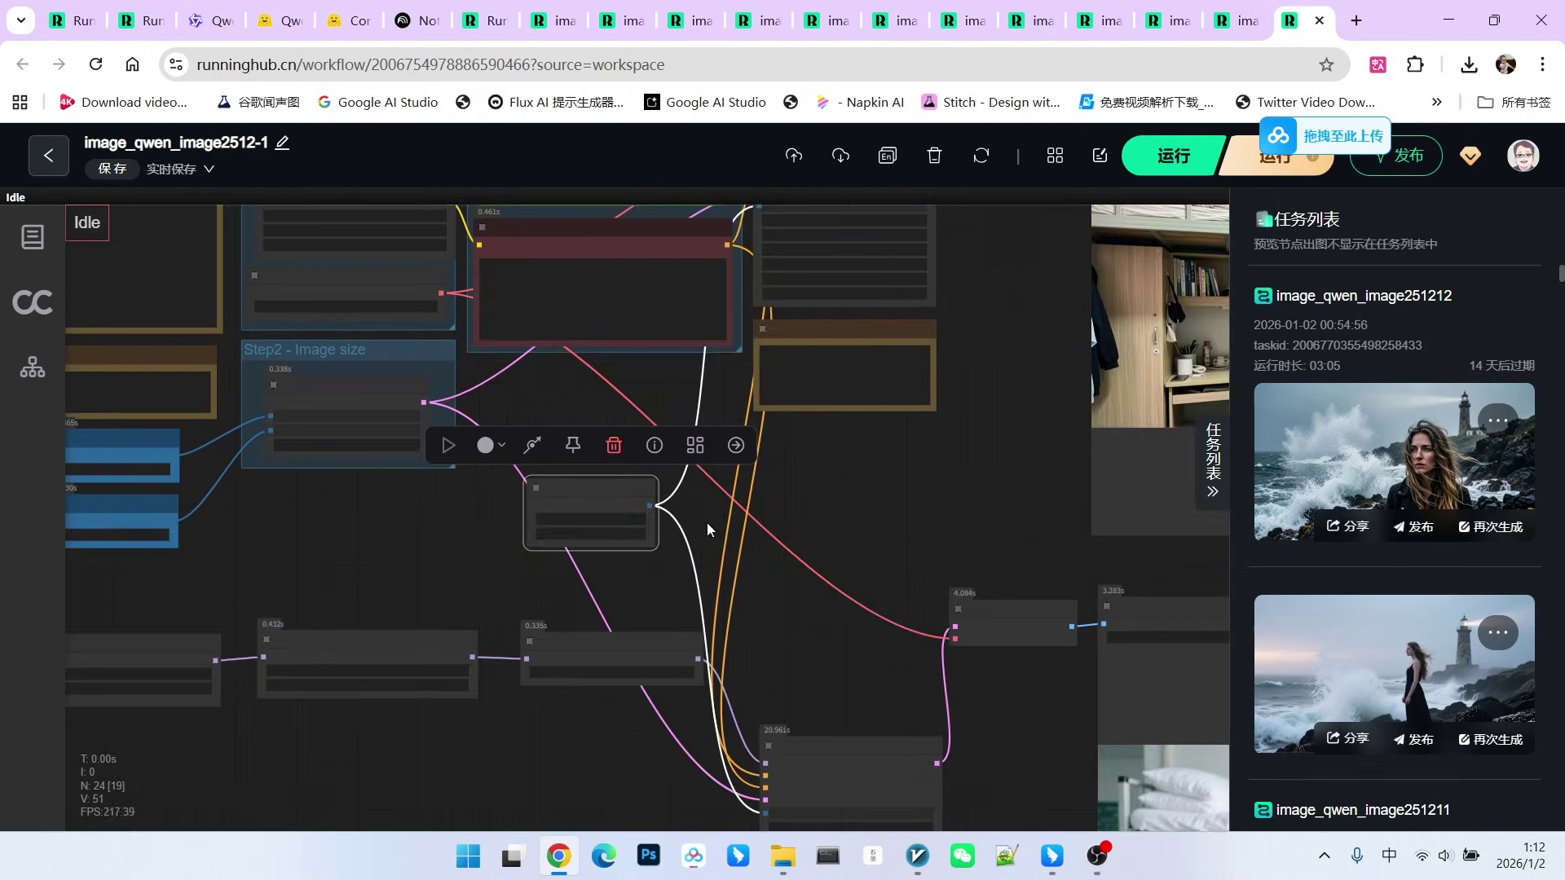
pyautogui.scroll(2, 569, 300)
pyautogui.scroll(-3, 569, 301)
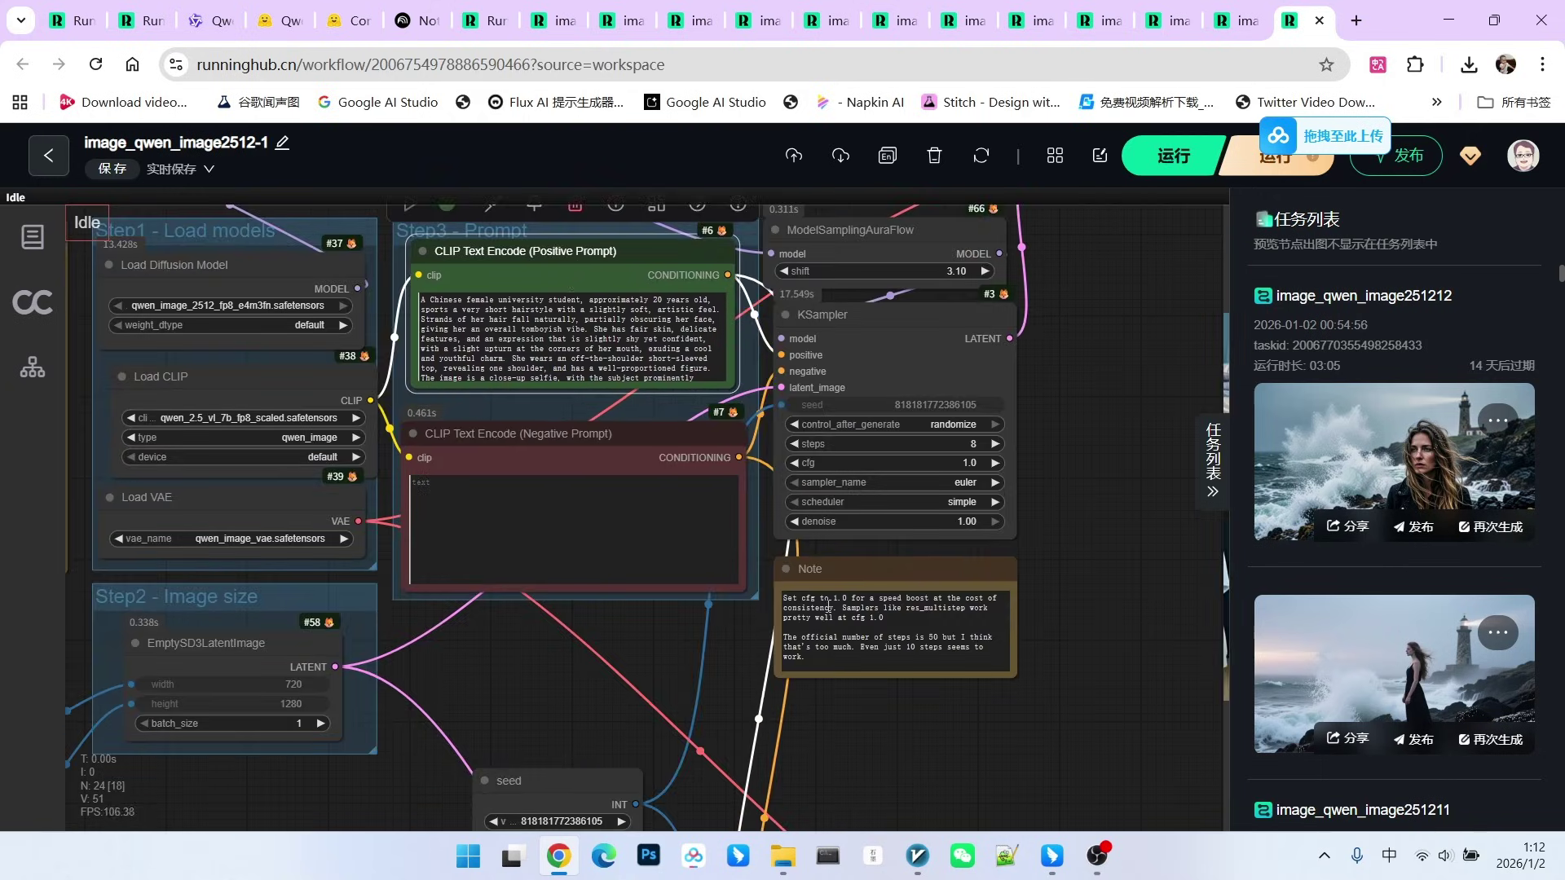
pyautogui.scroll(-2, 821, 455)
pyautogui.scroll(-2, 821, 455)
pyautogui.moveTo(836, 443); pyautogui.dragTo(621, 518)
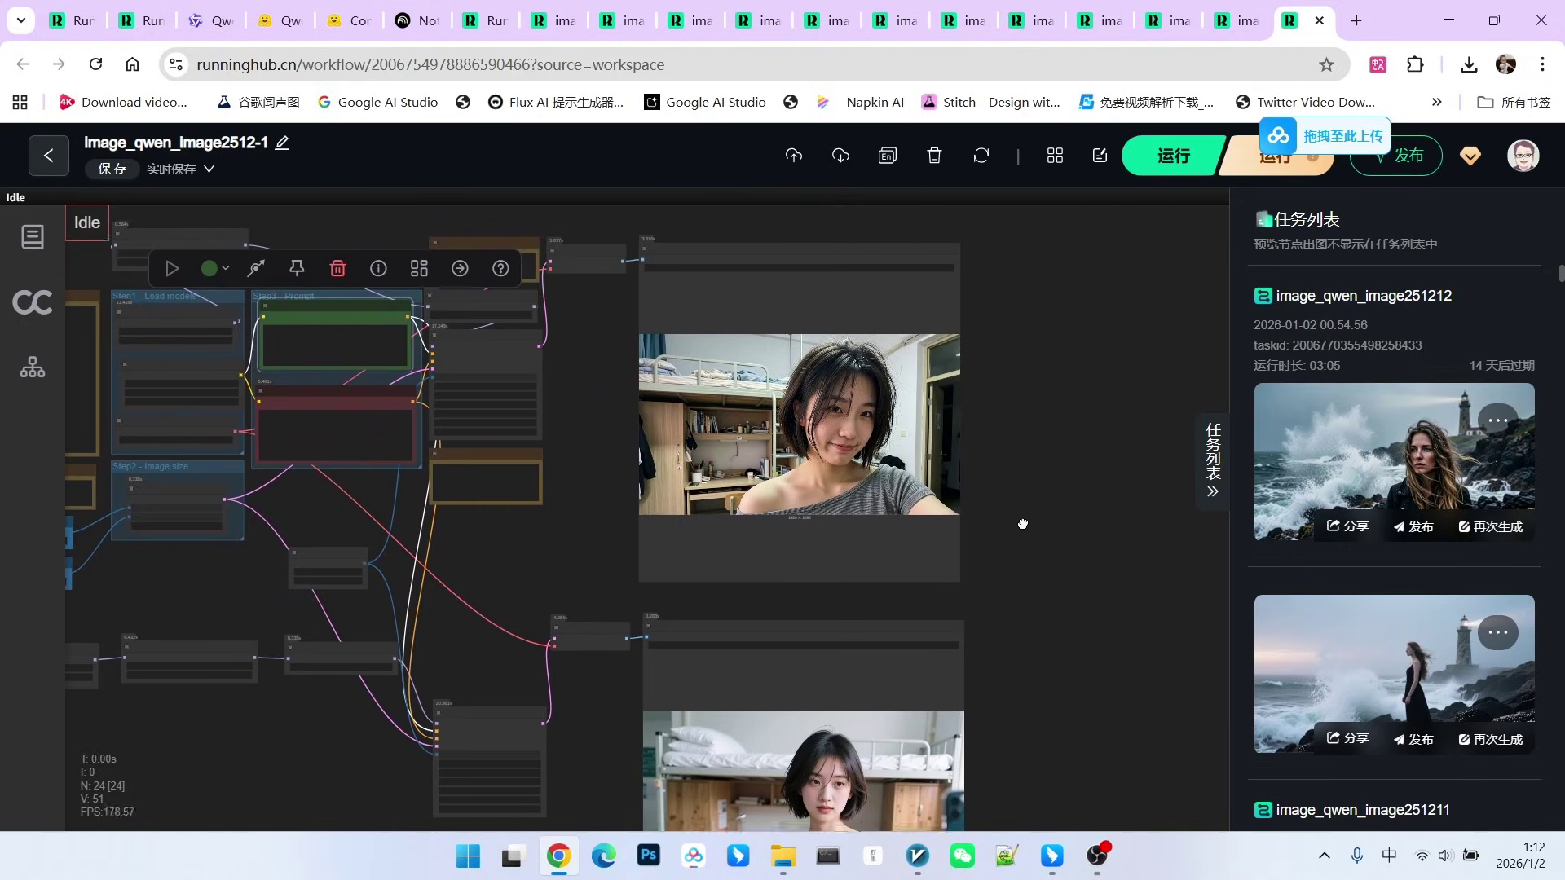
pyautogui.moveTo(1030, 537)
pyautogui.mouseDown()
pyautogui.moveTo(1026, 440)
pyautogui.moveTo(1065, 414)
pyautogui.mouseUp()
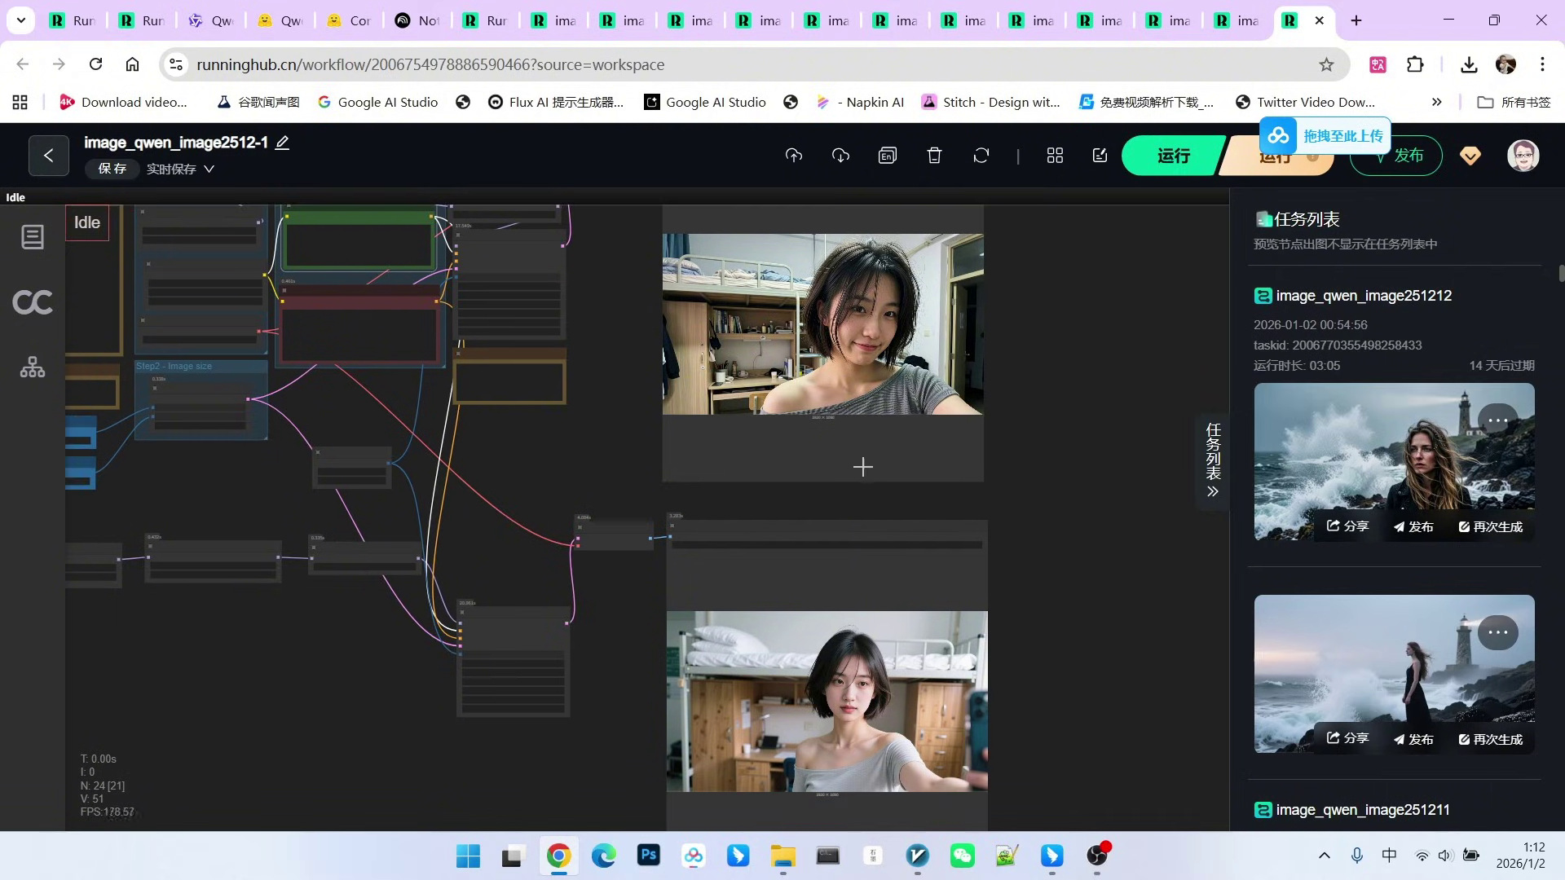
pyautogui.moveTo(520, 466); pyautogui.dragTo(798, 450)
pyautogui.scroll(2, 258, 566)
pyautogui.scroll(3, 287, 551)
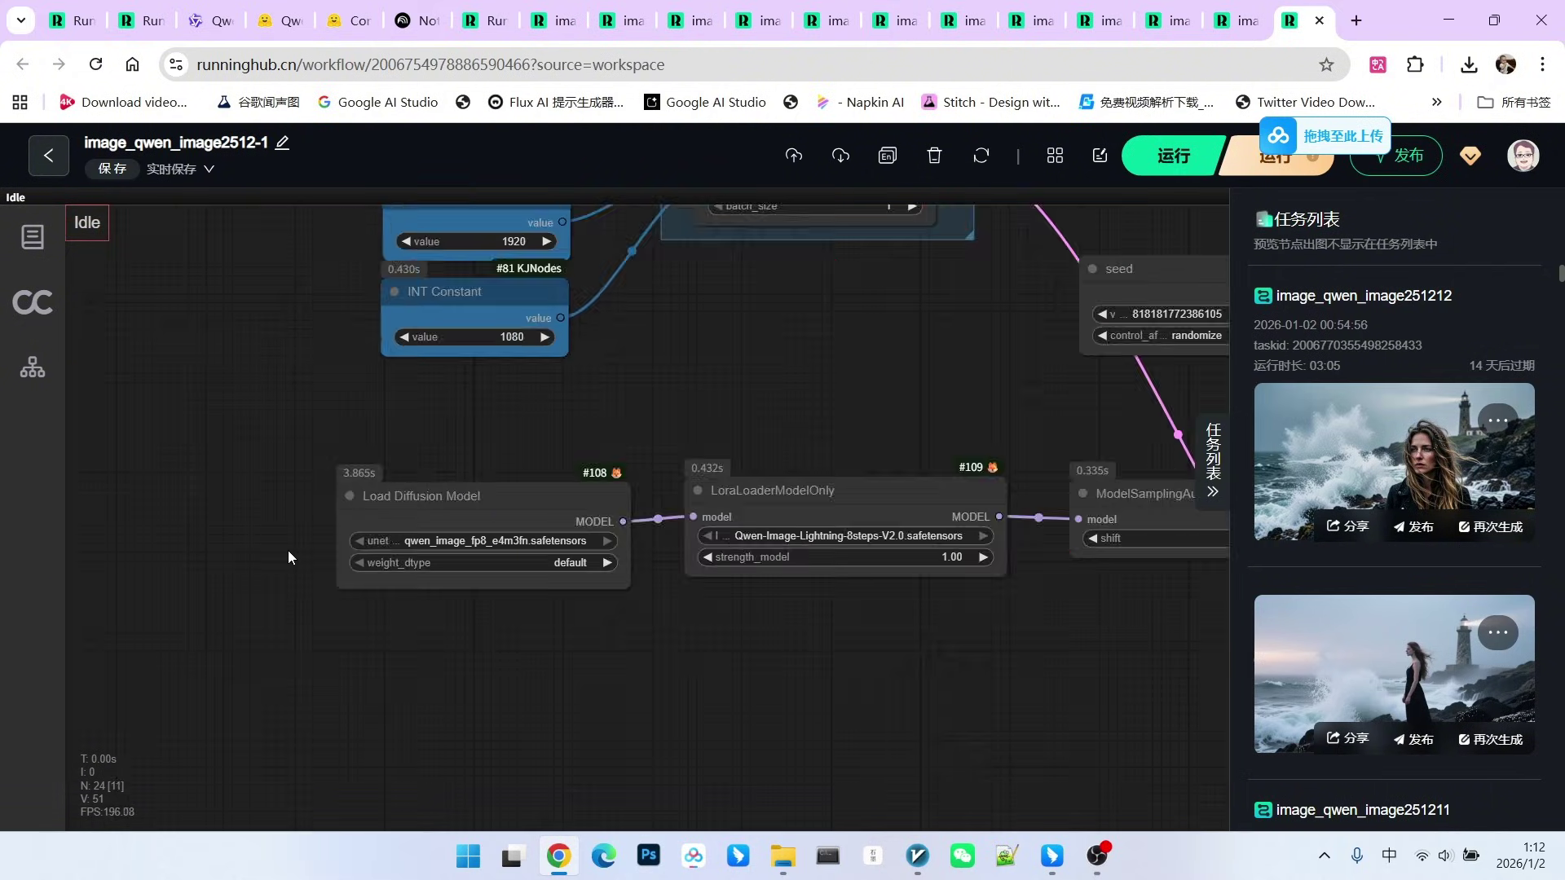
pyautogui.scroll(2, 319, 549)
pyautogui.scroll(-2, 584, 534)
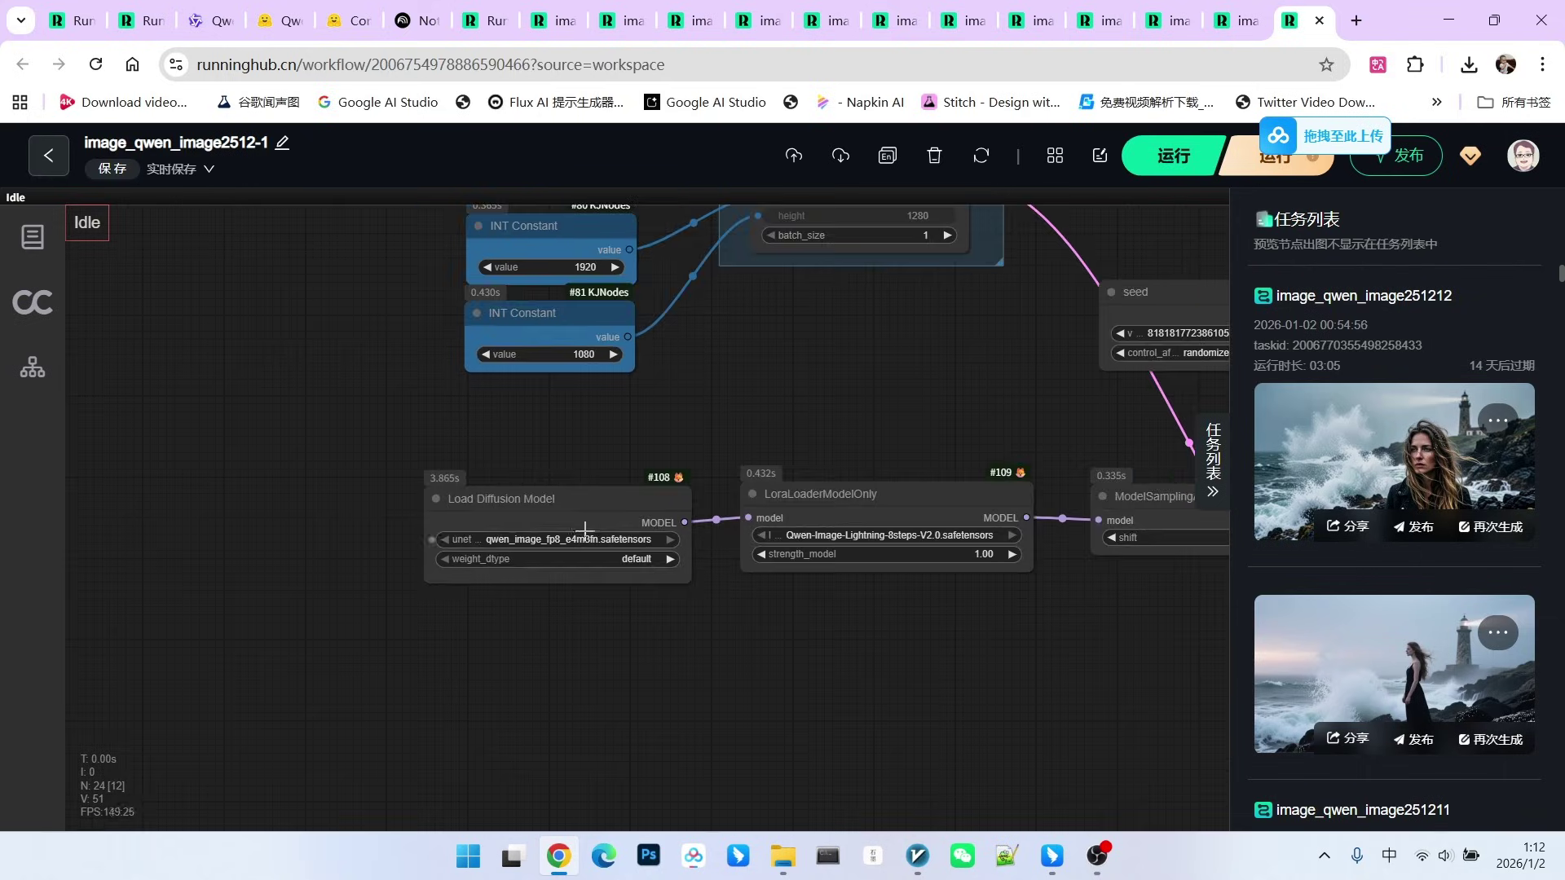
pyautogui.scroll(-2, 581, 530)
pyautogui.scroll(-2, 759, 487)
pyautogui.scroll(-1, 795, 367)
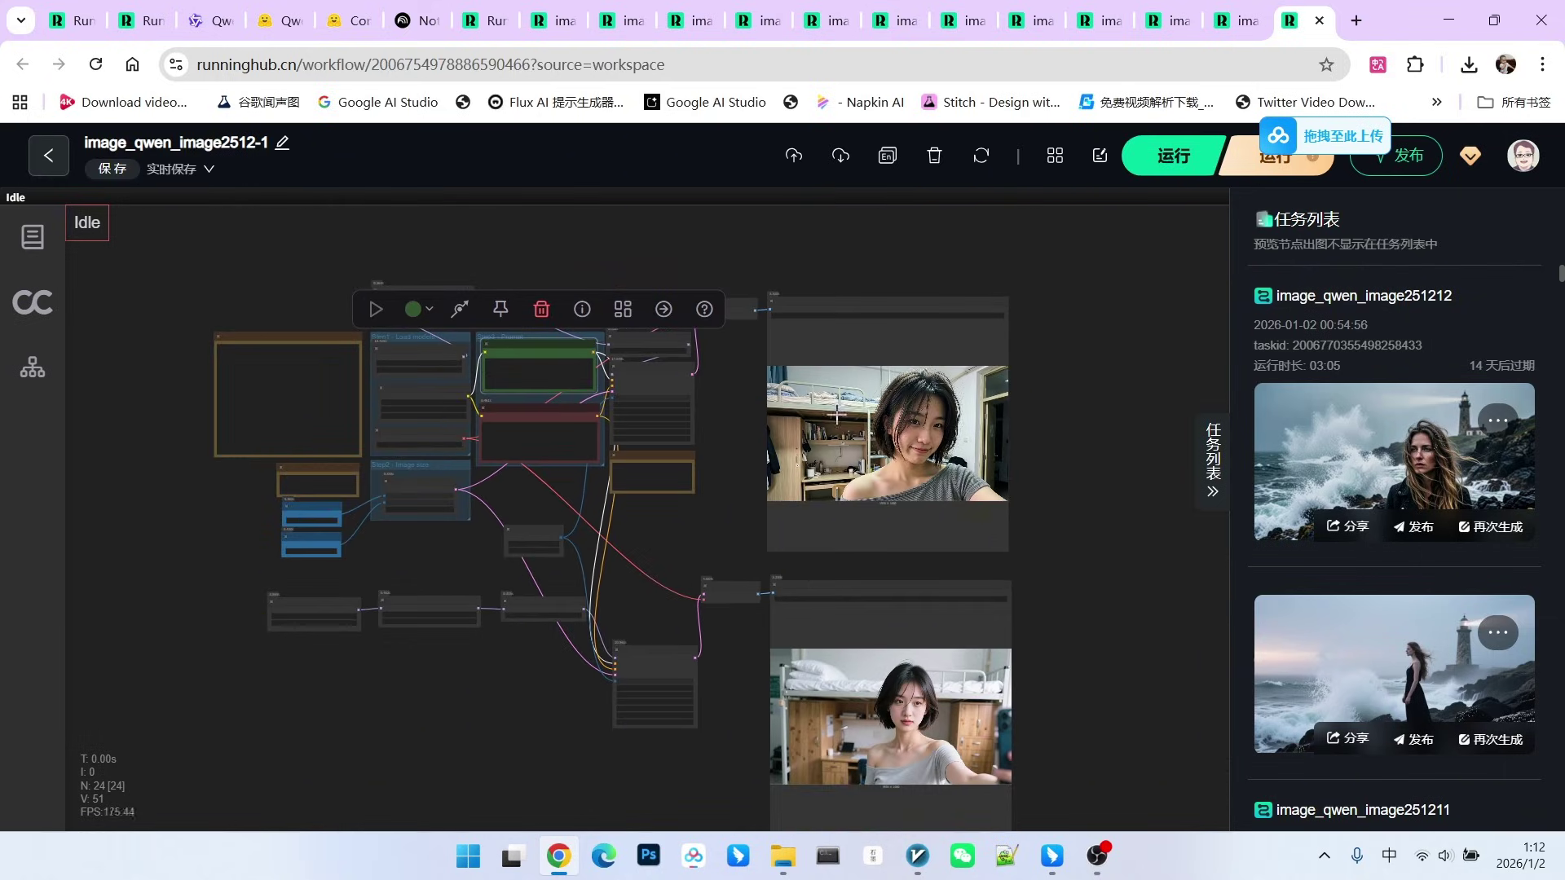
pyautogui.scroll(1, 735, 494)
pyautogui.scroll(1, 734, 489)
pyautogui.scroll(1, 739, 453)
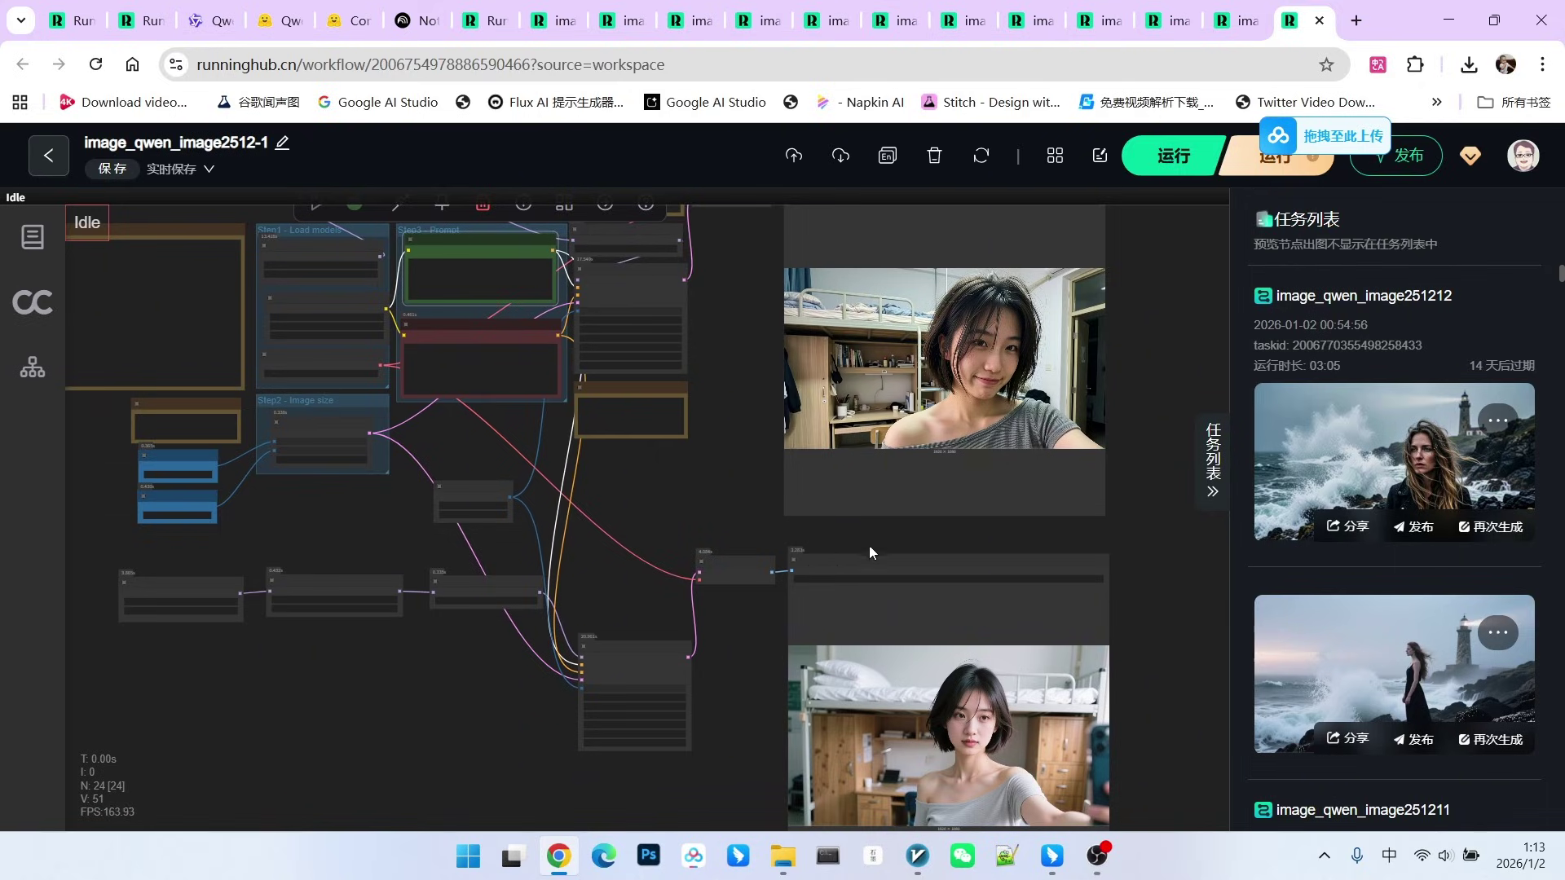
pyautogui.scroll(-2, 849, 546)
# Pan to the outputs and select the whole dorm-selfie positive prompt to review it
pyautogui.moveTo(704, 510); pyautogui.dragTo(750, 476)
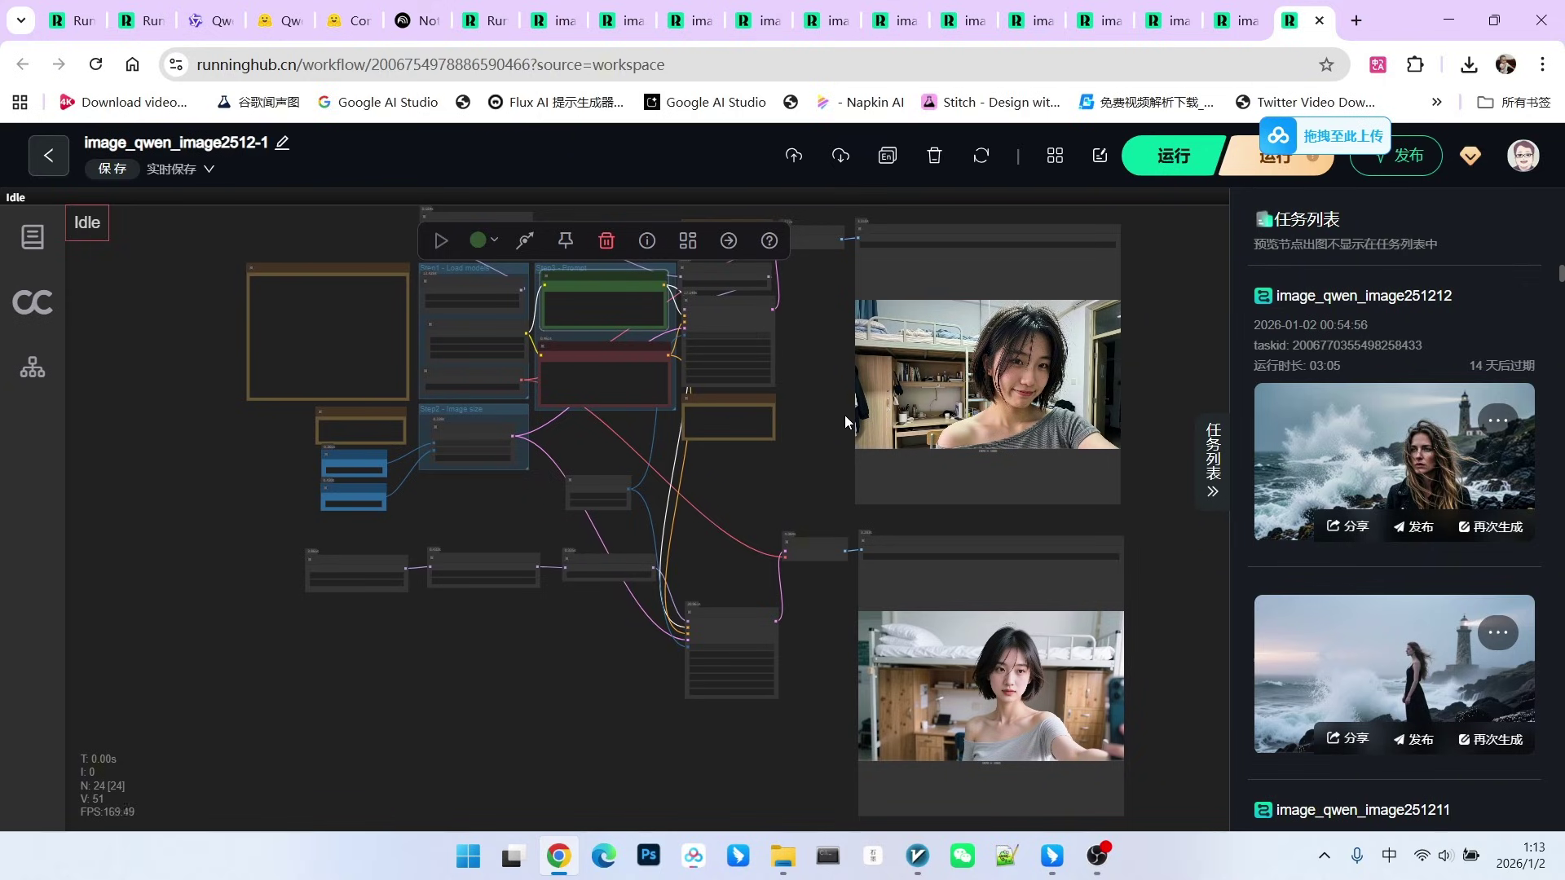
pyautogui.moveTo(820, 431); pyautogui.dragTo(770, 426)
pyautogui.scroll(2, 1068, 364)
pyautogui.scroll(1, 1106, 376)
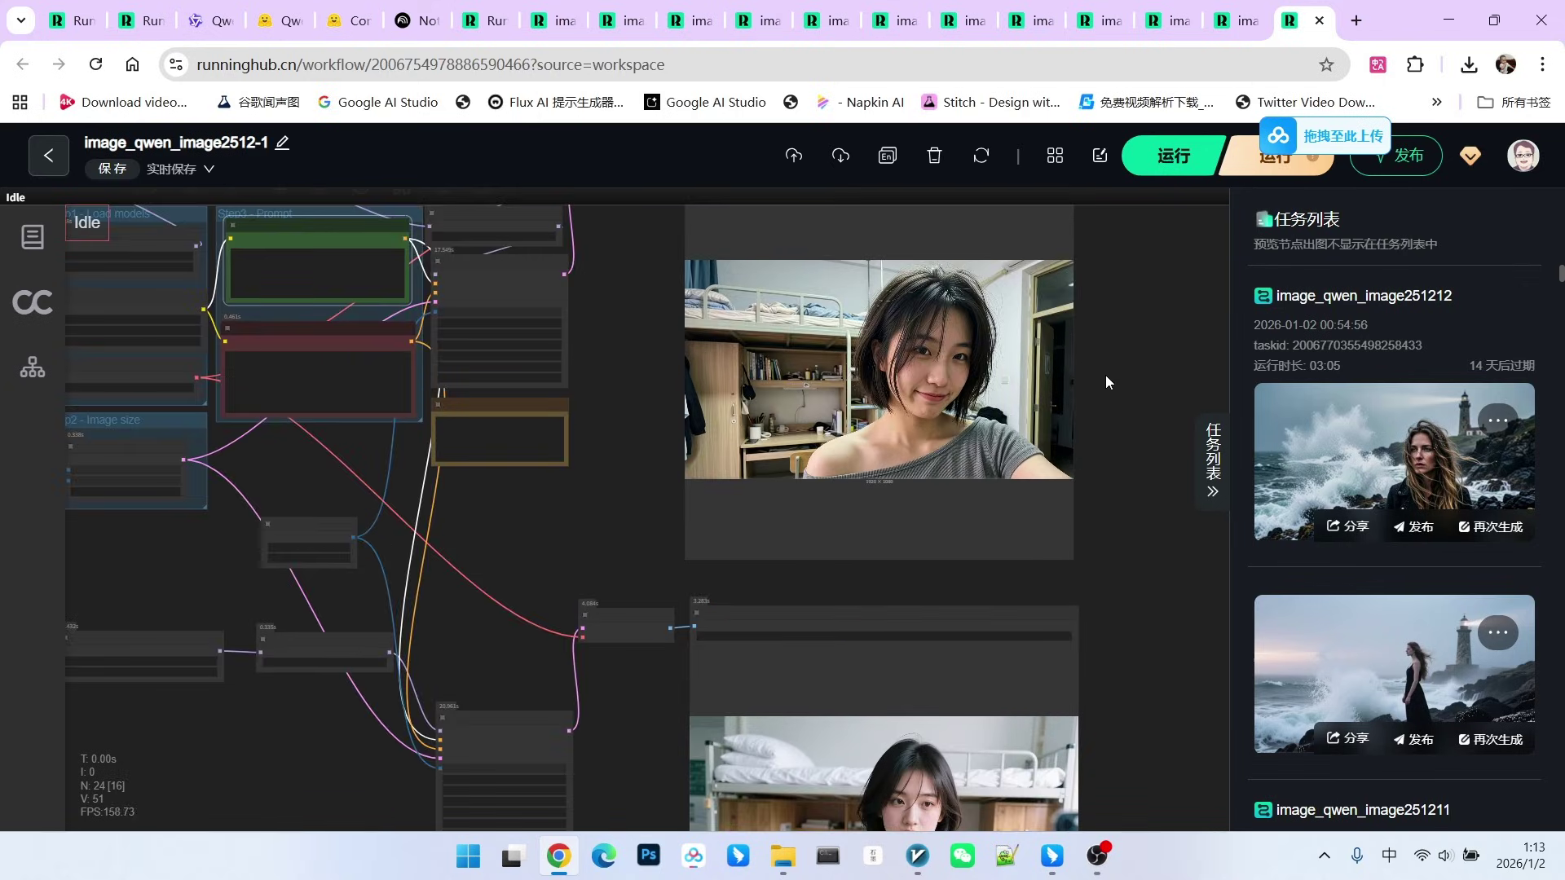
pyautogui.scroll(-3, 1107, 375)
pyautogui.moveTo(1127, 439); pyautogui.dragTo(1140, 414)
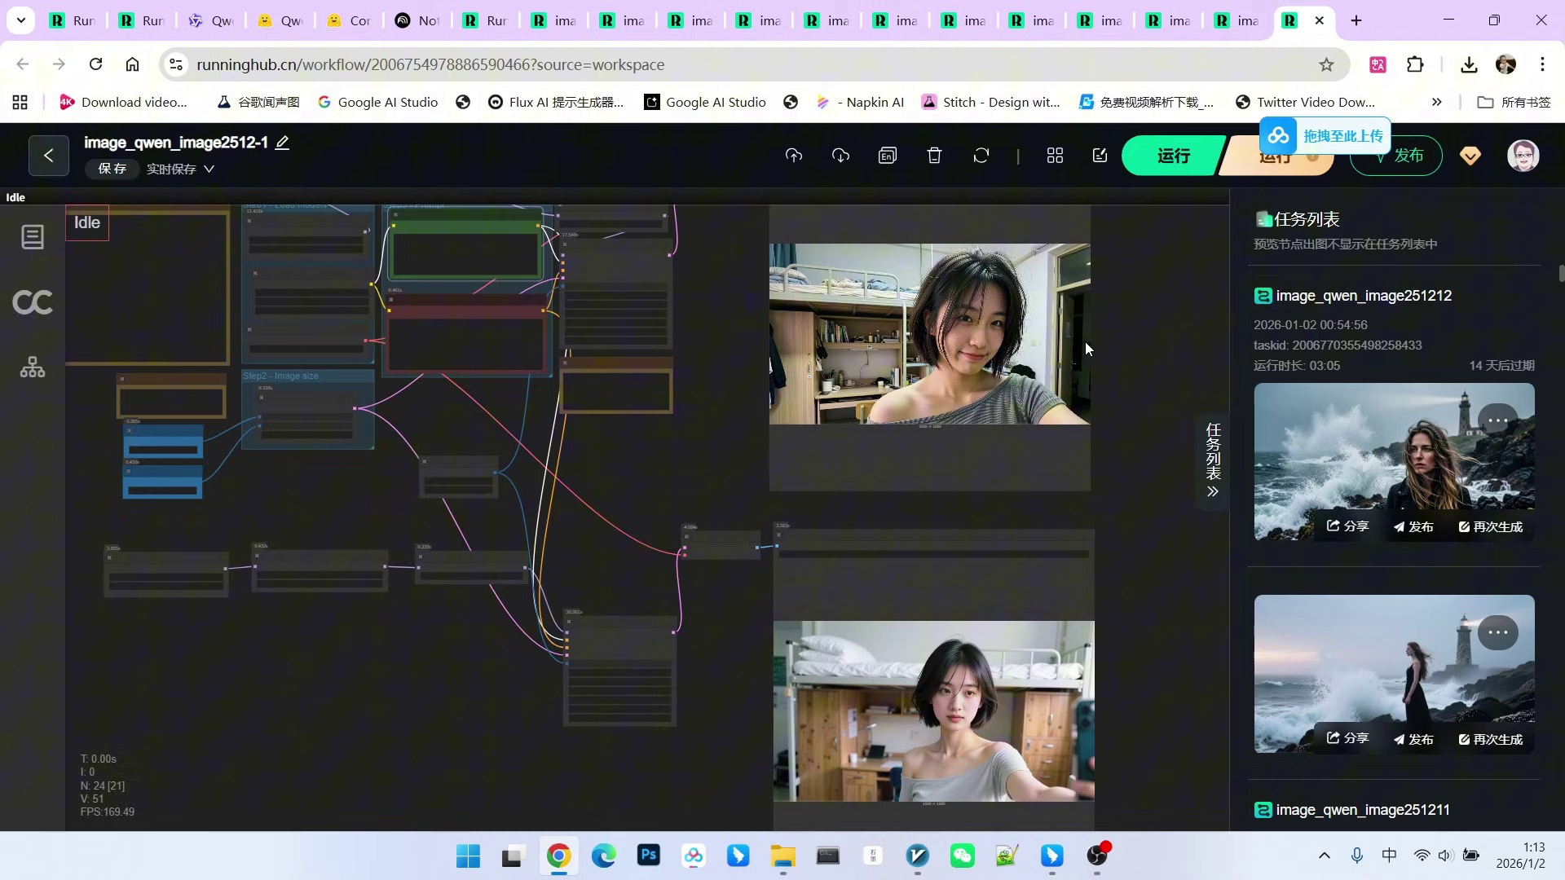
pyautogui.scroll(2, 1140, 428)
pyautogui.scroll(2, 1140, 429)
pyautogui.scroll(2, 1122, 423)
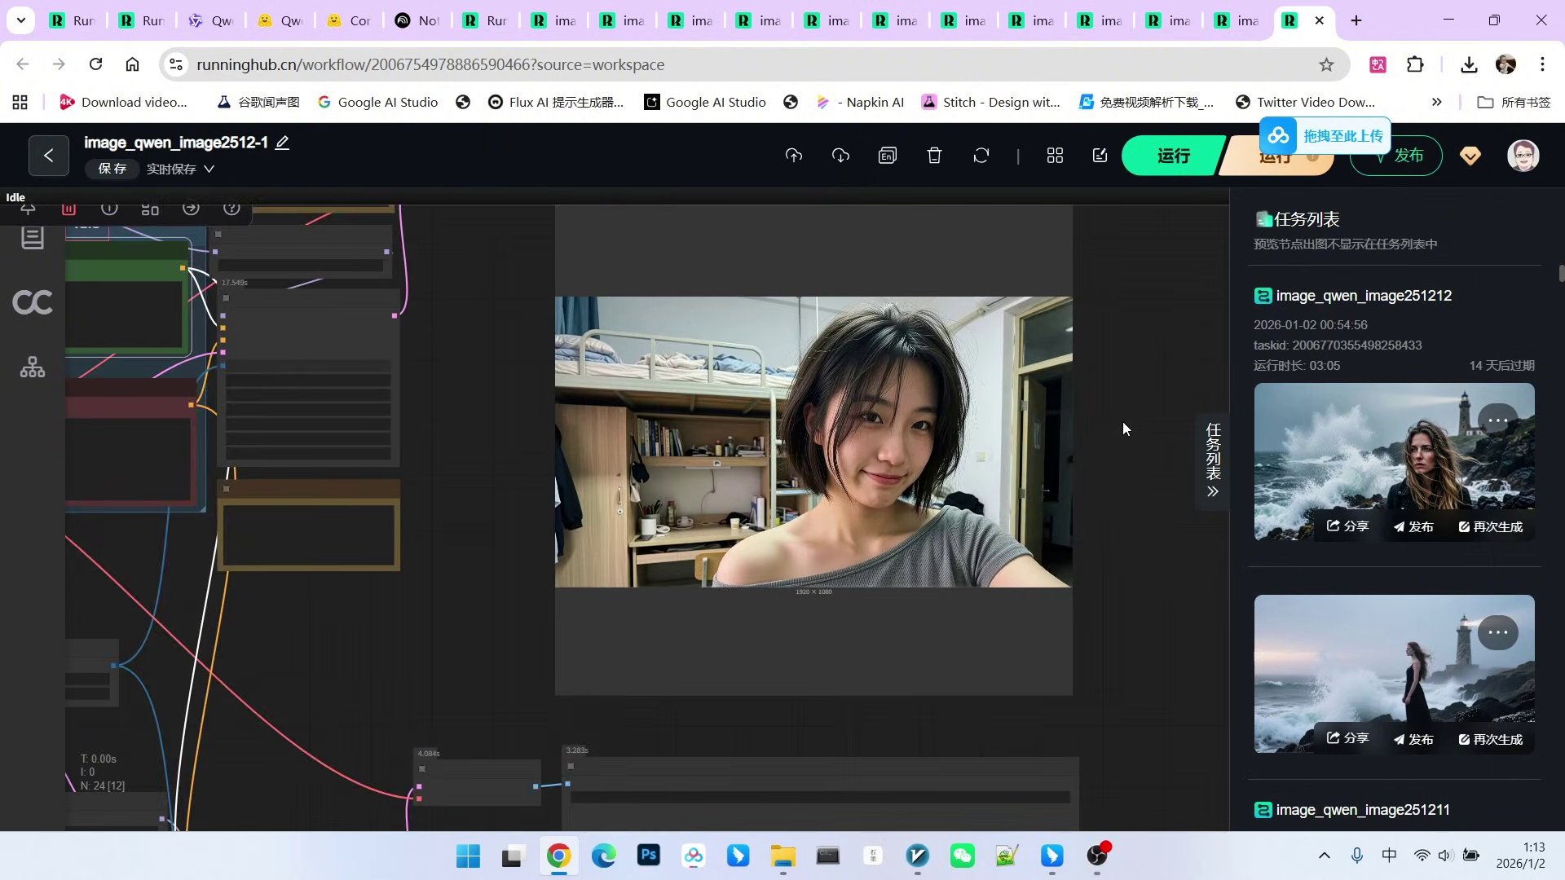
pyautogui.scroll(2, 1075, 413)
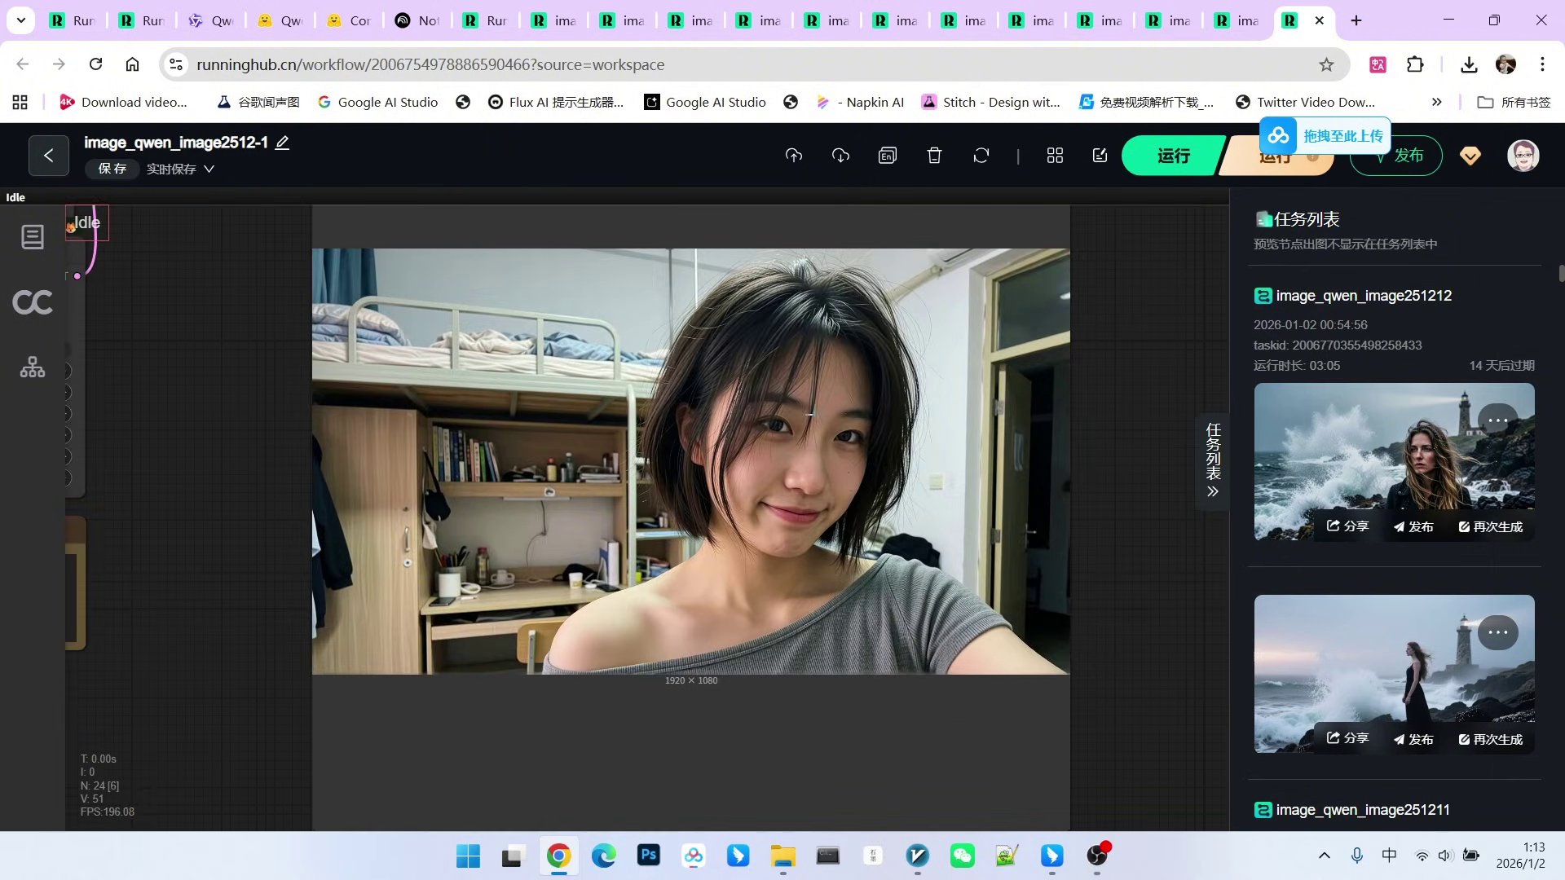
pyautogui.scroll(-3, 1111, 466)
pyautogui.scroll(-3, 1095, 453)
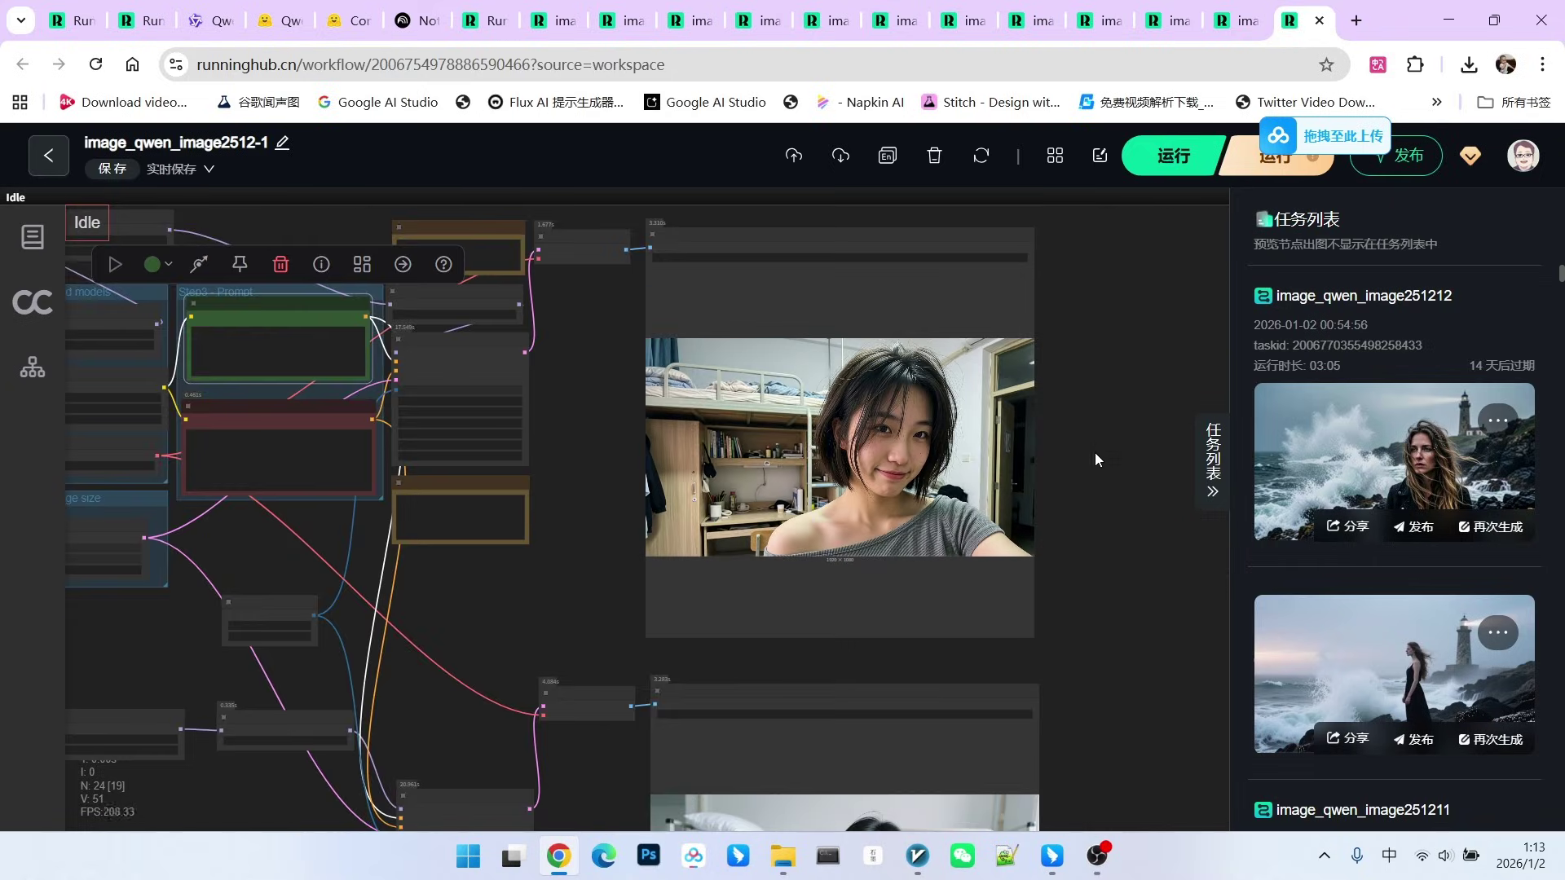
pyautogui.scroll(5, 494, 462)
pyautogui.click(494, 463)
pyautogui.hotkey('ctrl', 'a')
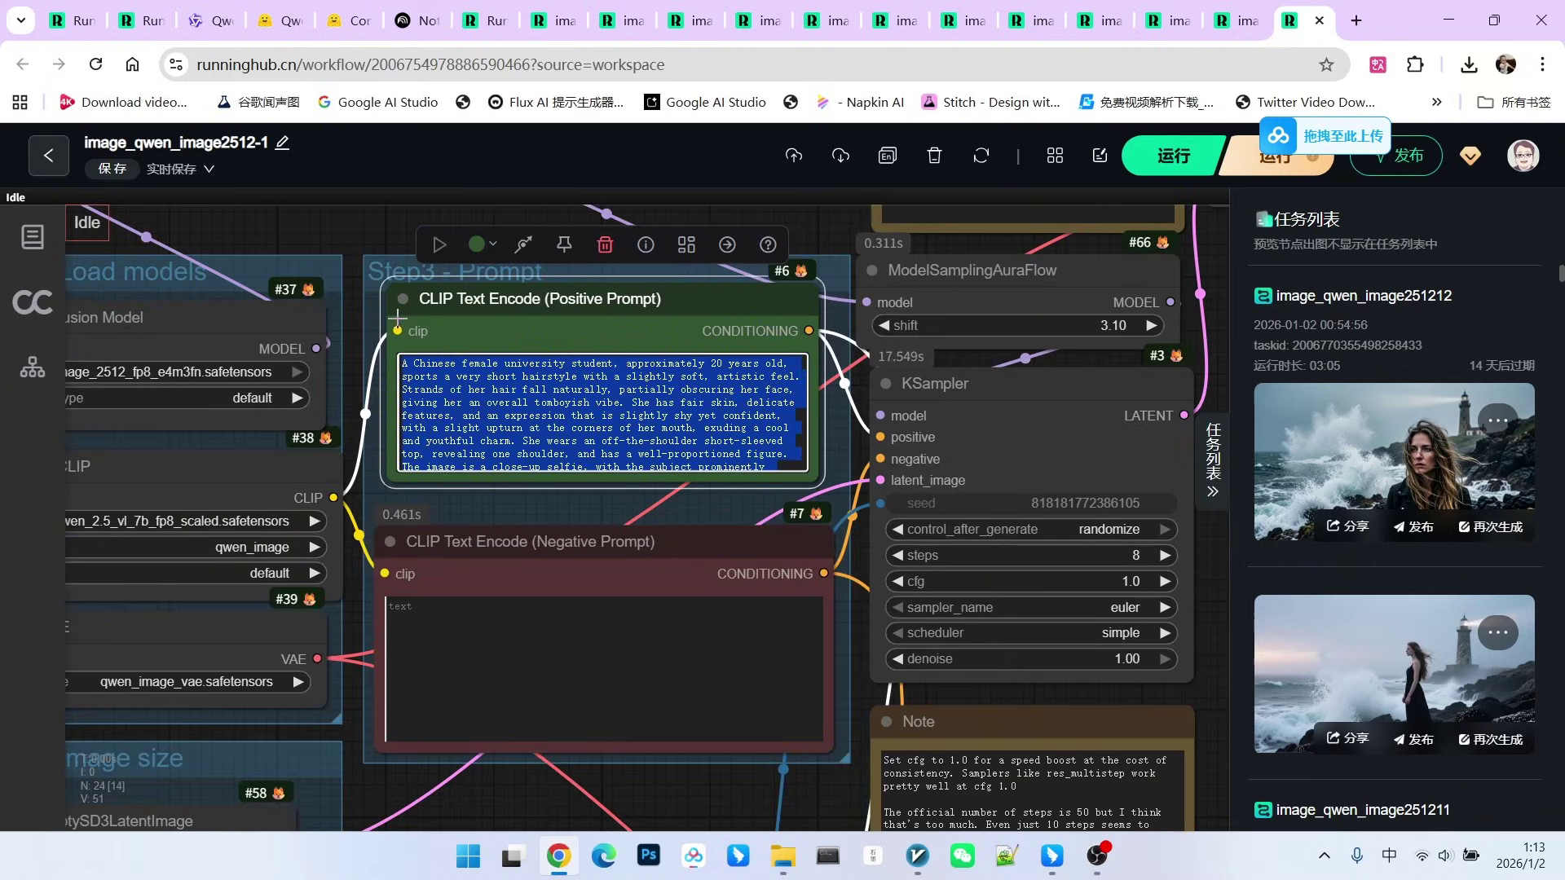
# Recentre the dorm selfie output, then switch to the image_qwen_image2513 workflow
pyautogui.click(476, 366)
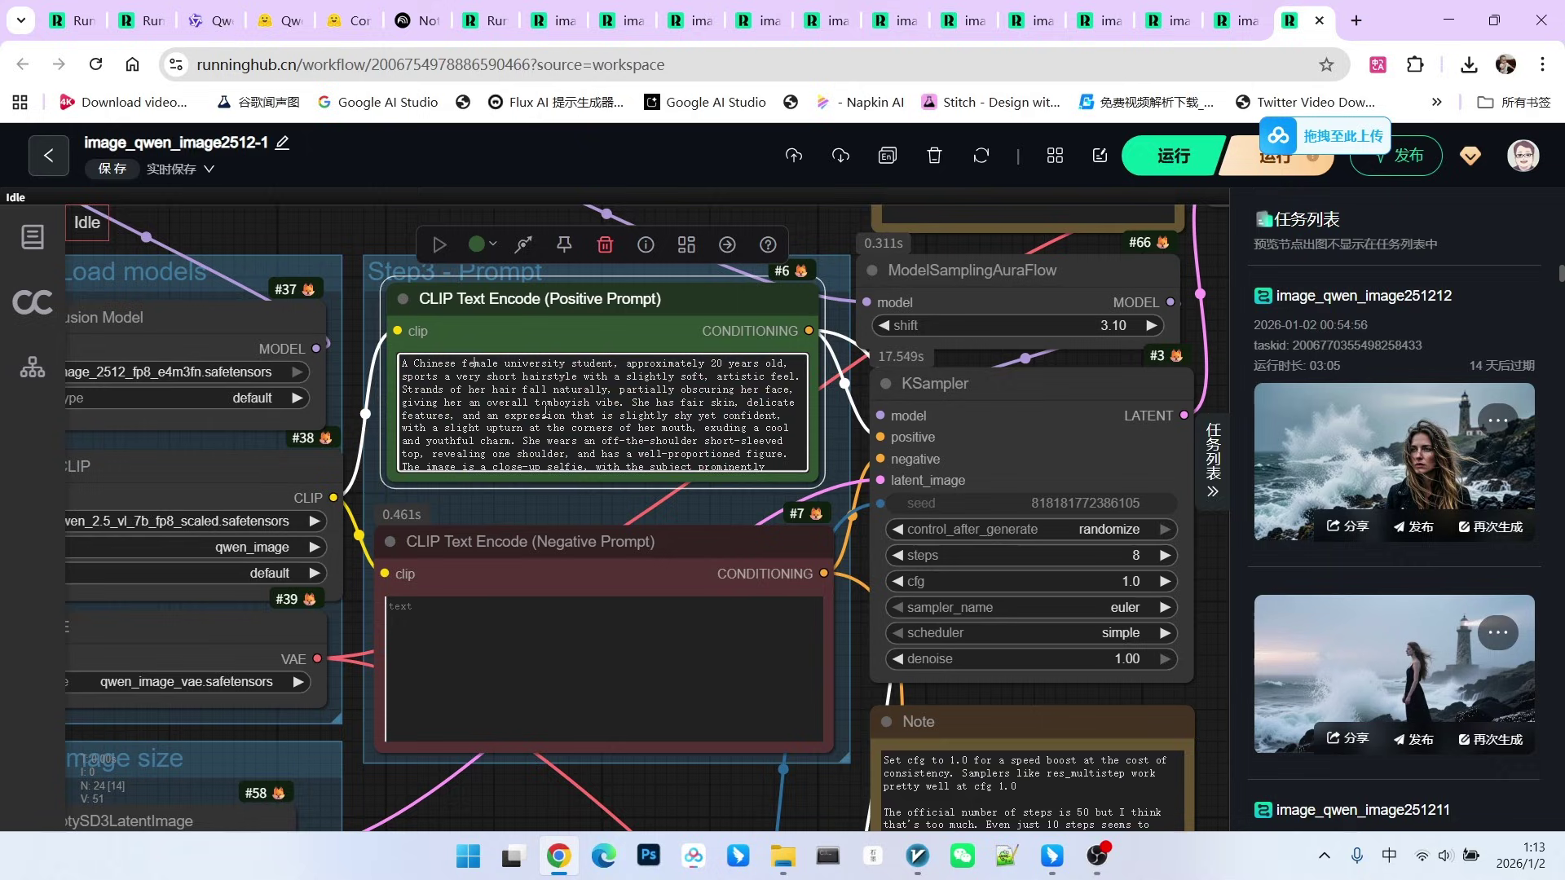
pyautogui.scroll(-3, 577, 439)
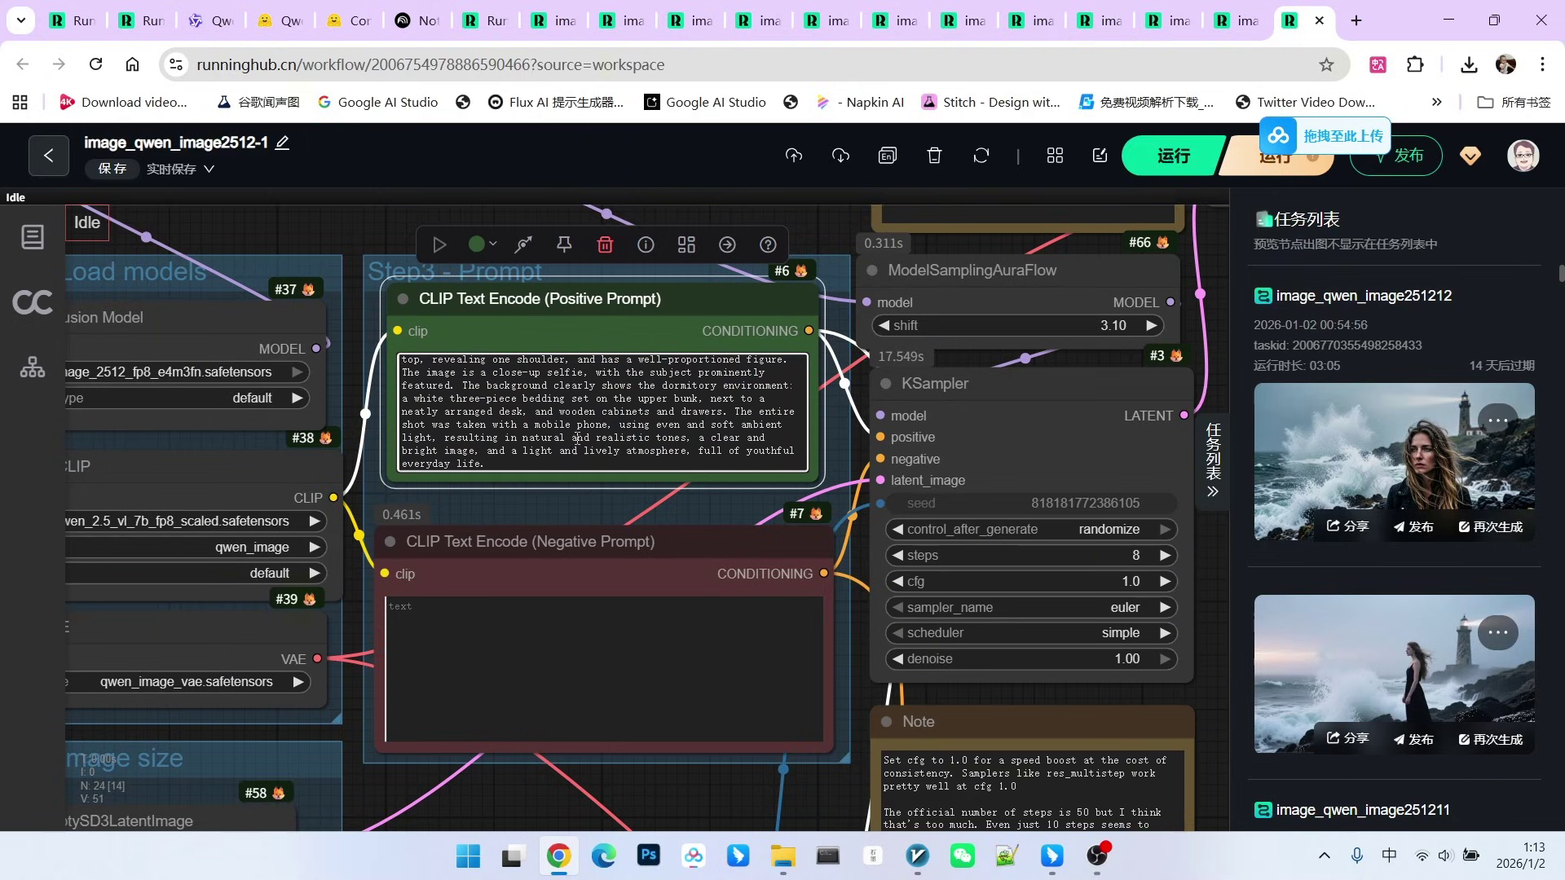
pyautogui.scroll(-3, 728, 506)
pyautogui.scroll(3, 1125, 380)
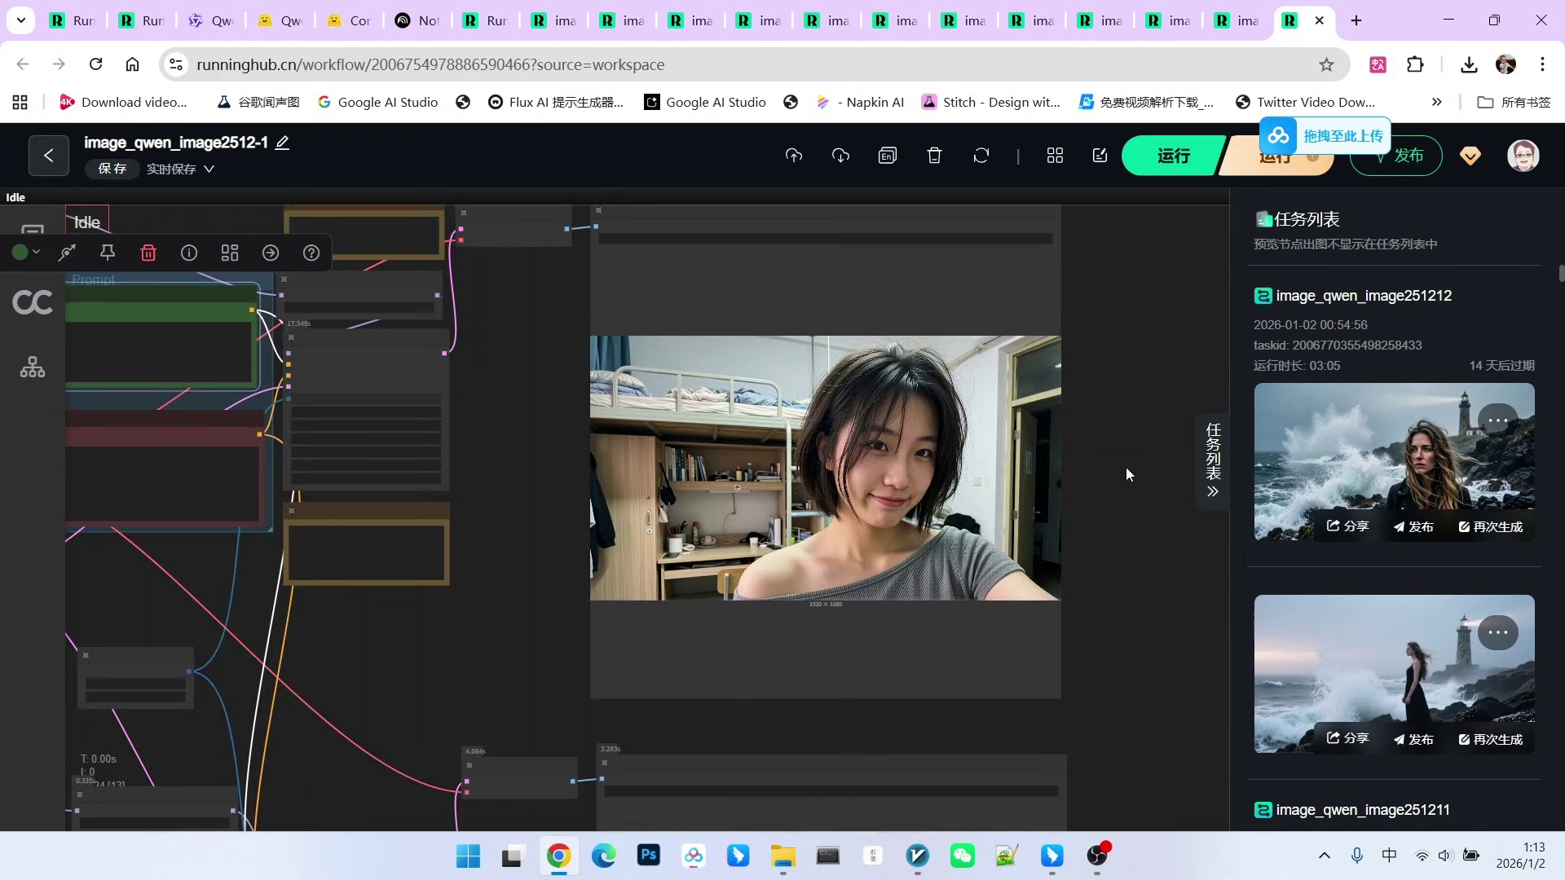
pyautogui.scroll(2, 1095, 392)
pyautogui.scroll(1, 1095, 392)
pyautogui.moveTo(1068, 451); pyautogui.dragTo(1112, 437)
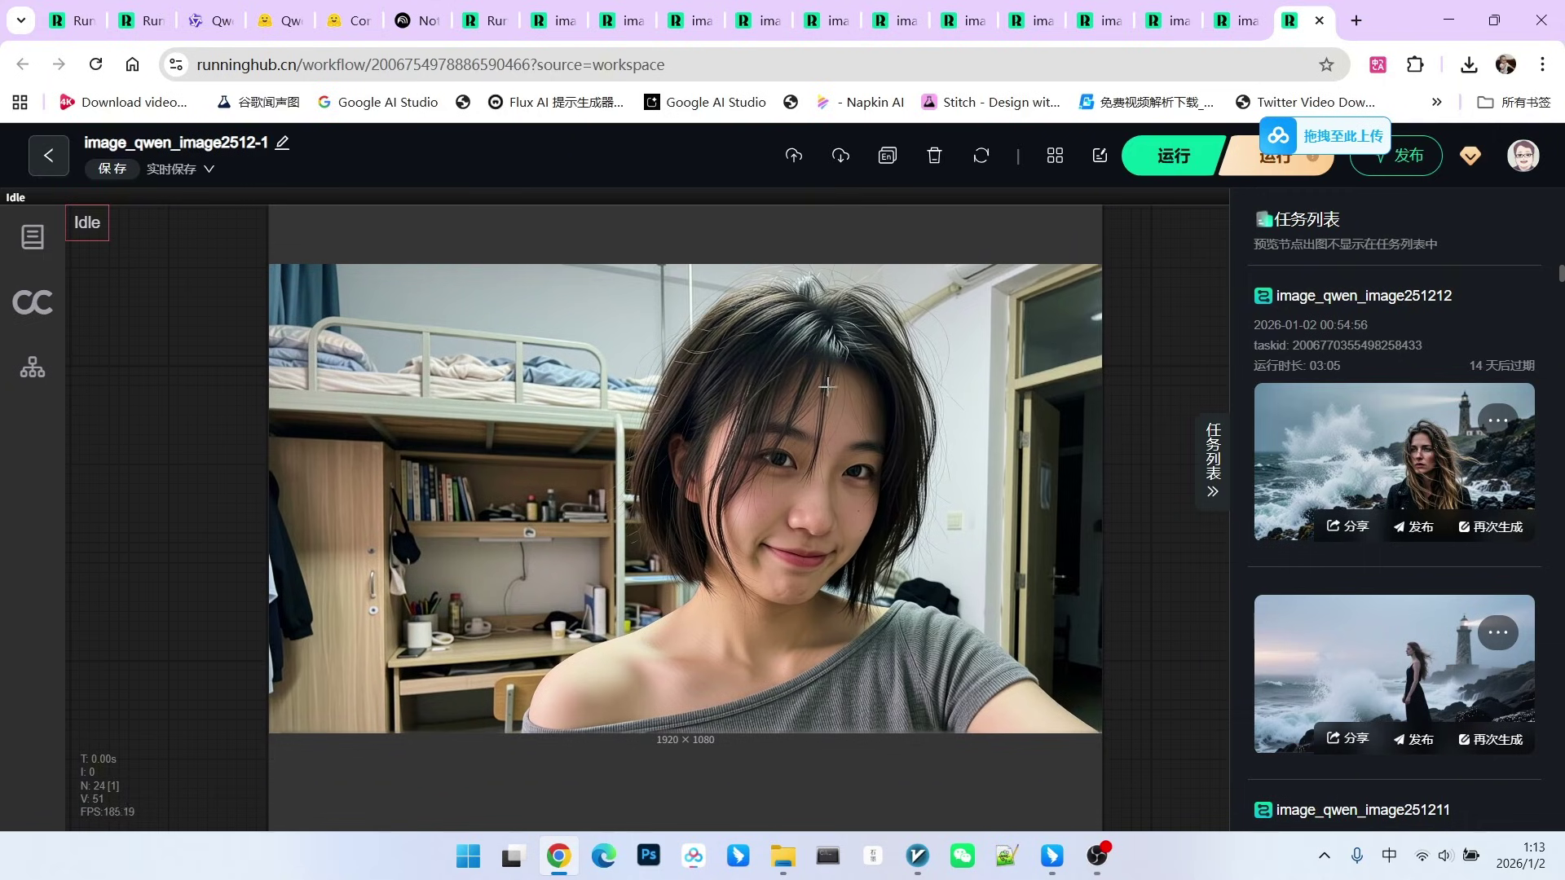
pyautogui.scroll(1, 612, 388)
pyautogui.scroll(-1, 465, 427)
pyautogui.scroll(-1, 514, 417)
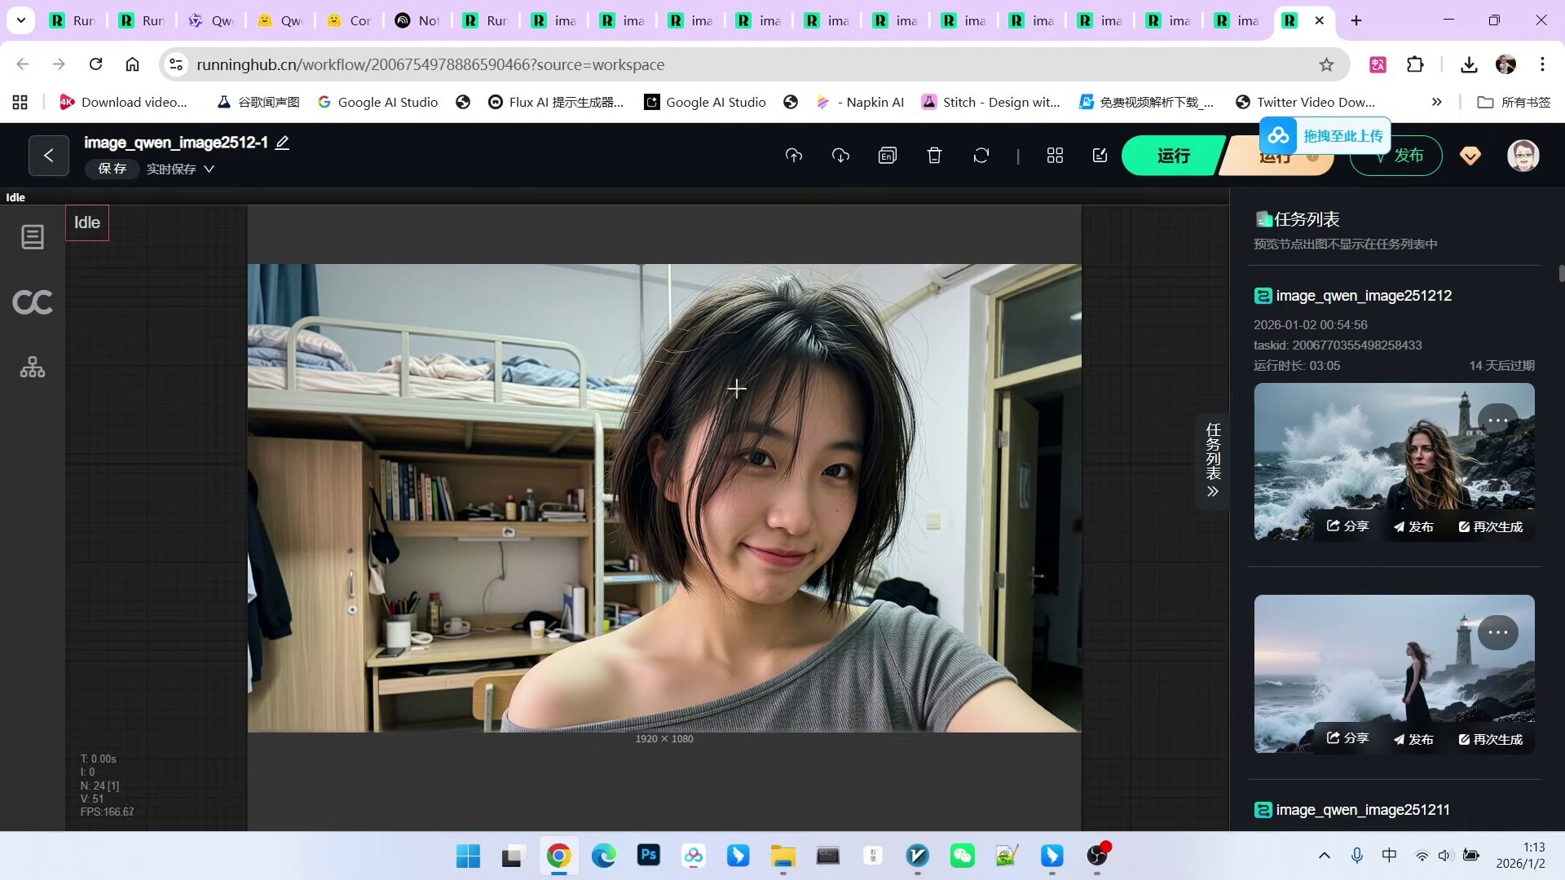
pyautogui.scroll(2, 729, 502)
pyautogui.scroll(1, 846, 398)
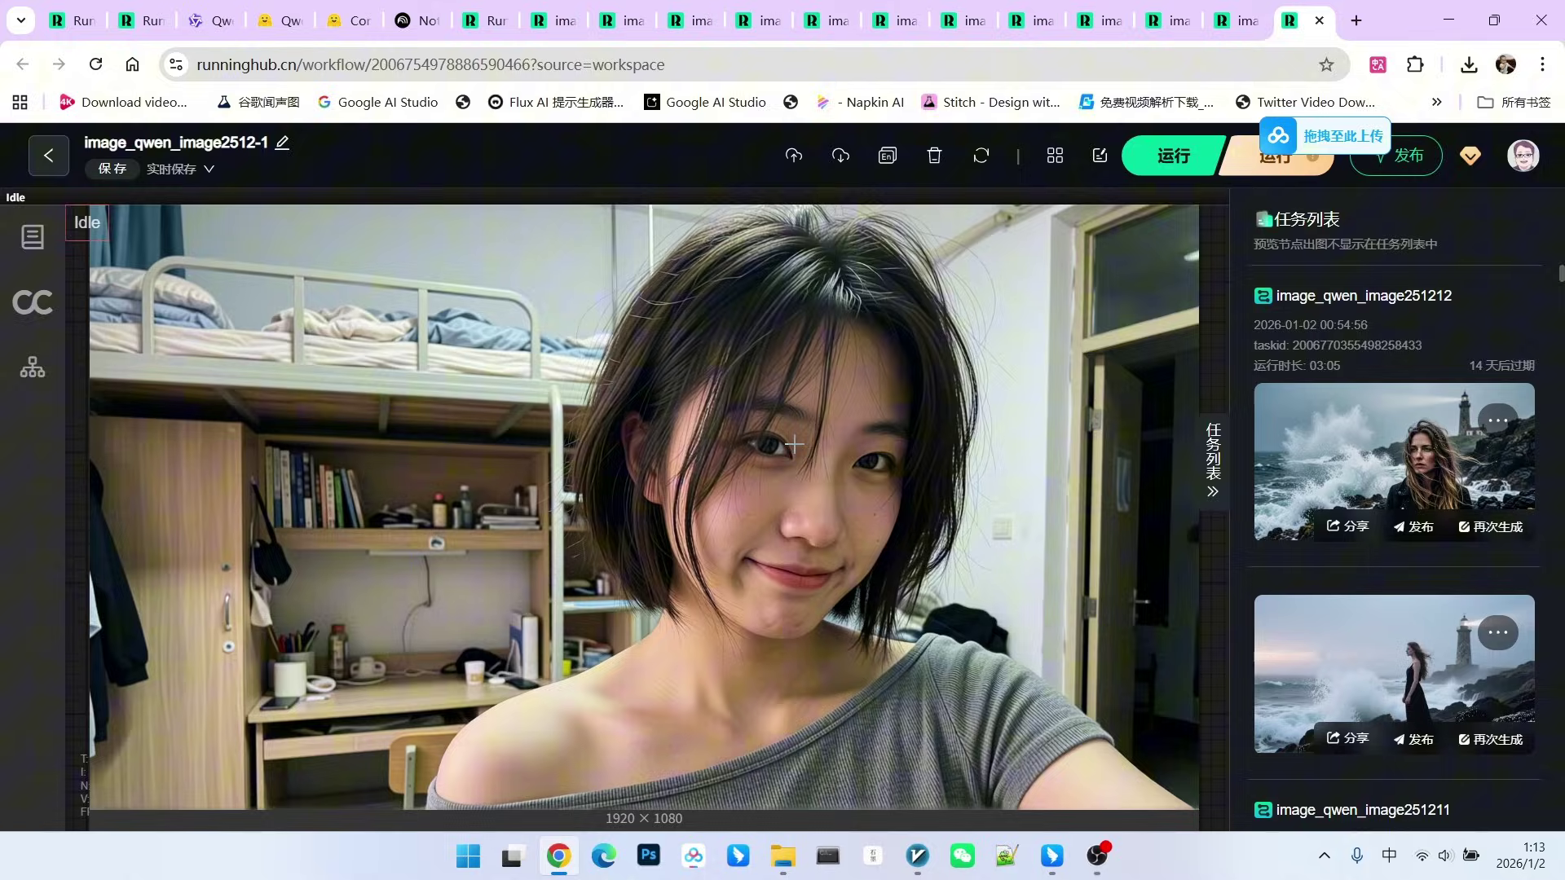
pyautogui.scroll(-1, 802, 497)
pyautogui.scroll(-2, 807, 495)
pyautogui.scroll(-3, 1118, 325)
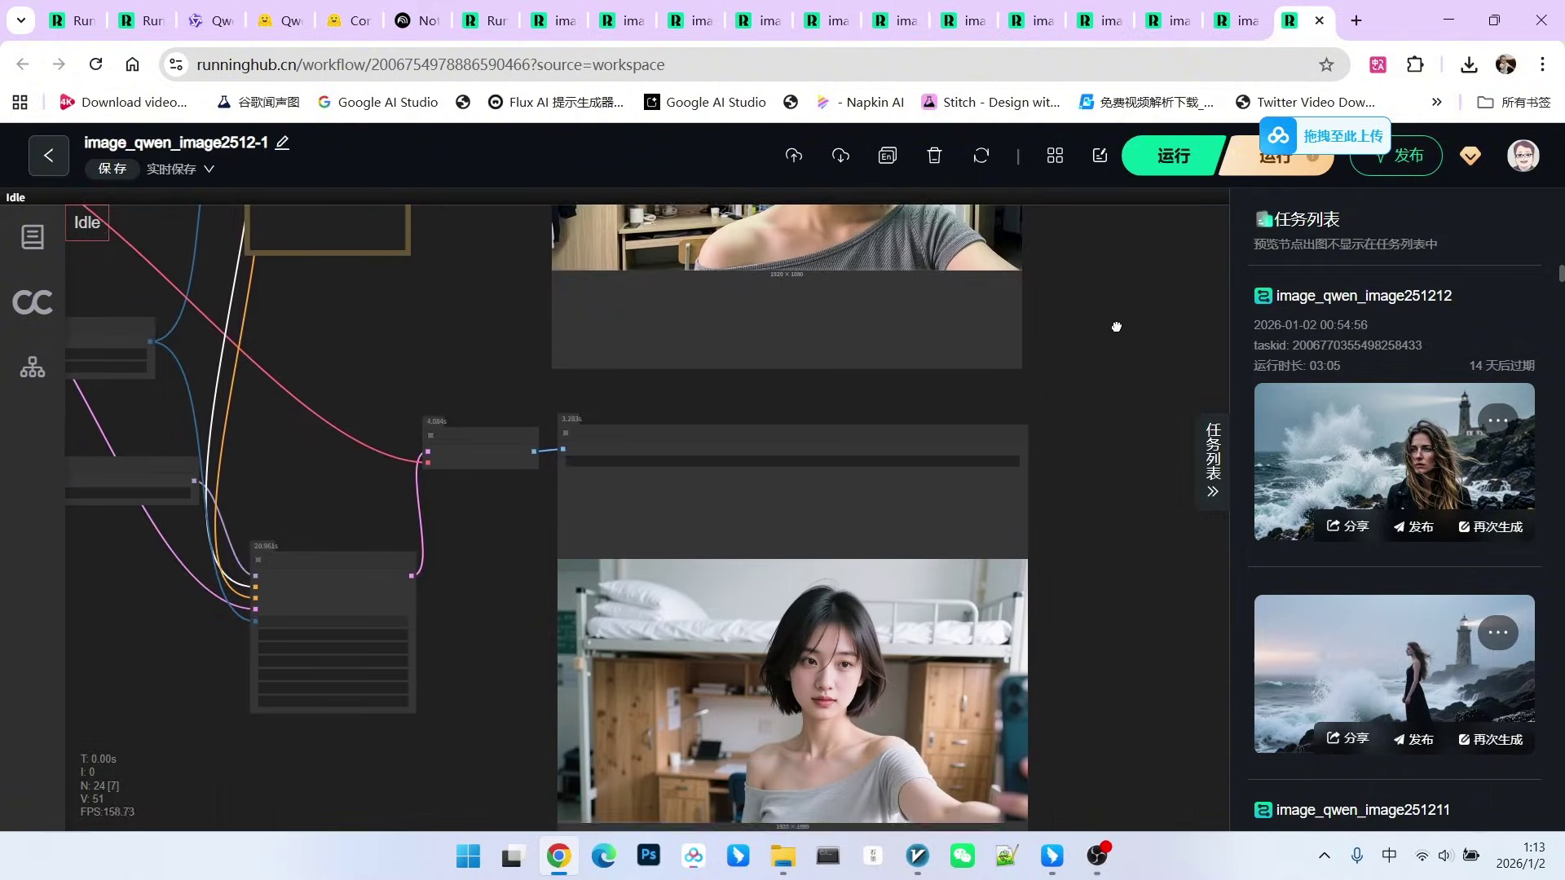
pyautogui.scroll(1, 1090, 534)
pyautogui.scroll(3, 1093, 541)
pyautogui.scroll(1, 1092, 542)
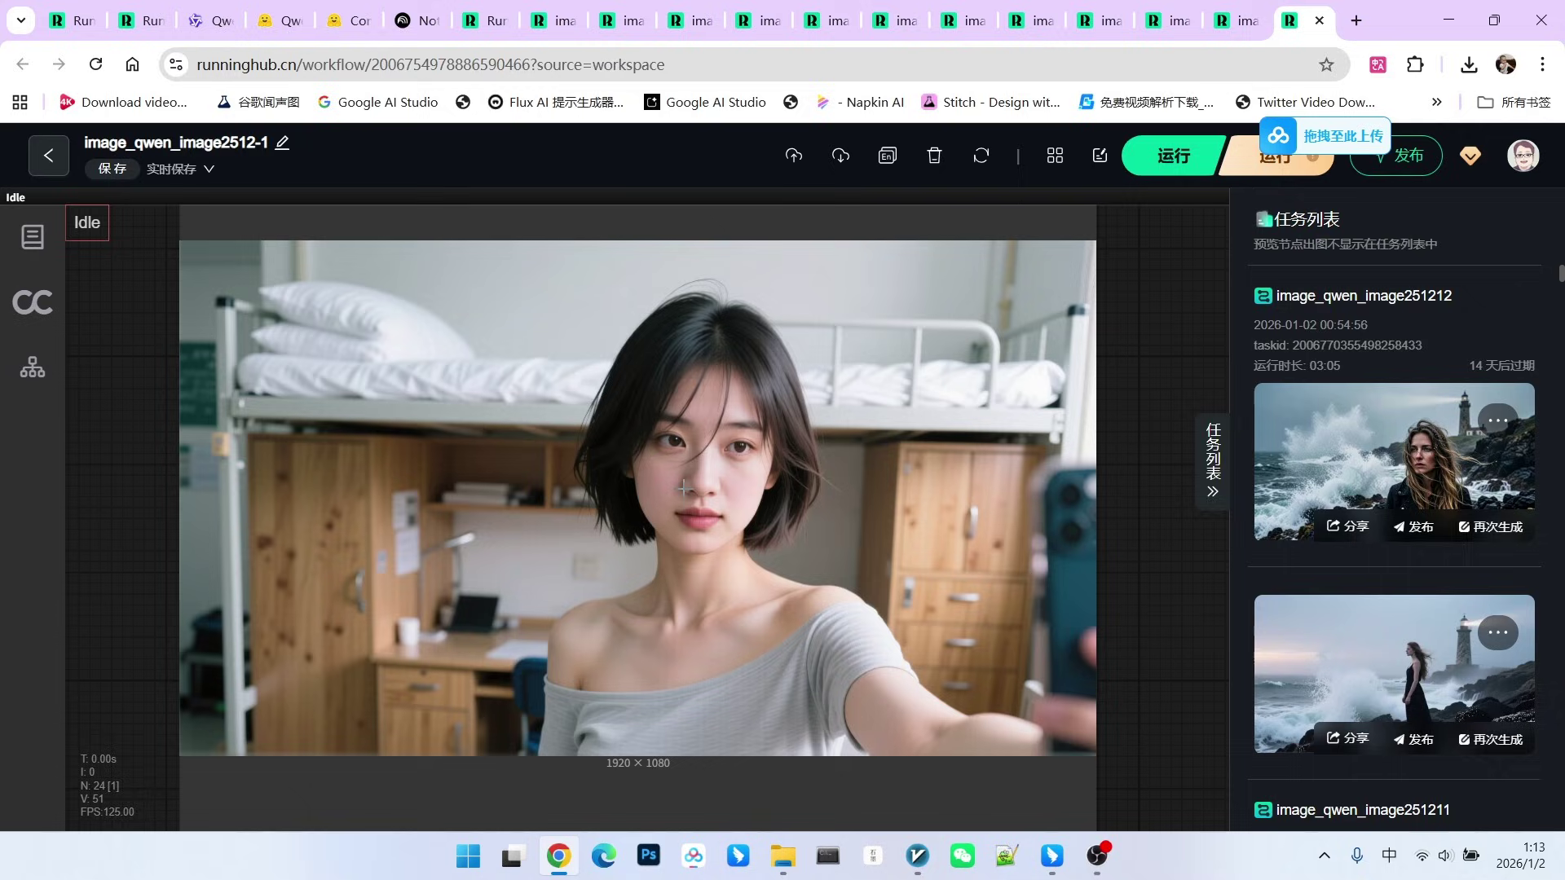
pyautogui.scroll(-3, 836, 405)
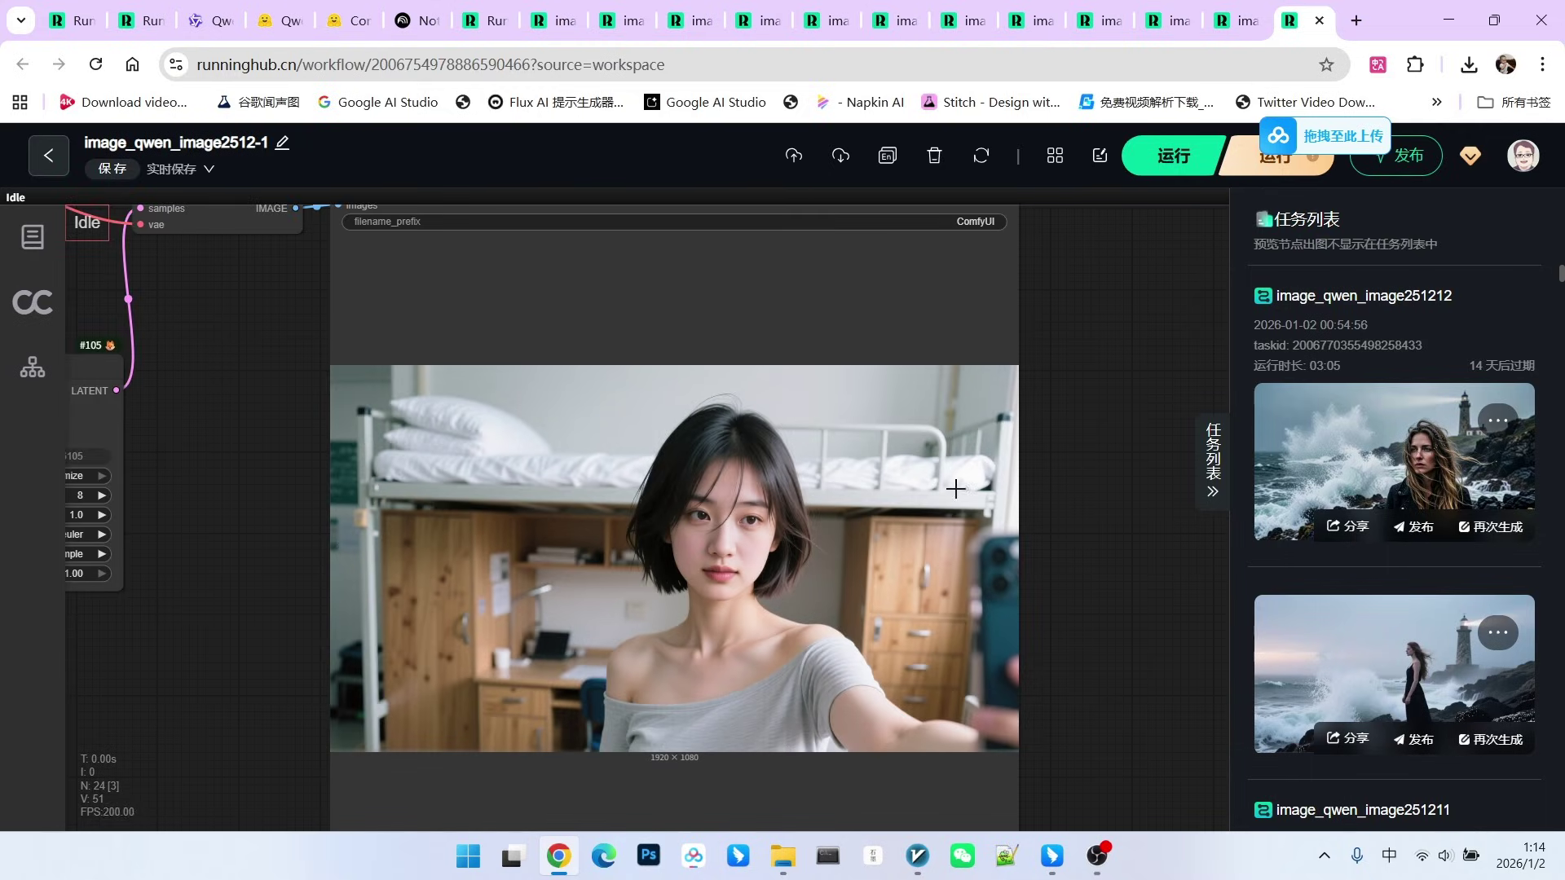
pyautogui.scroll(1, 876, 553)
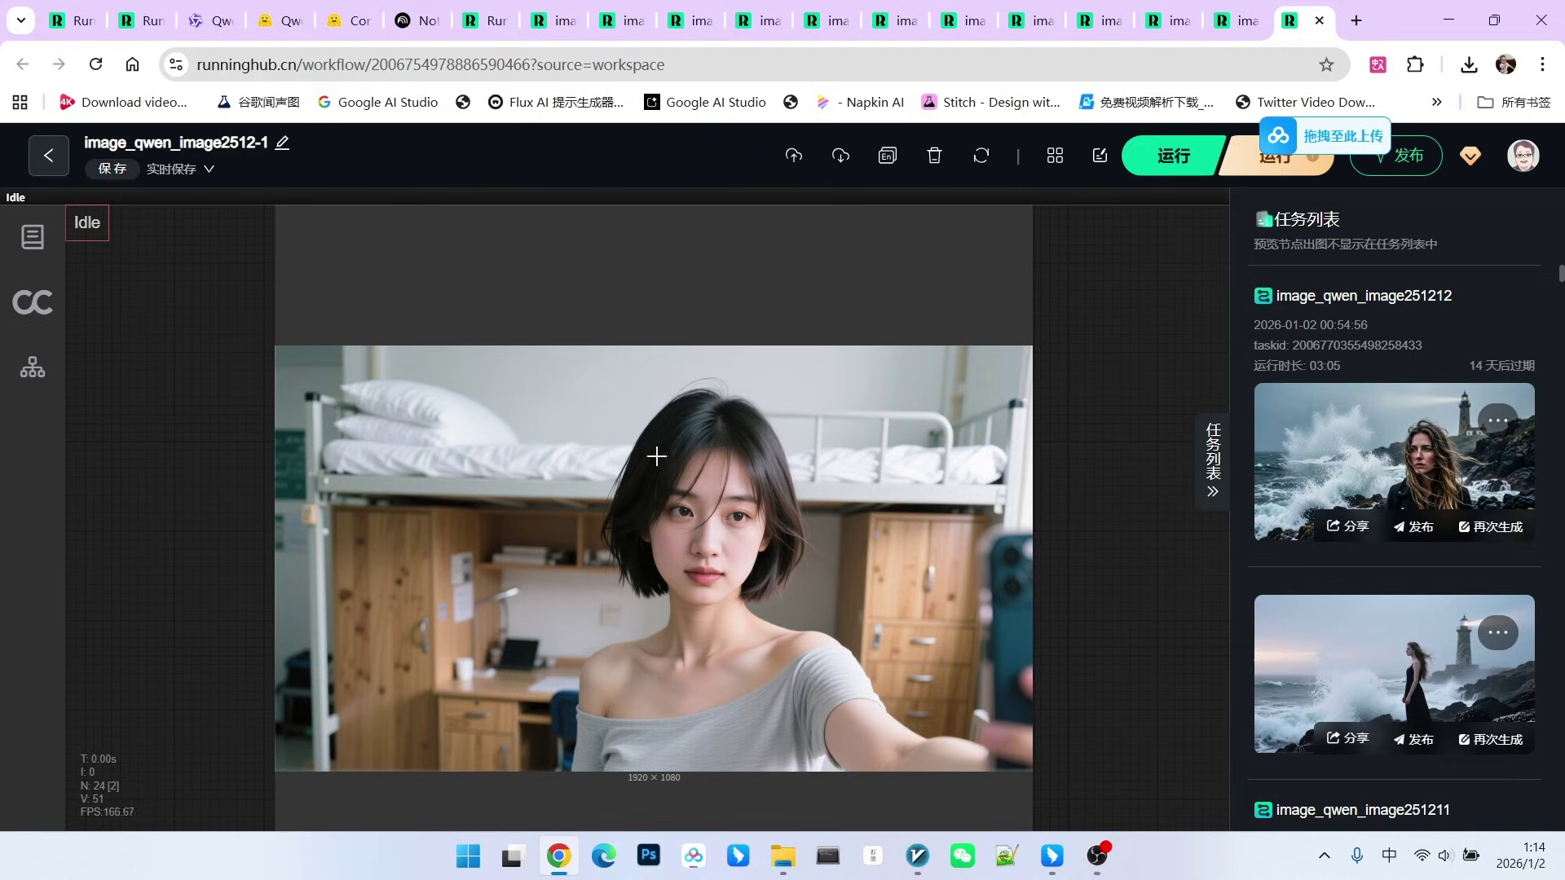
pyautogui.scroll(-1, 1087, 457)
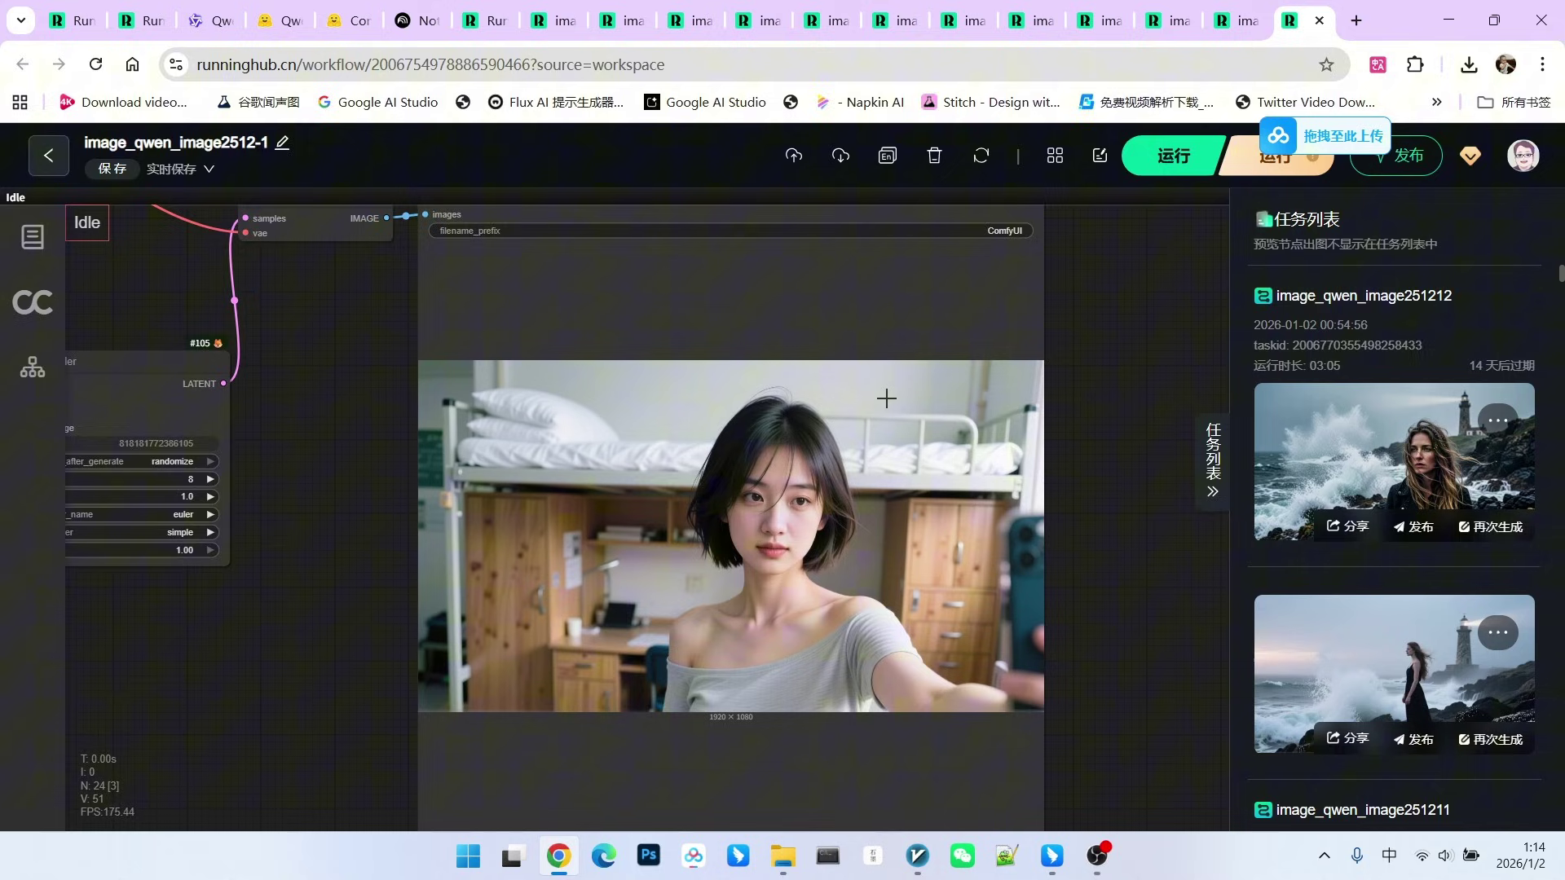
pyautogui.hotkey('ctrl', 'shift', 'Tab')
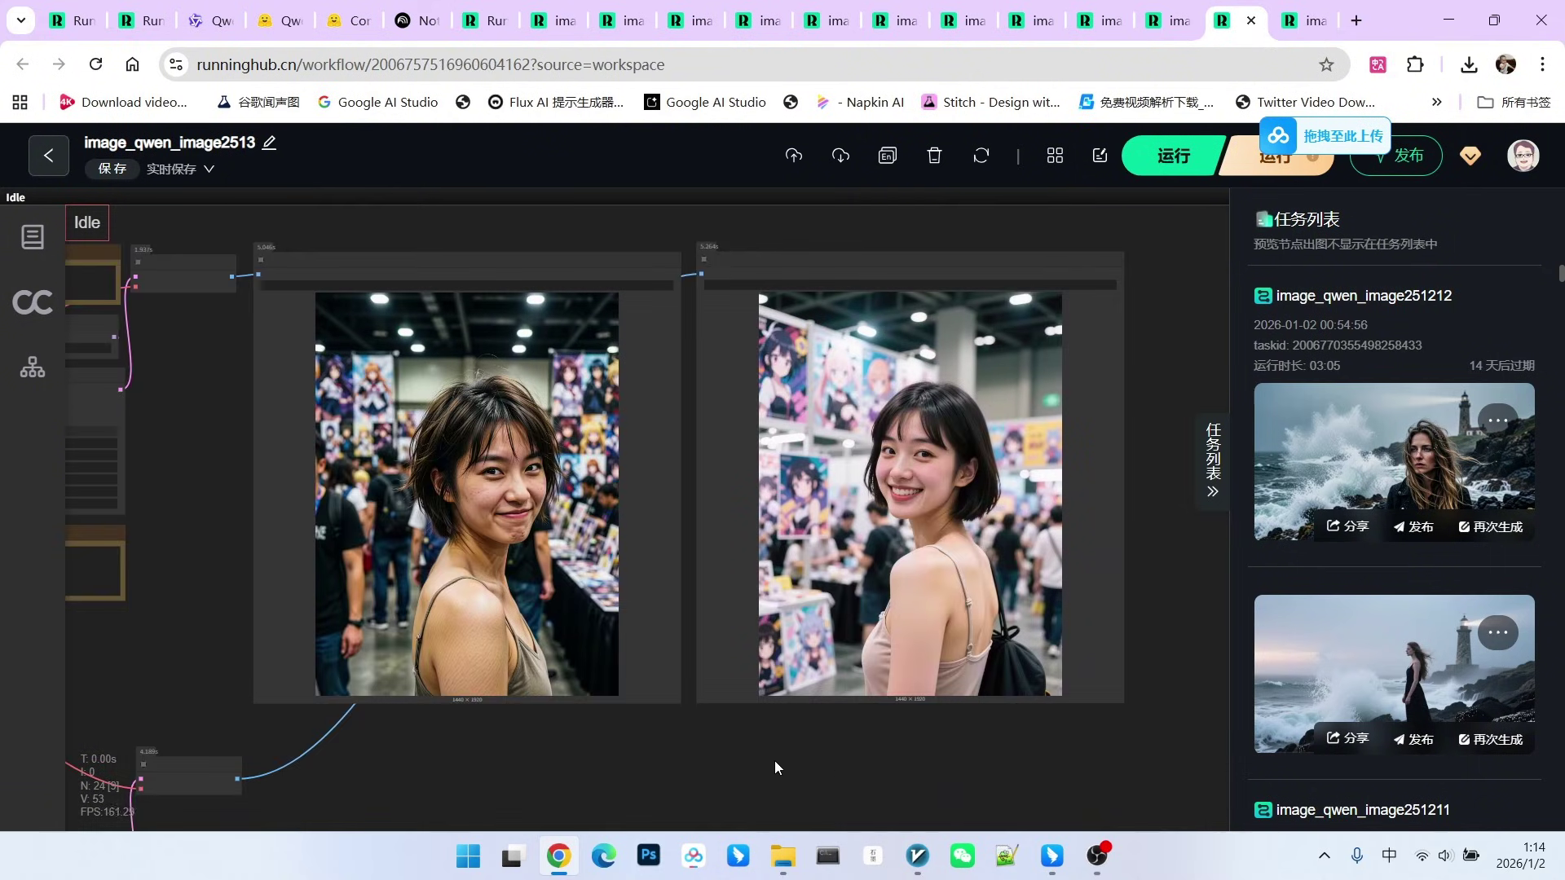
pyautogui.scroll(1, 728, 728)
pyautogui.moveTo(728, 728); pyautogui.dragTo(783, 796)
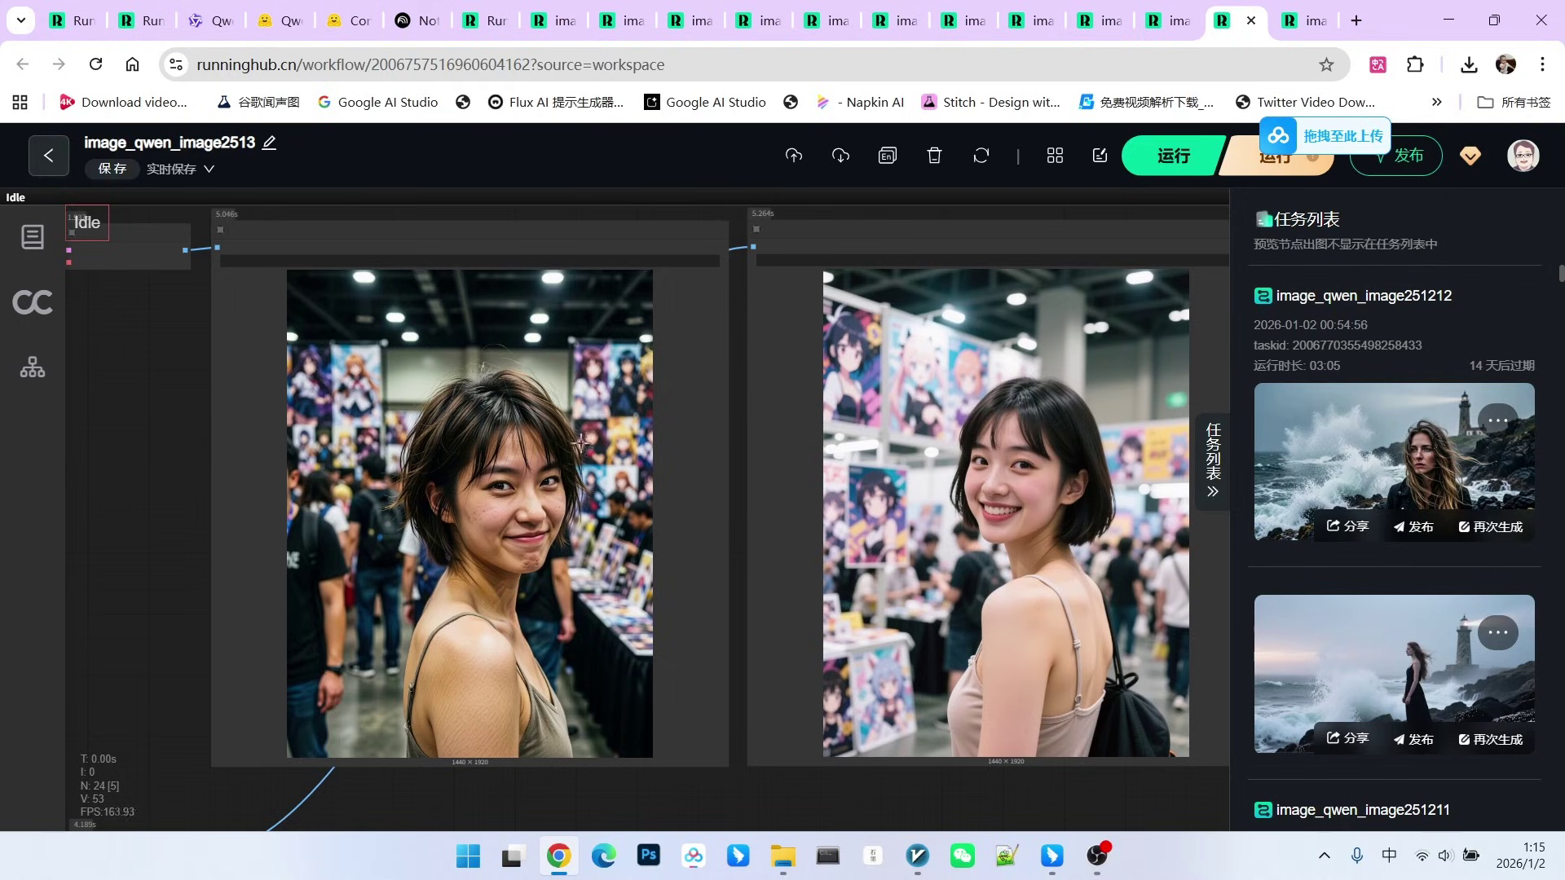
pyautogui.scroll(3, 610, 522)
pyautogui.scroll(1, 609, 522)
pyautogui.scroll(-3, 514, 491)
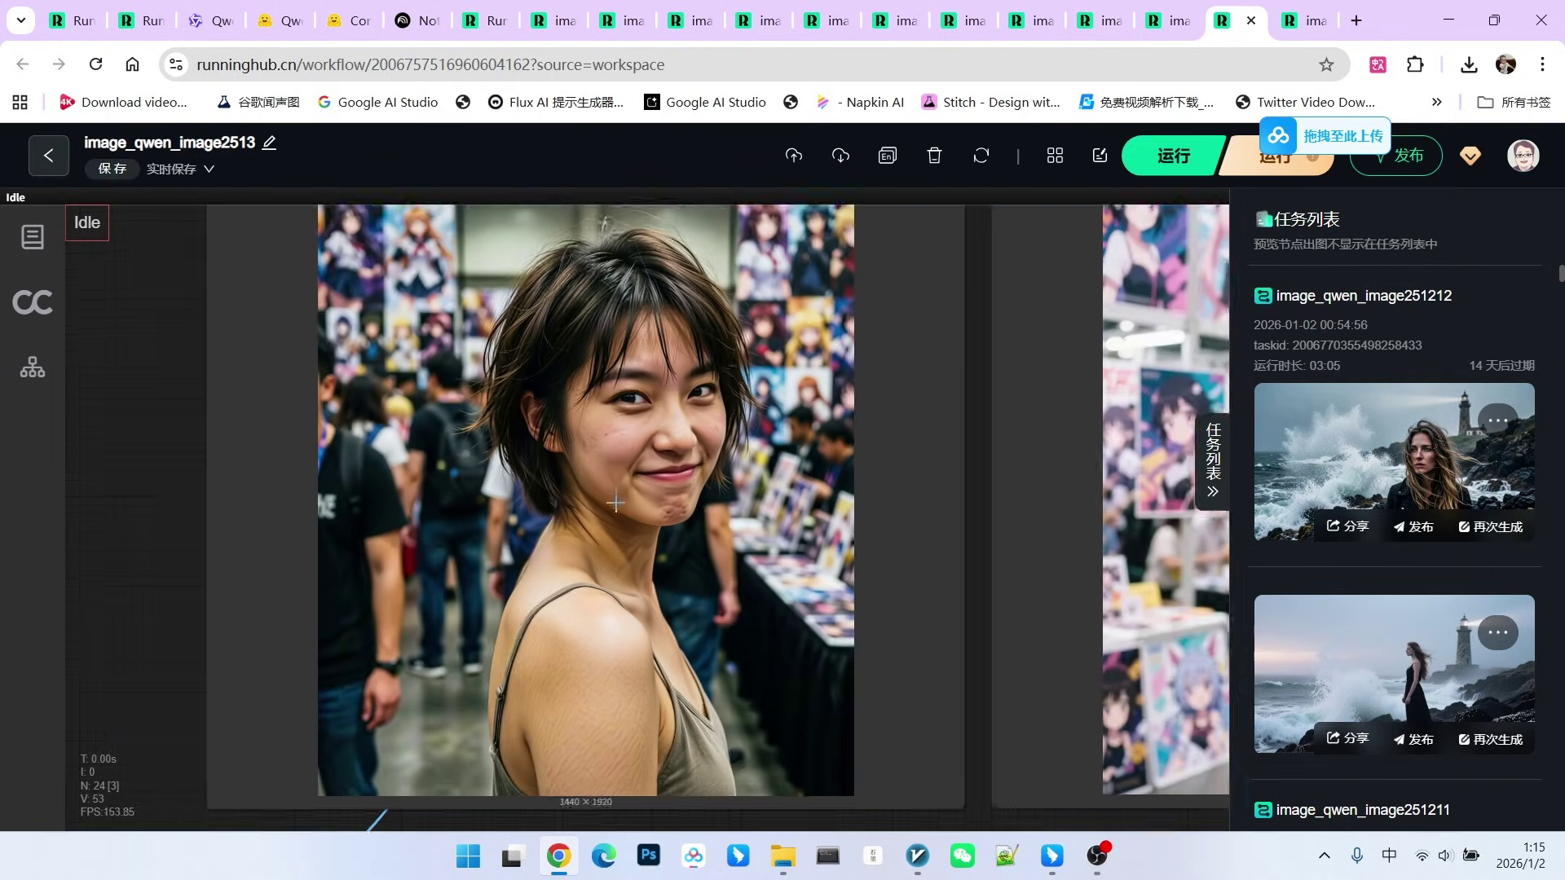
pyautogui.scroll(1, 514, 492)
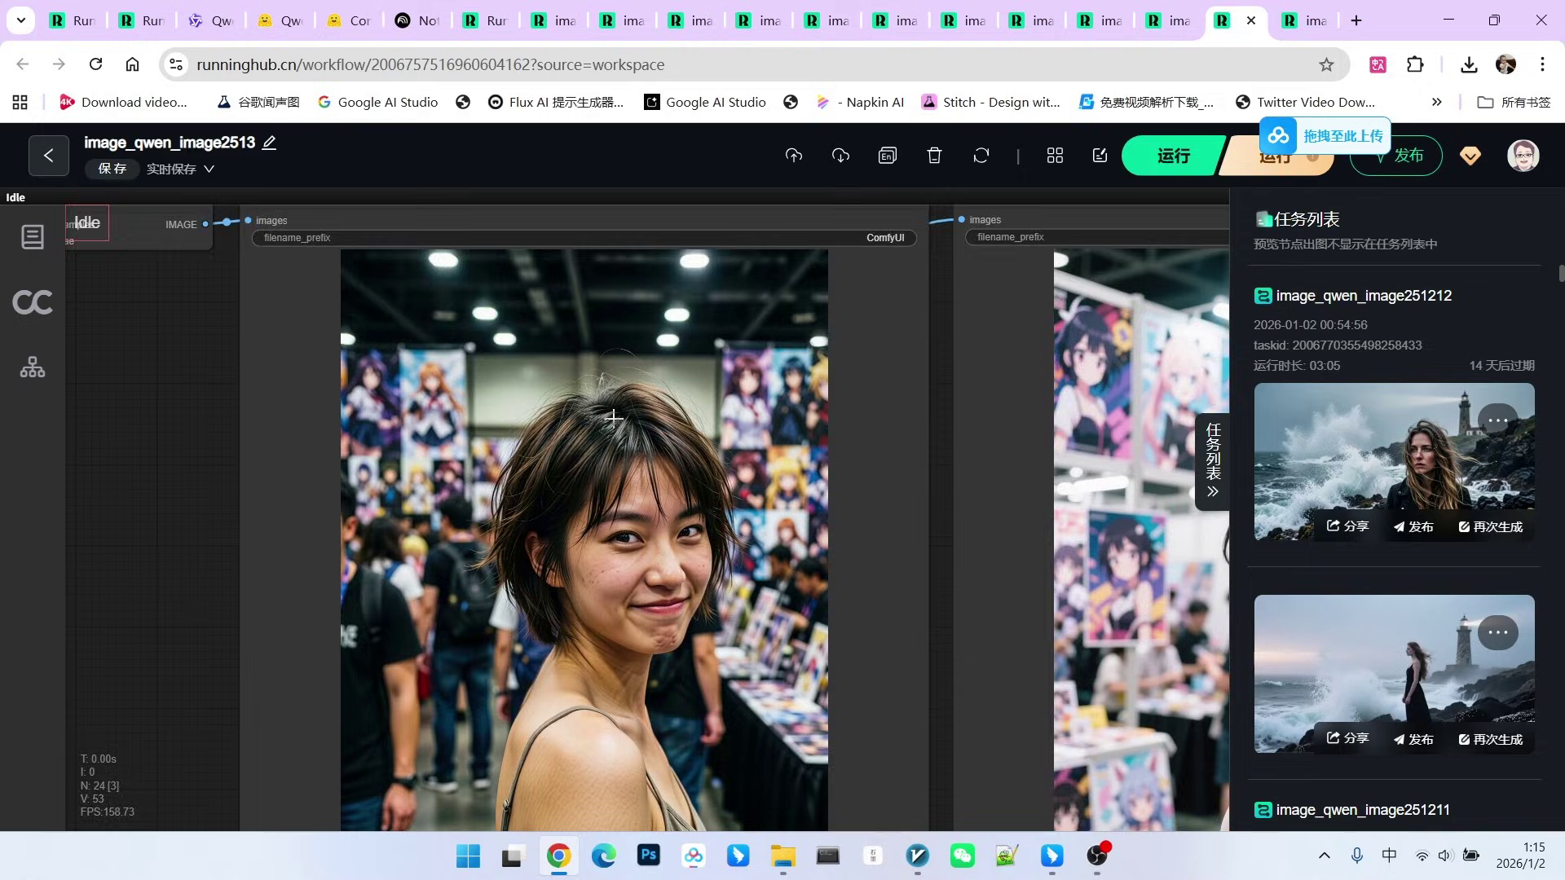
pyautogui.scroll(-1, 613, 418)
pyautogui.scroll(3, 613, 419)
pyautogui.scroll(3, 506, 428)
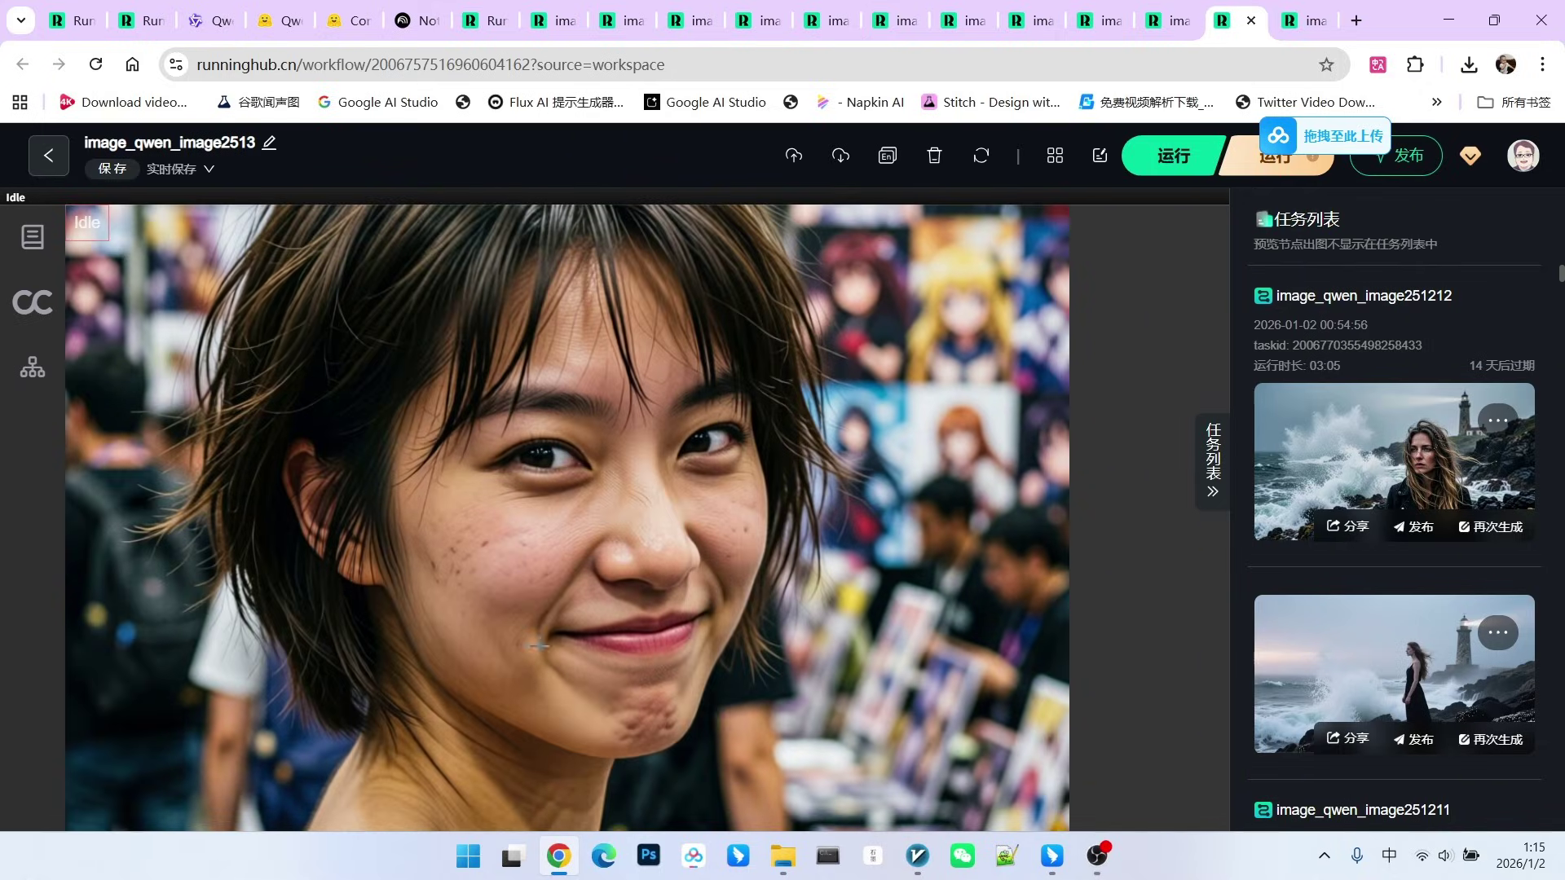
pyautogui.scroll(-1, 500, 499)
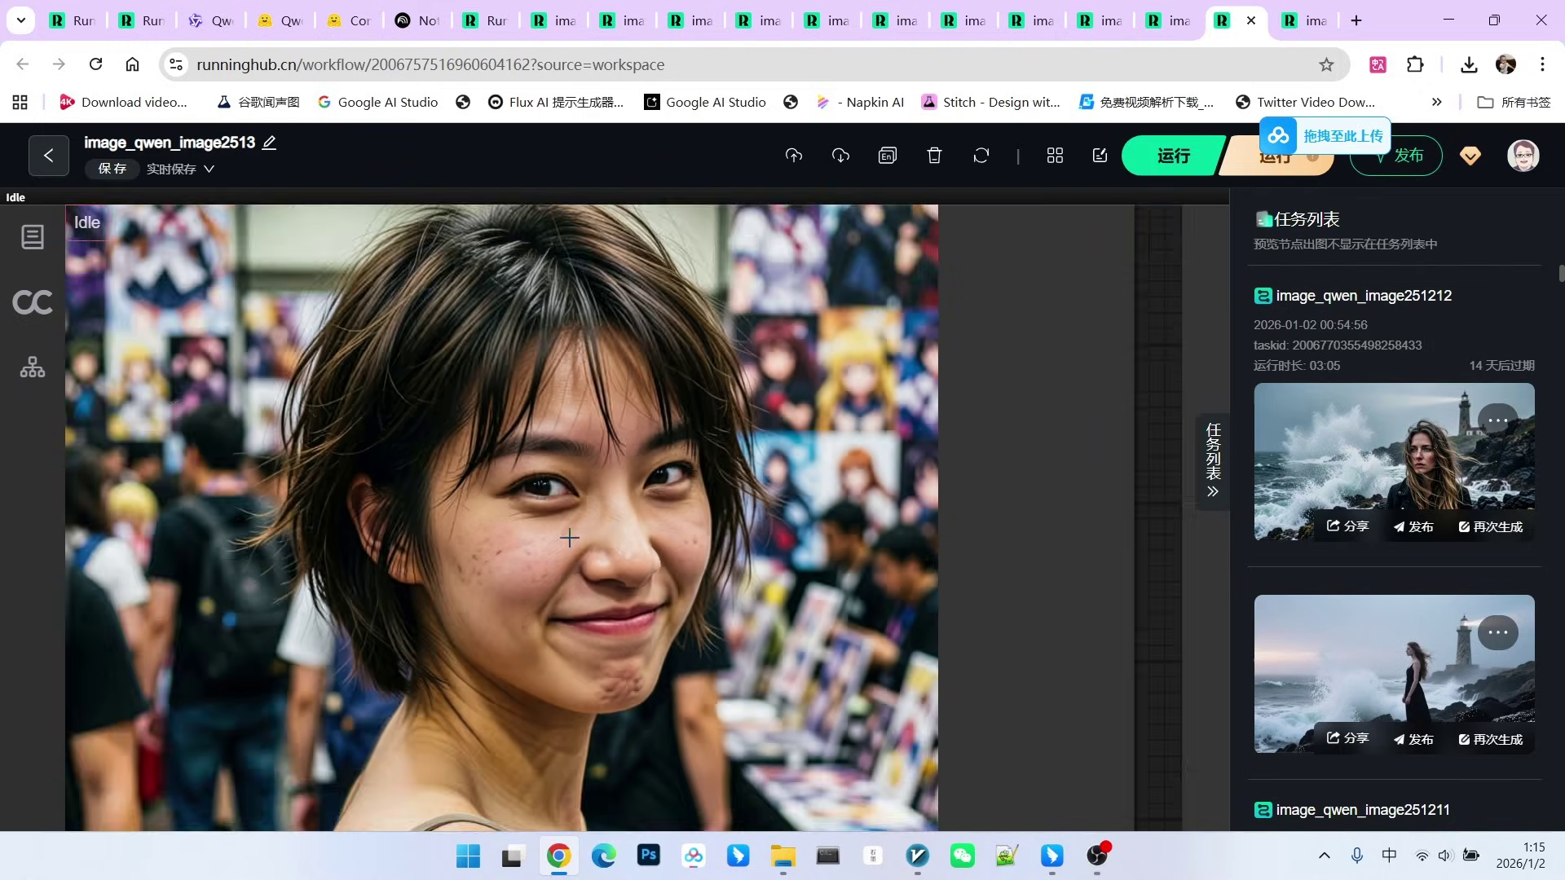
pyautogui.scroll(-2, 831, 661)
pyautogui.scroll(2, 551, 554)
pyautogui.scroll(-2, 640, 532)
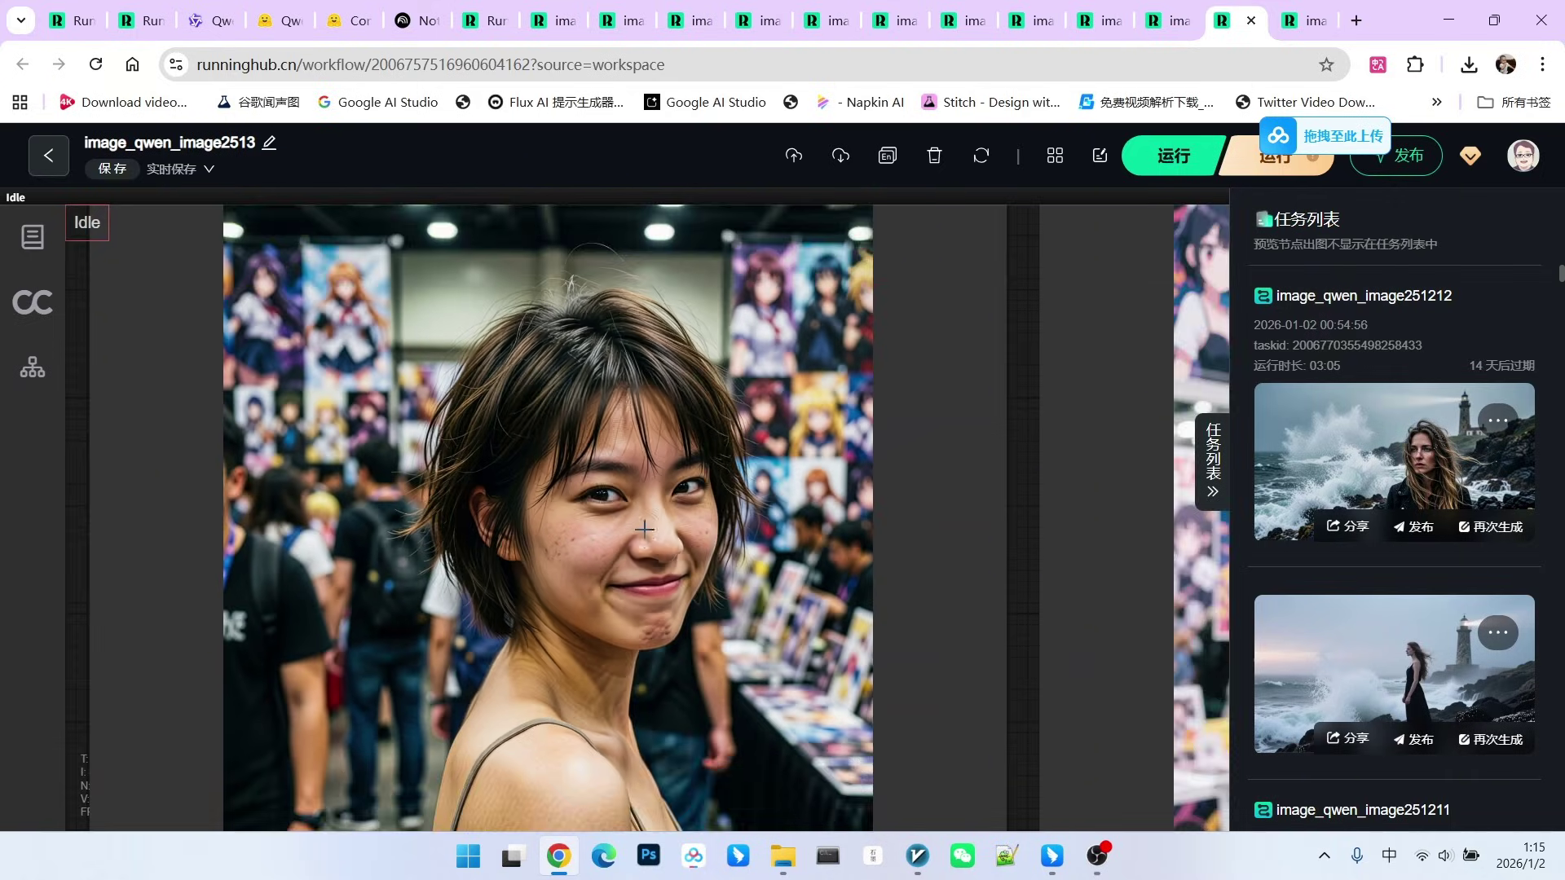
pyautogui.scroll(-2, 645, 537)
pyautogui.scroll(1, 1016, 653)
pyautogui.scroll(2, 751, 499)
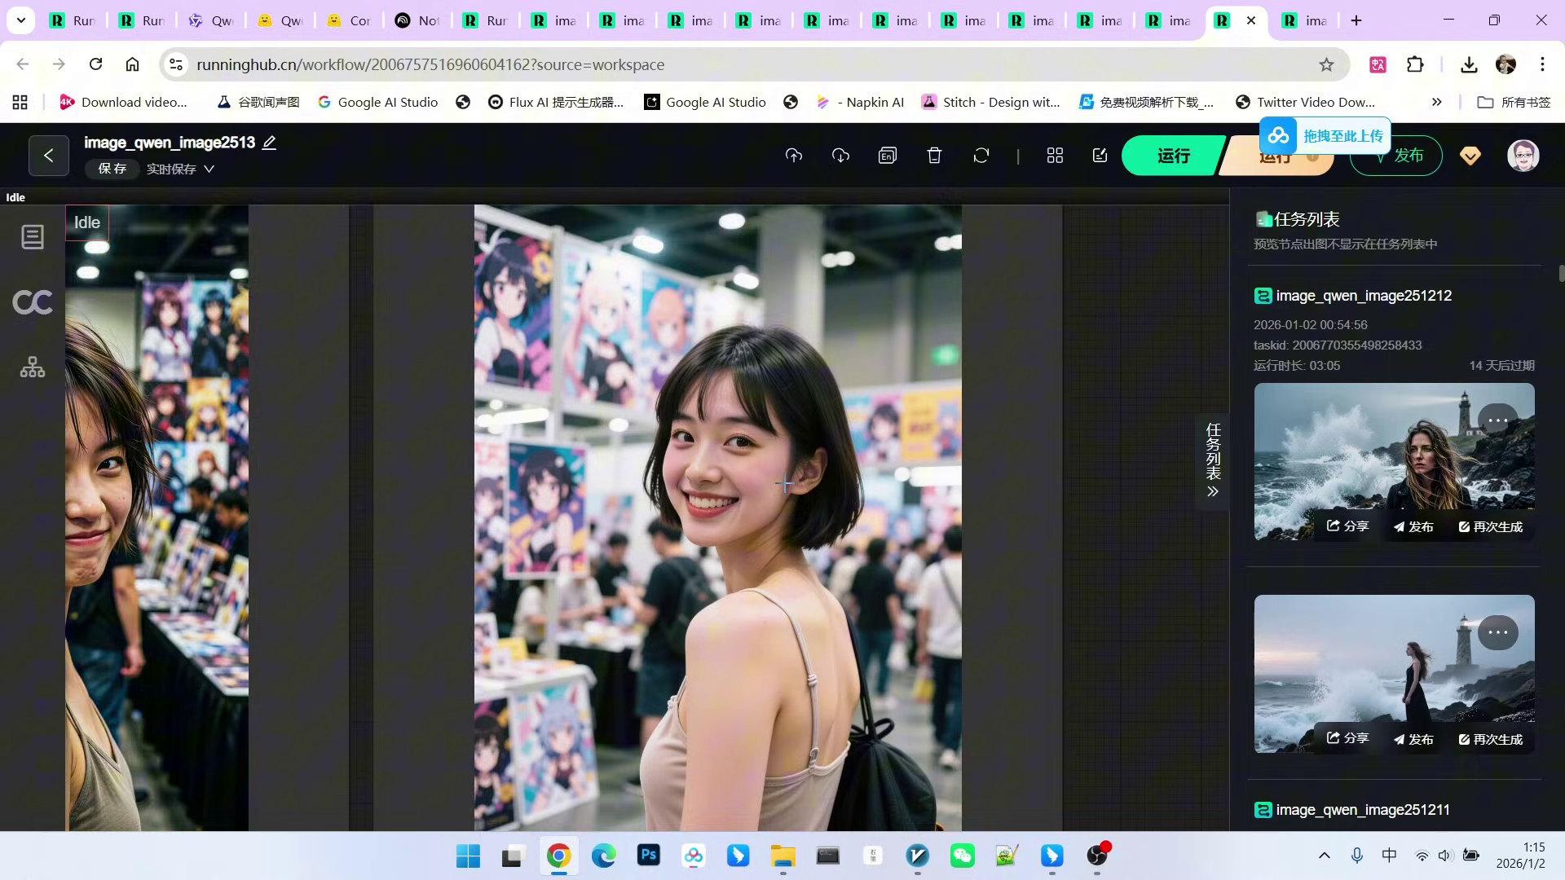
pyautogui.scroll(1, 747, 504)
pyautogui.scroll(2, 774, 375)
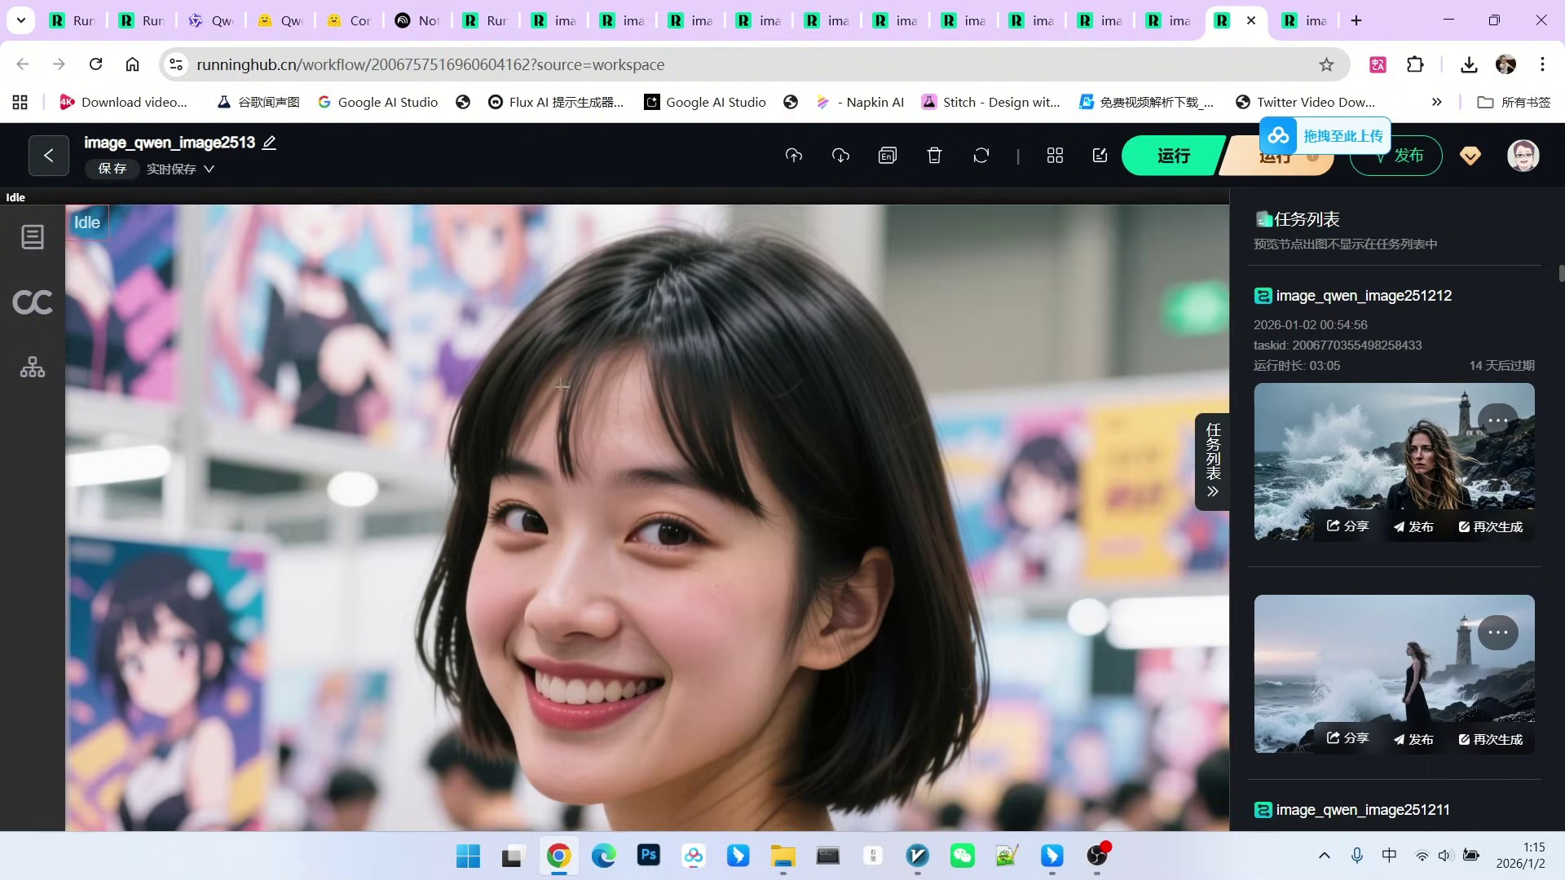
pyautogui.scroll(-3, 586, 555)
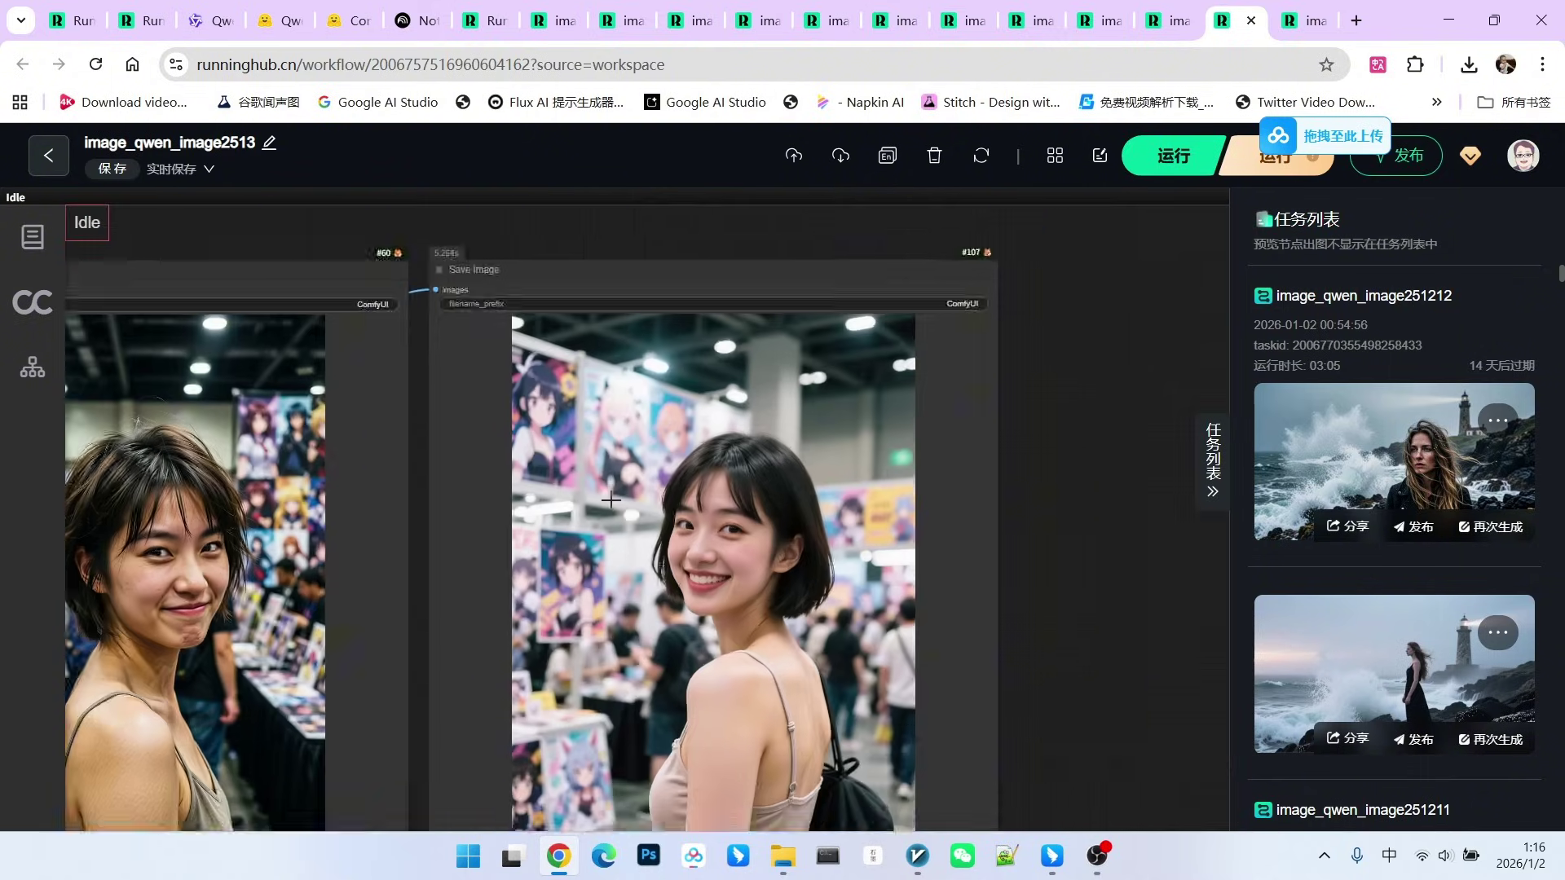
pyautogui.scroll(-1, 641, 460)
pyautogui.scroll(1, 582, 489)
pyautogui.scroll(1, 602, 442)
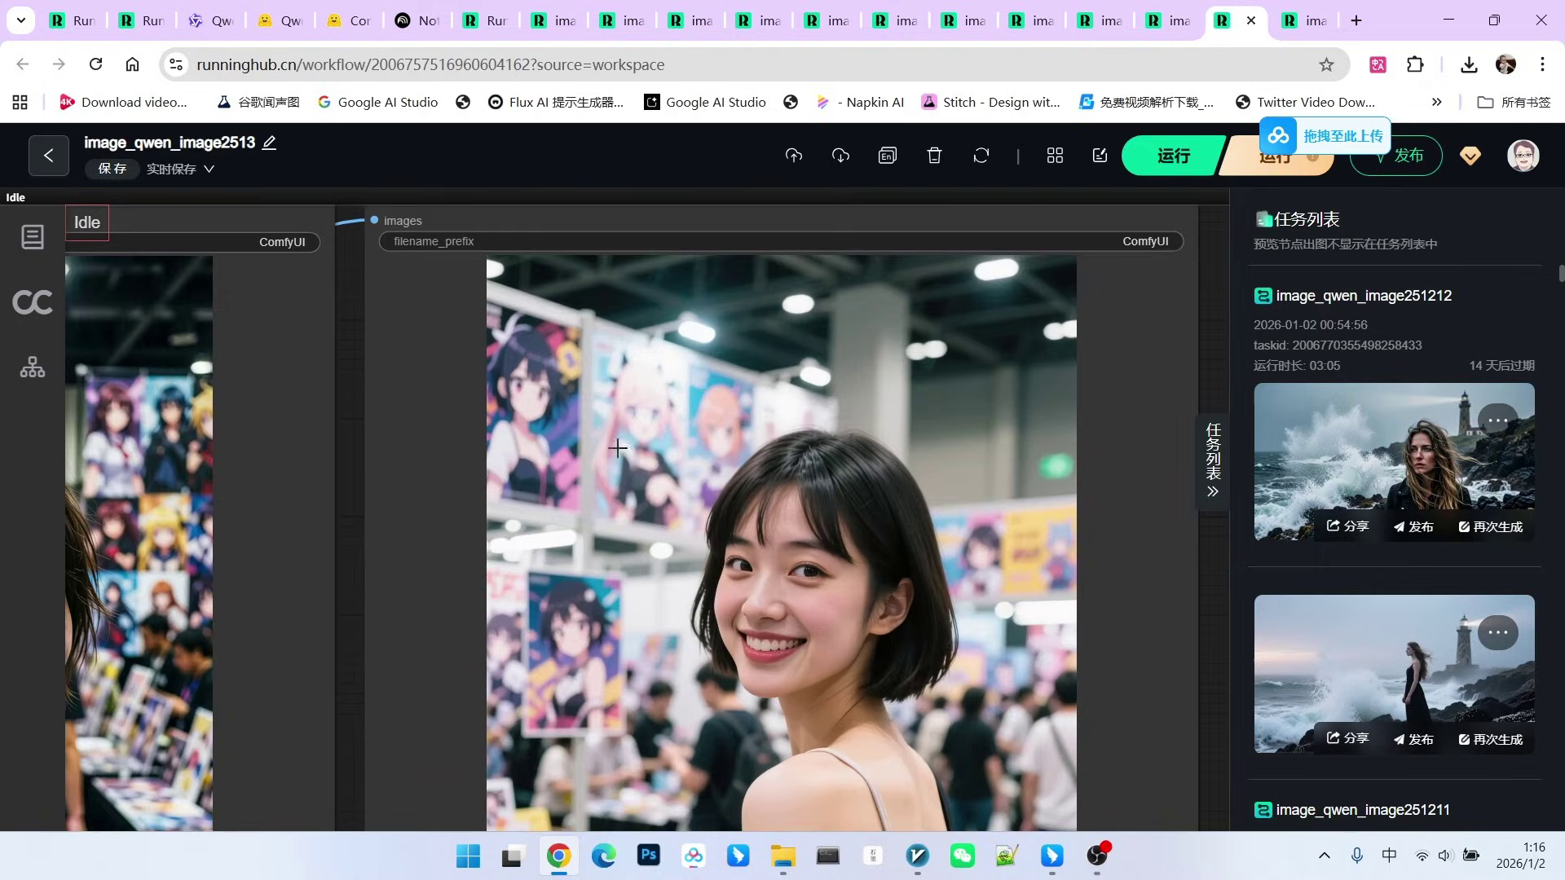
pyautogui.scroll(1, 707, 511)
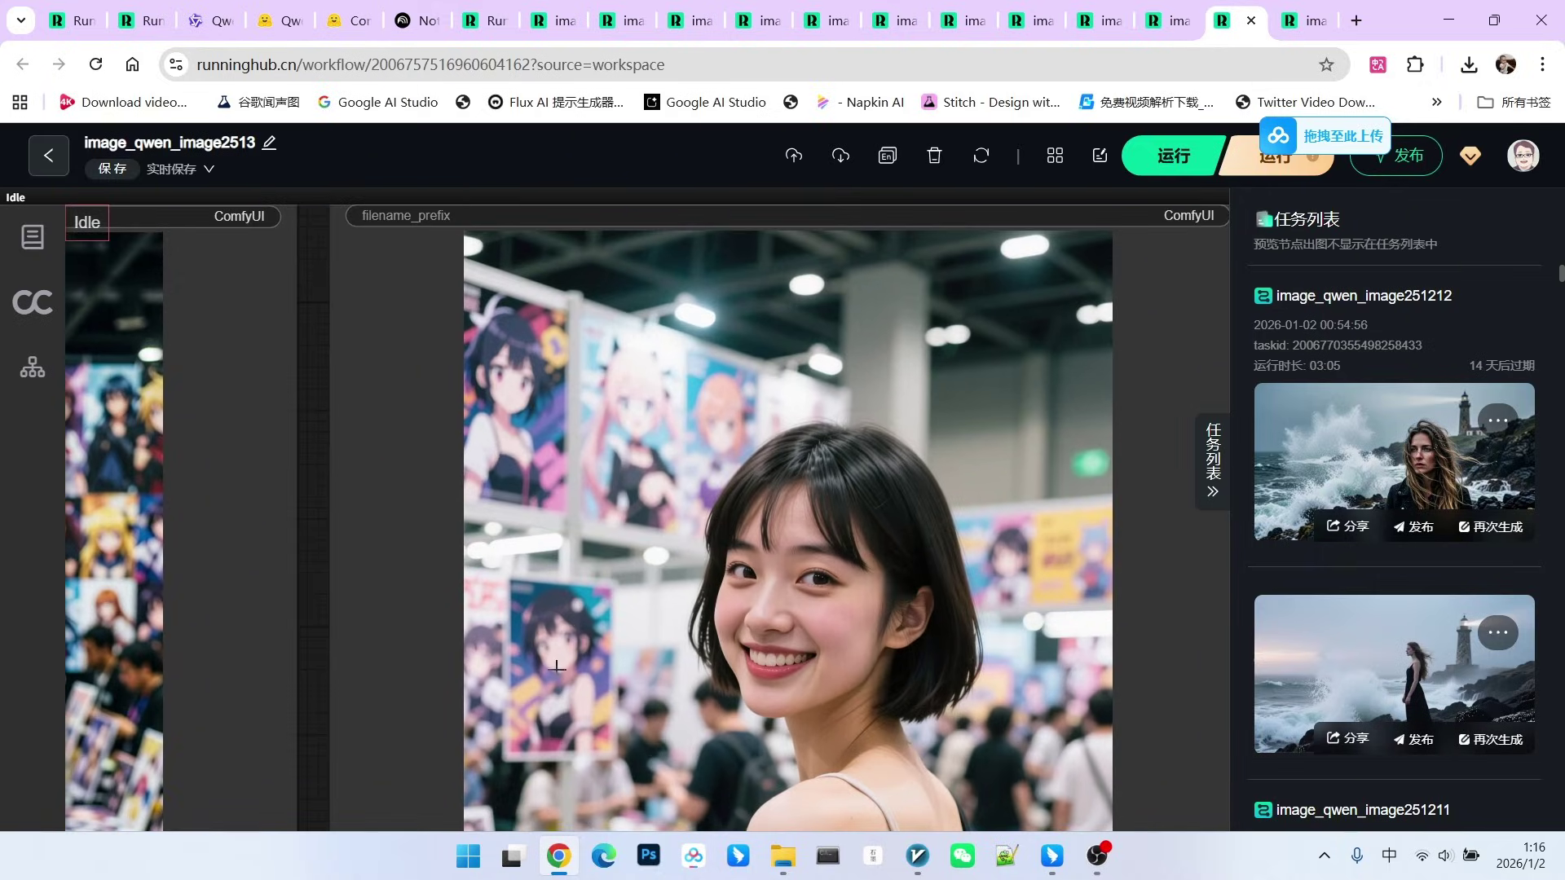
pyautogui.scroll(-2, 611, 587)
pyautogui.scroll(2, 644, 459)
pyautogui.scroll(-2, 654, 475)
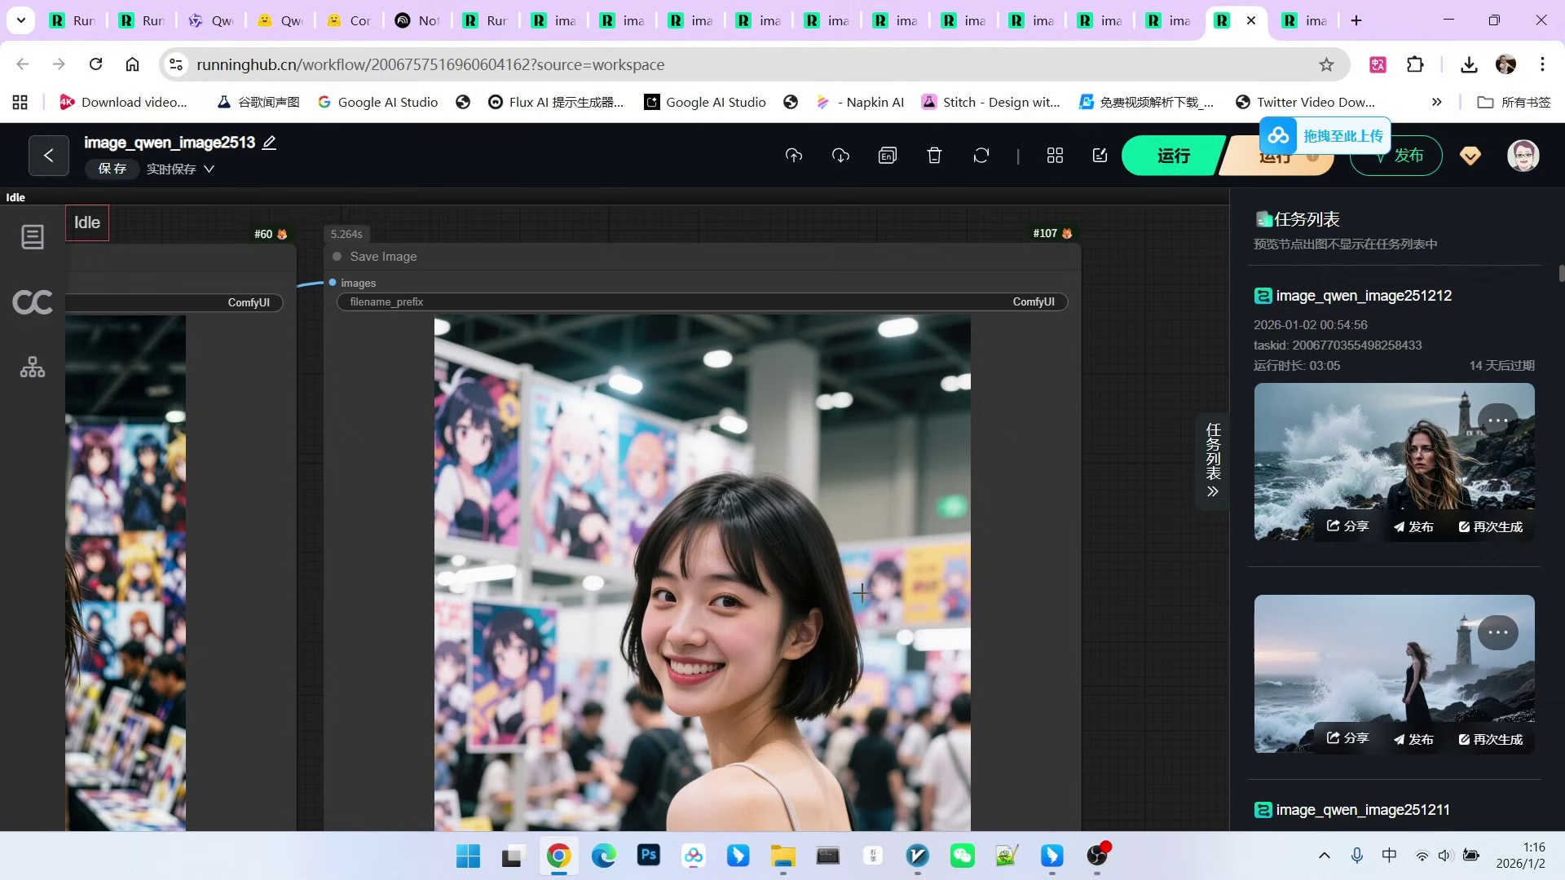
pyautogui.scroll(-2, 921, 597)
pyautogui.scroll(2, 921, 597)
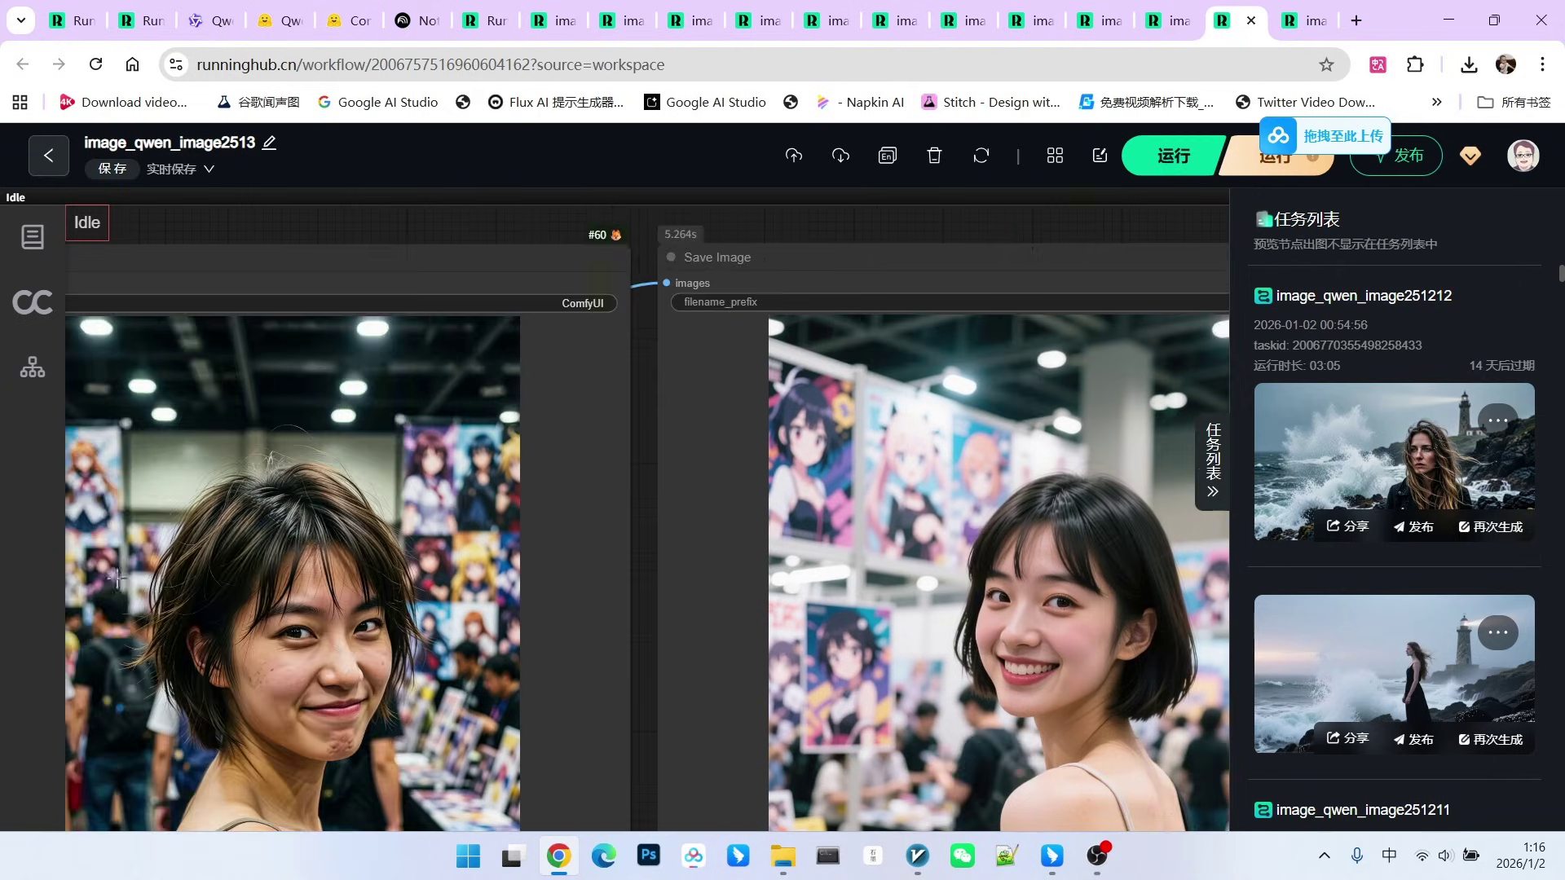
pyautogui.scroll(-3, 563, 489)
# Line up the two stream images in image_qwen_image2512, then switch to image_qwen_image25125
pyautogui.hotkey('ctrl', 'pageup')
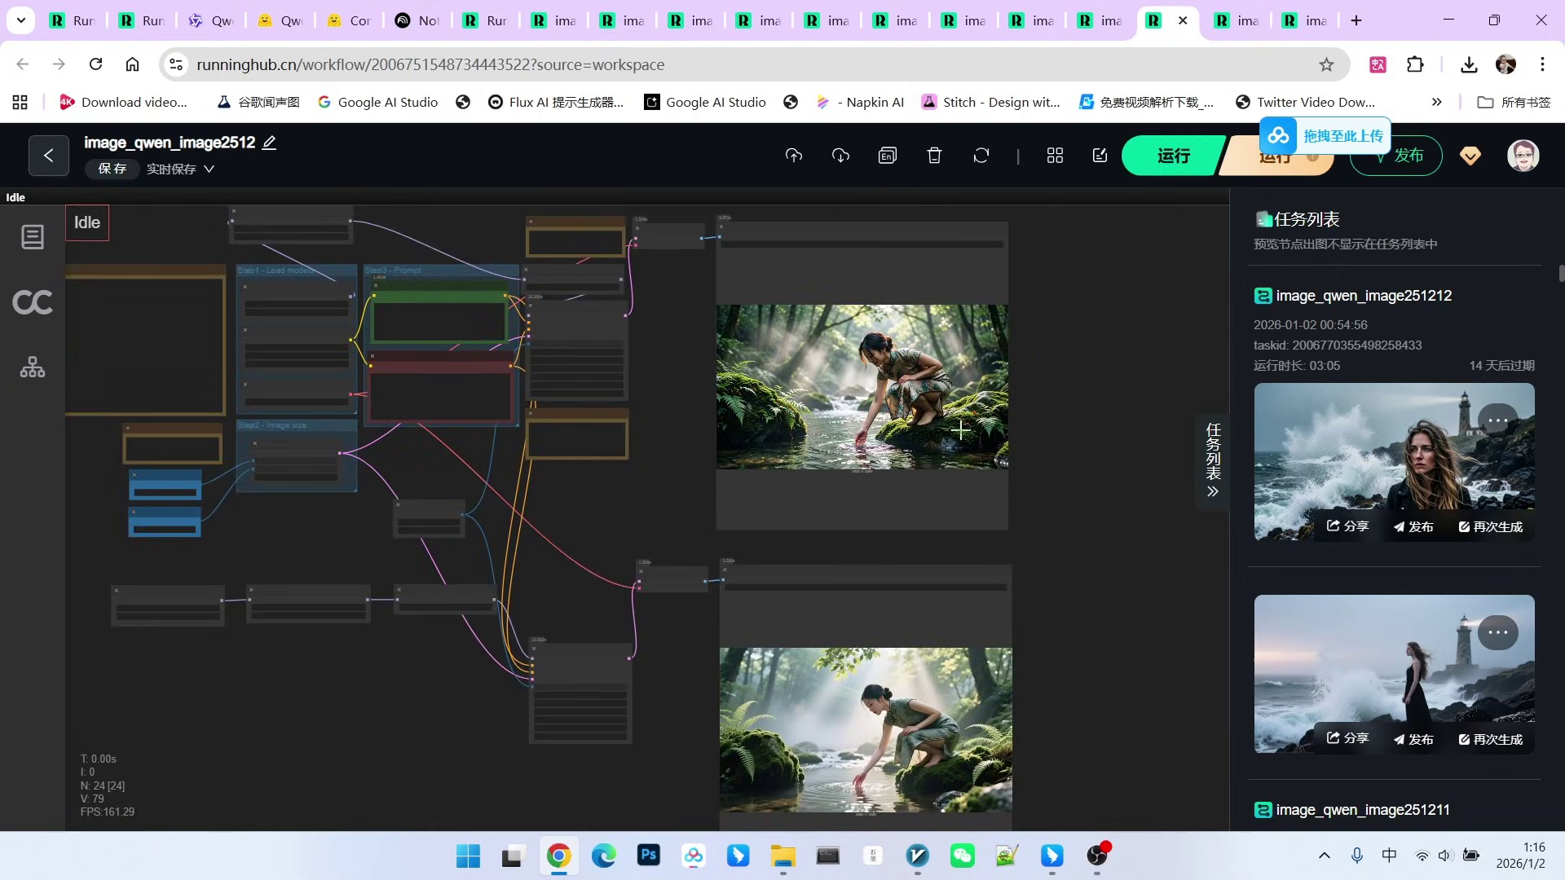
pyautogui.scroll(1, 1044, 386)
pyautogui.moveTo(1046, 399)
pyautogui.mouseDown()
pyautogui.moveTo(1070, 361)
pyautogui.moveTo(961, 461)
pyautogui.mouseUp()
pyautogui.scroll(-1, 1093, 395)
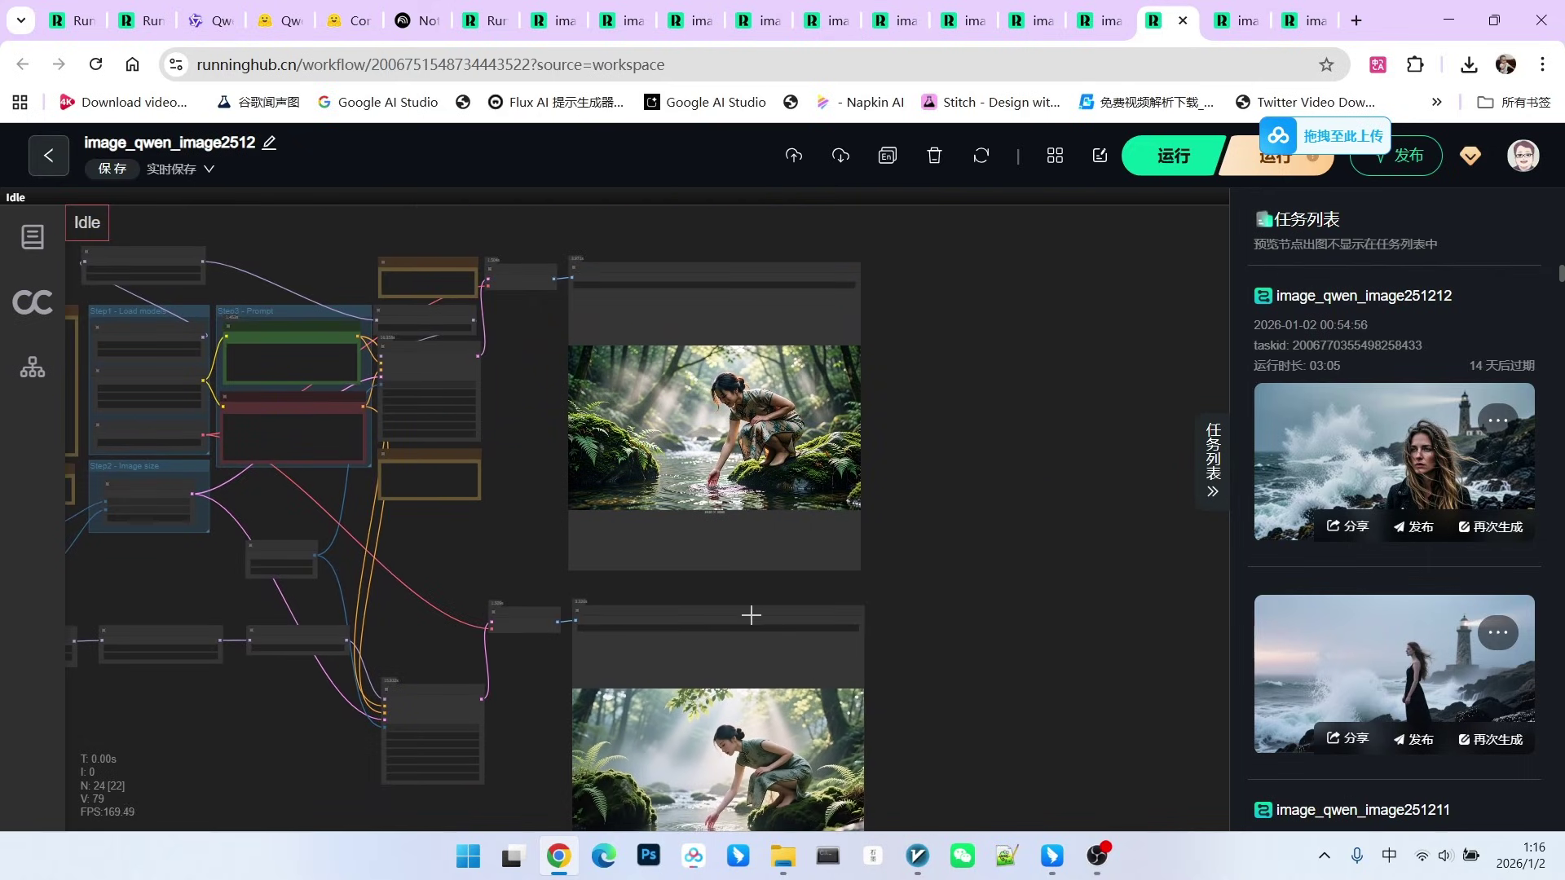
pyautogui.moveTo(746, 615); pyautogui.dragTo(951, 617)
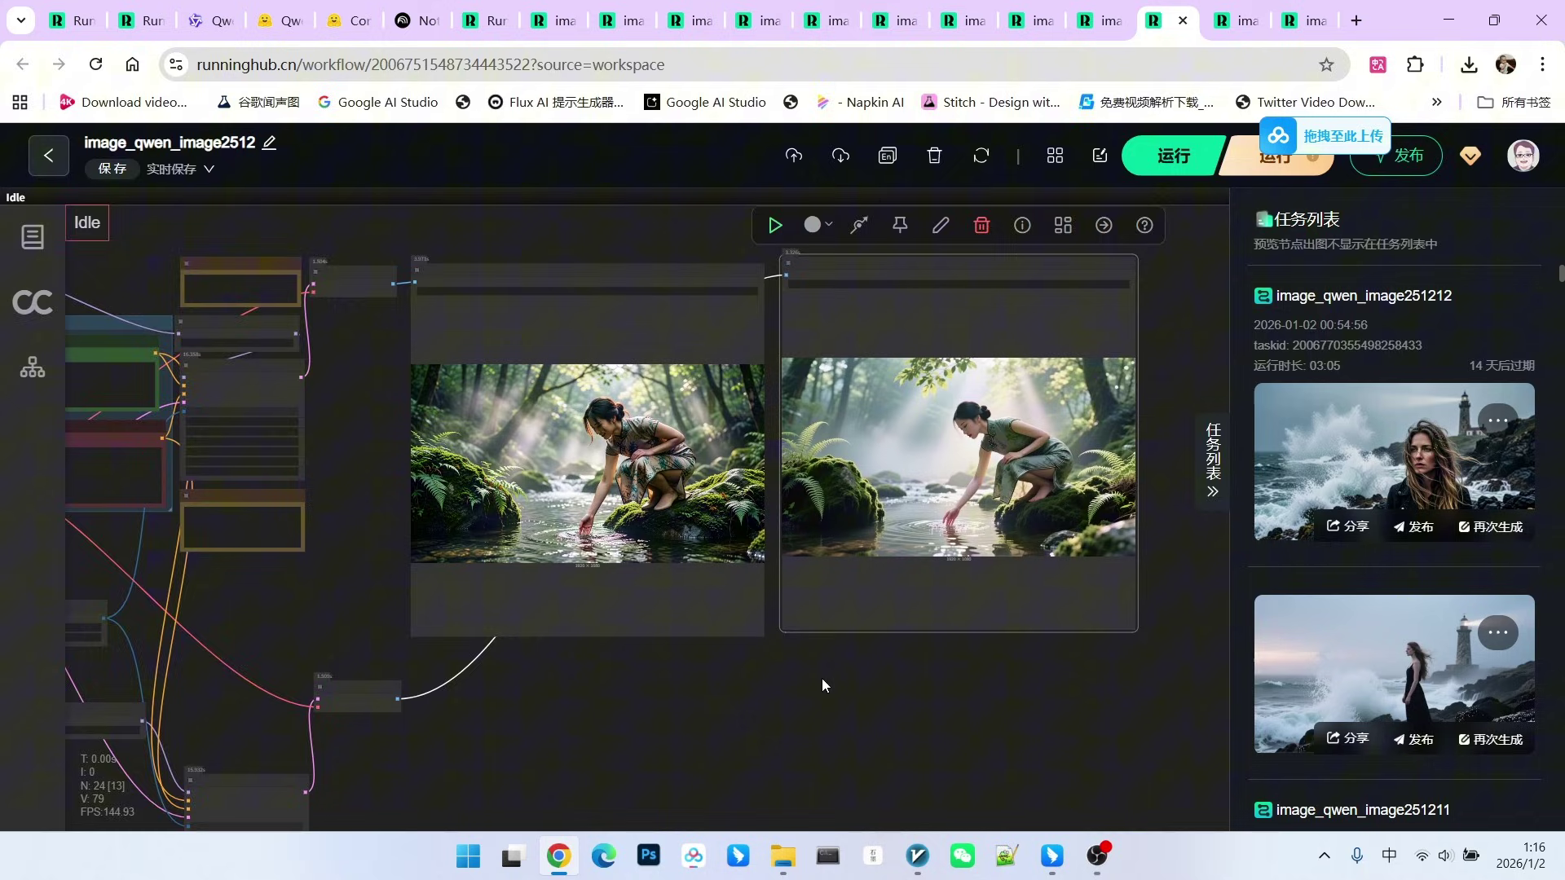
pyautogui.scroll(1, 823, 679)
pyautogui.scroll(1, 785, 759)
pyautogui.scroll(1, 762, 599)
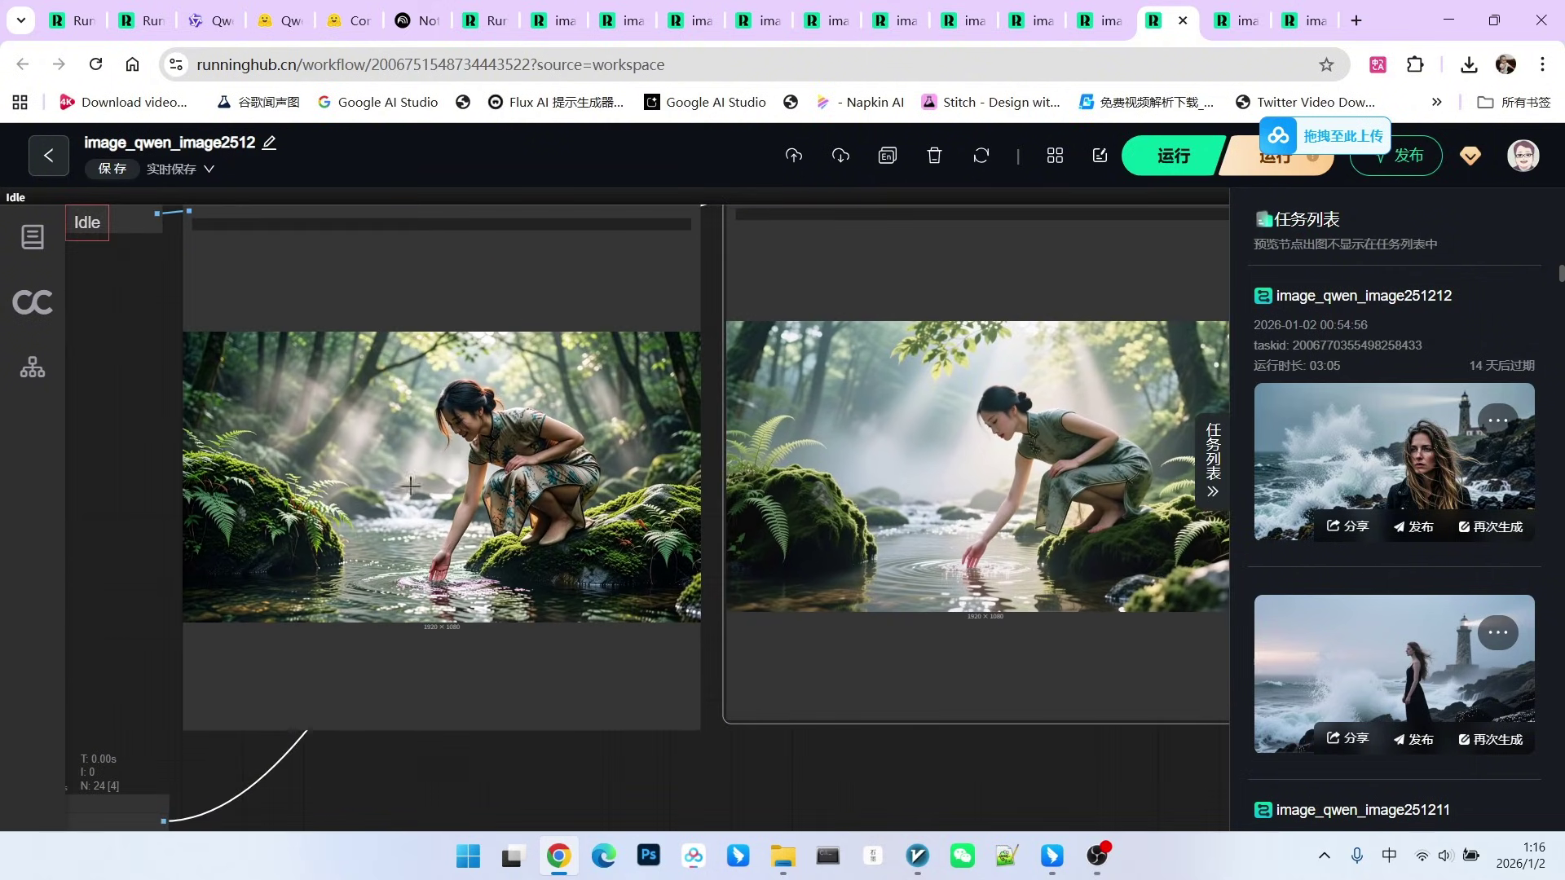
pyautogui.scroll(1, 309, 507)
pyautogui.scroll(1, 361, 478)
pyautogui.scroll(-1, 365, 473)
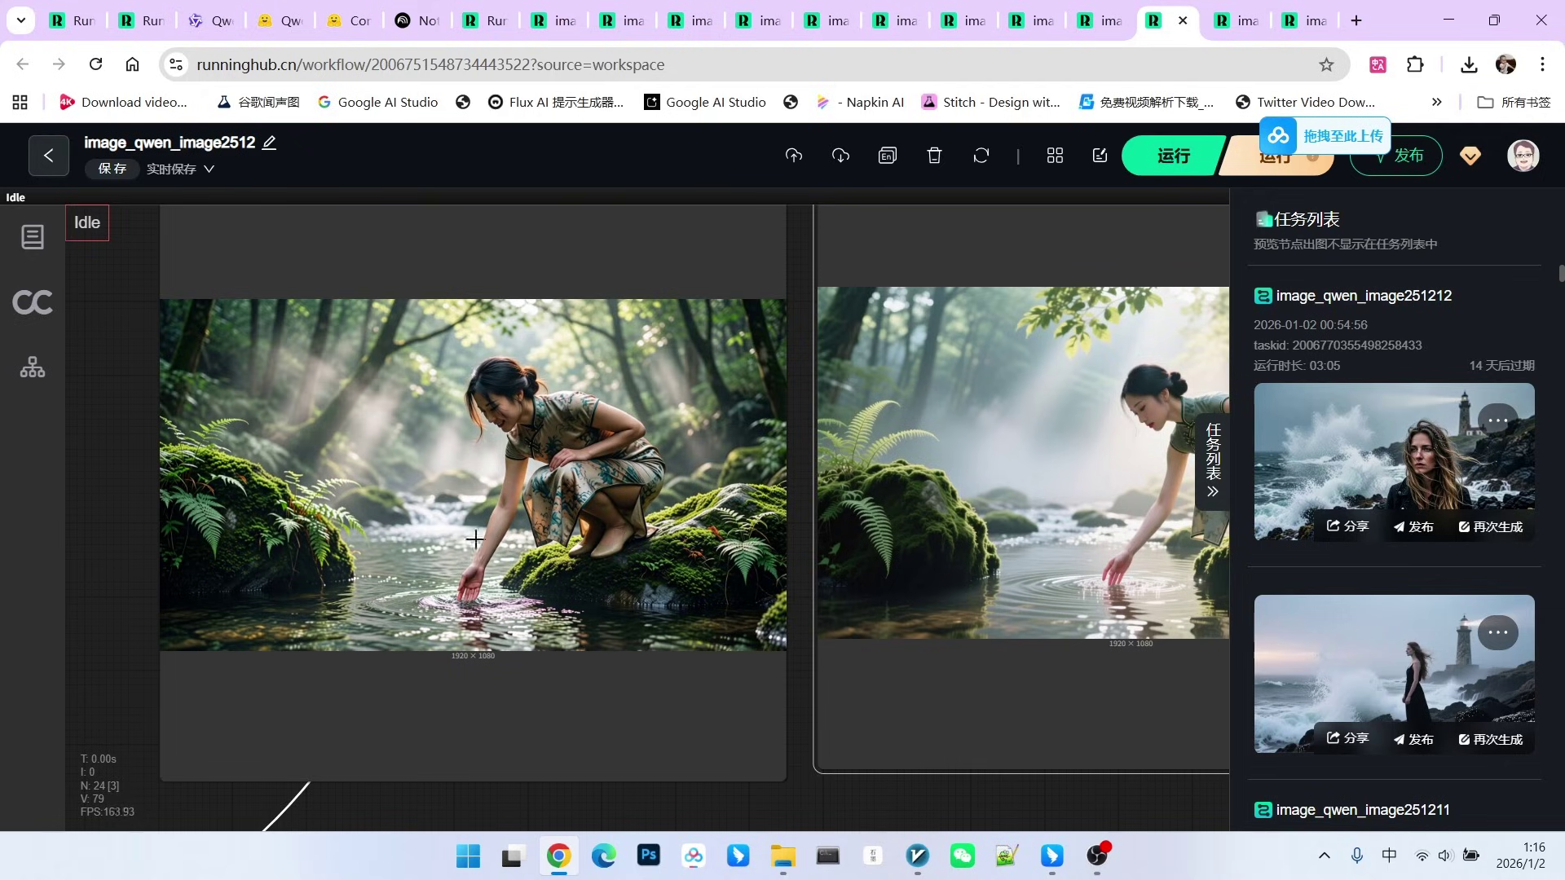
pyautogui.scroll(-1, 475, 539)
pyautogui.scroll(1, 466, 428)
pyautogui.scroll(1, 232, 416)
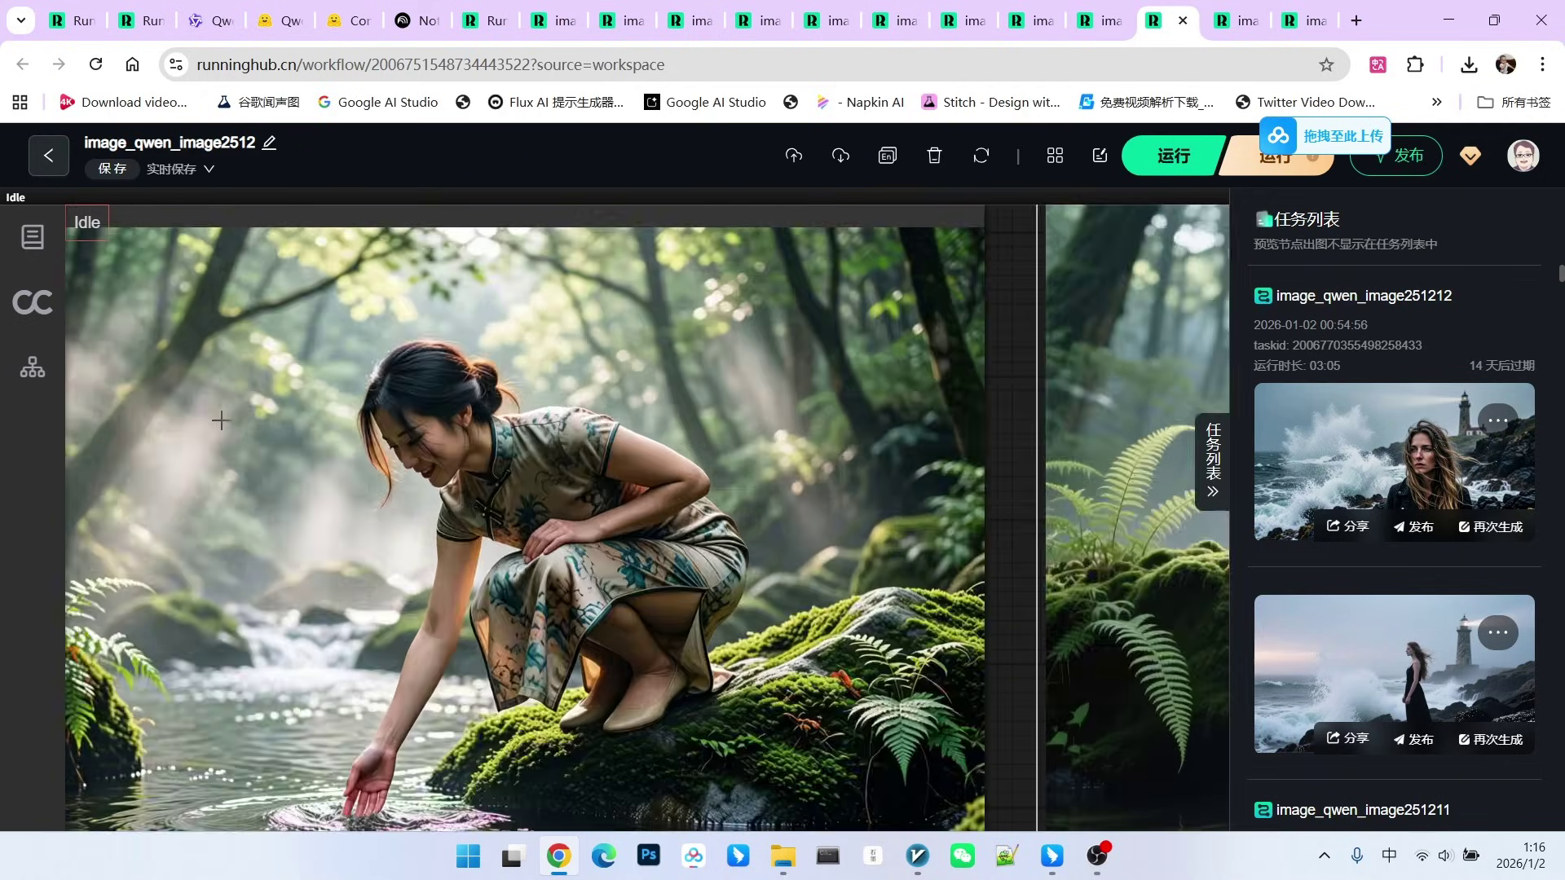
pyautogui.scroll(1, 232, 416)
pyautogui.scroll(1, 467, 430)
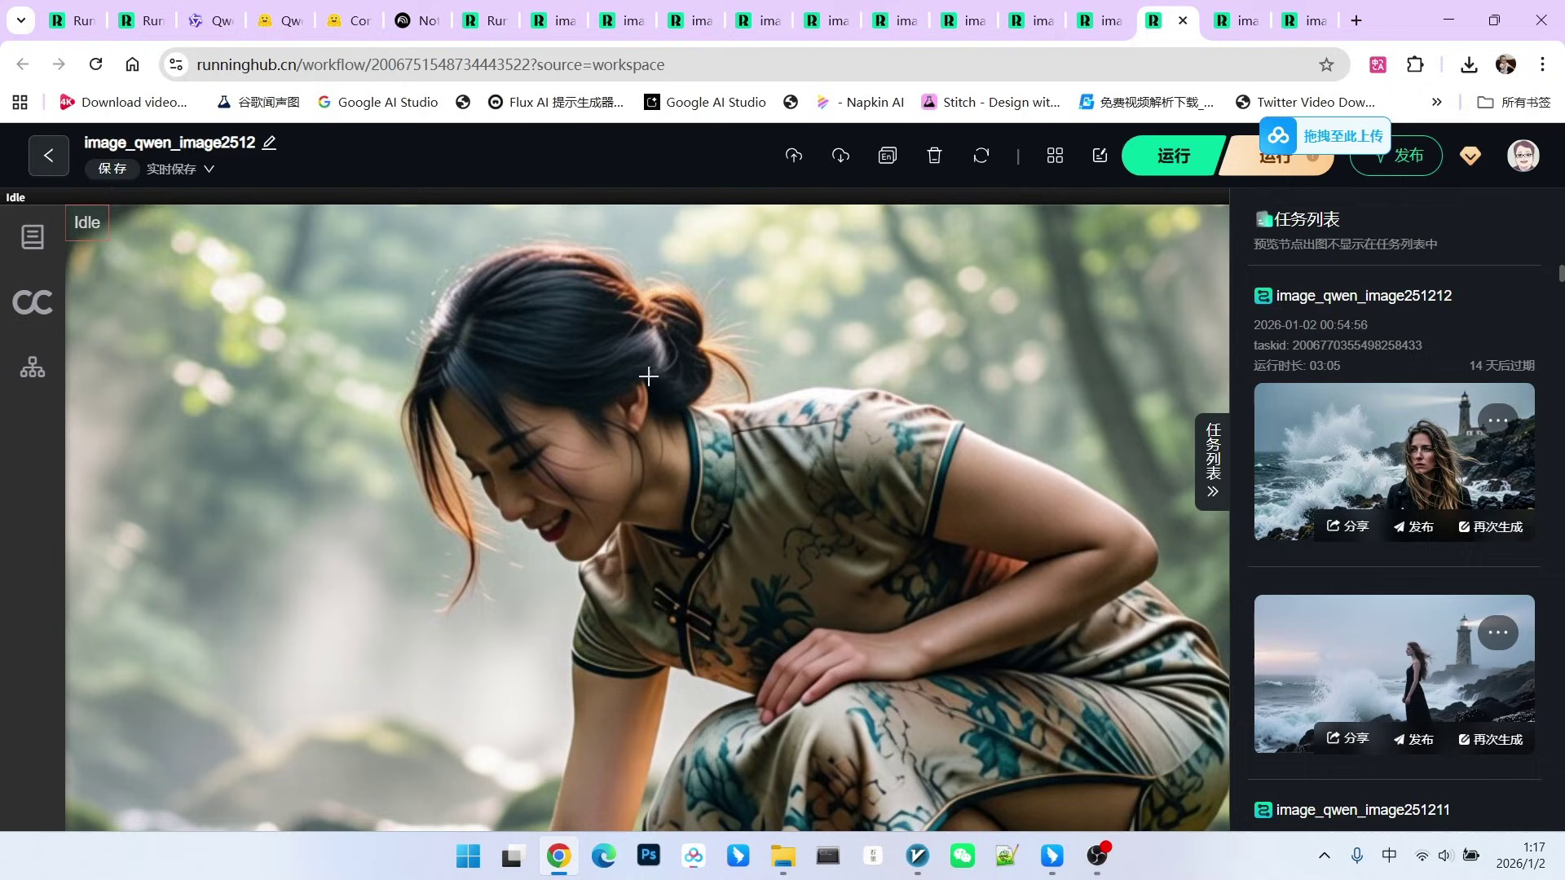
pyautogui.scroll(-1, 532, 398)
pyautogui.scroll(-1, 531, 398)
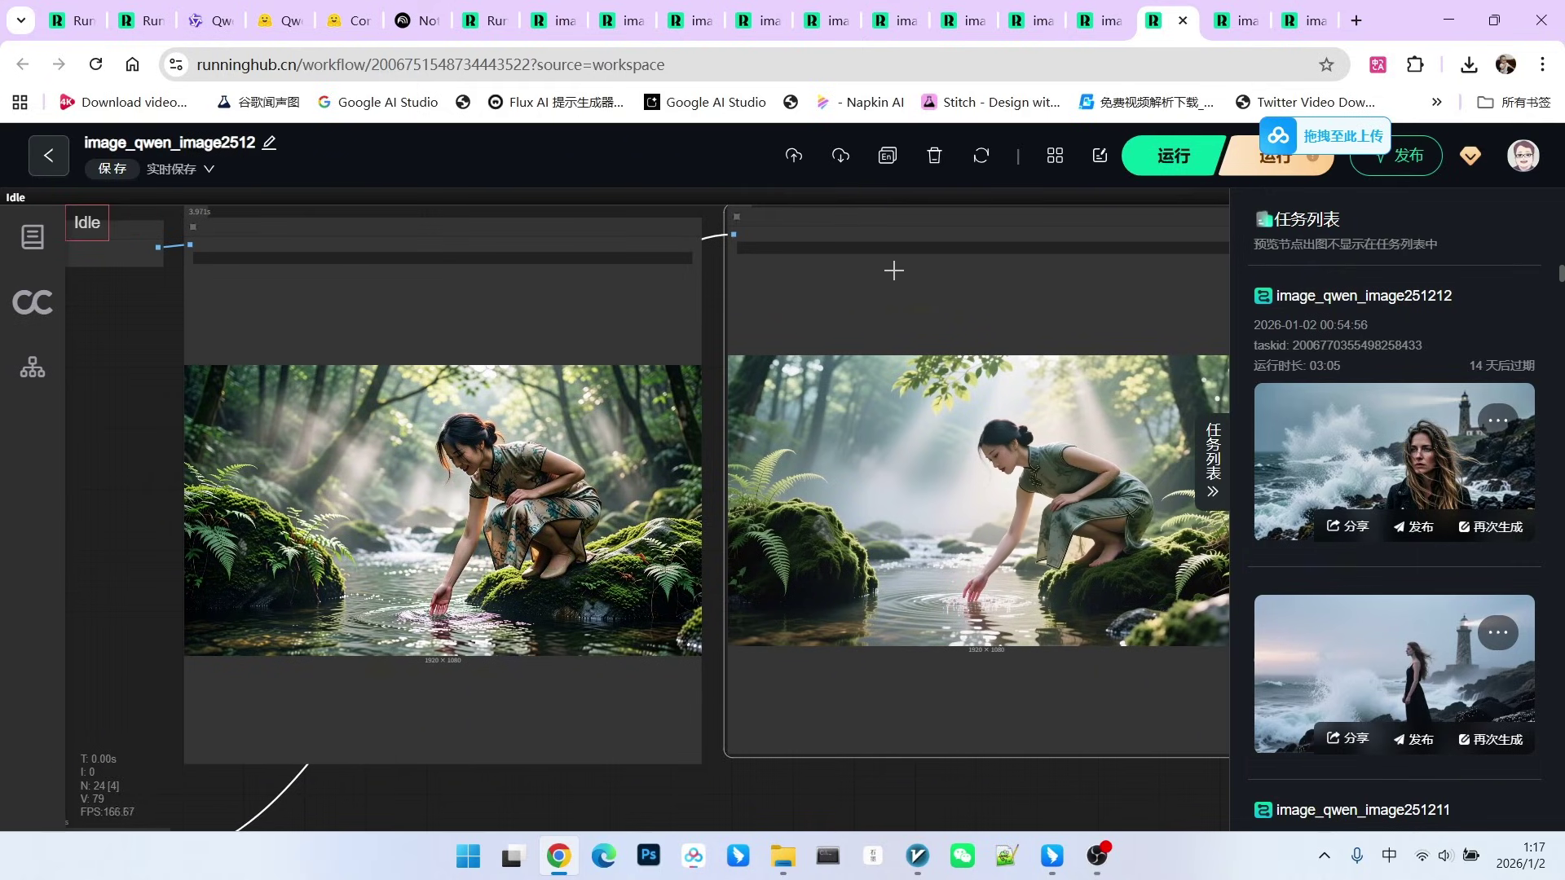
pyautogui.scroll(2, 428, 472)
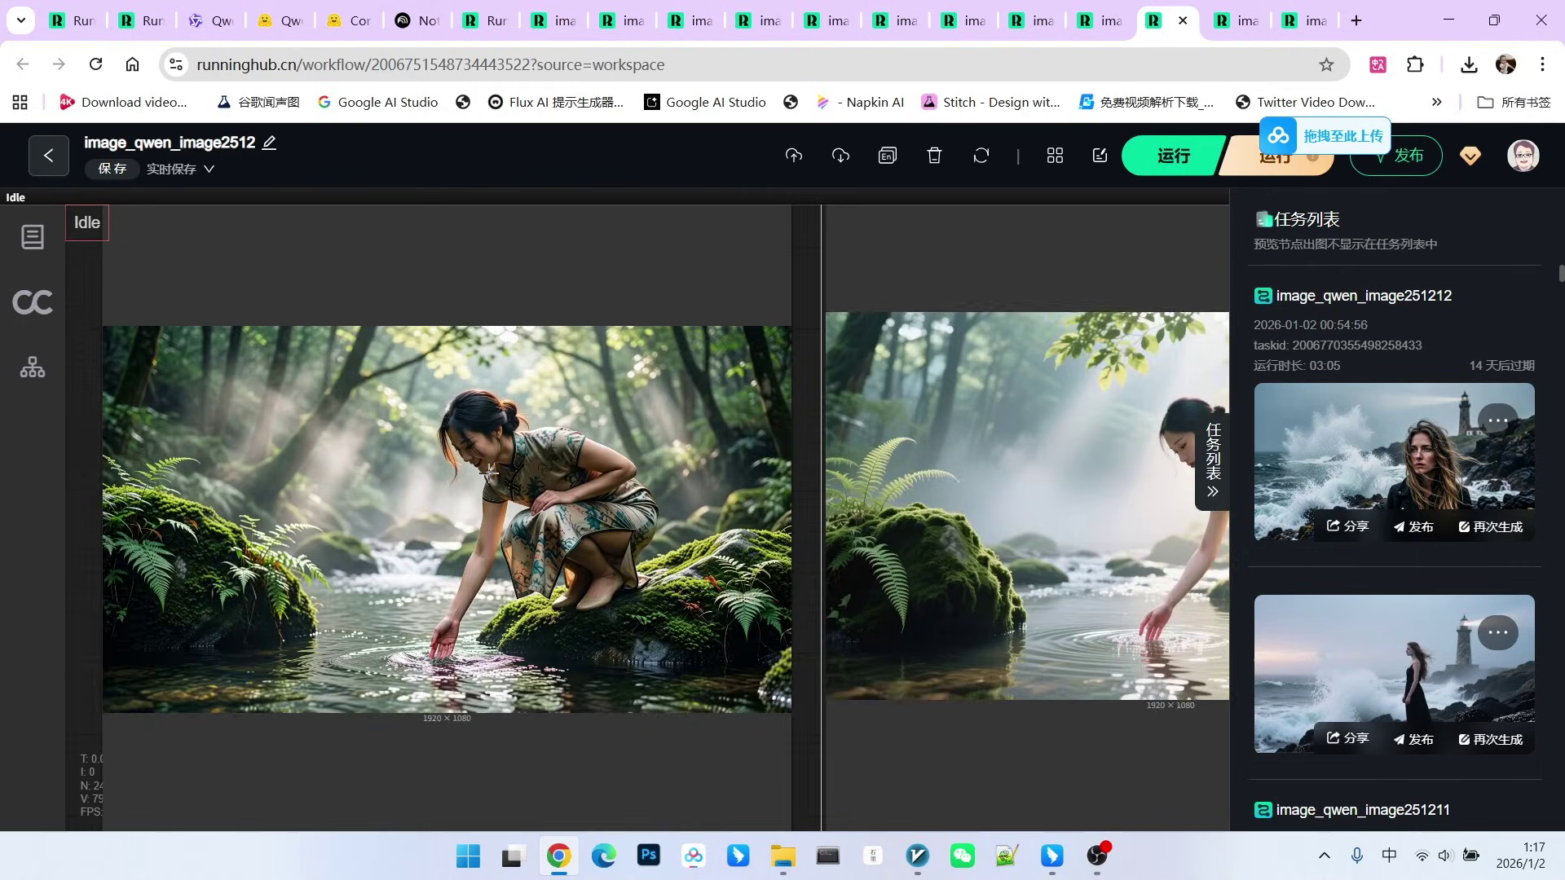
pyautogui.scroll(-1, 465, 493)
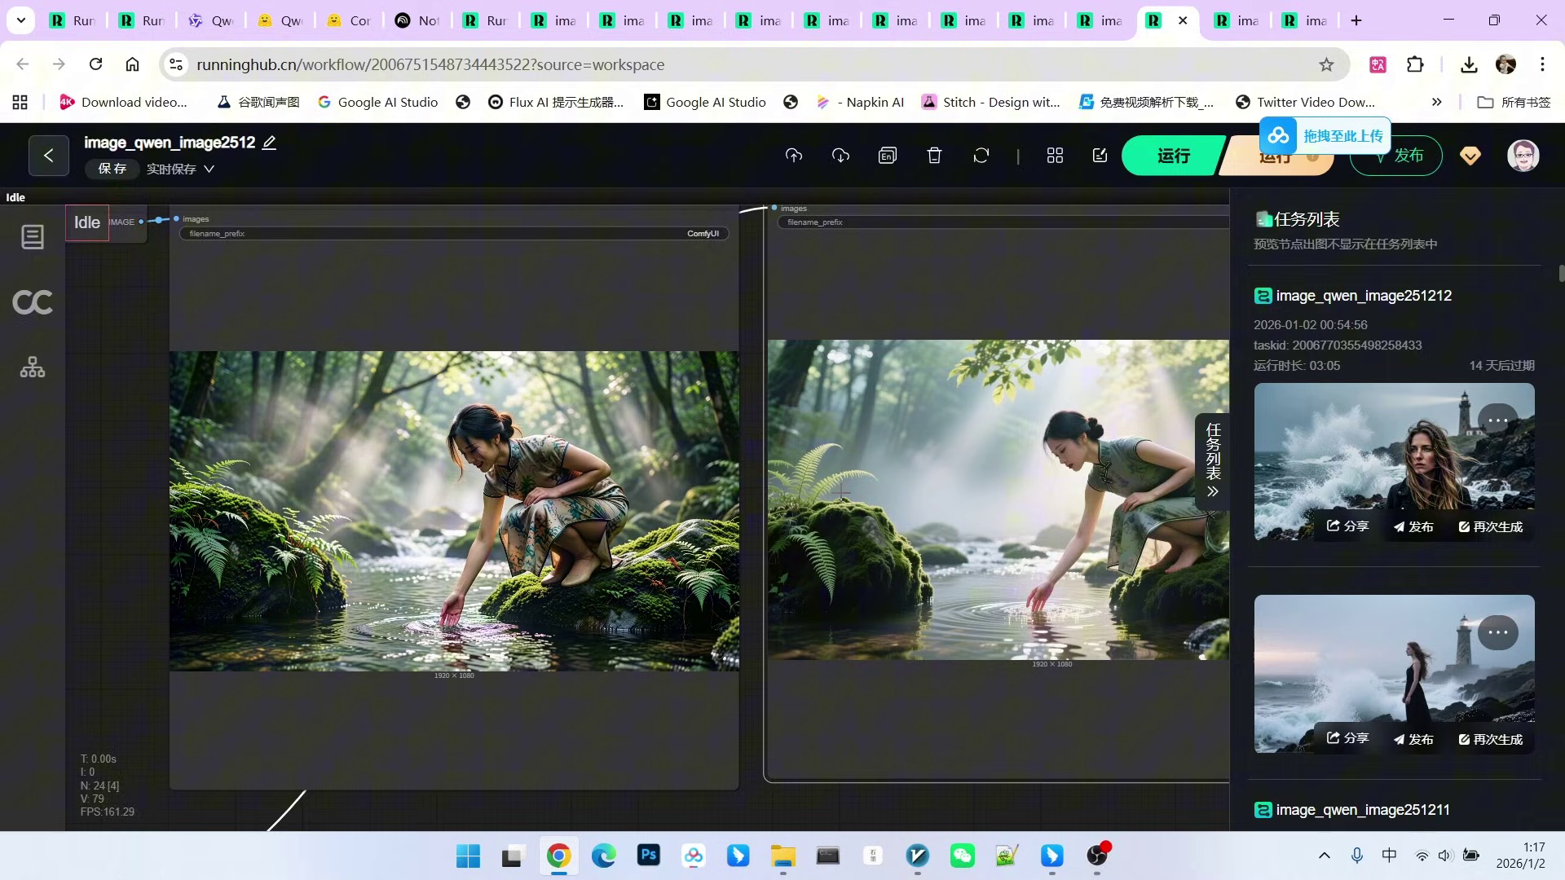
pyautogui.scroll(1, 416, 462)
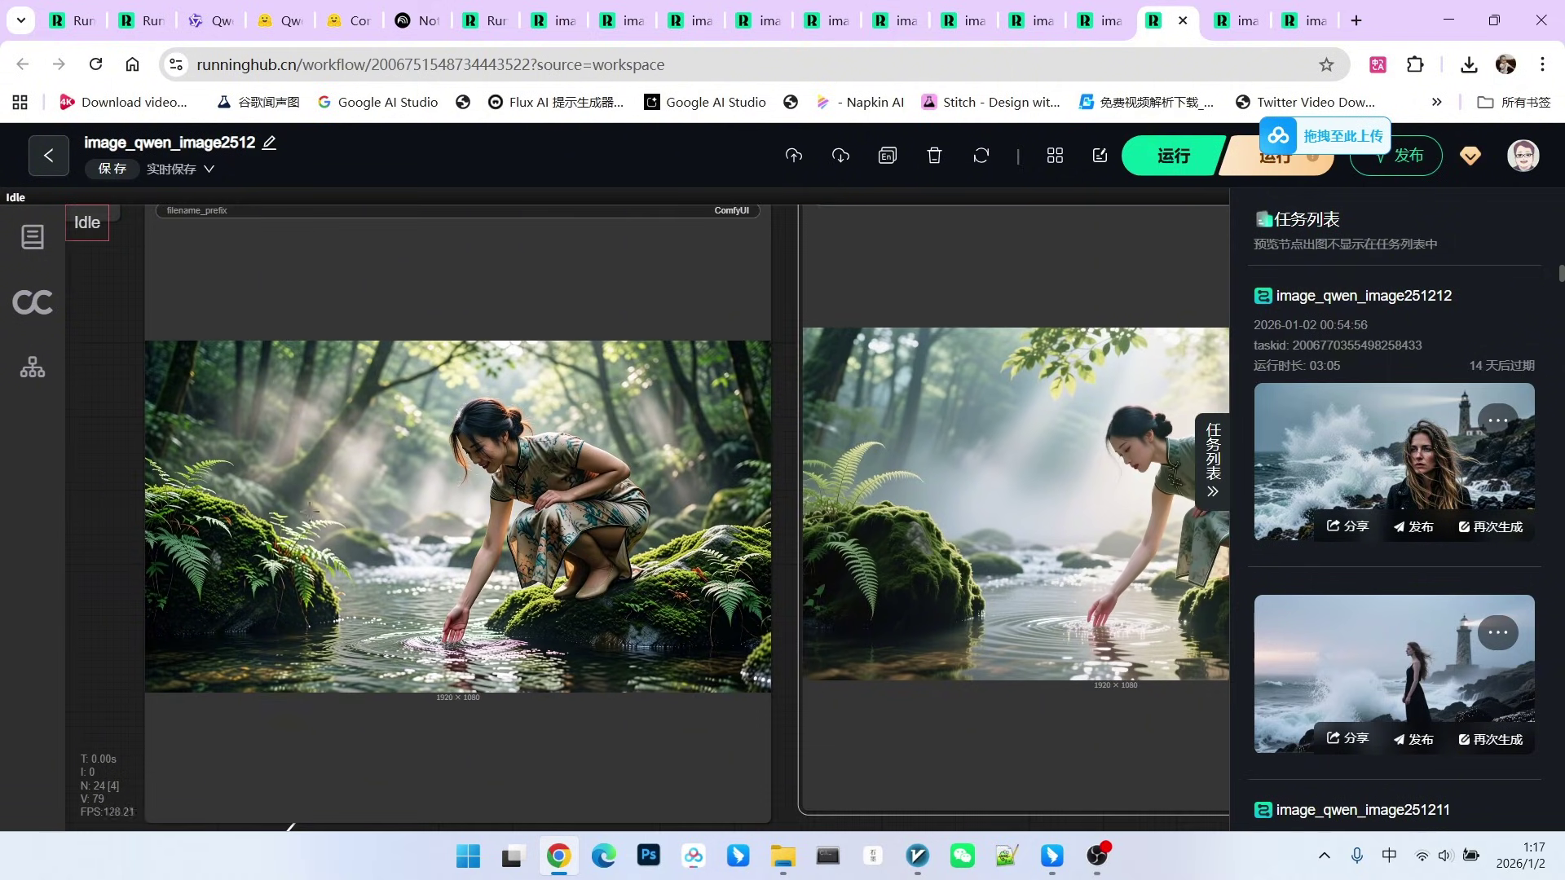
pyautogui.scroll(-3, 1021, 486)
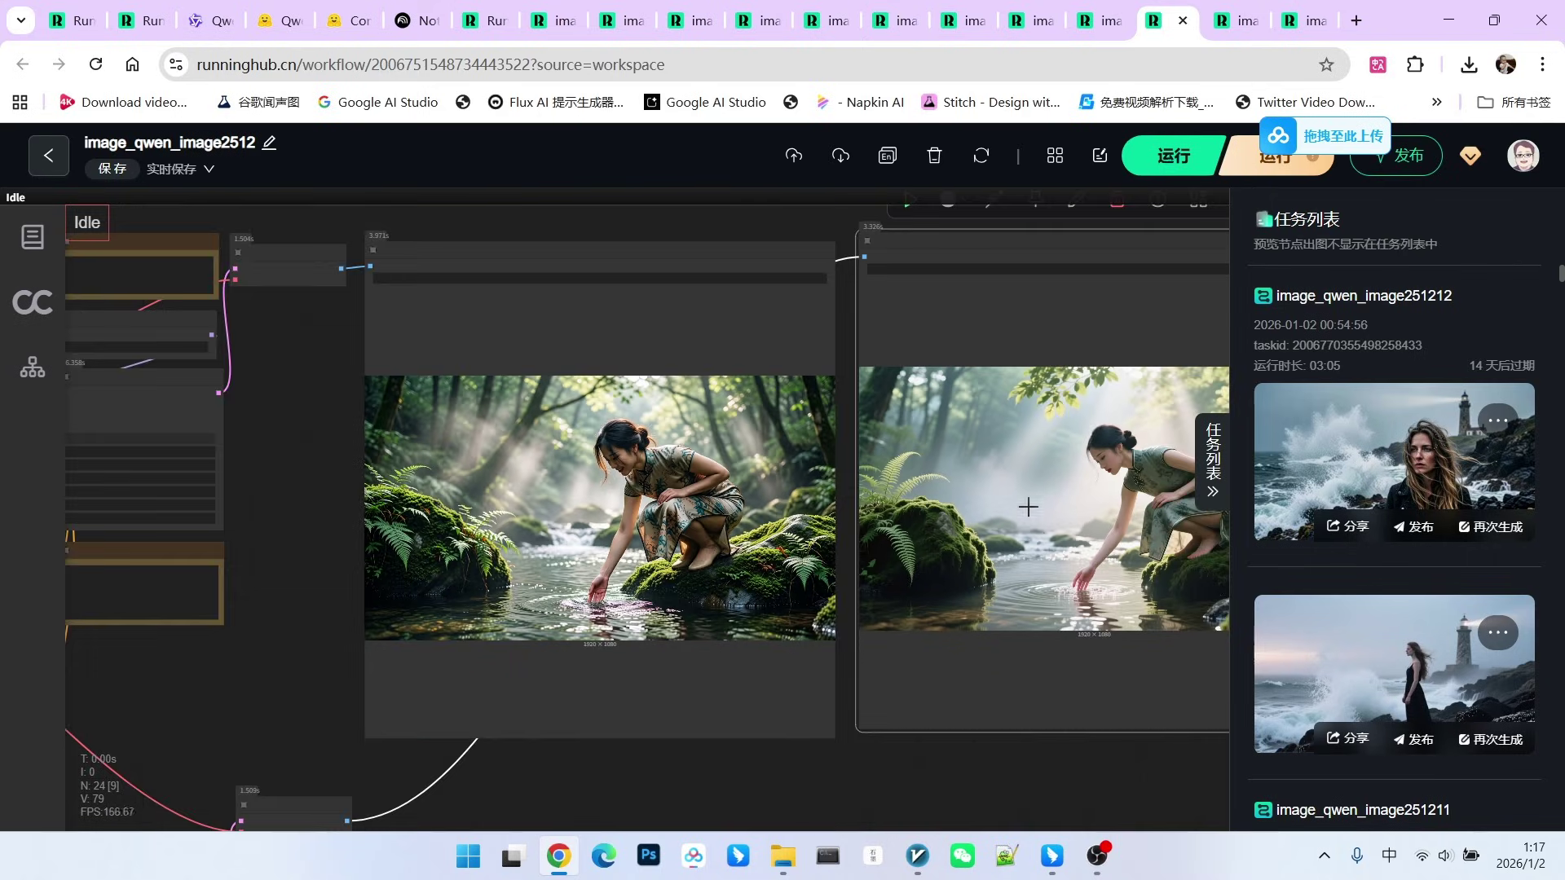
pyautogui.scroll(3, 958, 711)
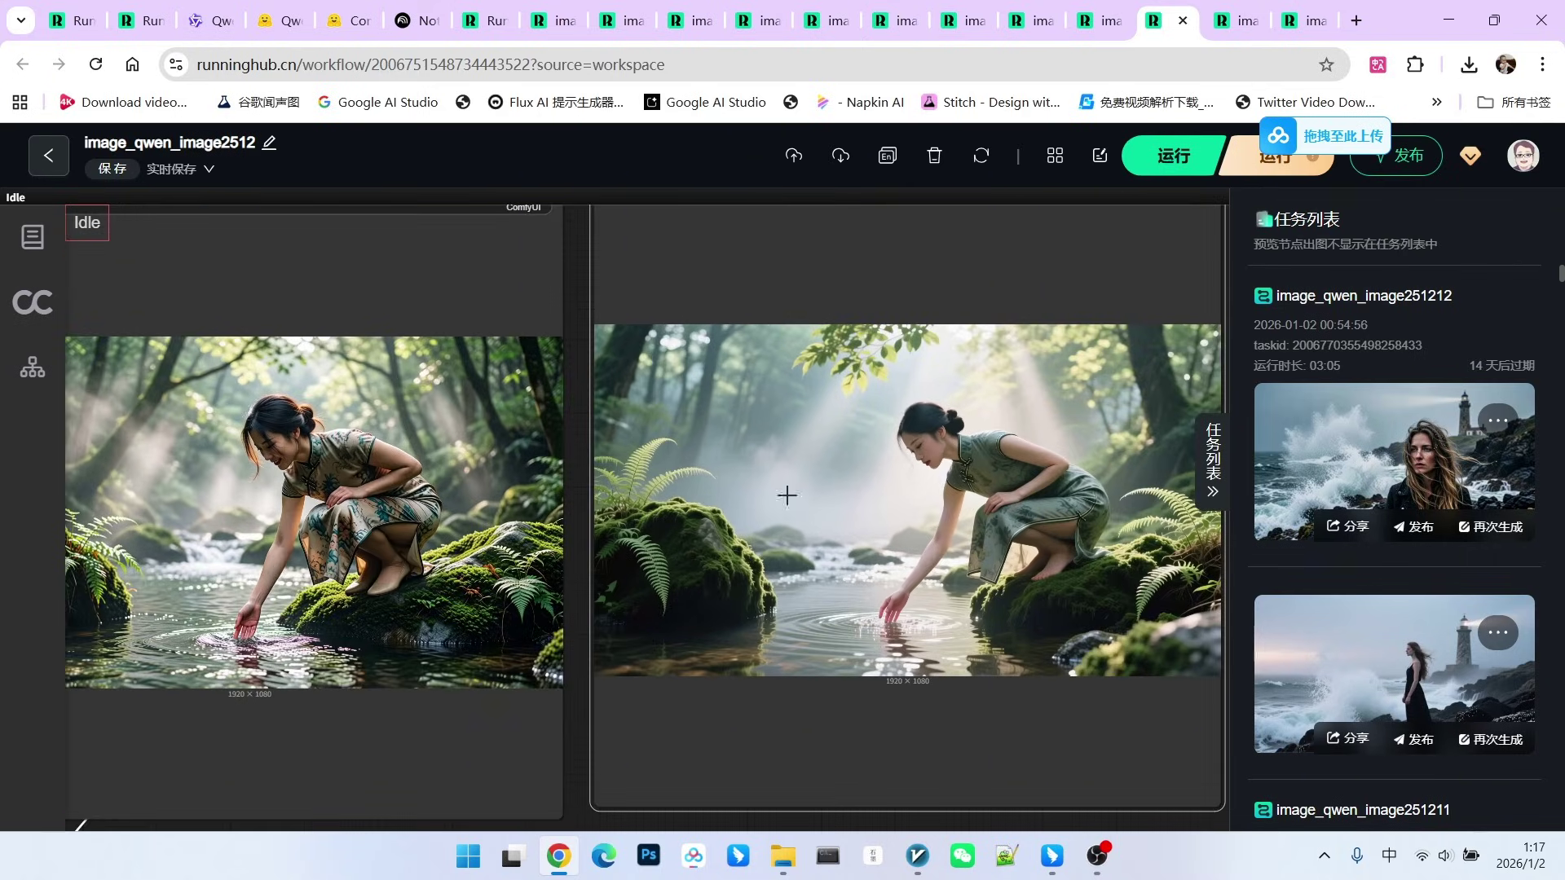
pyautogui.scroll(2, 837, 497)
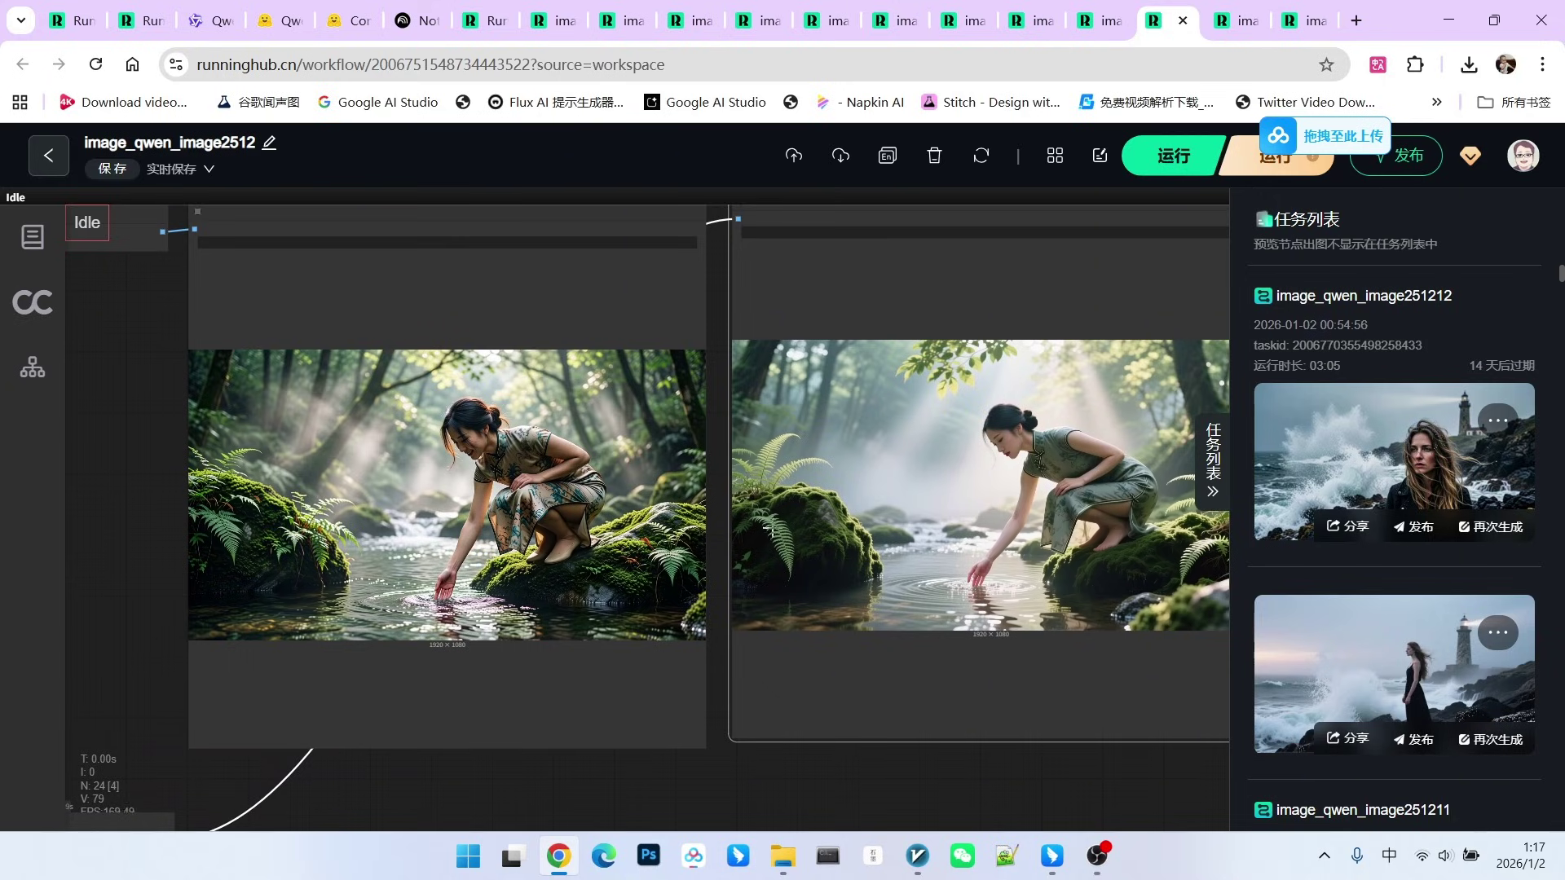
pyautogui.hscroll(2, 1100, 583)
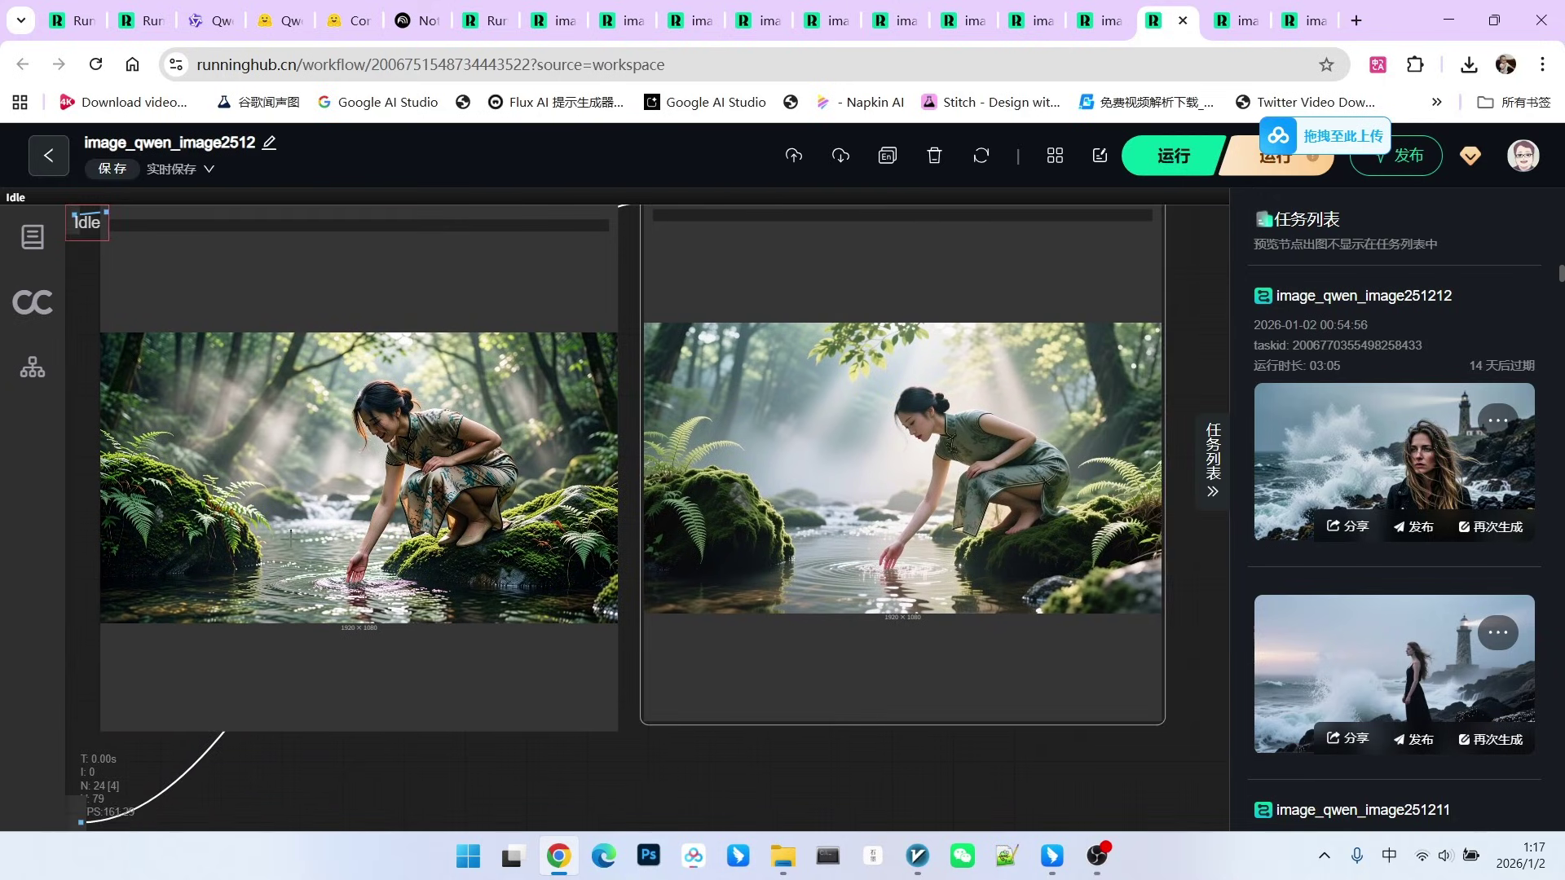
pyautogui.scroll(1, 187, 563)
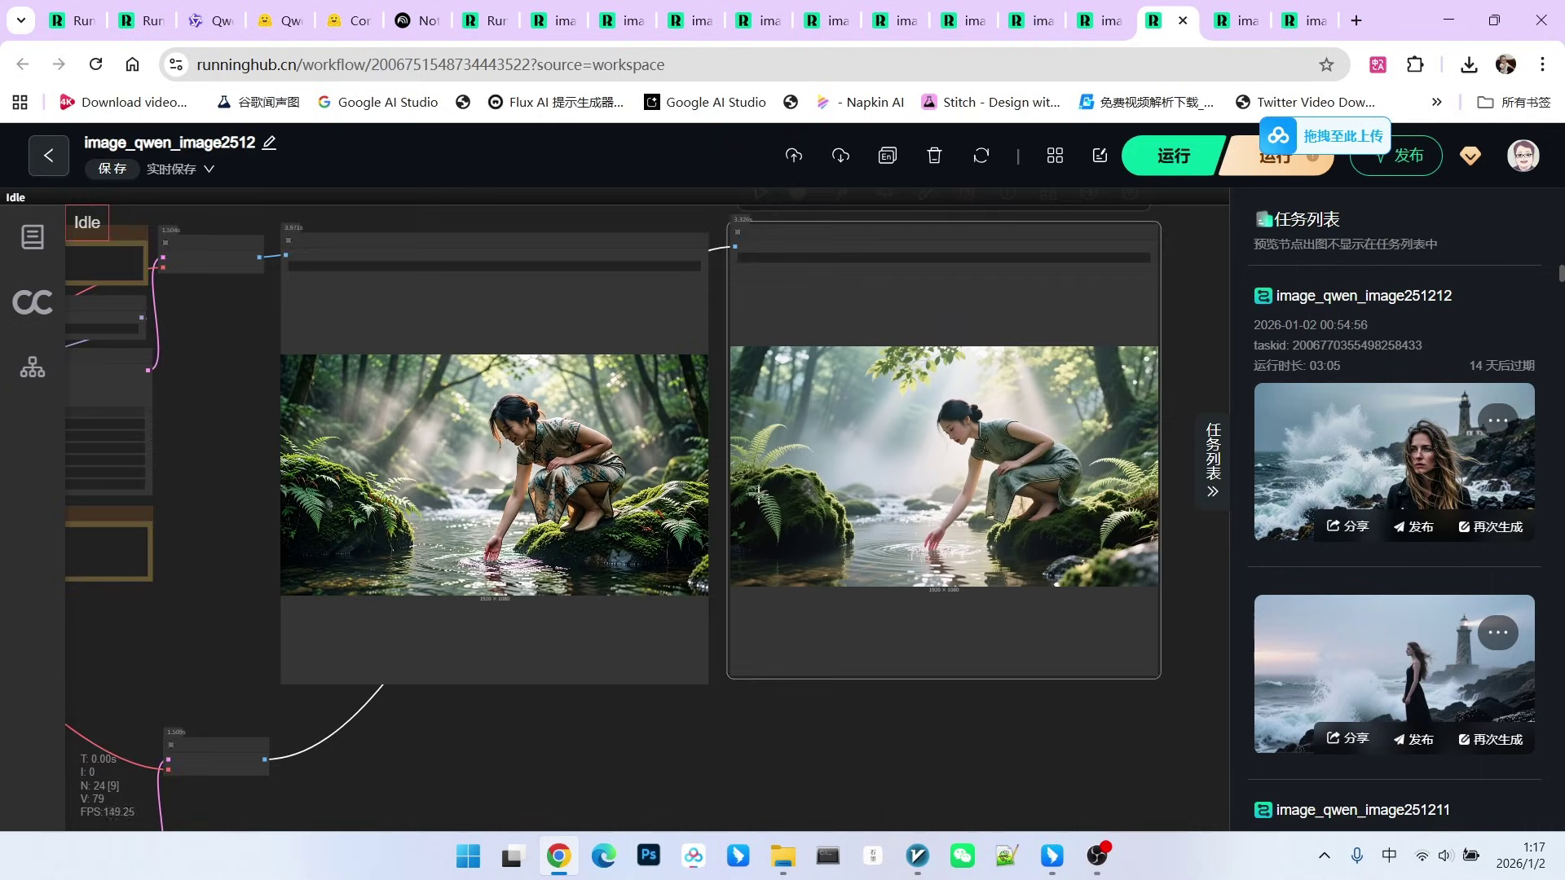
pyautogui.scroll(-2, 673, 520)
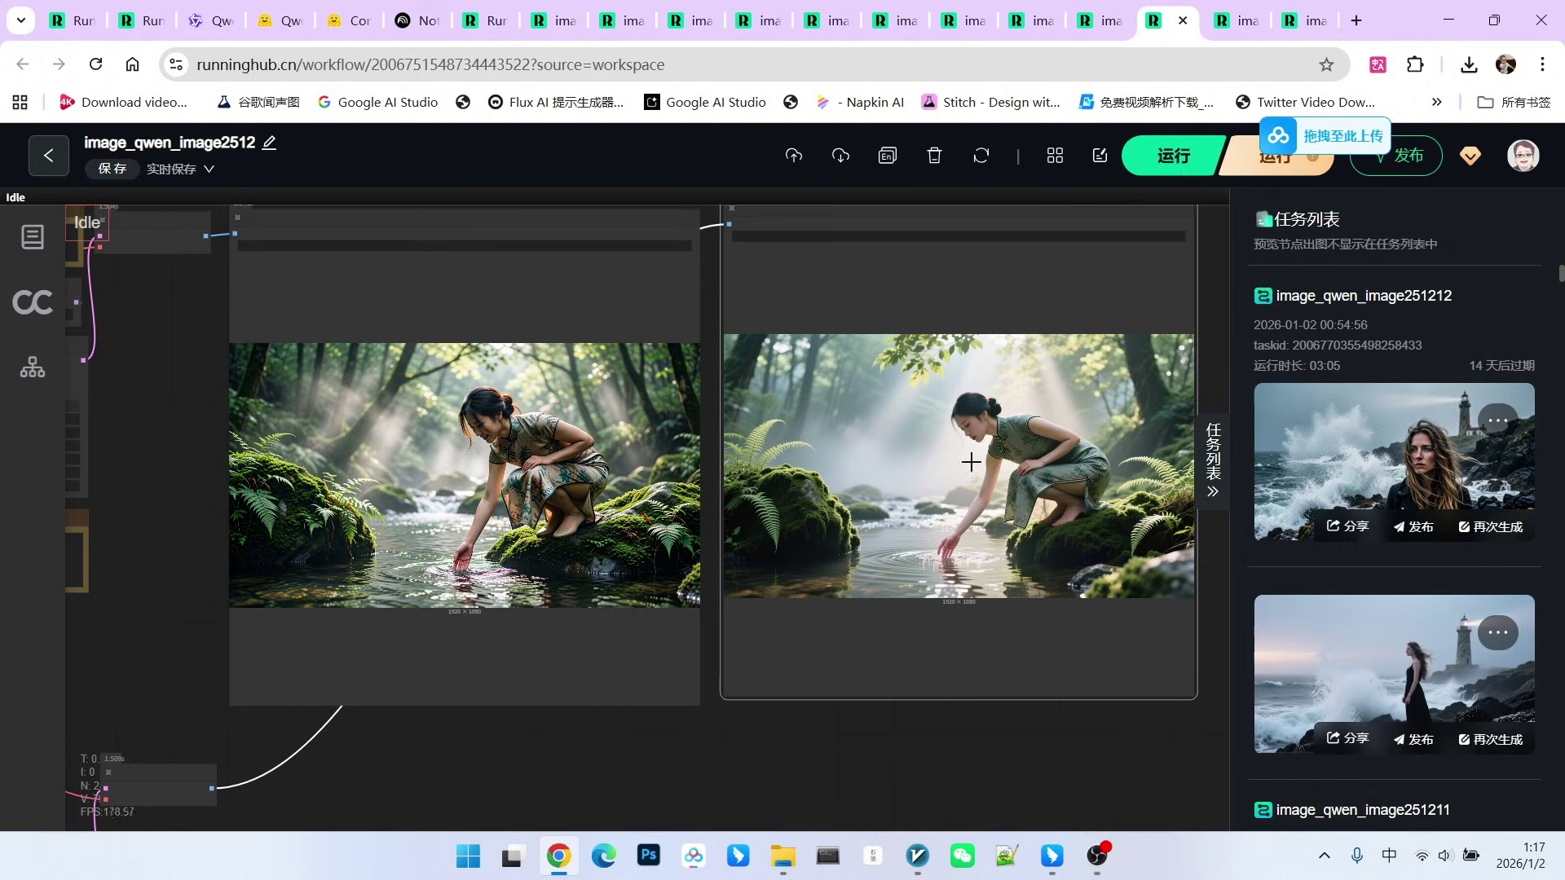
pyautogui.hotkey('ctrl', 'shift', 'Tab')
pyautogui.hotkey('ctrl', 'shift', 'Tab')
pyautogui.scroll(3, 1066, 528)
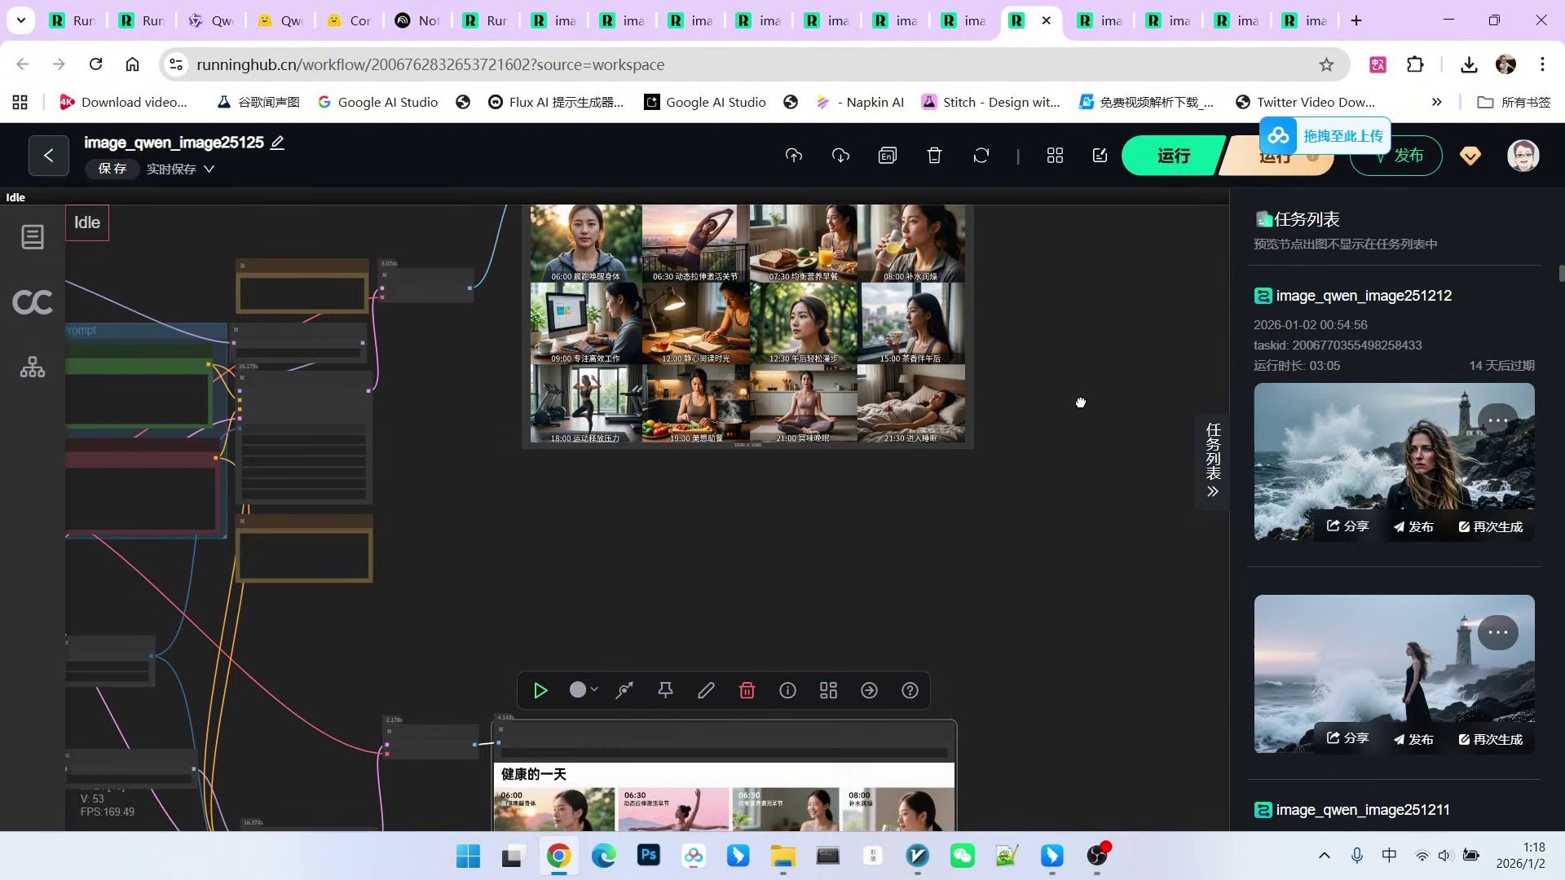
pyautogui.scroll(2, 1068, 496)
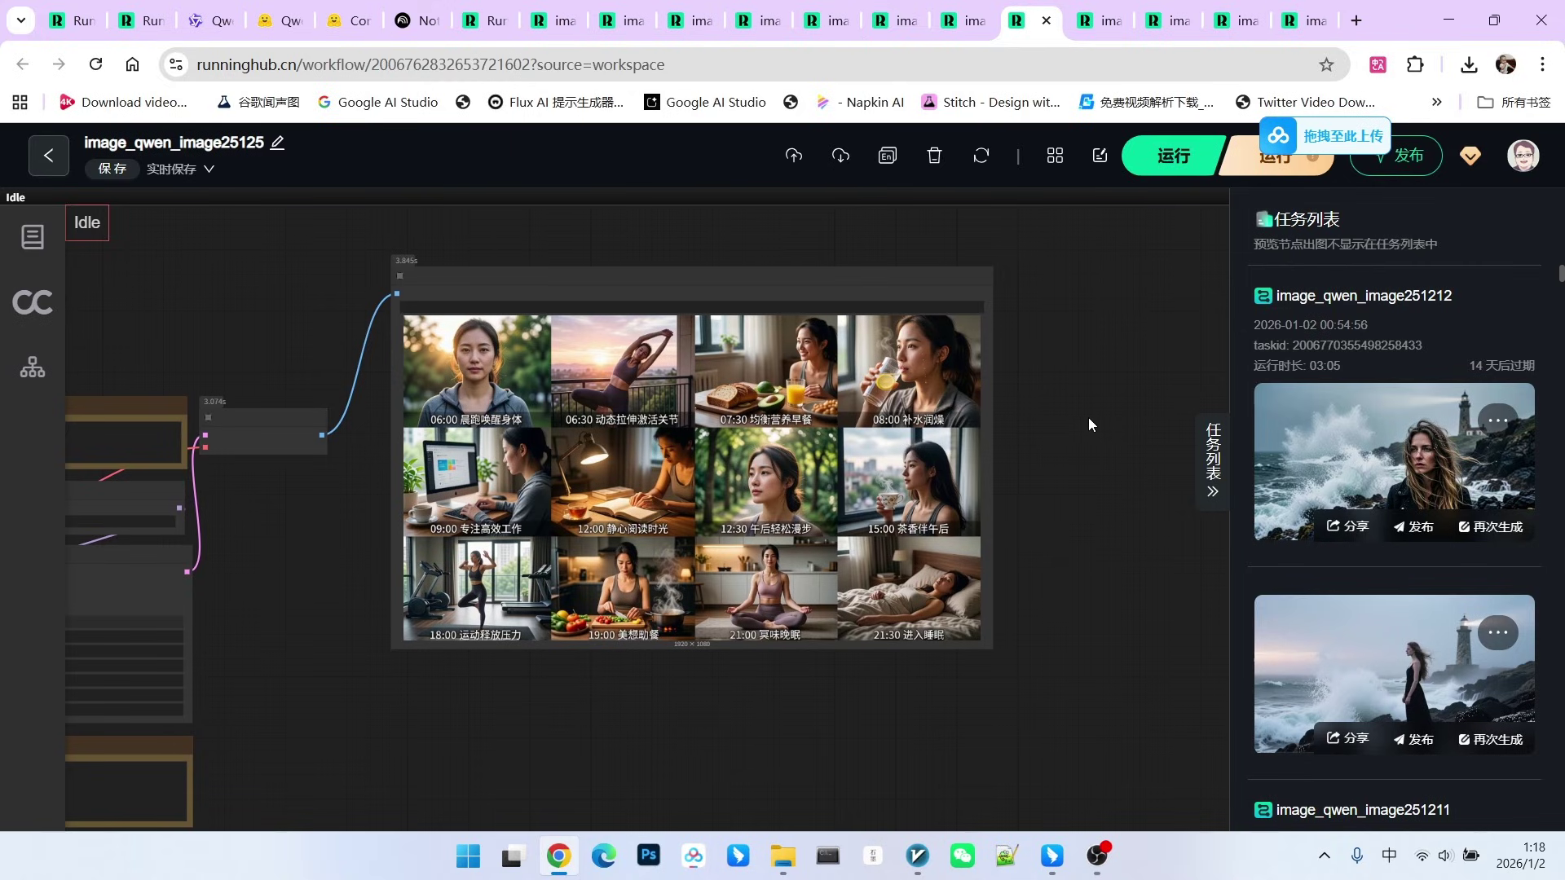
pyautogui.scroll(2, 1062, 406)
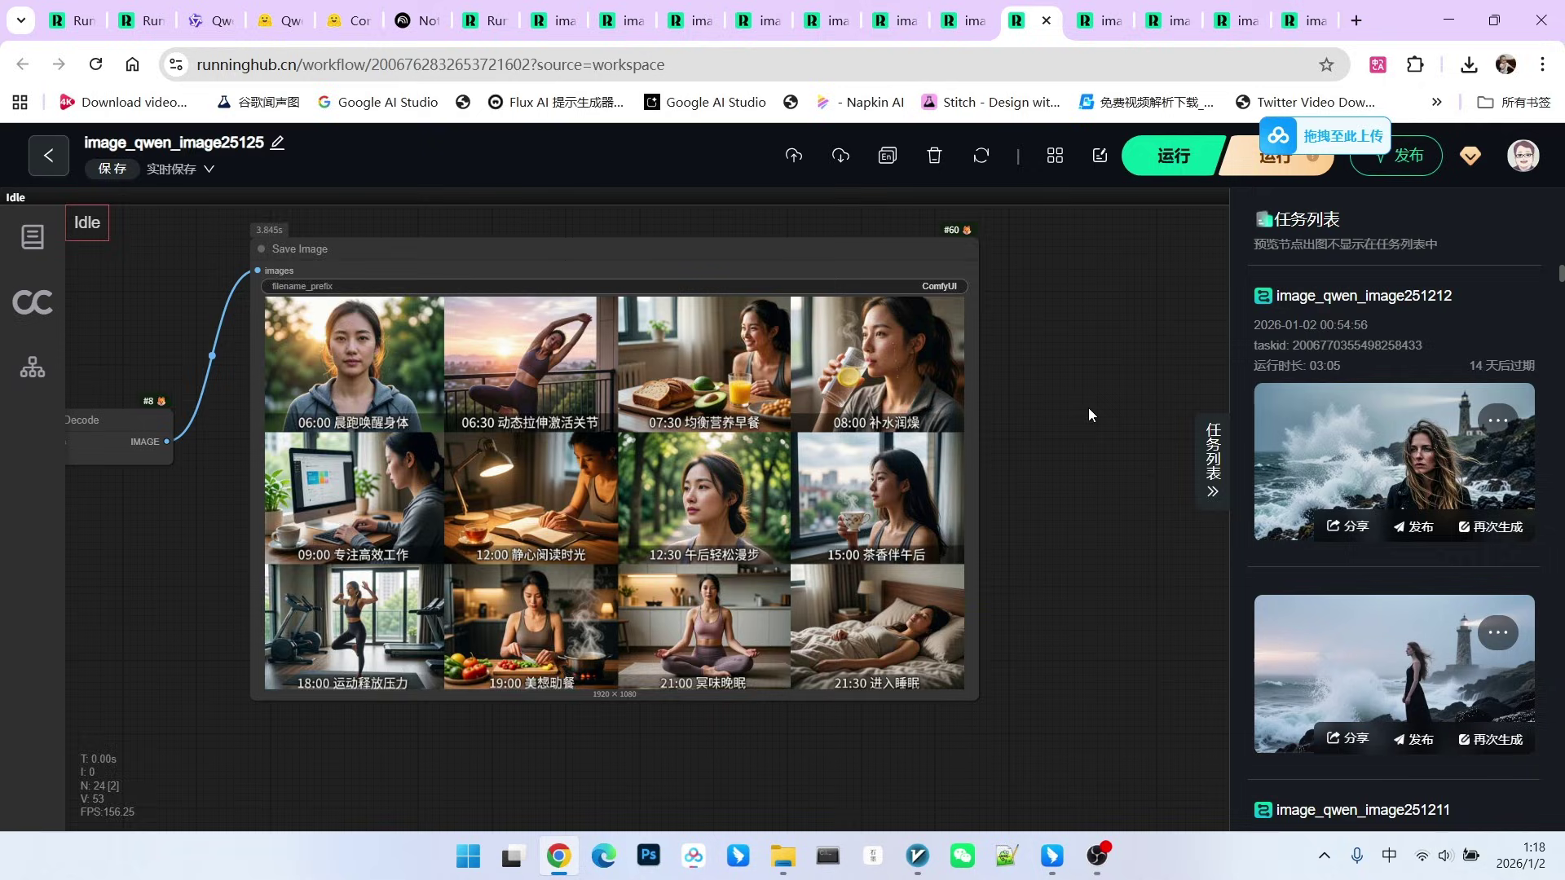
pyautogui.scroll(-2, 1088, 408)
pyautogui.scroll(-1, 1085, 411)
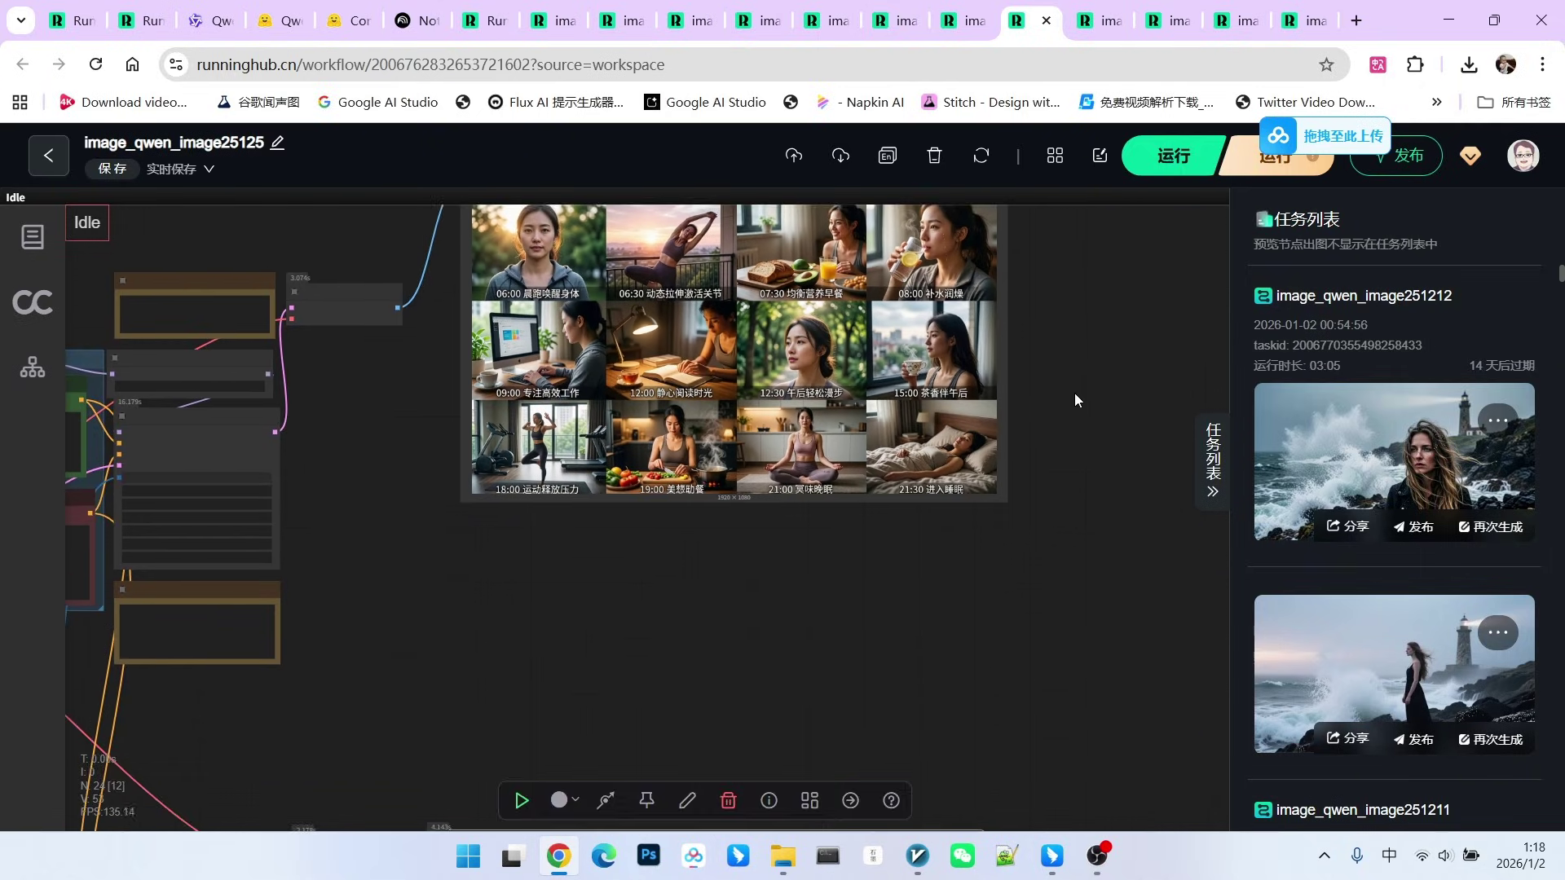
pyautogui.scroll(3, 459, 404)
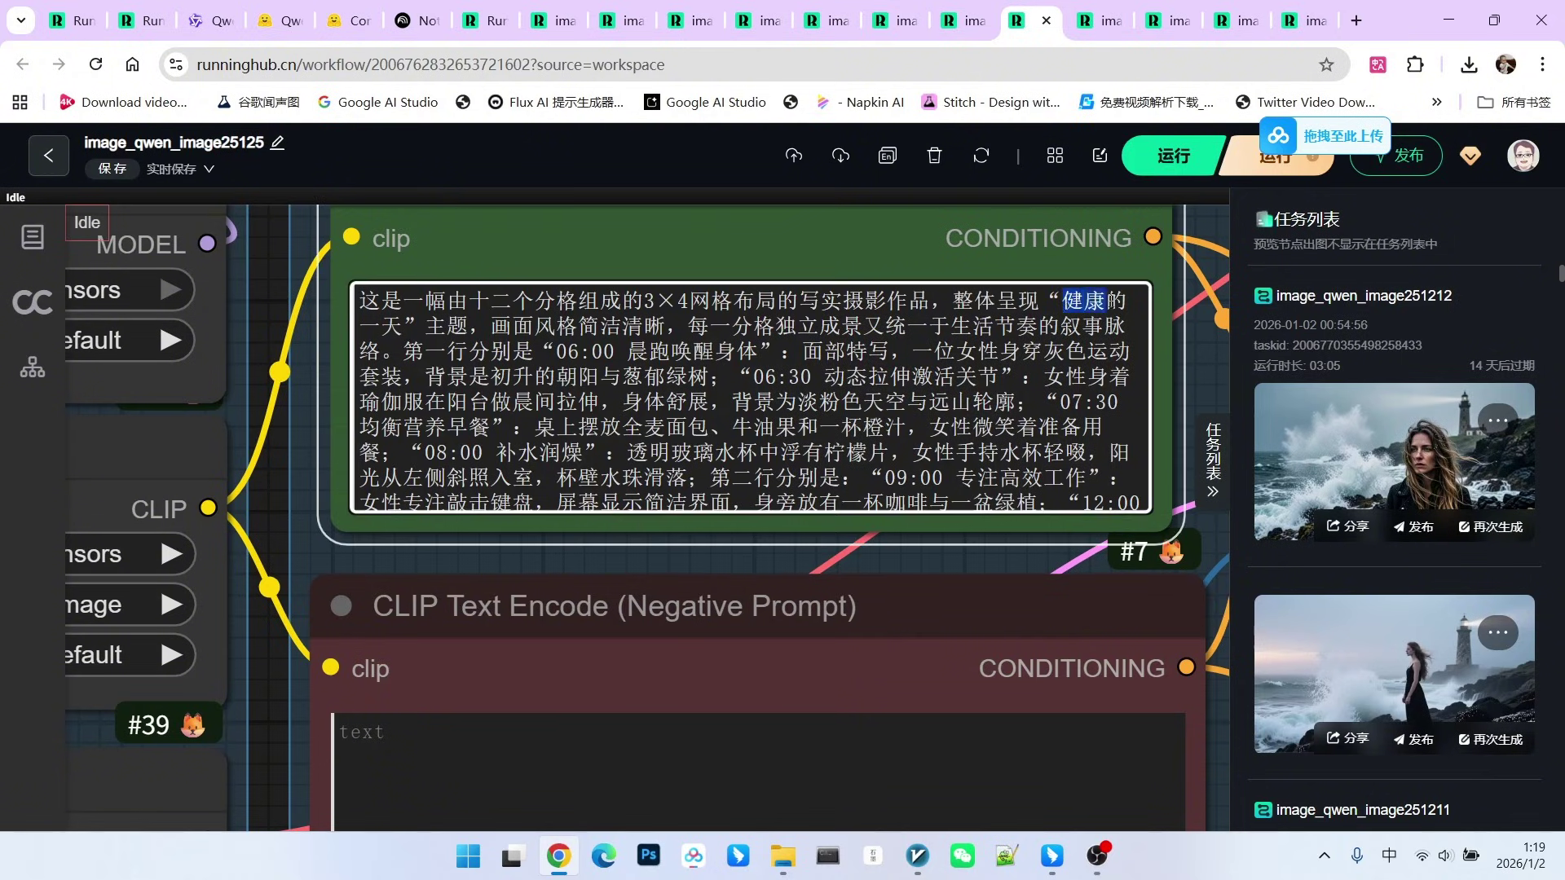
pyautogui.moveTo(1061, 299); pyautogui.dragTo(405, 326)
pyautogui.click(404, 326)
pyautogui.scroll(-2, 750, 315)
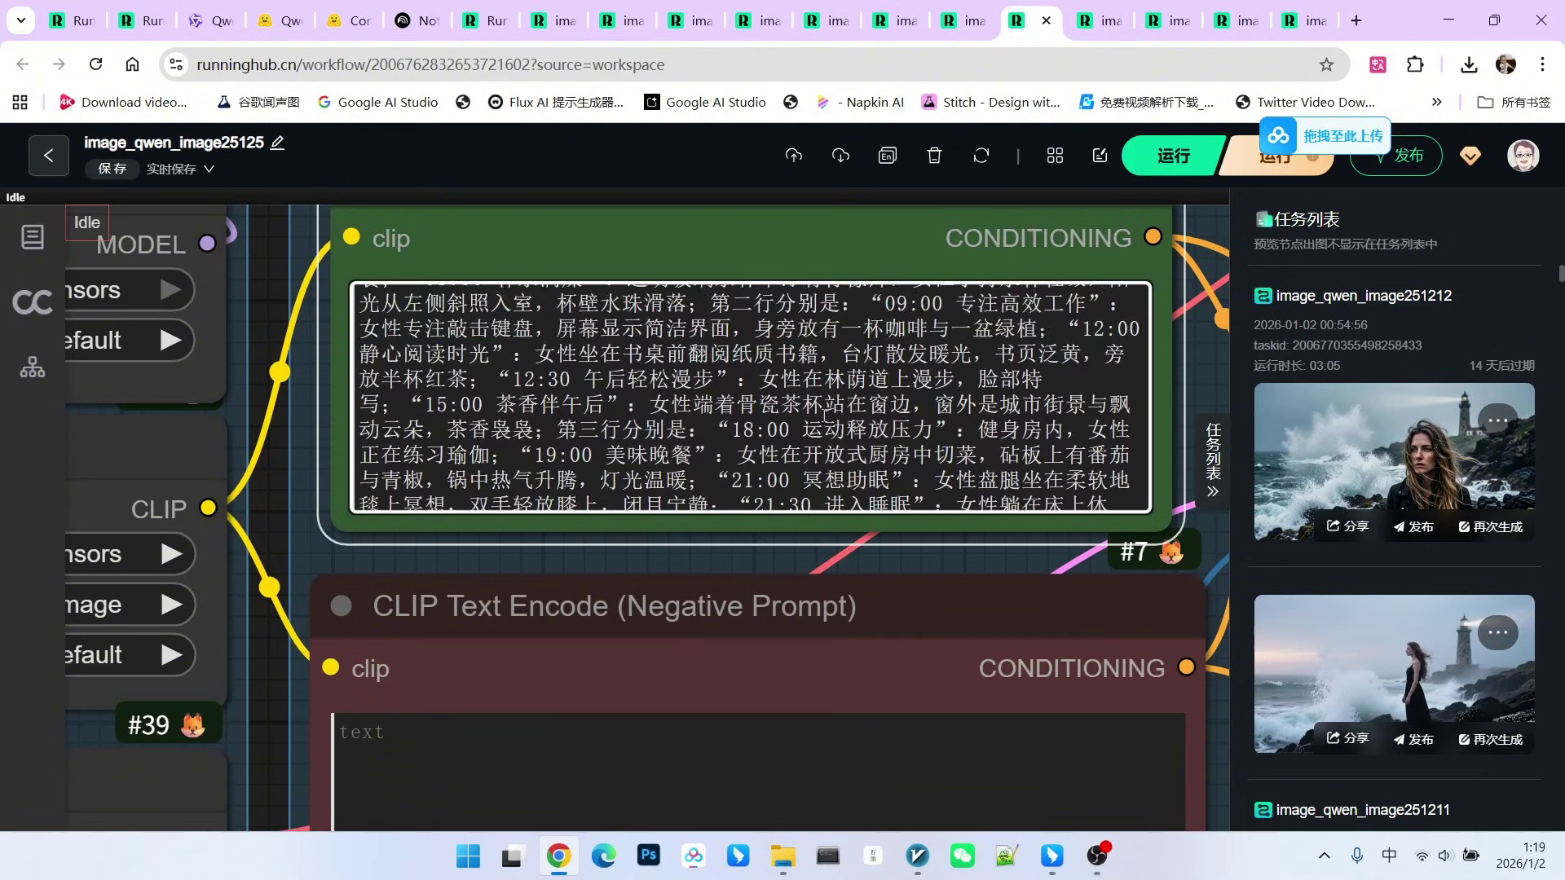
pyautogui.scroll(-2, 750, 317)
pyautogui.scroll(-5, 321, 308)
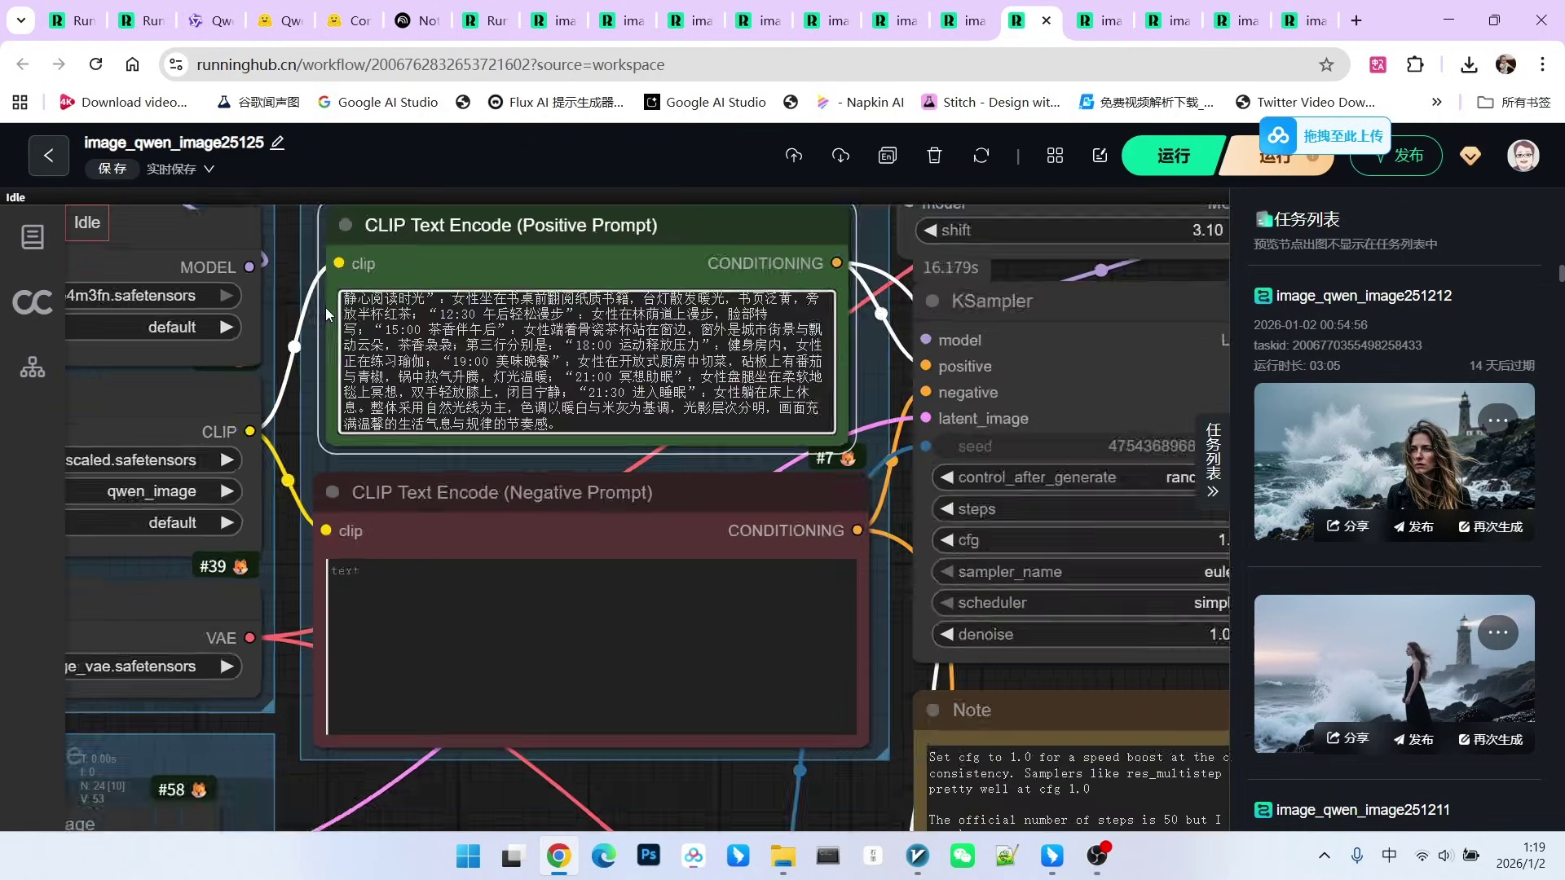
pyautogui.scroll(-5, 321, 306)
pyautogui.scroll(5, 827, 311)
pyautogui.click(827, 311)
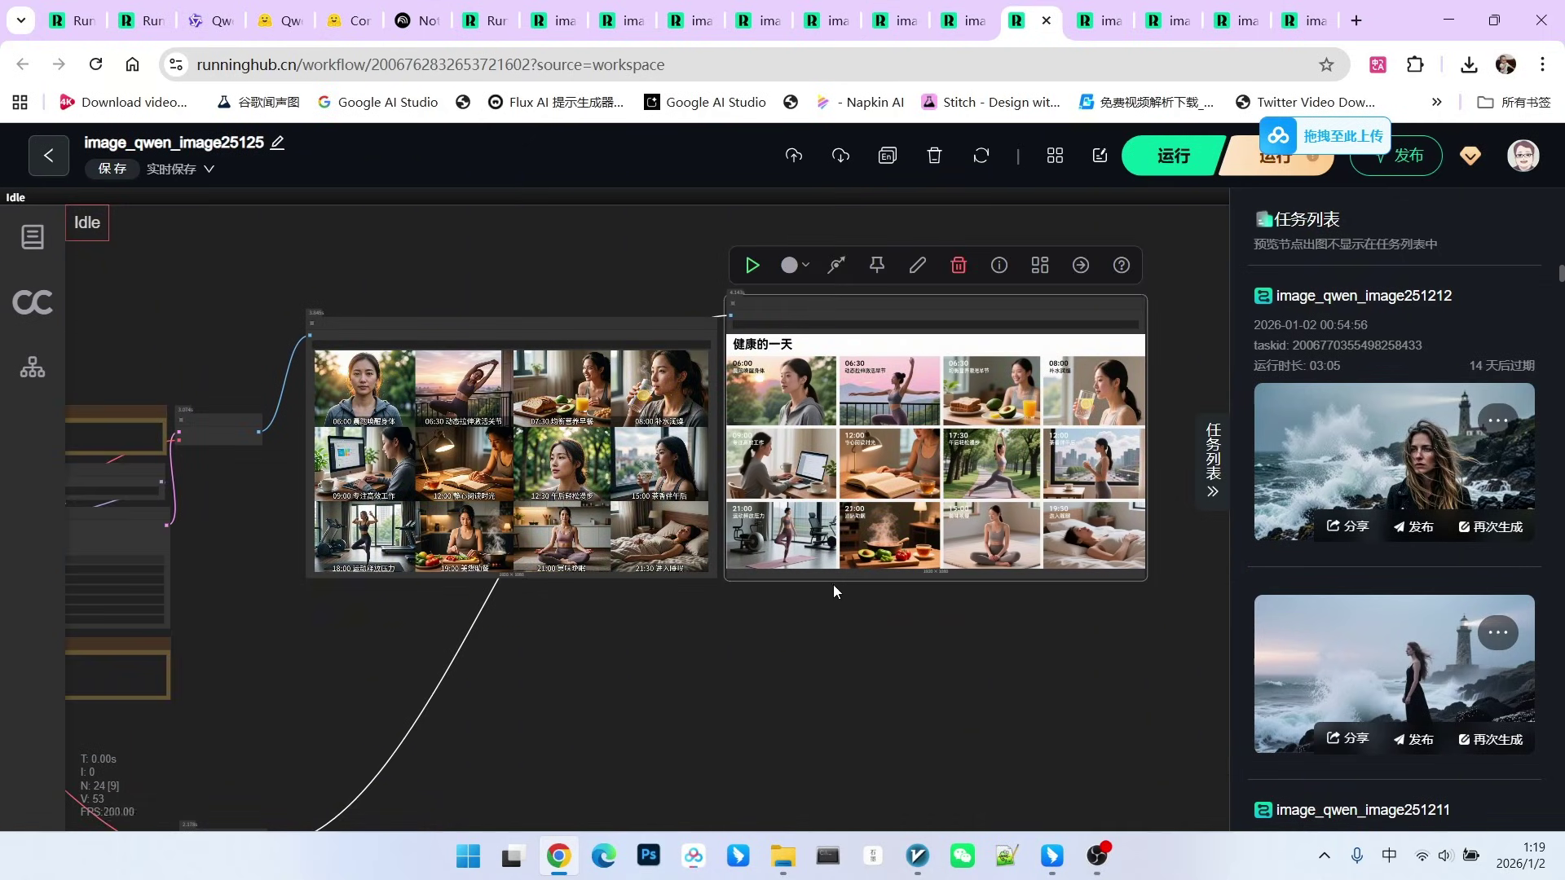
pyautogui.scroll(2, 833, 585)
pyautogui.scroll(1, 812, 592)
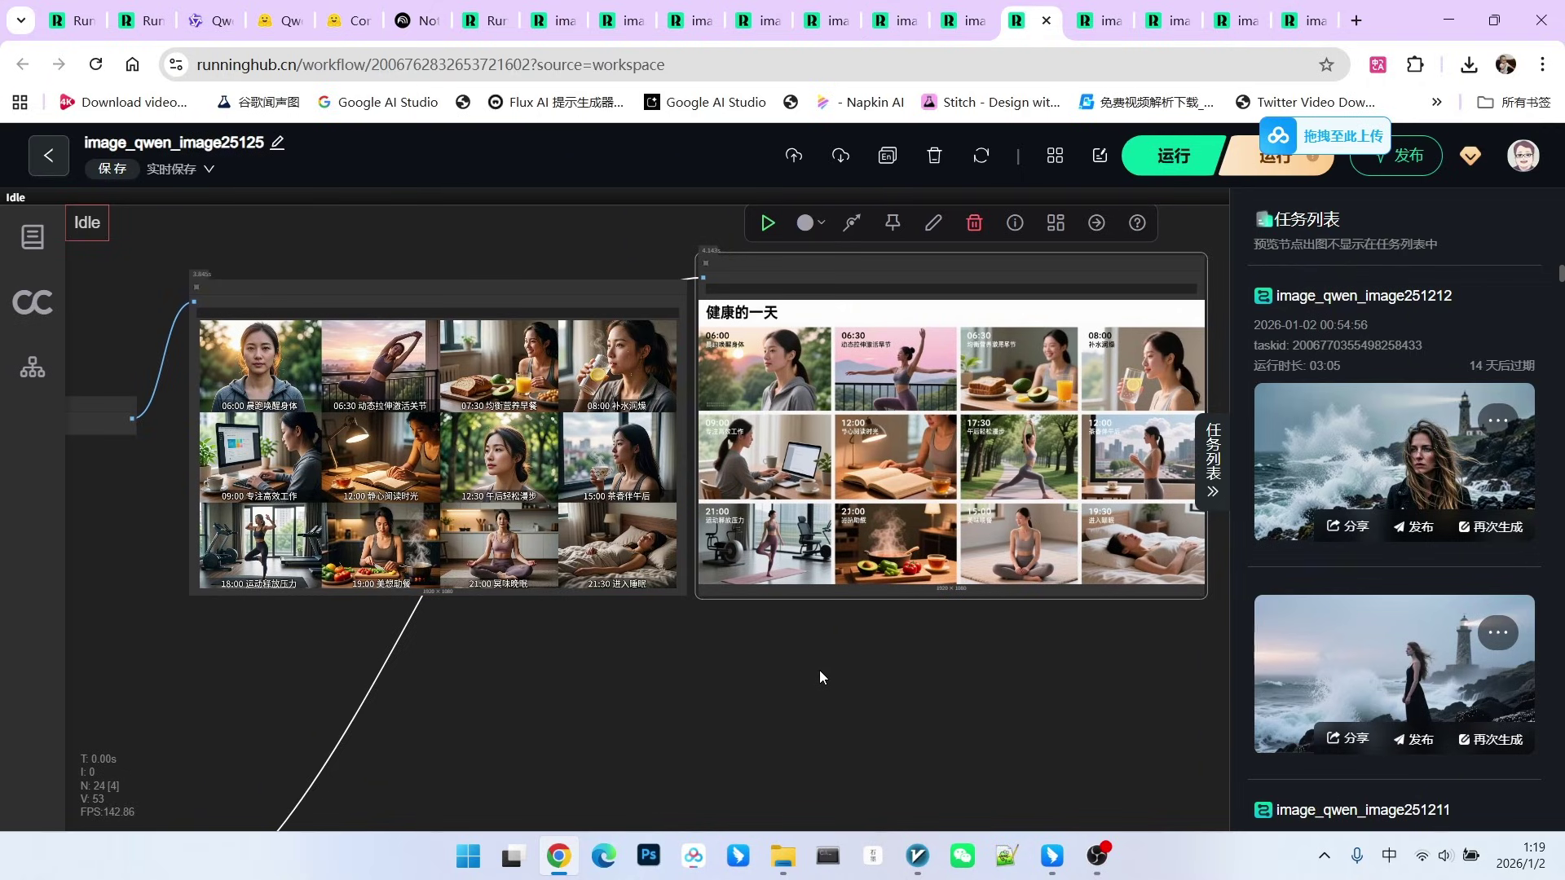
pyautogui.scroll(-1, 813, 654)
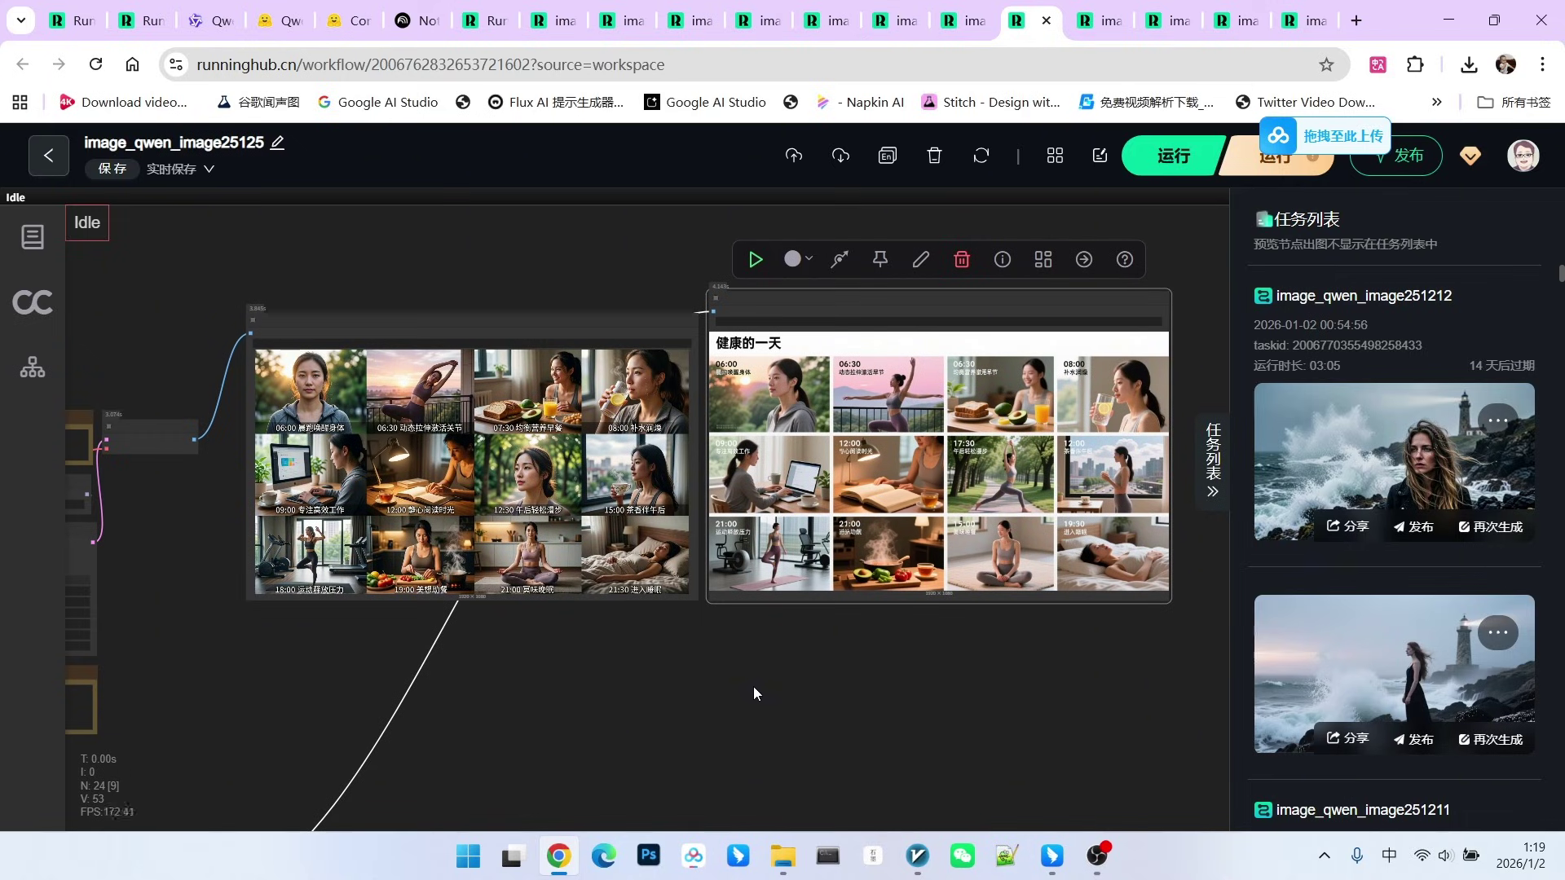
pyautogui.click(917, 607)
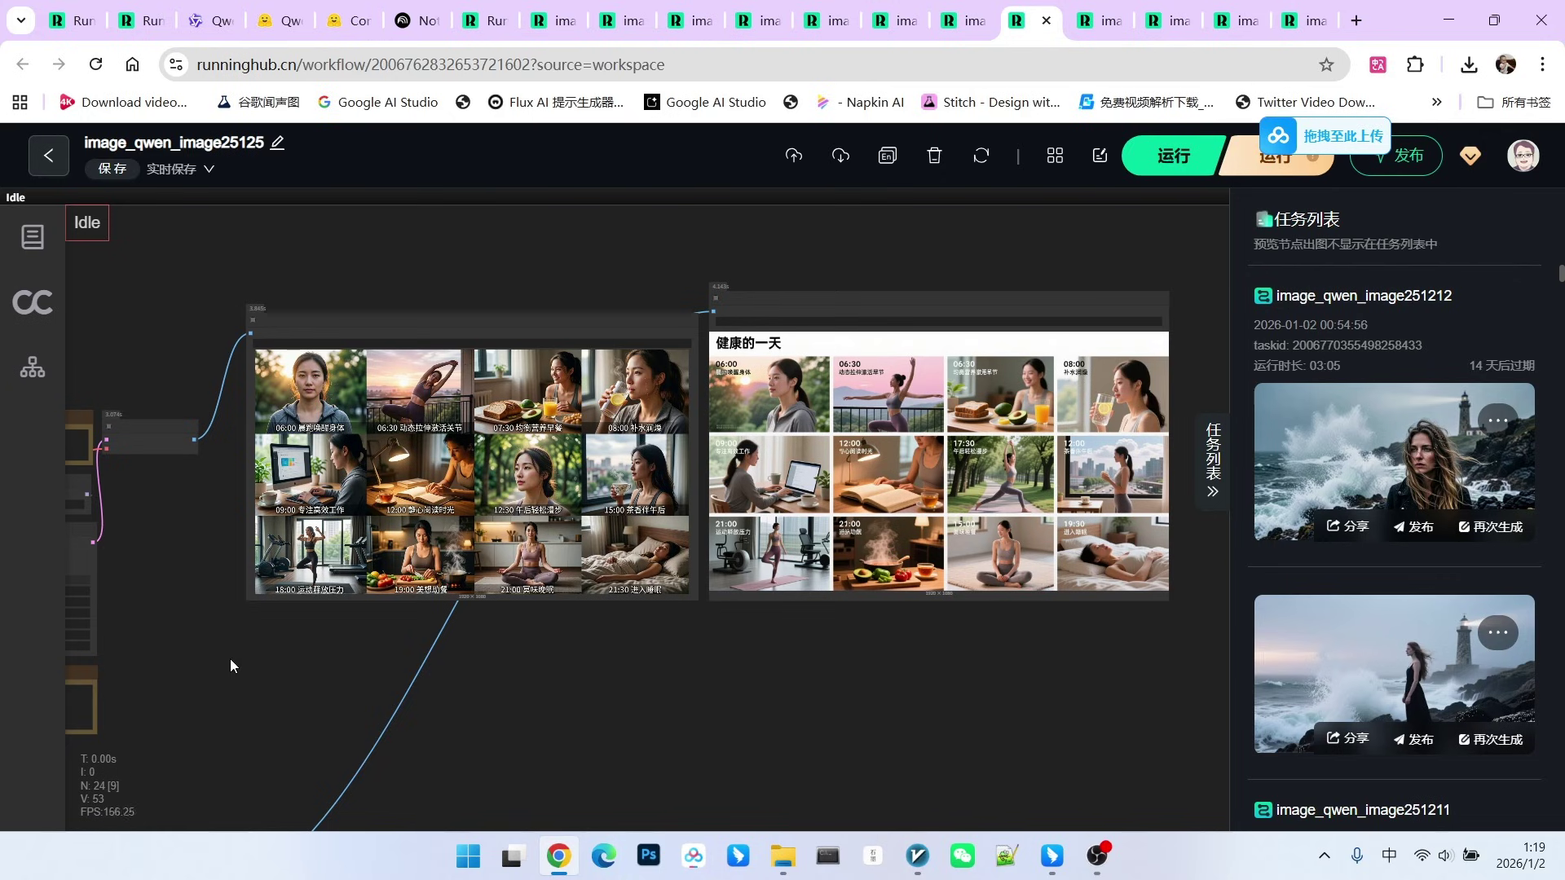
pyautogui.scroll(3, 230, 659)
pyautogui.scroll(3, 392, 616)
pyautogui.scroll(2, 124, 517)
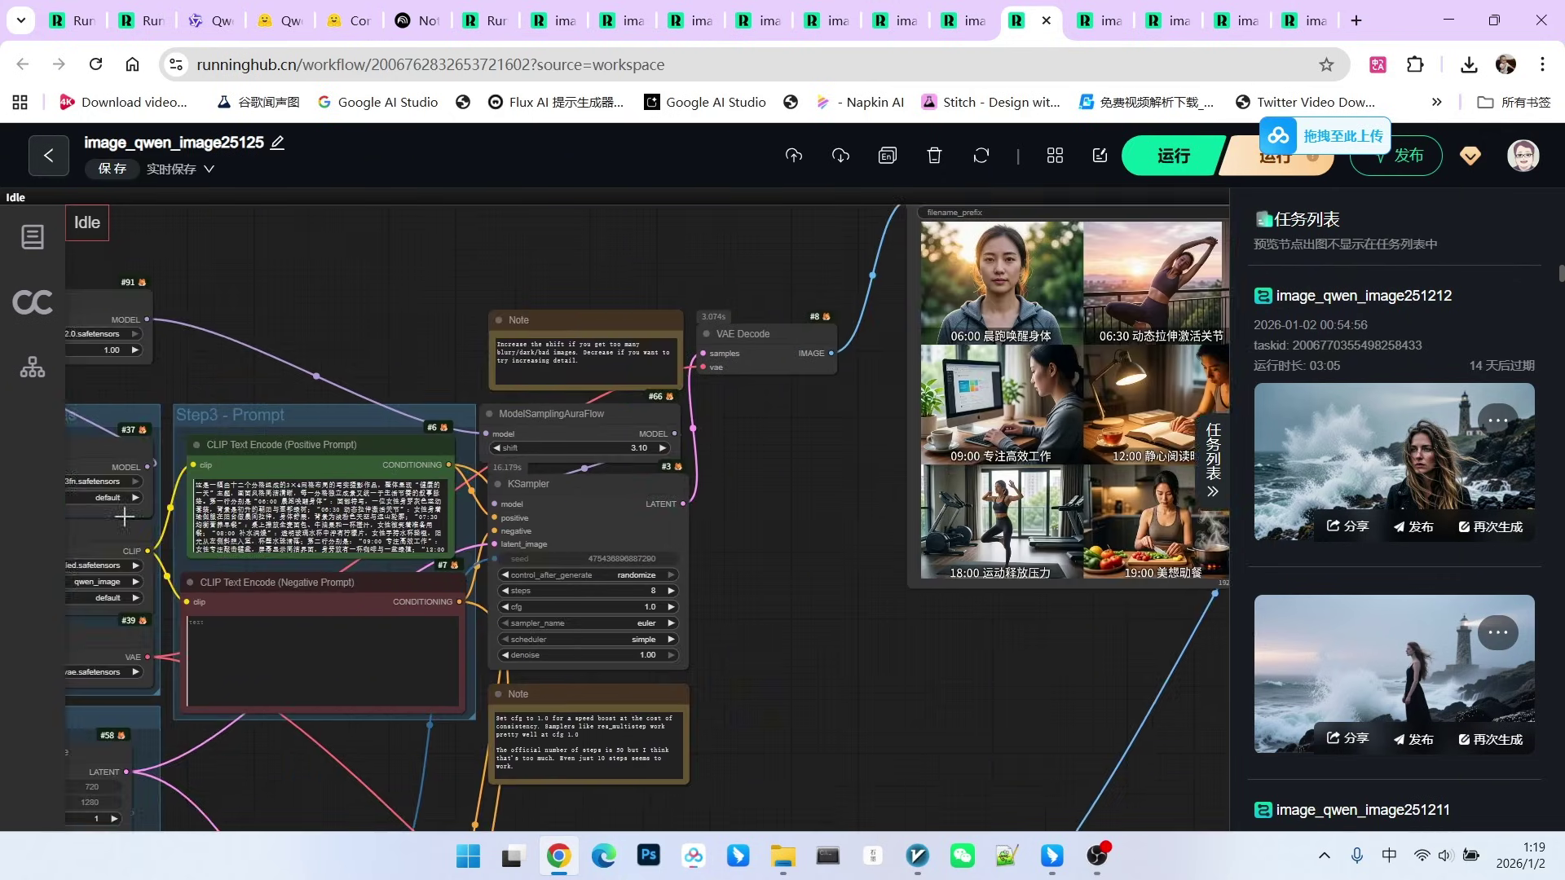
pyautogui.scroll(3, 123, 517)
pyautogui.scroll(2, 124, 518)
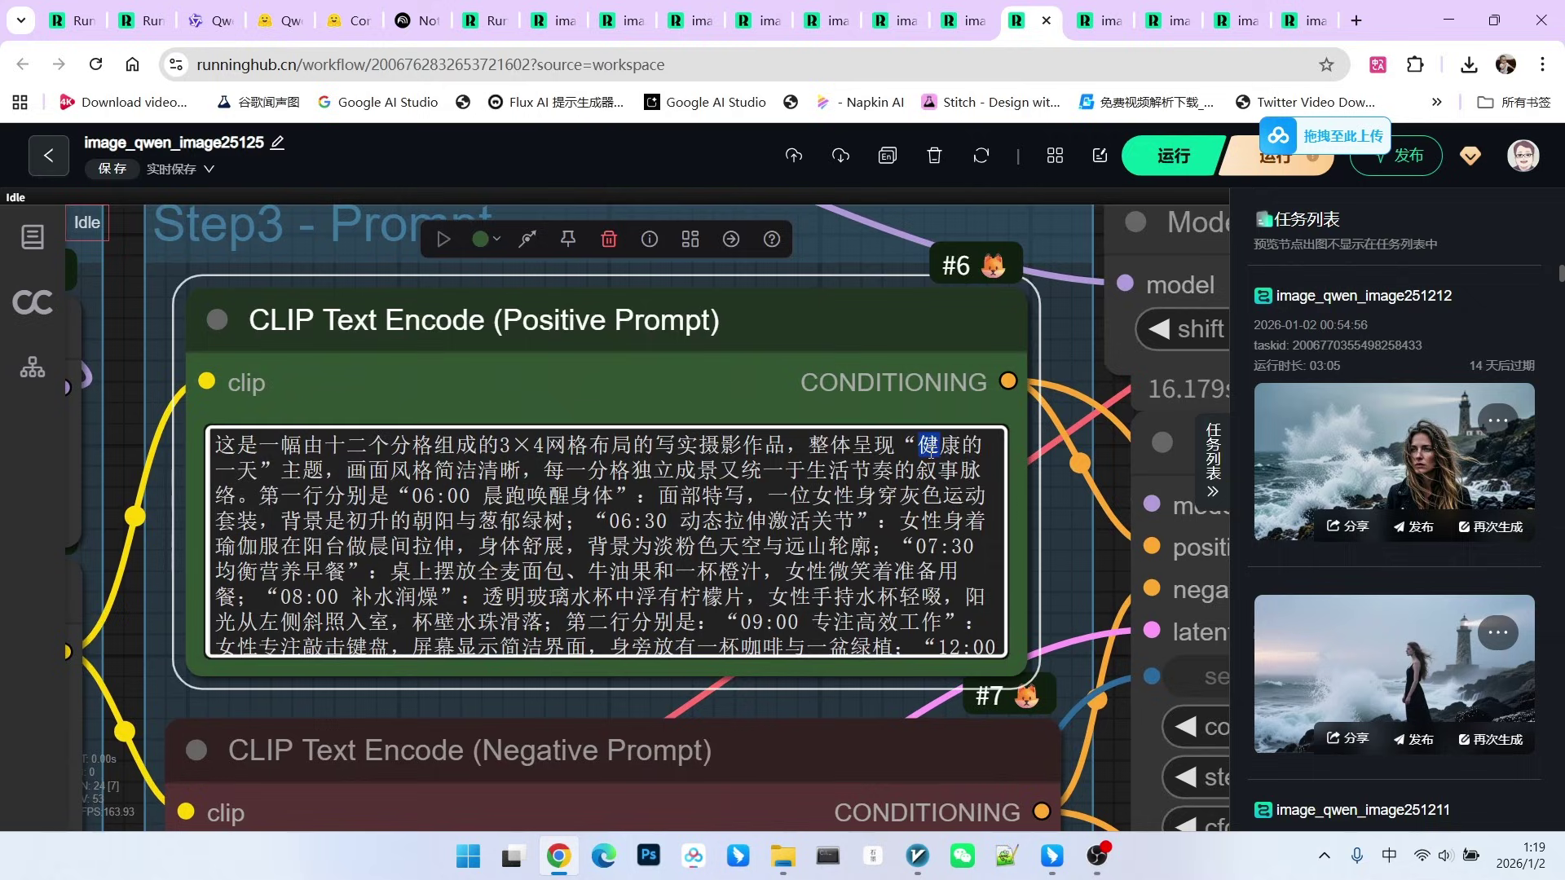
pyautogui.moveTo(938, 447); pyautogui.dragTo(264, 480)
pyautogui.scroll(-2, 264, 480)
pyautogui.scroll(-2, 441, 515)
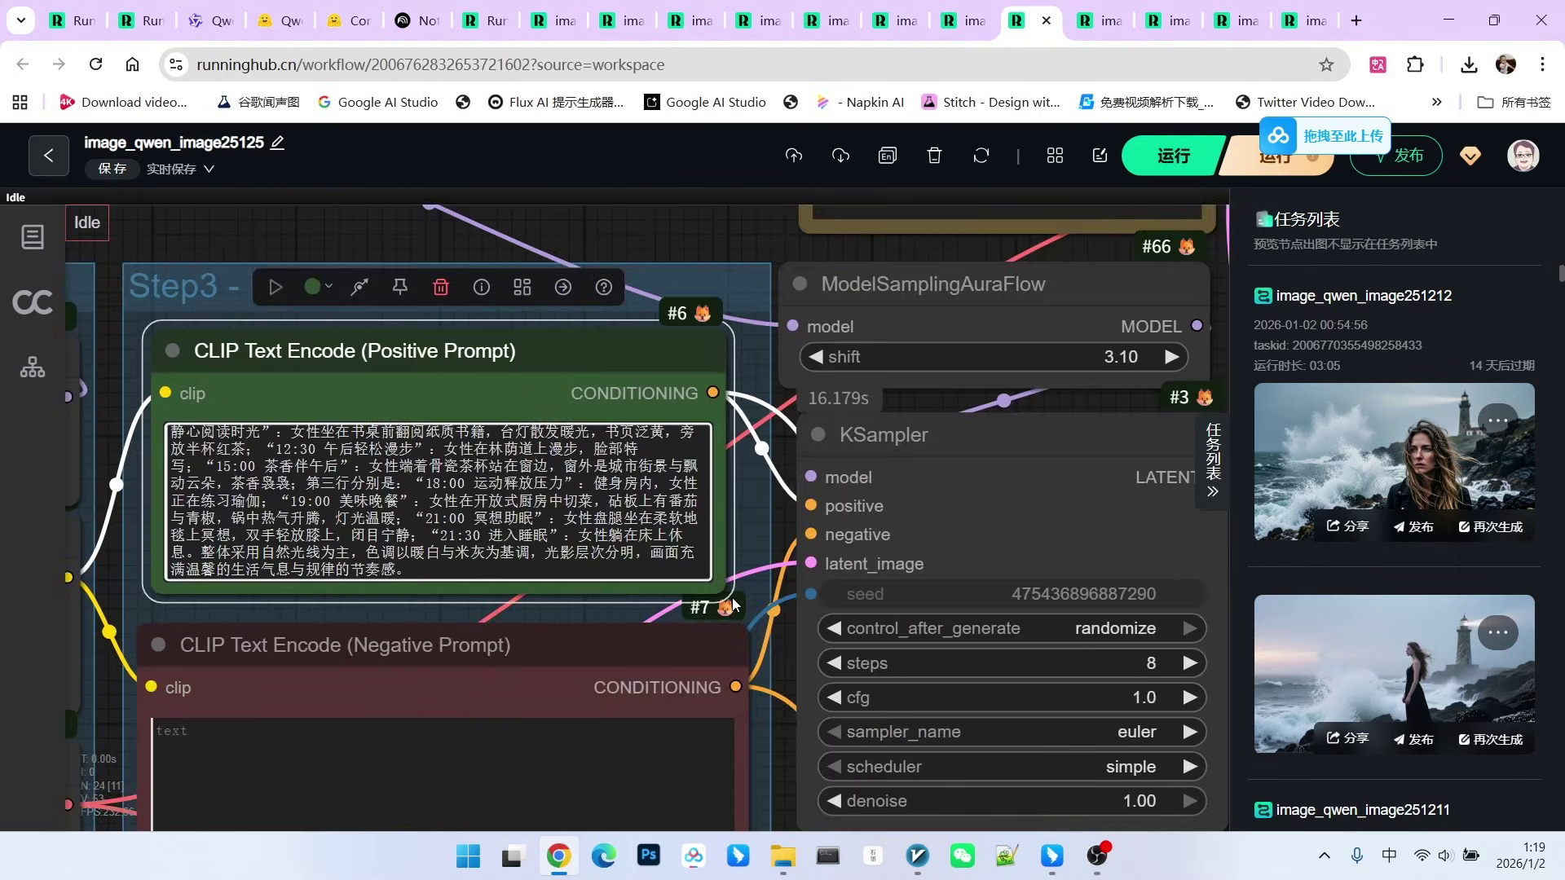
pyautogui.scroll(-5, 629, 665)
pyautogui.scroll(3, 628, 665)
pyautogui.scroll(3, 945, 714)
pyautogui.scroll(2, 944, 714)
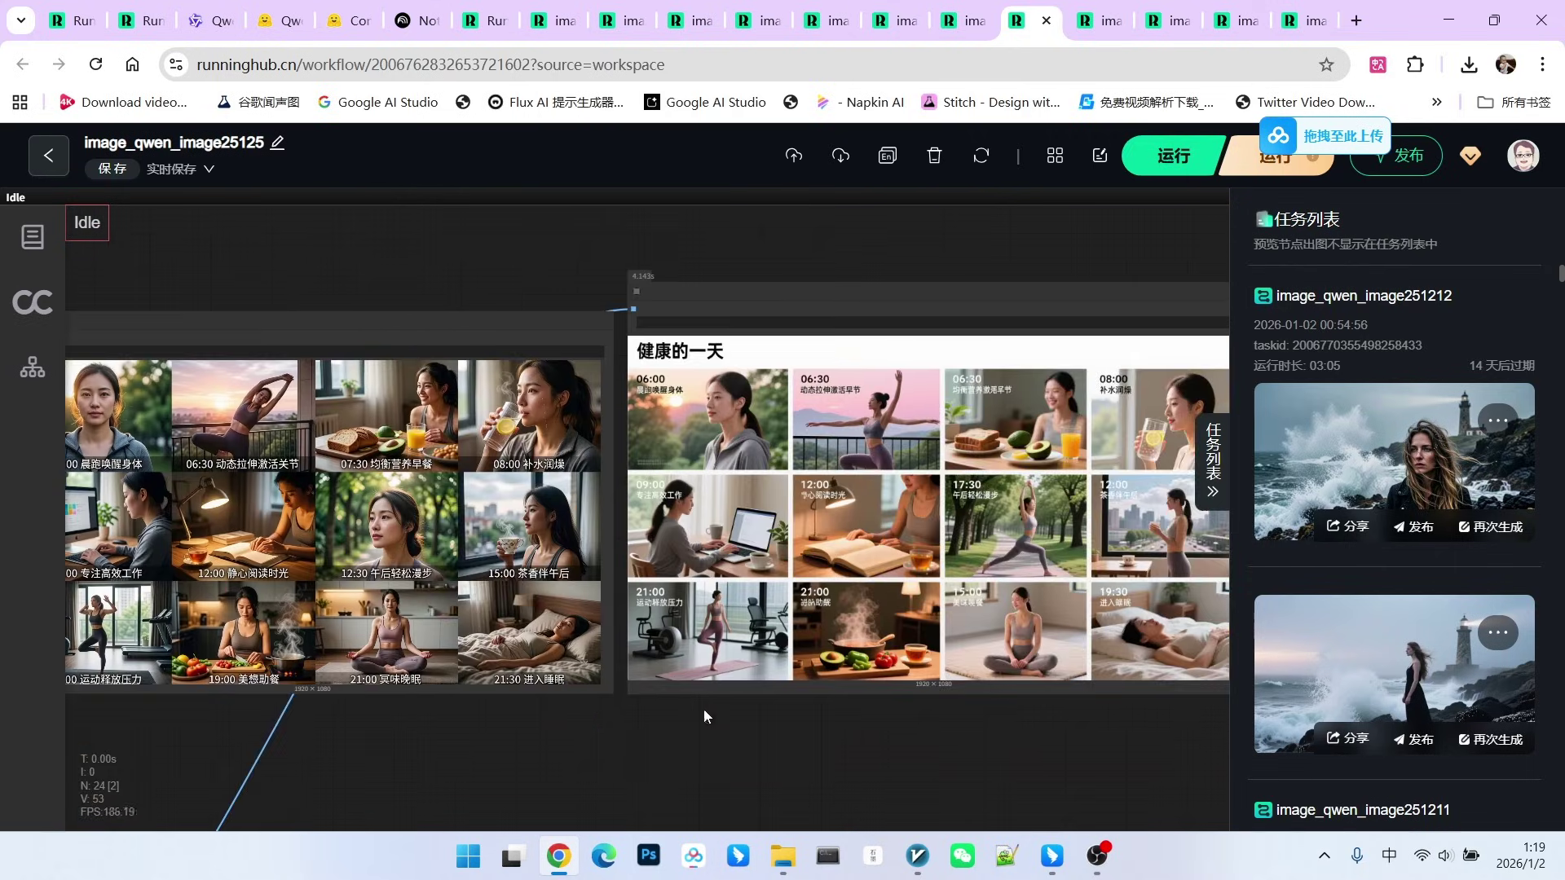
pyautogui.scroll(3, 703, 709)
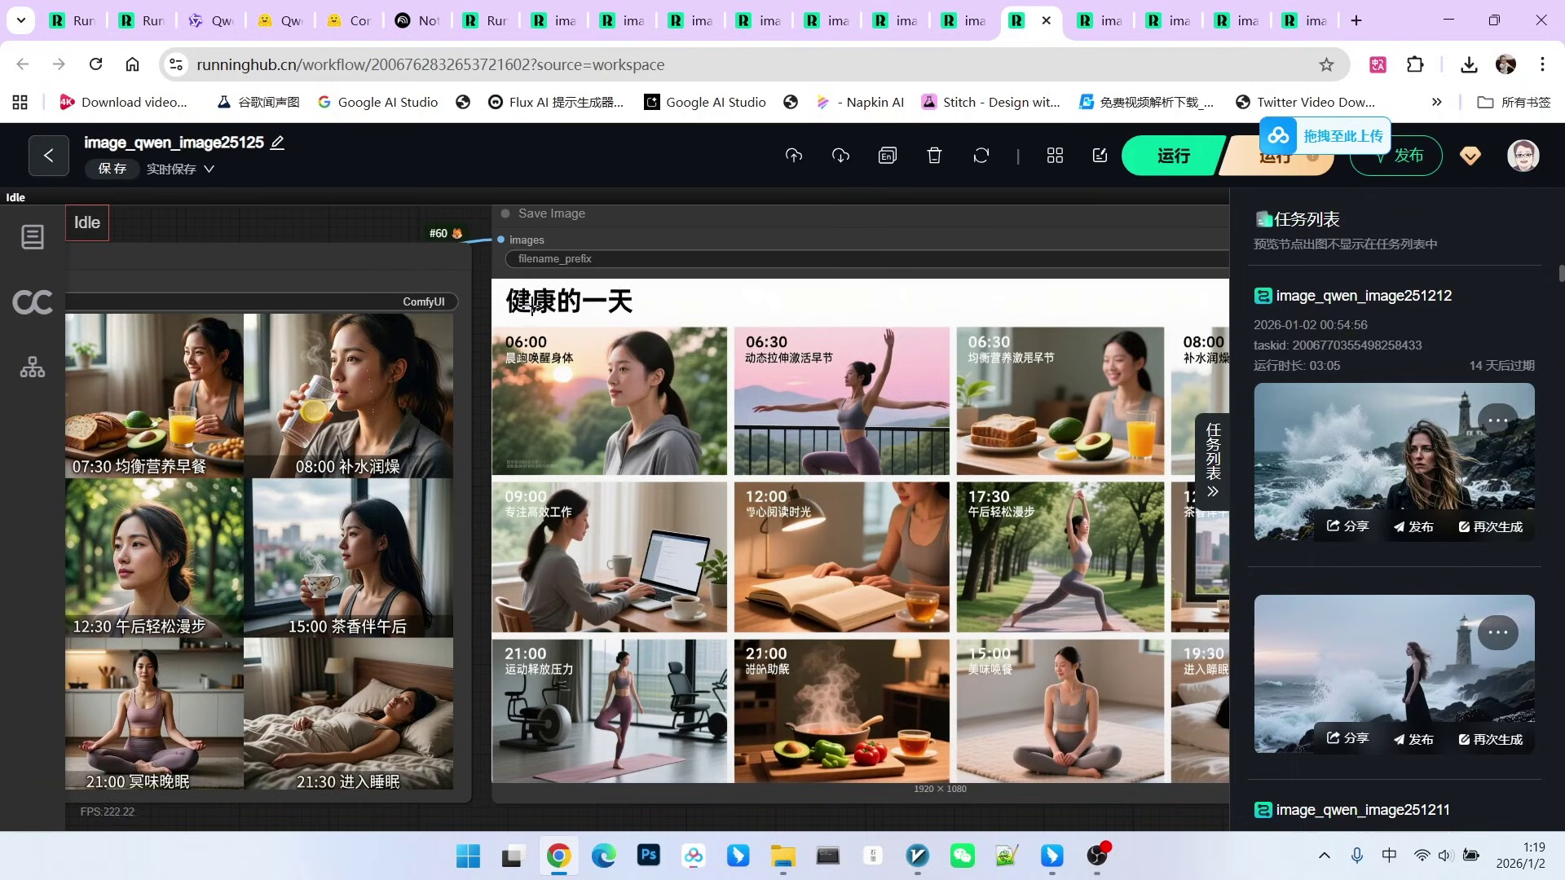
pyautogui.scroll(-5, 862, 382)
pyautogui.scroll(1, 220, 501)
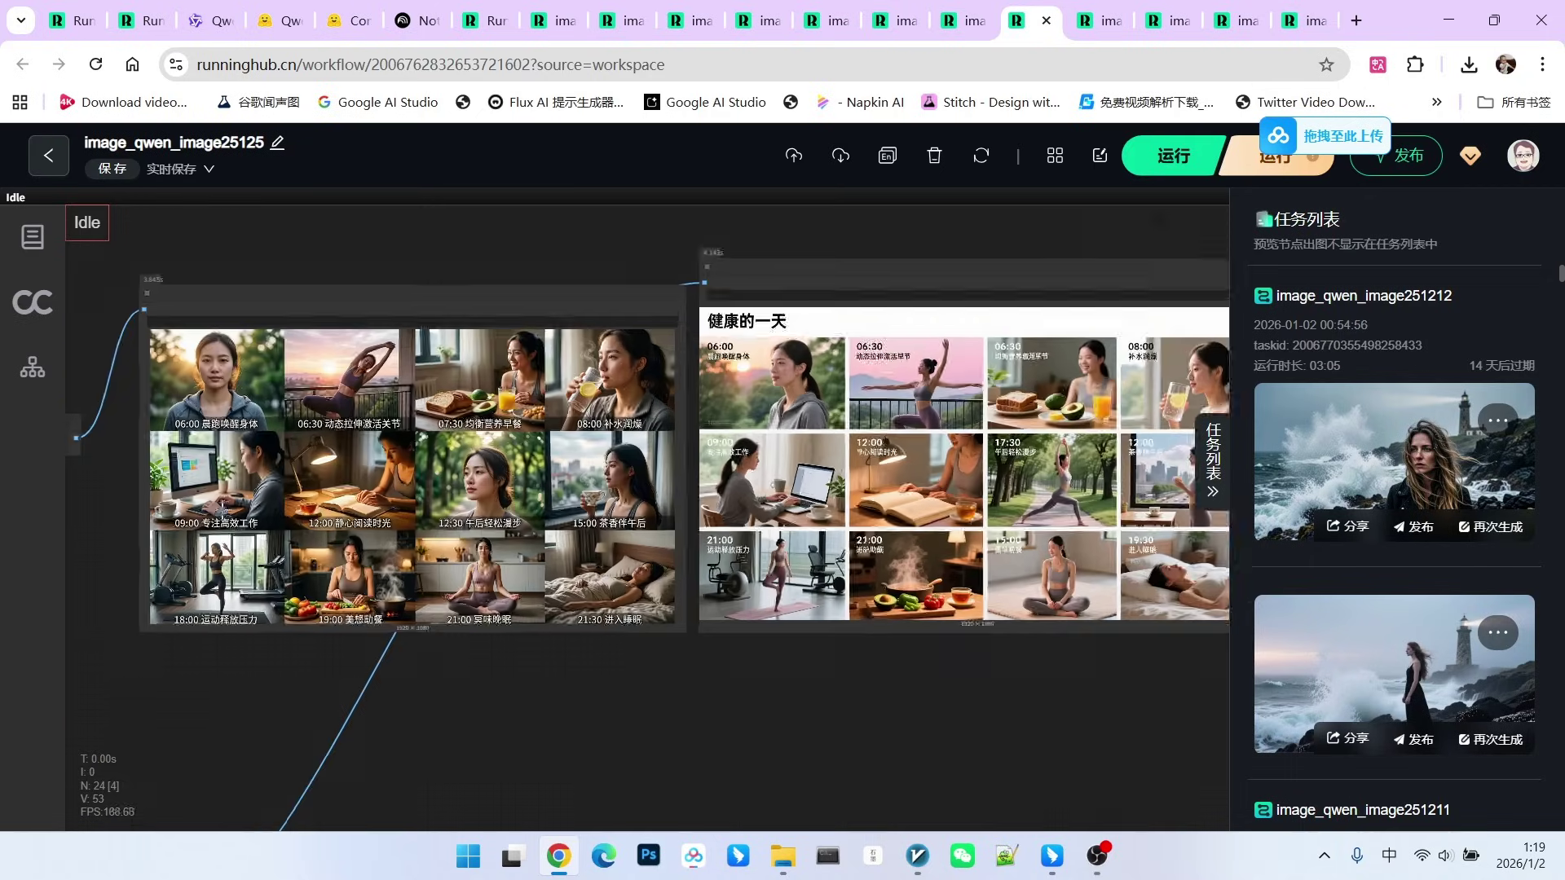
pyautogui.scroll(3, 220, 502)
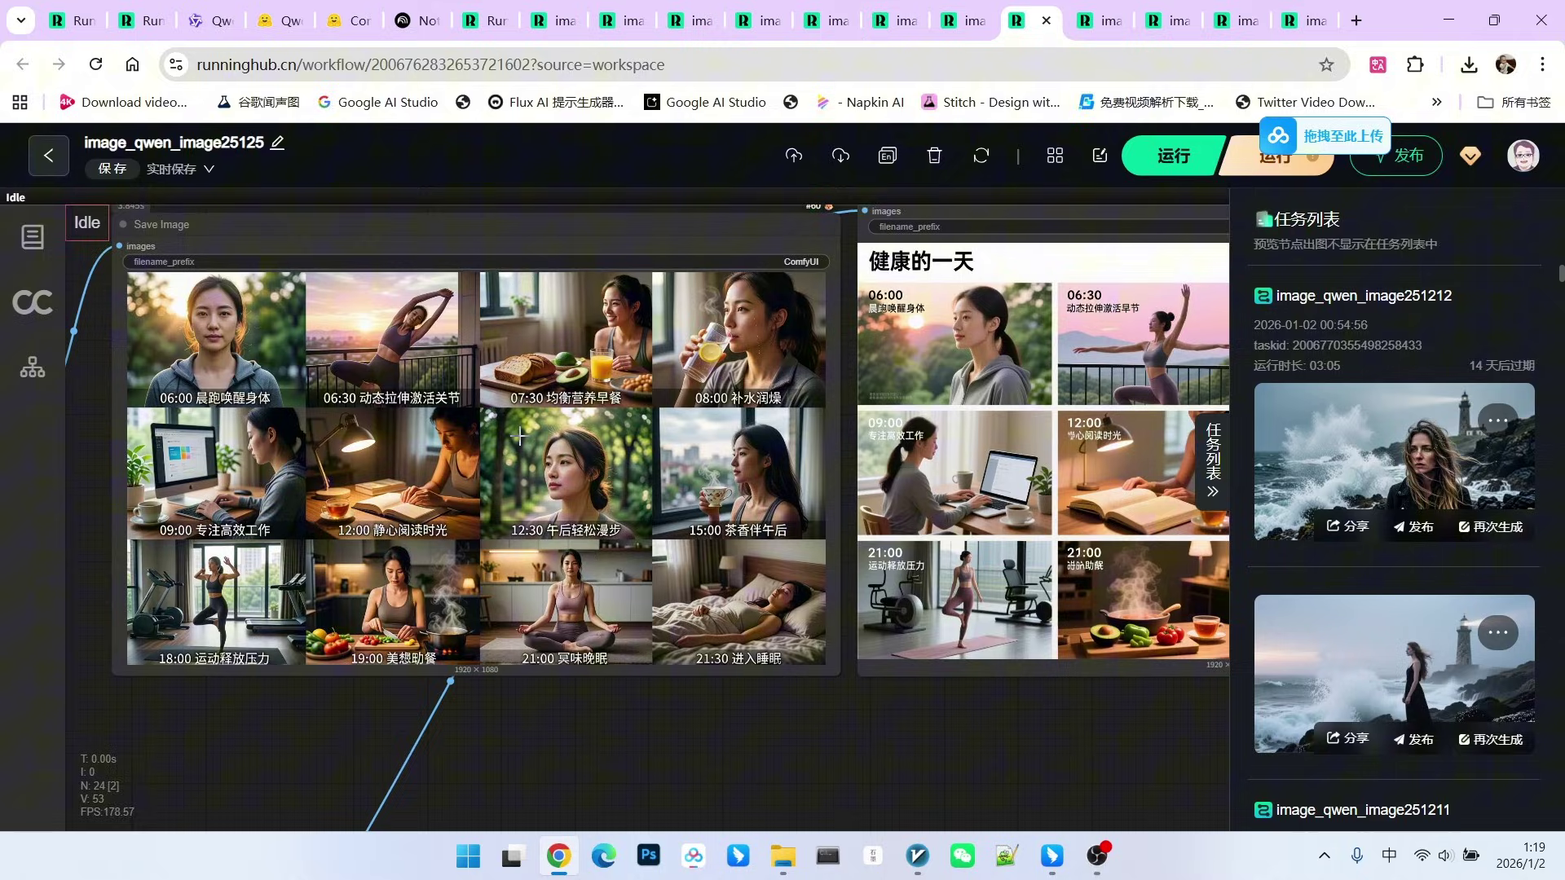
pyautogui.scroll(-3, 797, 654)
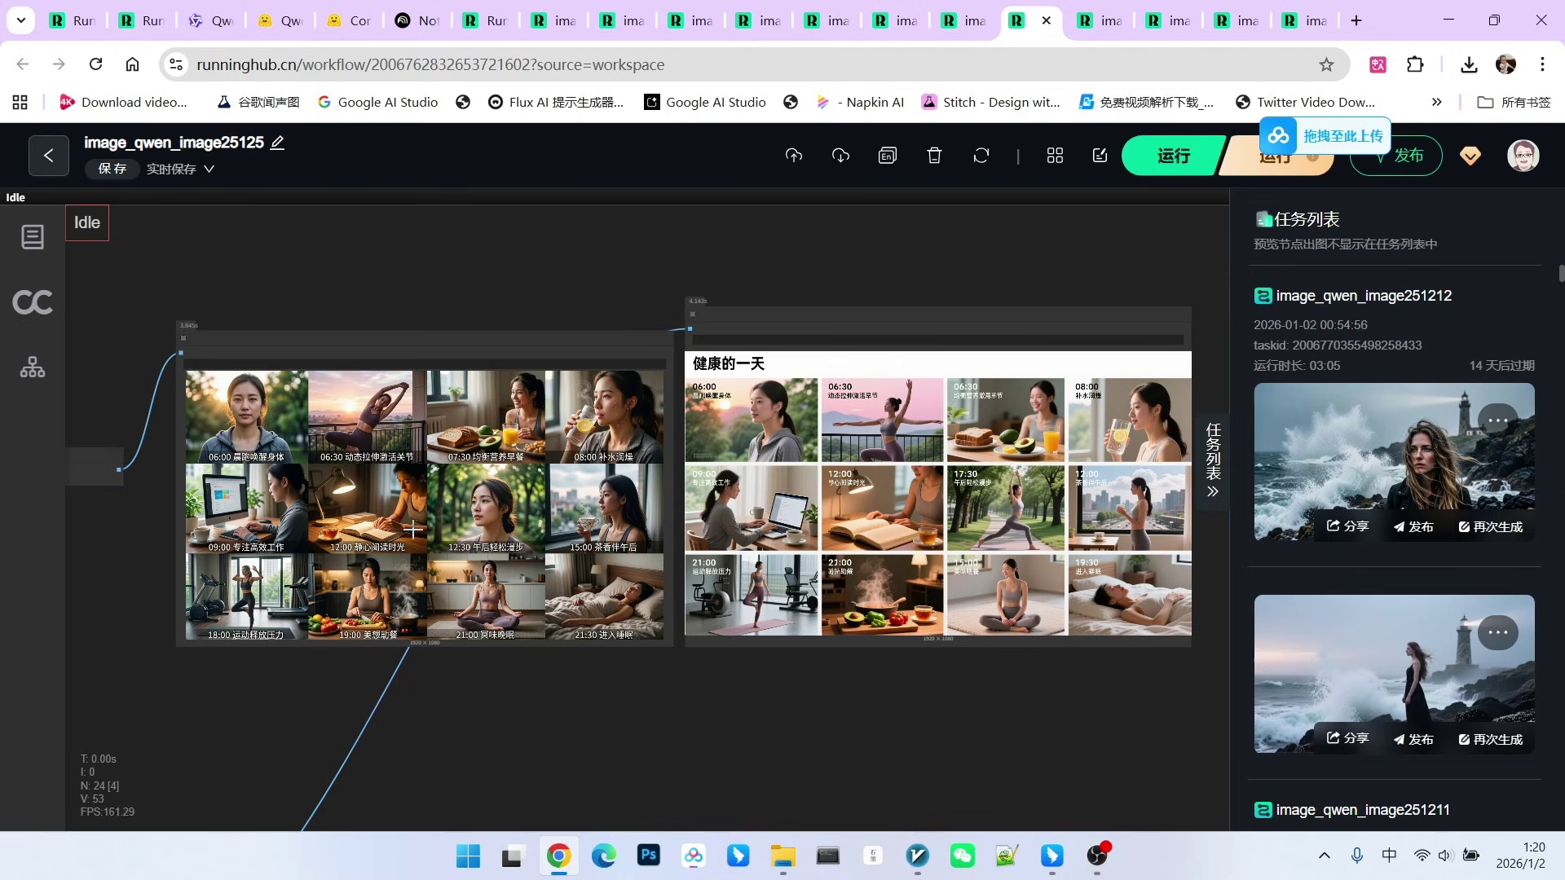
pyautogui.scroll(3, 432, 440)
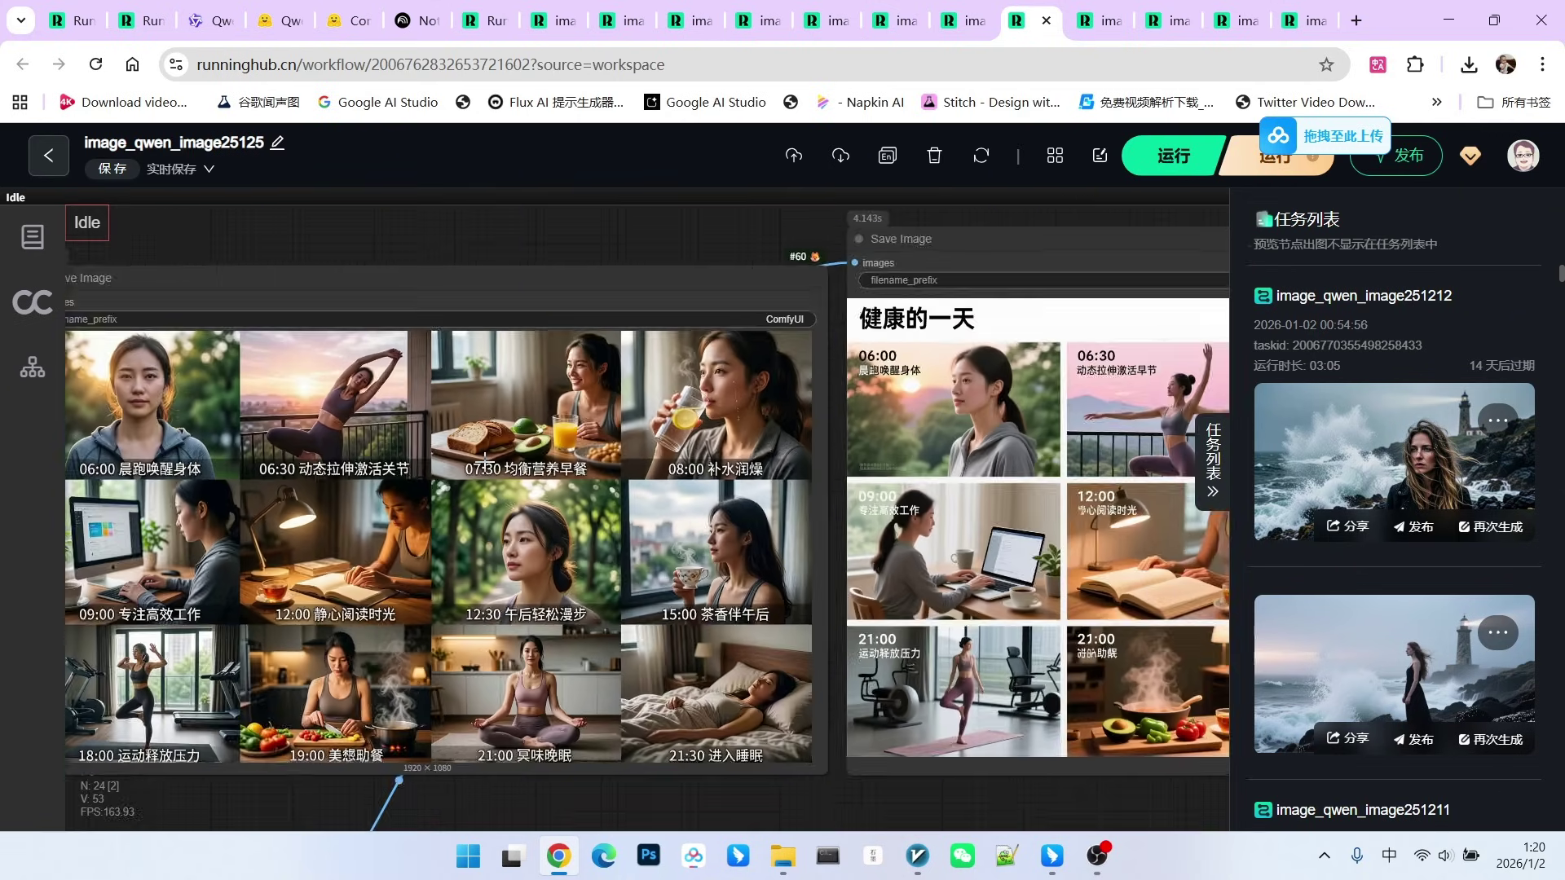
pyautogui.scroll(-1, 486, 456)
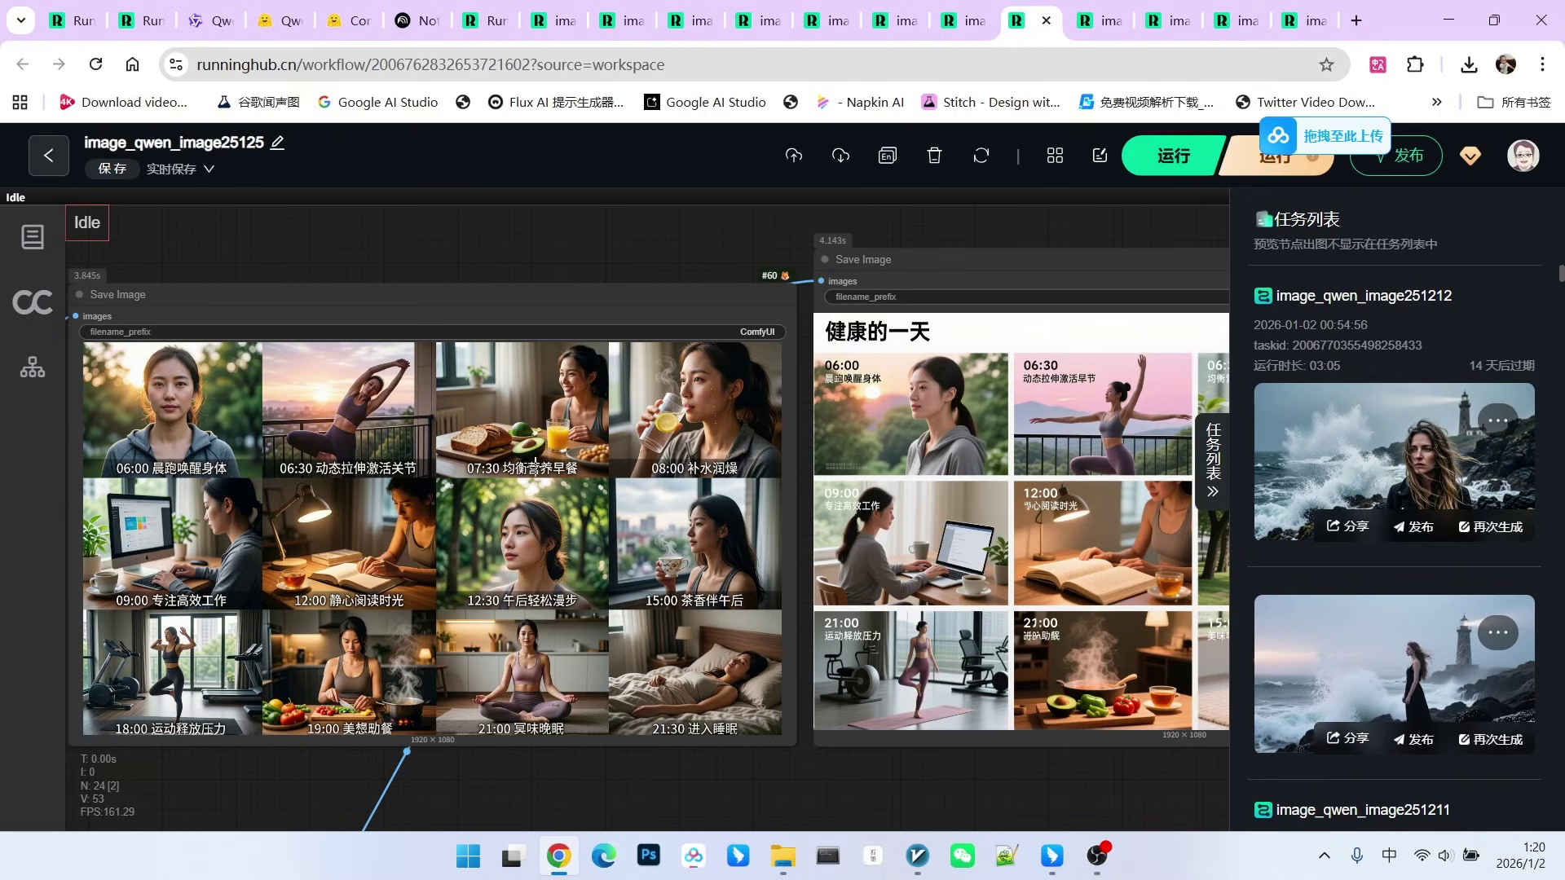
pyautogui.scroll(2, 435, 284)
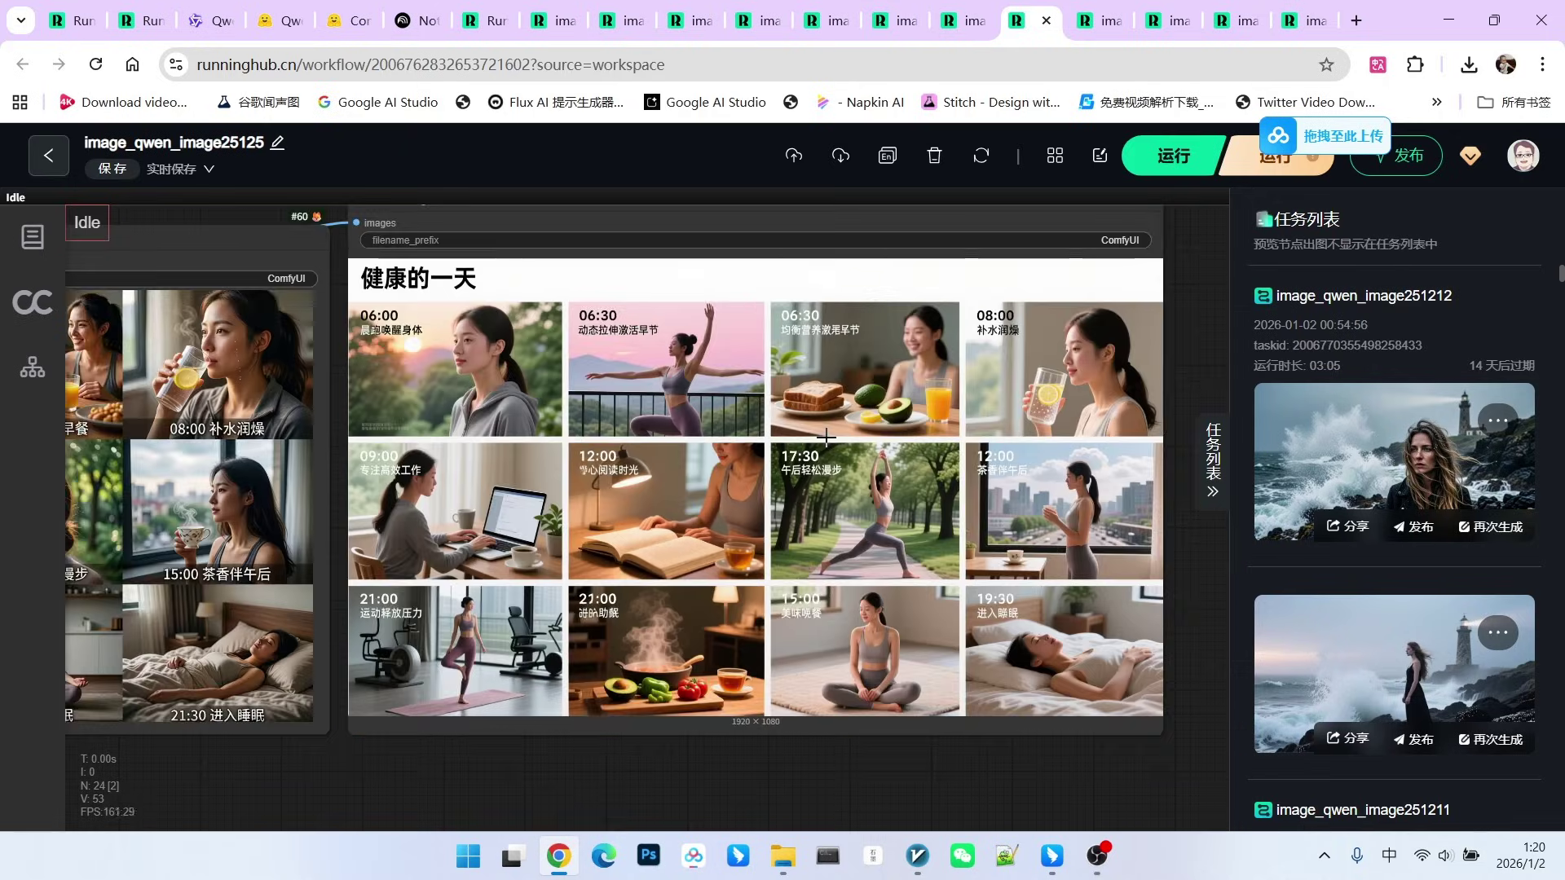
pyautogui.scroll(-1, 435, 285)
pyautogui.scroll(1, 436, 284)
pyautogui.scroll(1, 436, 284)
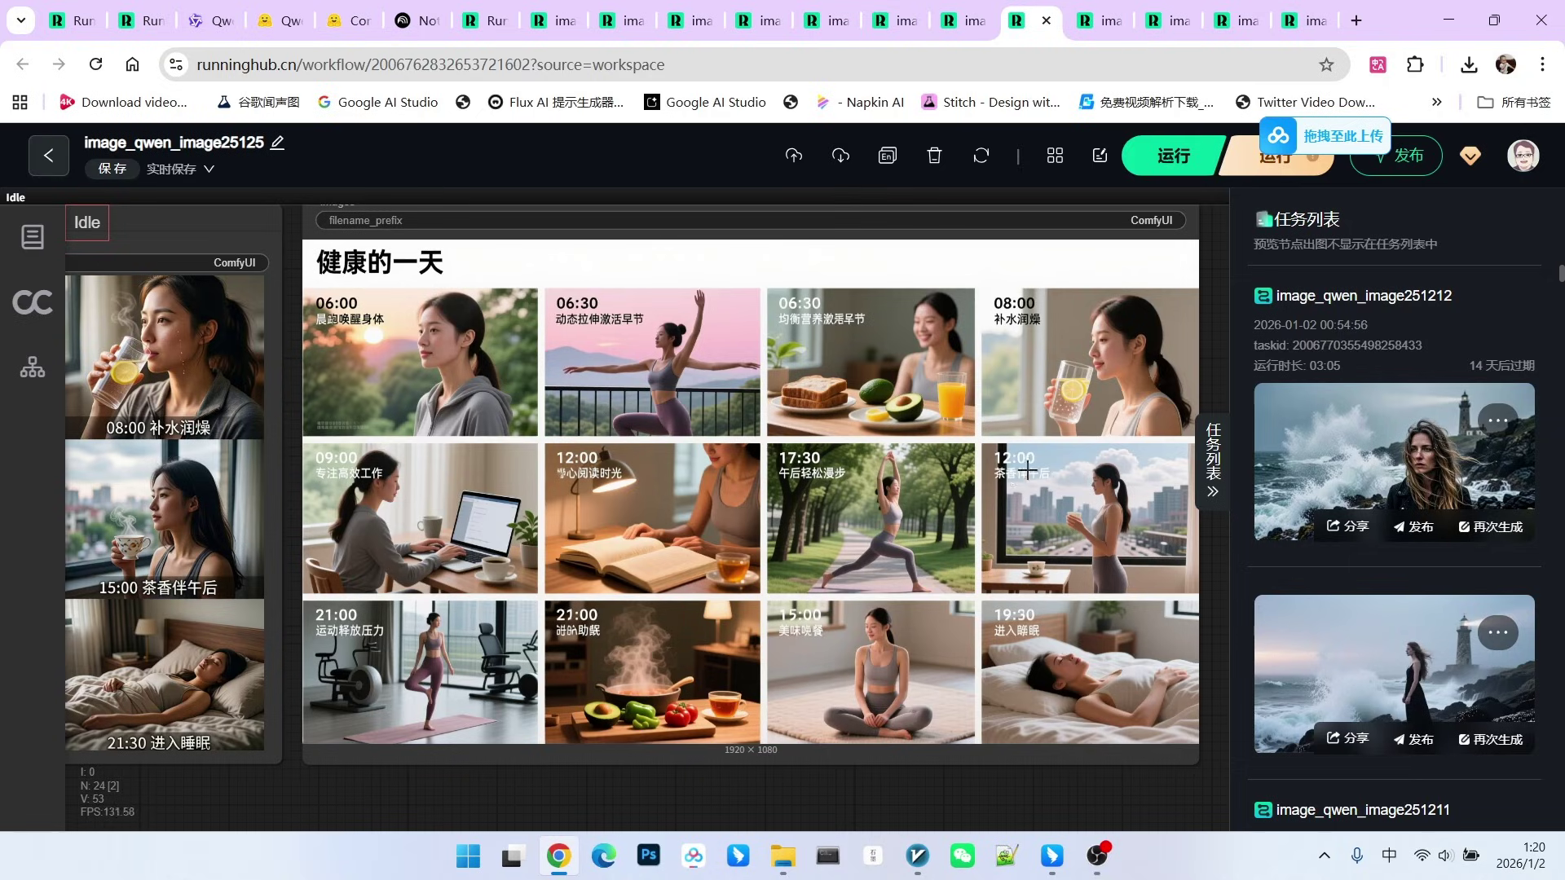
pyautogui.scroll(-4, 1023, 469)
pyautogui.scroll(3, 1022, 469)
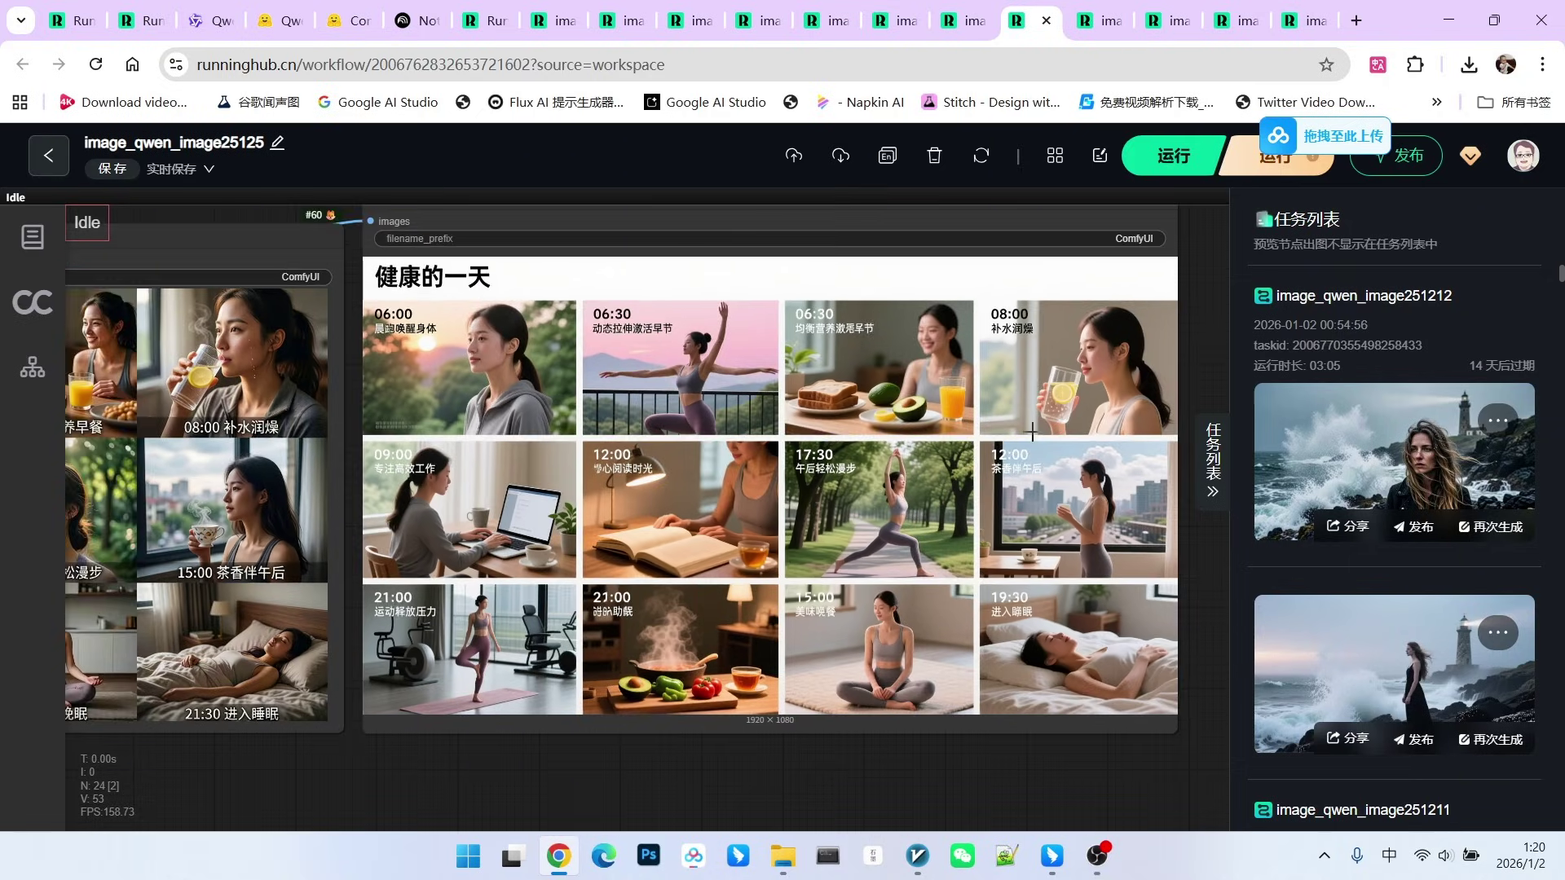
pyautogui.scroll(-2, 825, 459)
pyautogui.scroll(-2, 757, 620)
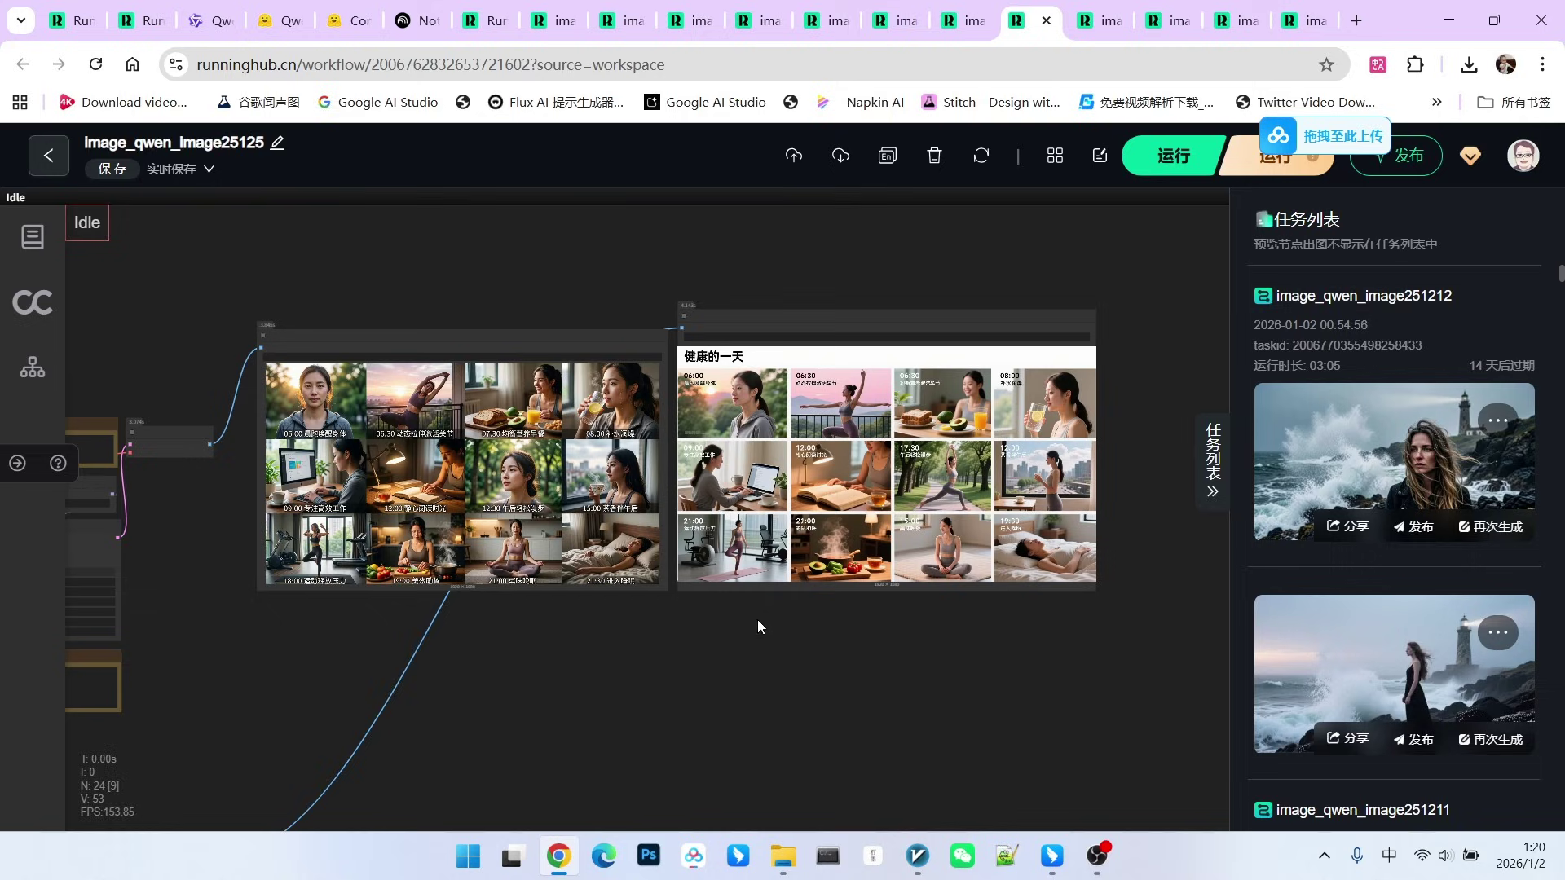
pyautogui.scroll(1, 765, 626)
pyautogui.scroll(1, 795, 623)
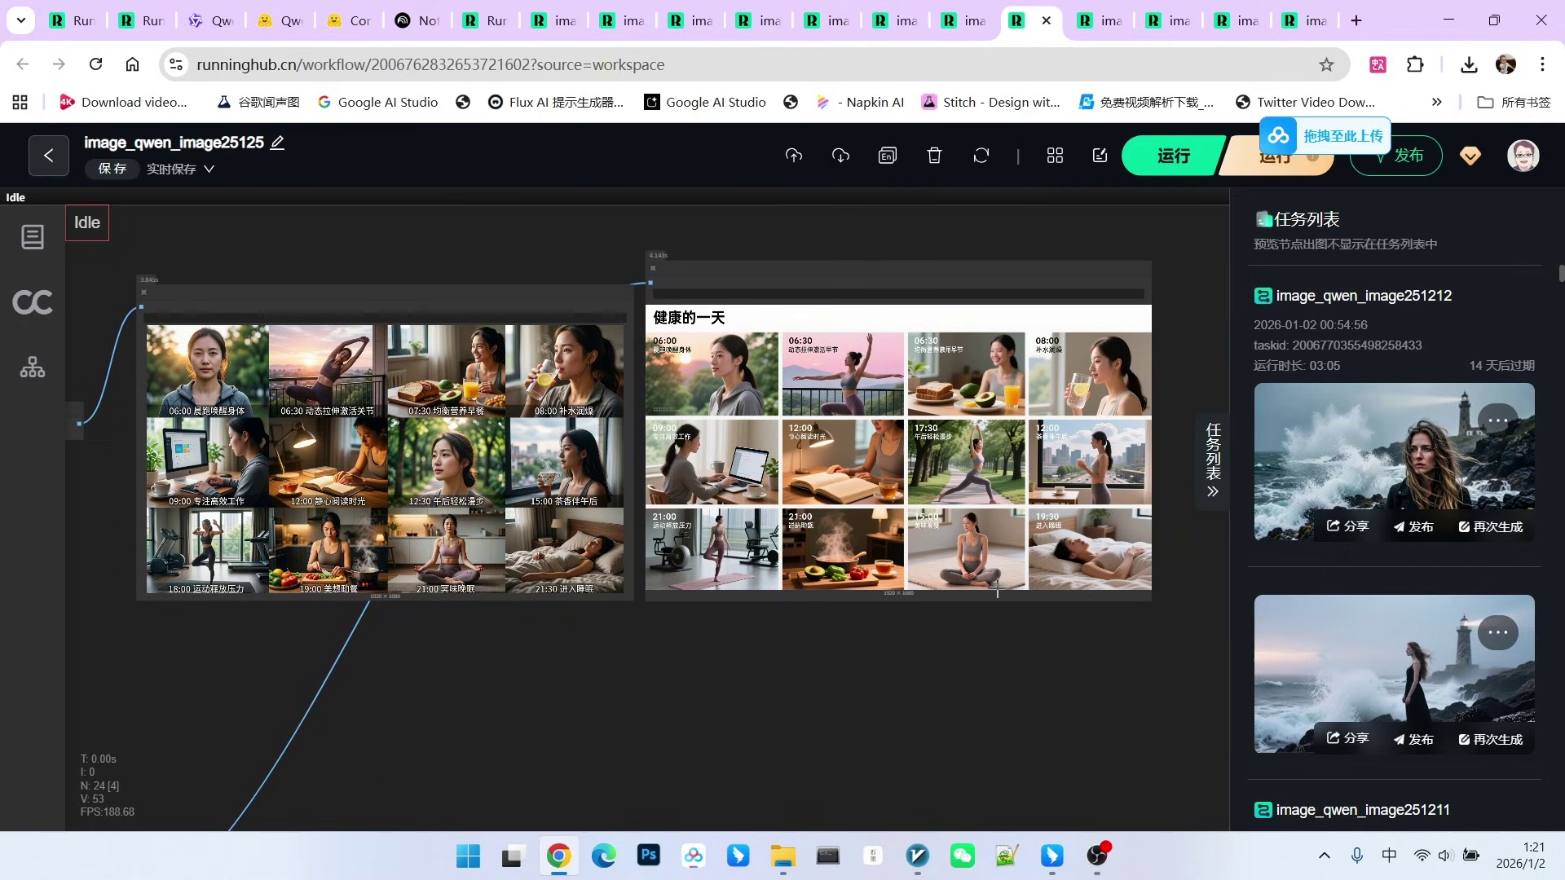
pyautogui.scroll(1, 945, 368)
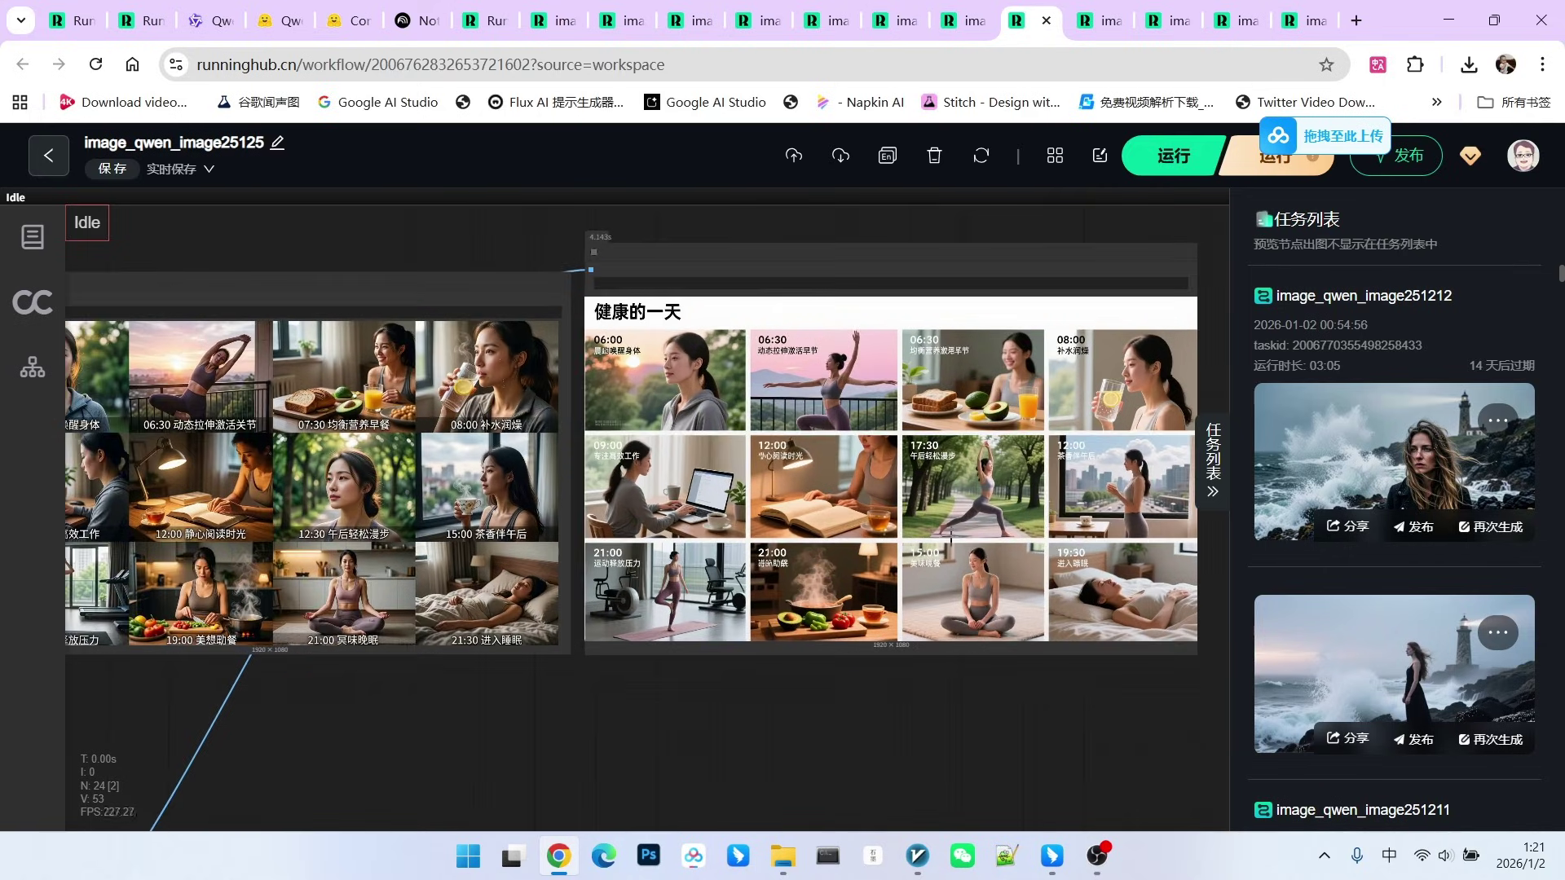
pyautogui.scroll(1, 881, 587)
pyautogui.scroll(3, 803, 472)
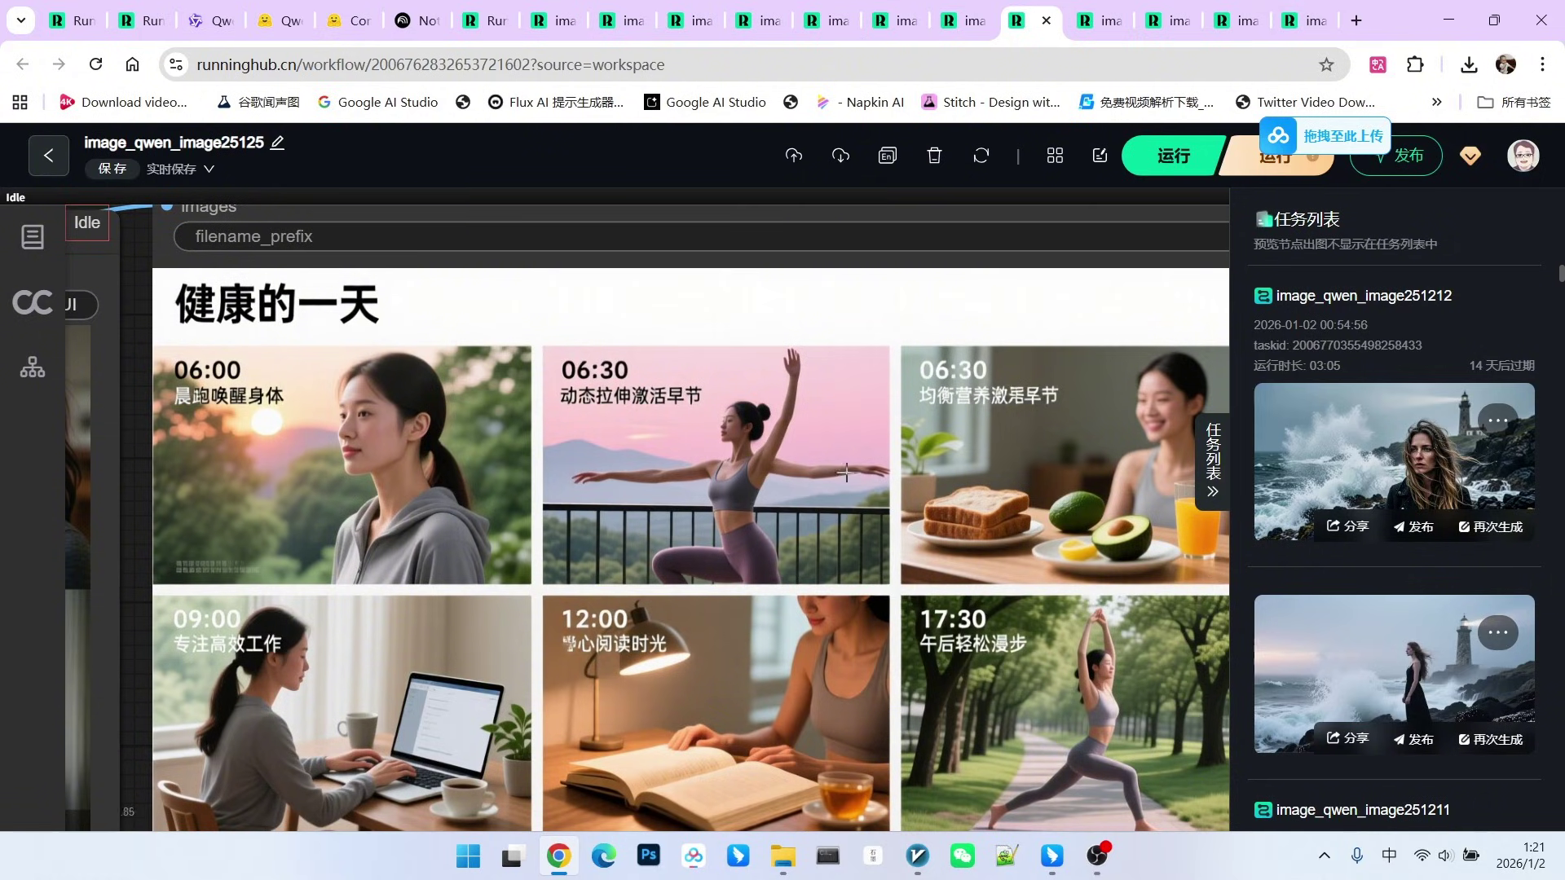
pyautogui.scroll(-5, 806, 461)
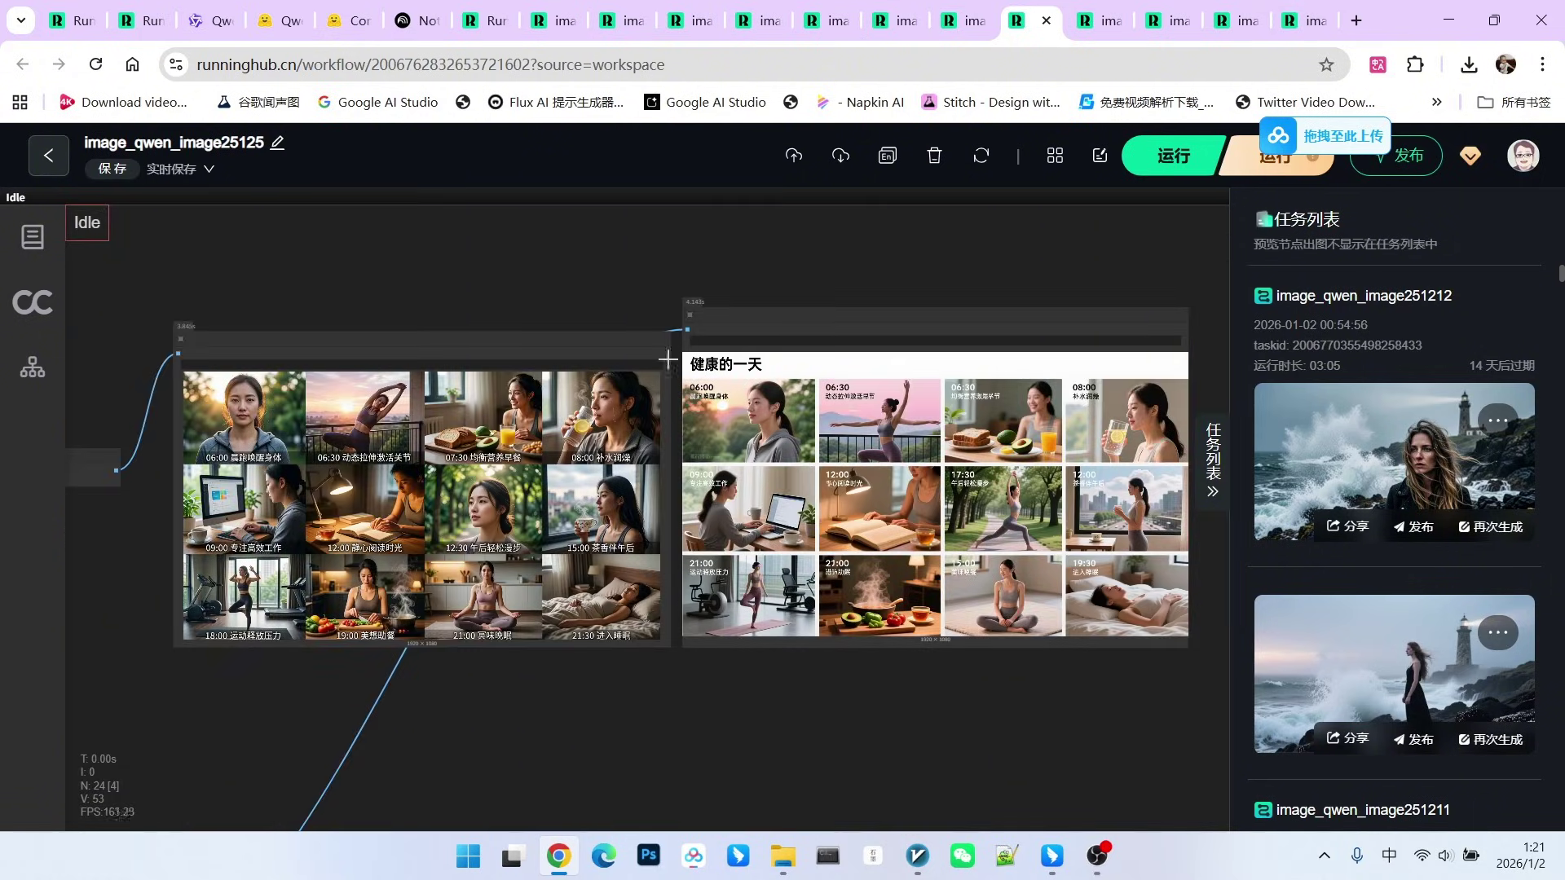
# Switch to the image_qwen_image25127 workflow with the snowy golden-retriever outputs
pyautogui.click(952, 30)
pyautogui.scroll(3, 804, 591)
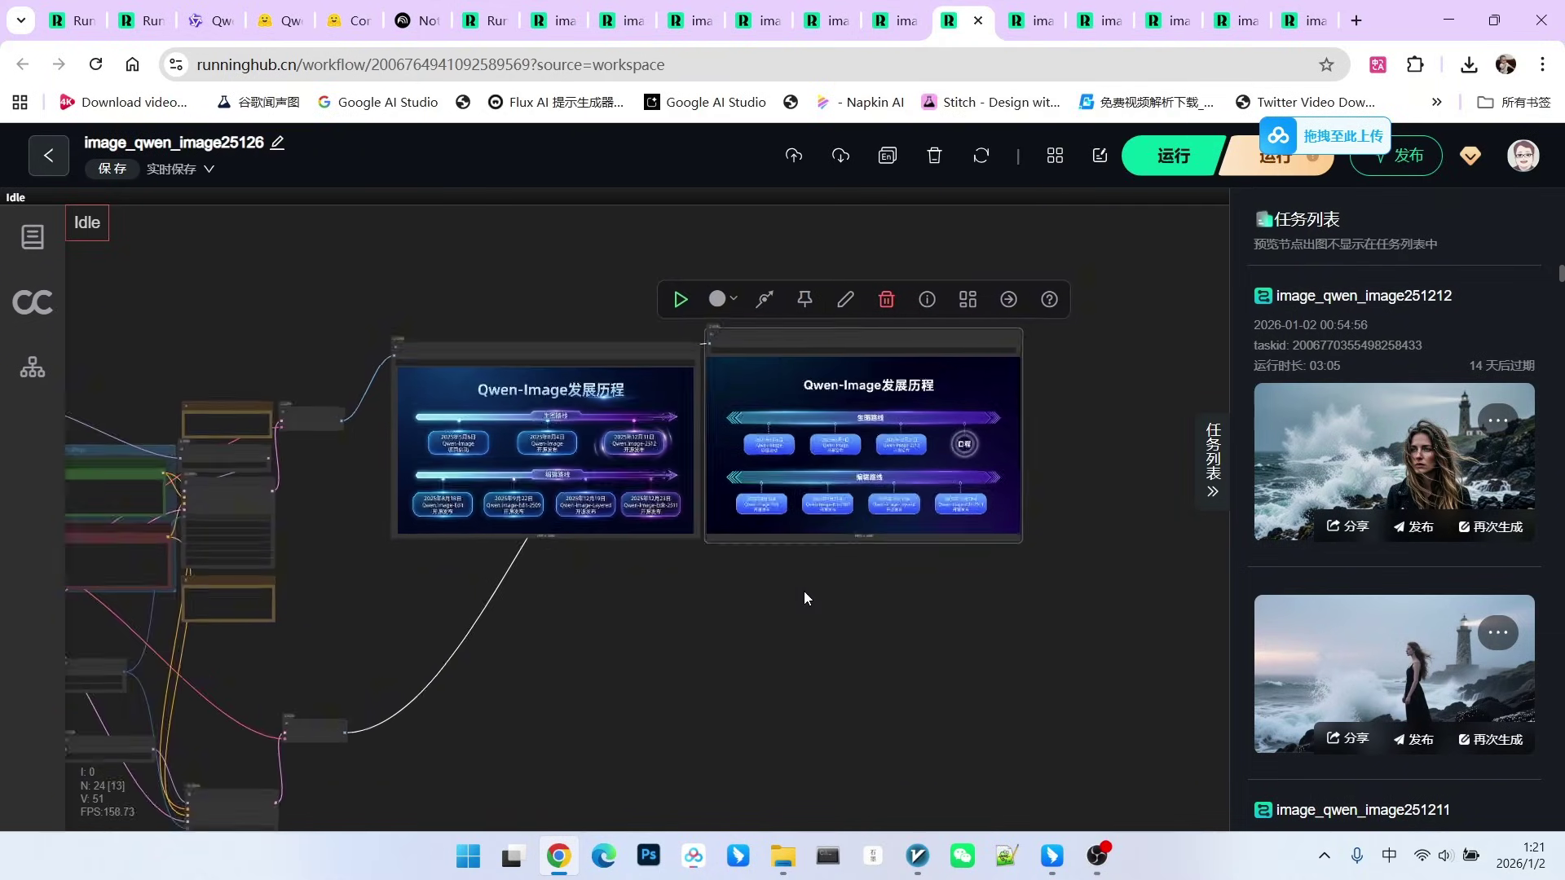
pyautogui.scroll(3, 800, 565)
pyautogui.scroll(-2, 839, 678)
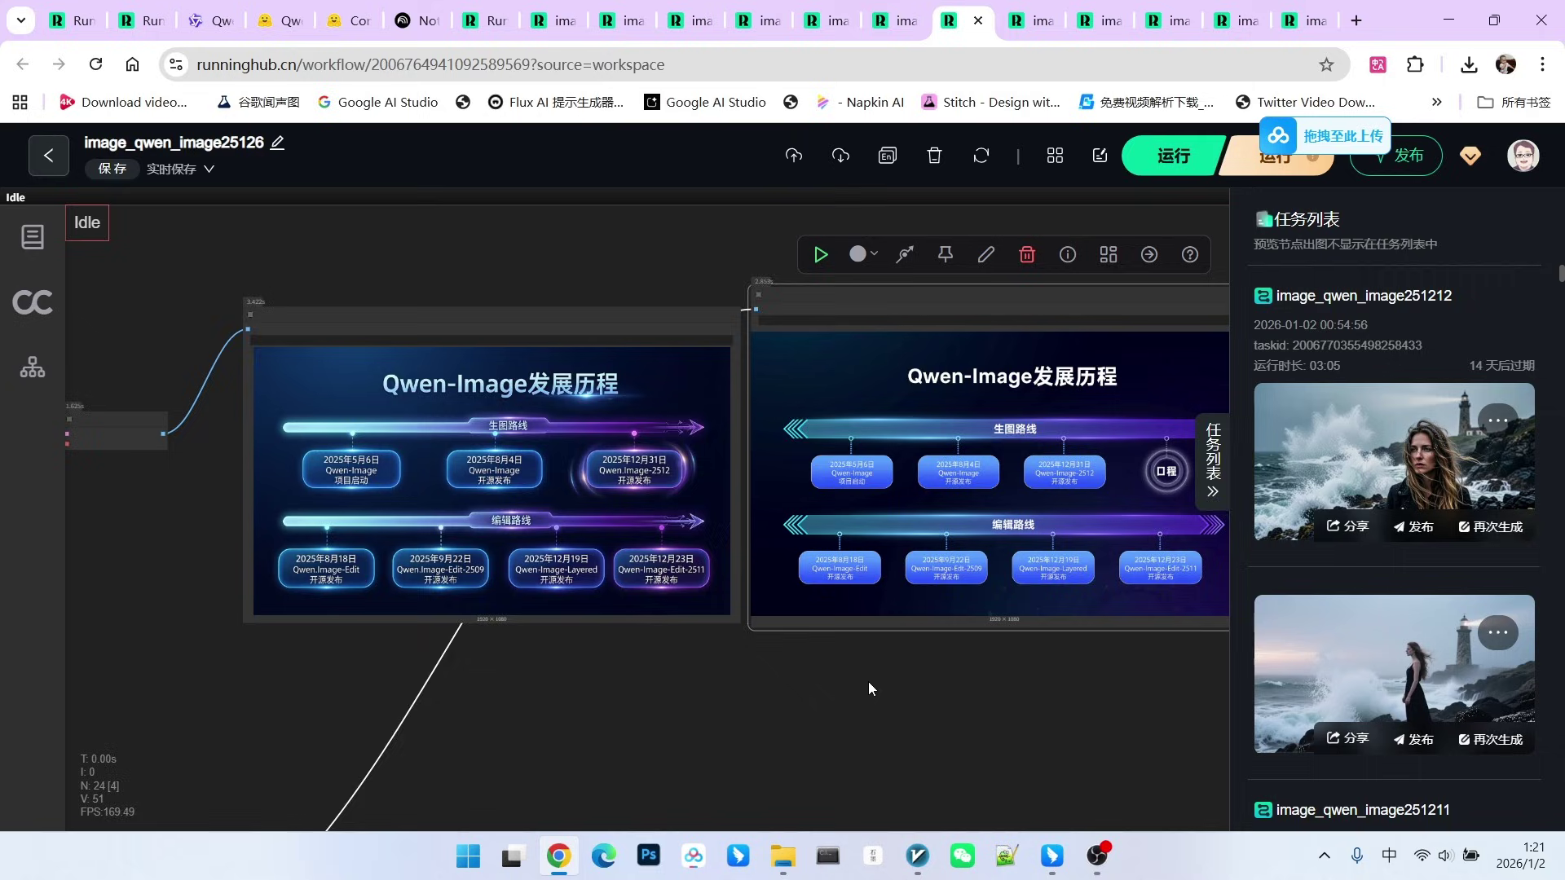
pyautogui.scroll(-1, 875, 680)
pyautogui.scroll(1, 960, 659)
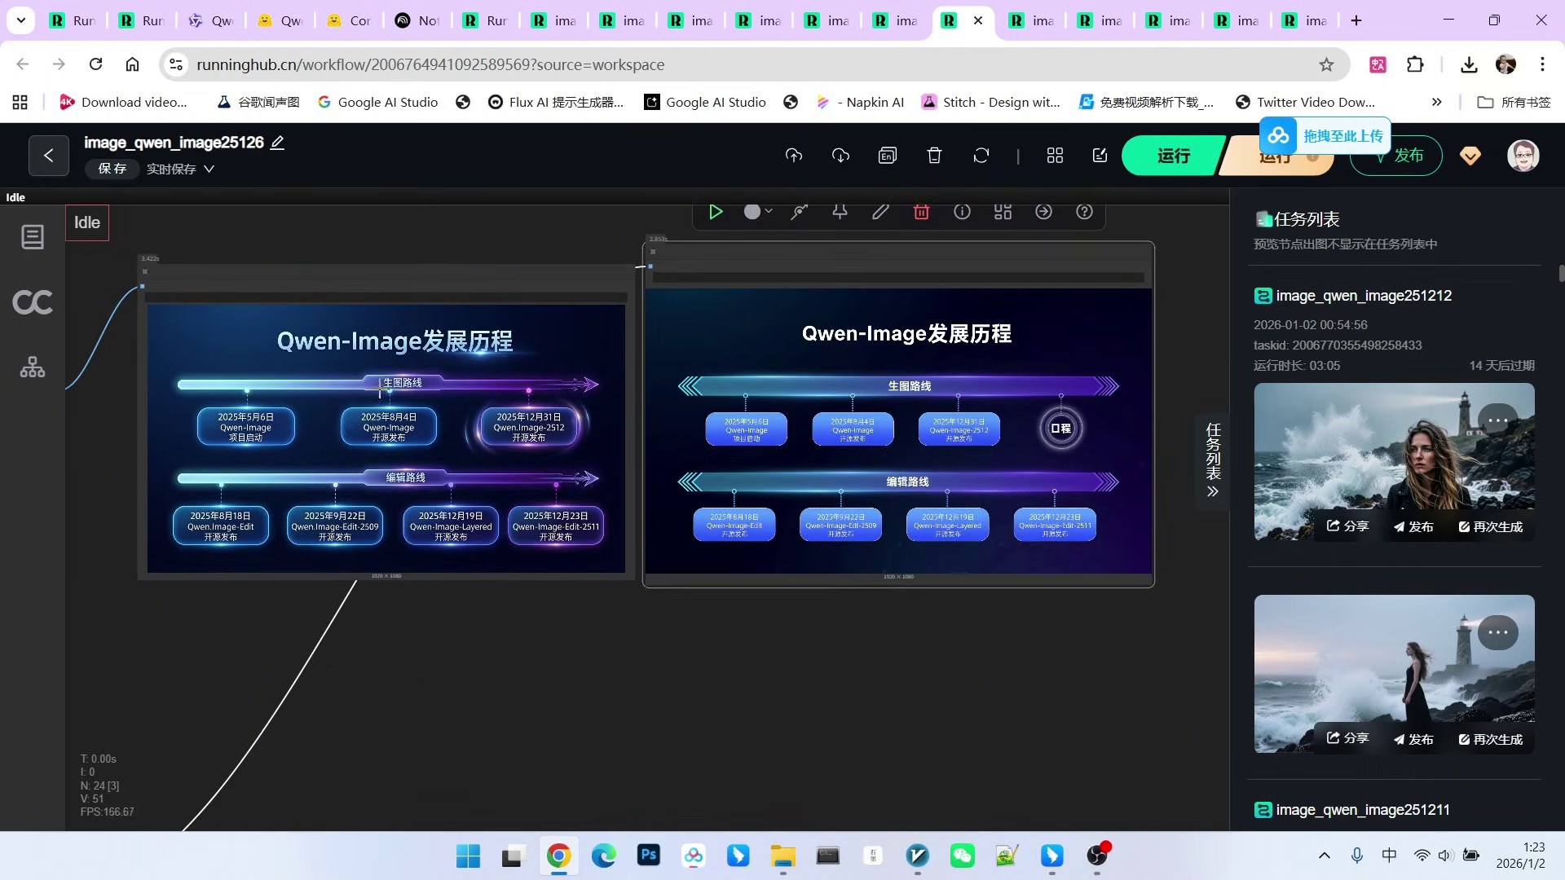
pyautogui.scroll(4, 1059, 465)
pyautogui.scroll(6, 1114, 423)
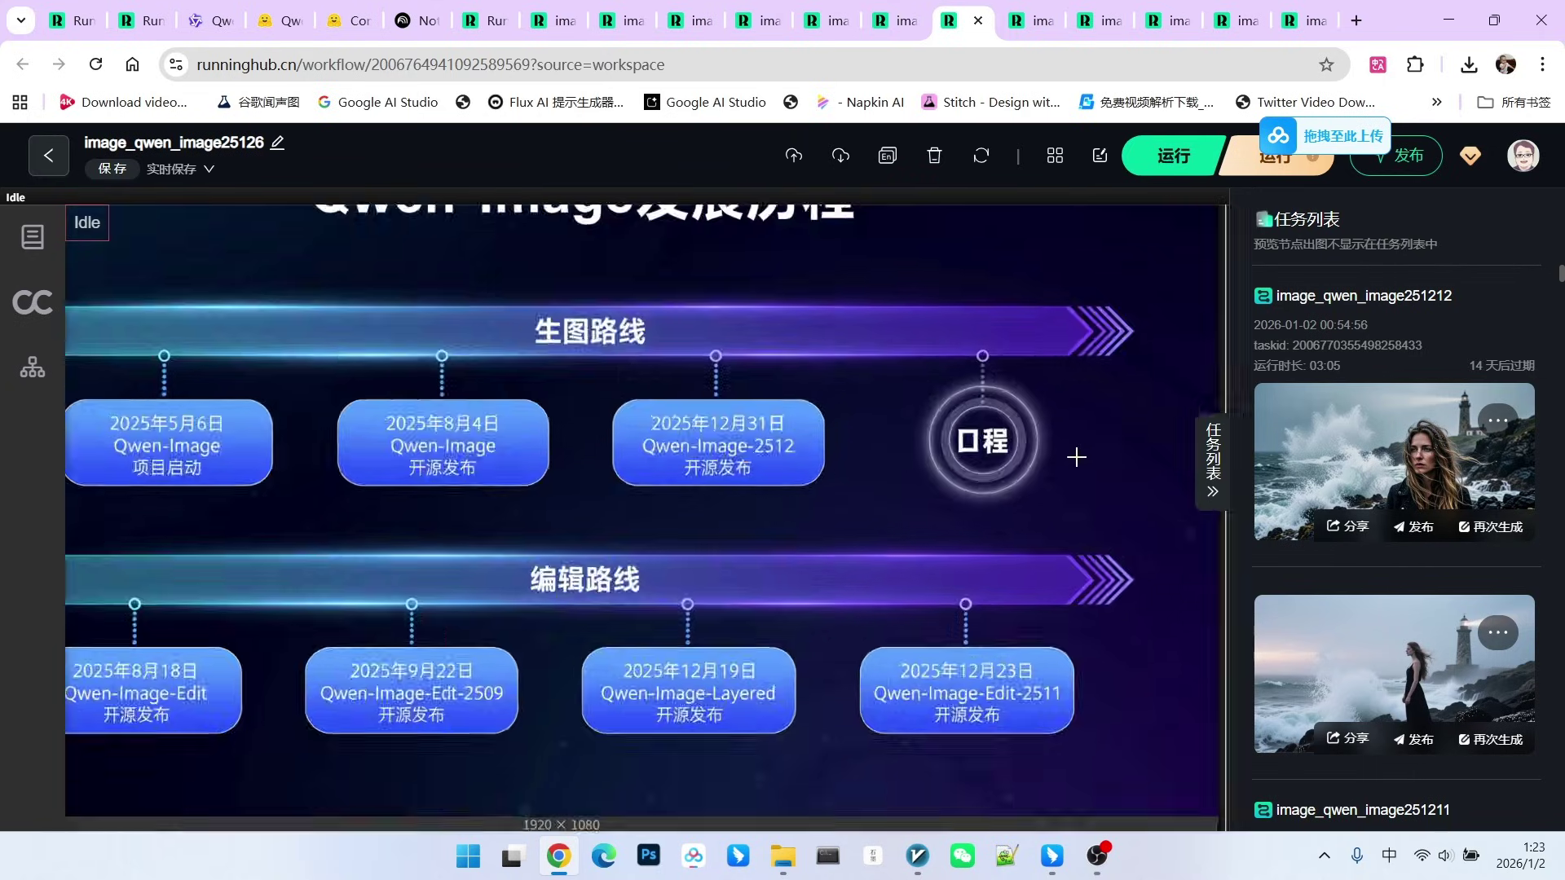
pyautogui.scroll(6, 1076, 454)
pyautogui.scroll(5, 1055, 441)
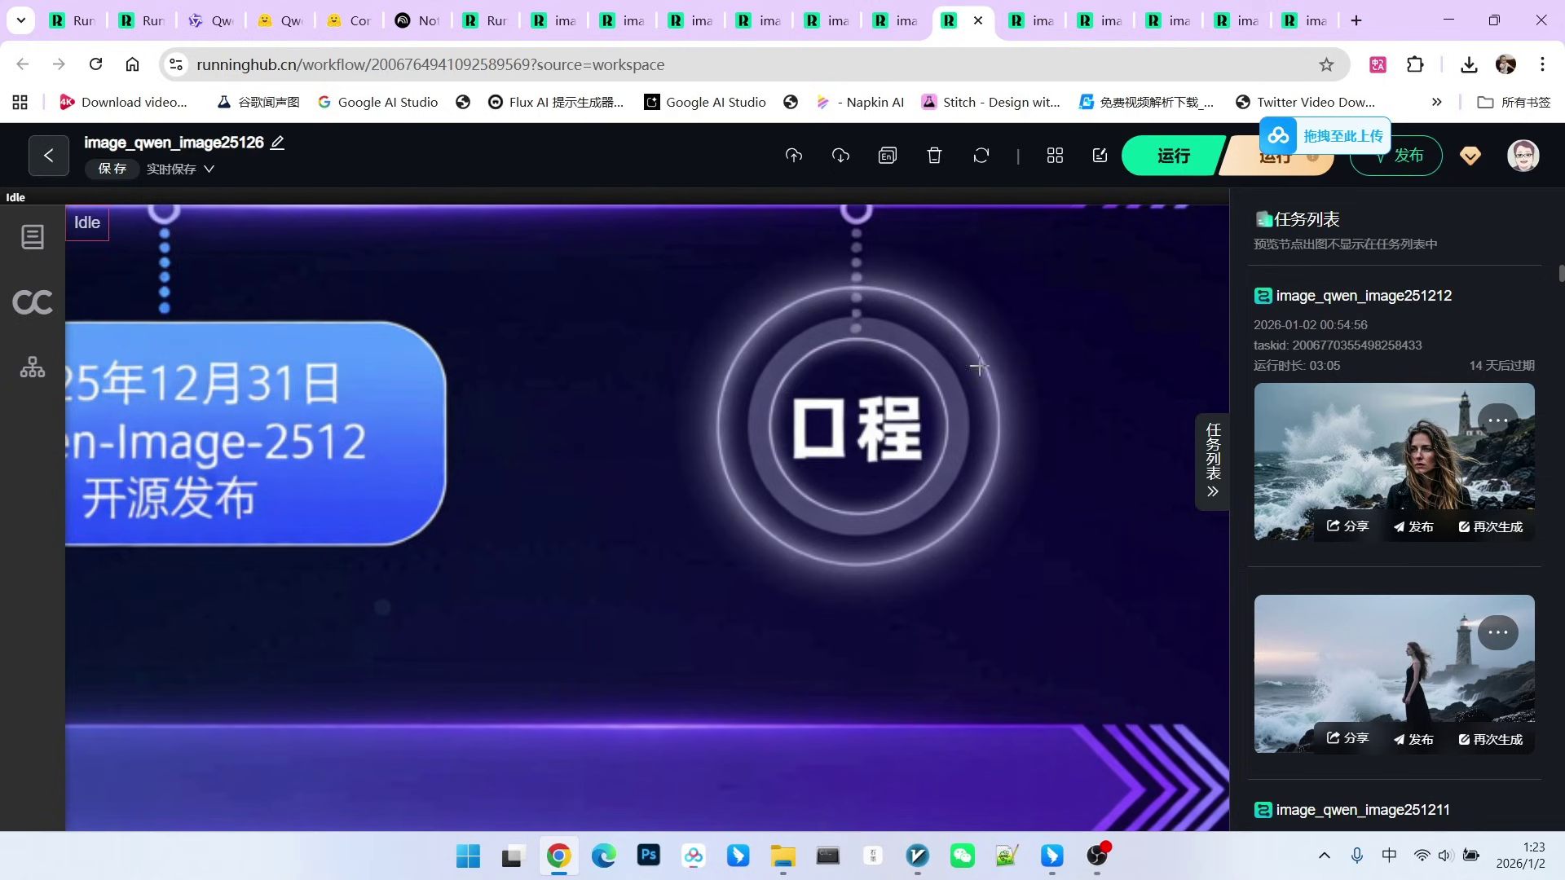
pyautogui.scroll(-3, 978, 368)
pyautogui.scroll(-8, 1056, 360)
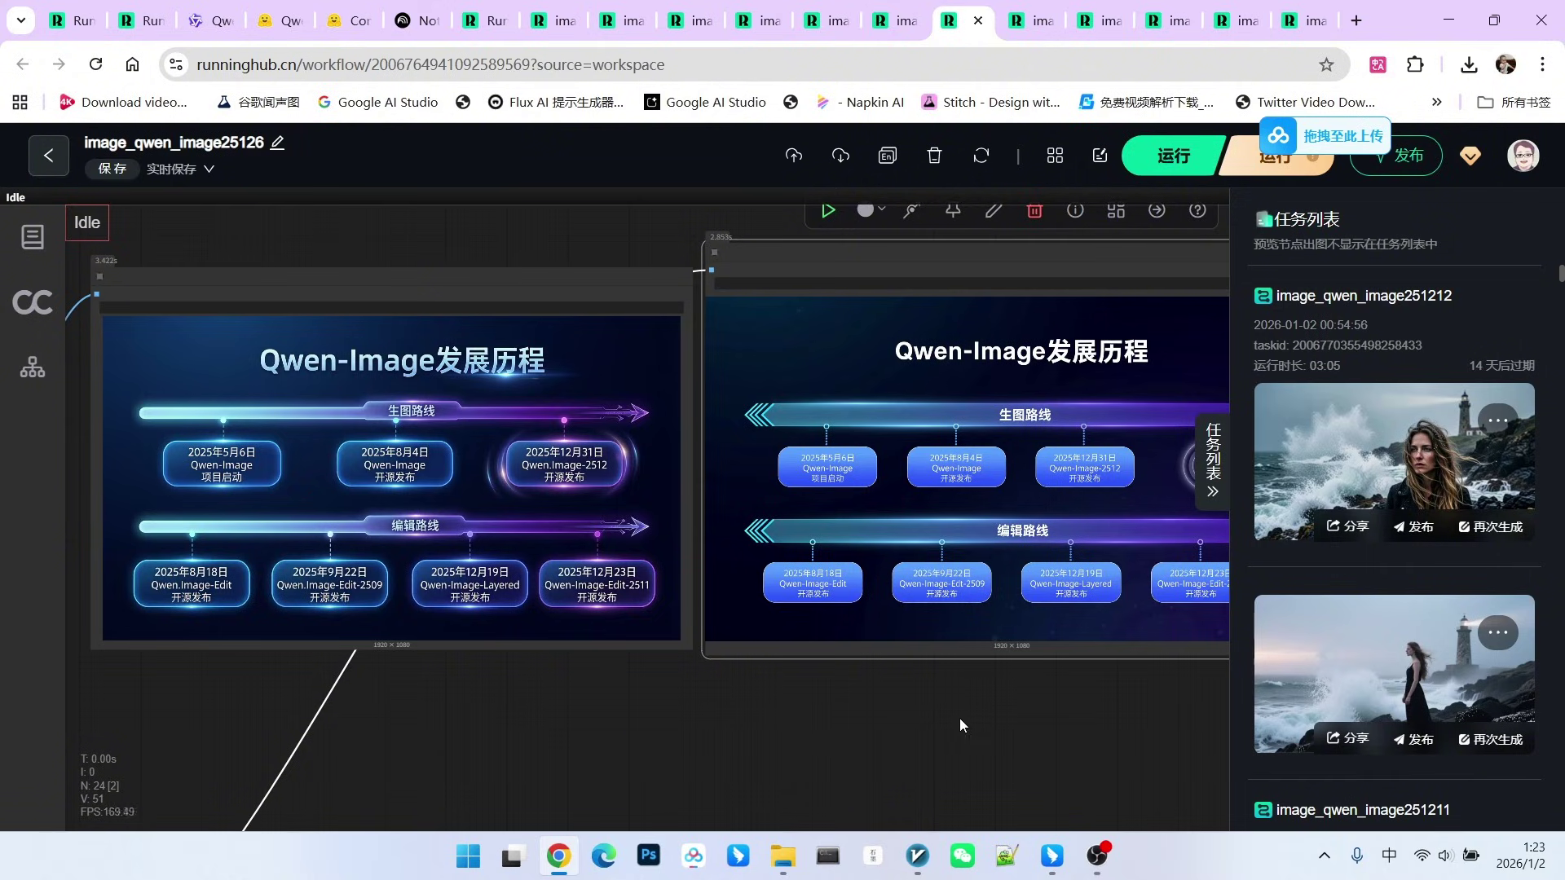
pyautogui.hscroll(2, 961, 719)
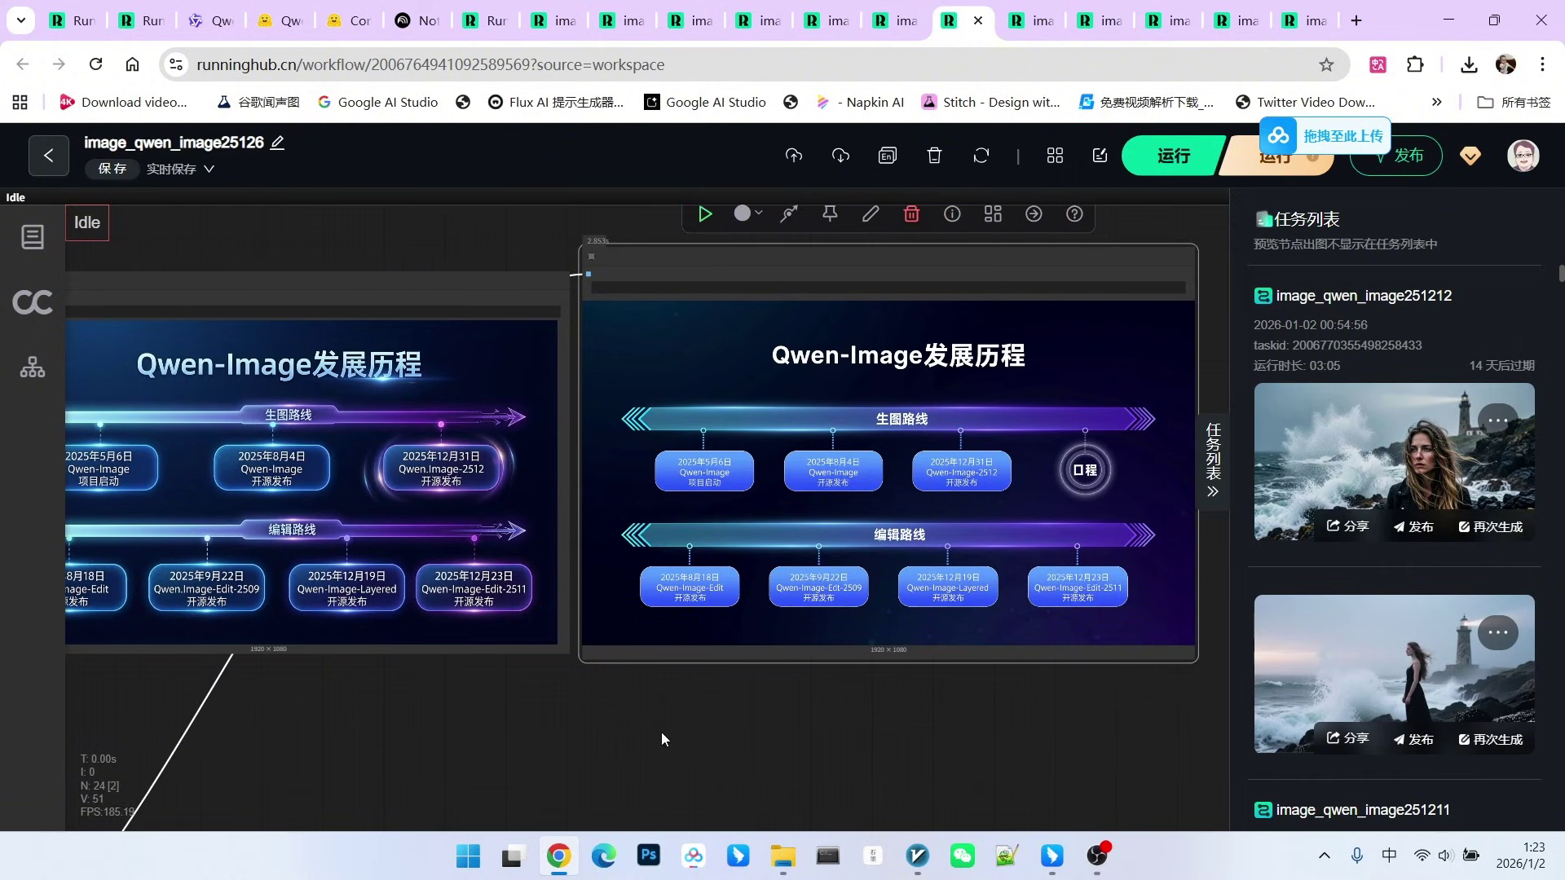
pyautogui.scroll(1, 622, 640)
pyautogui.scroll(1, 541, 647)
pyautogui.hscroll(1, 989, 642)
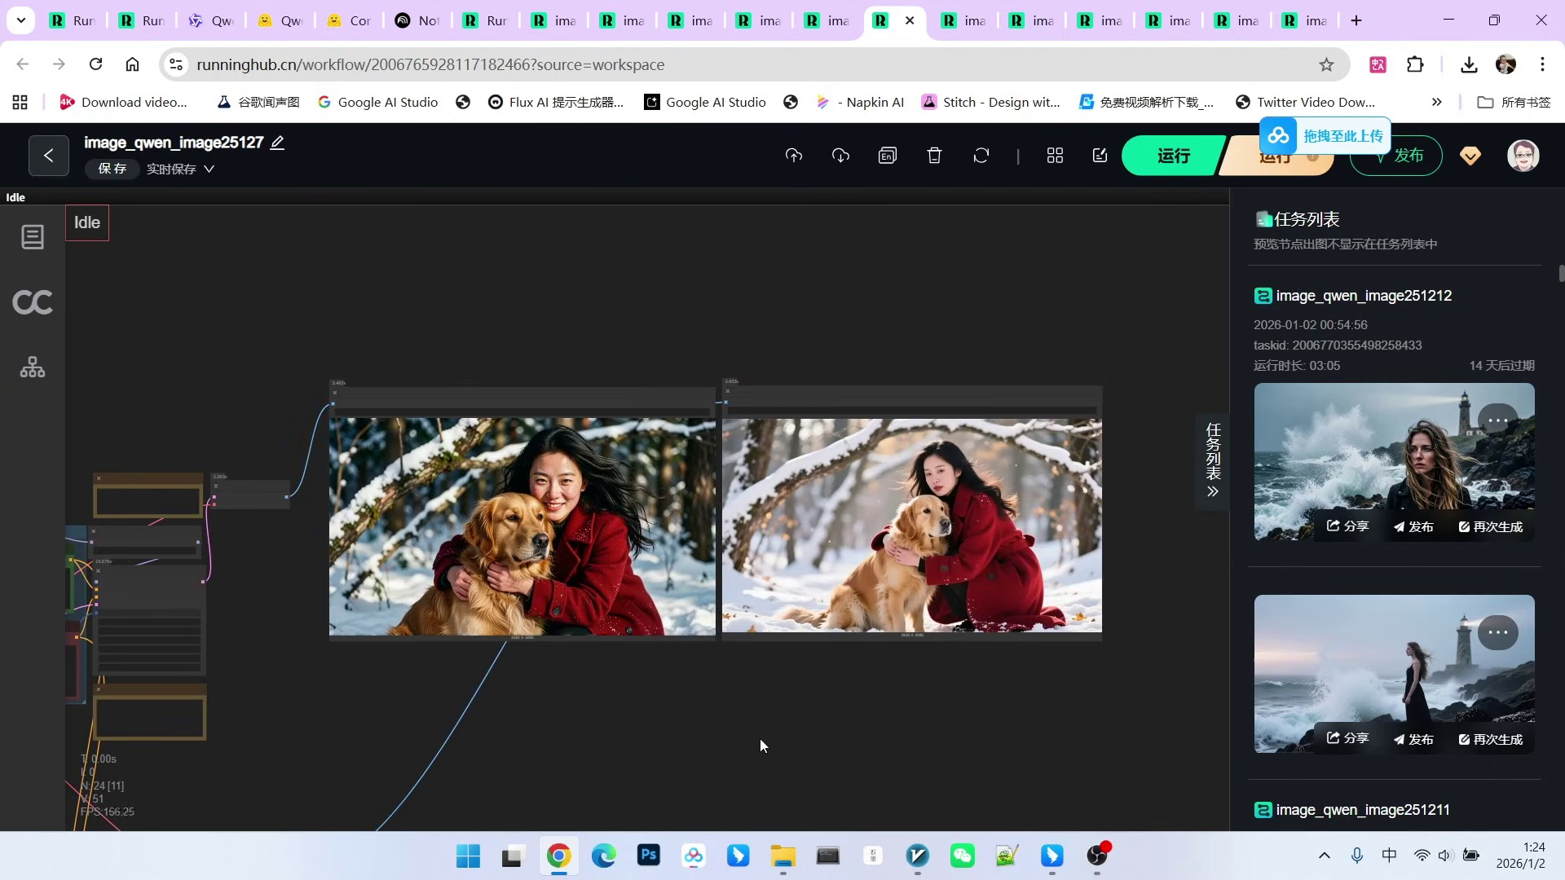
pyautogui.scroll(1, 648, 457)
pyautogui.scroll(1, 755, 466)
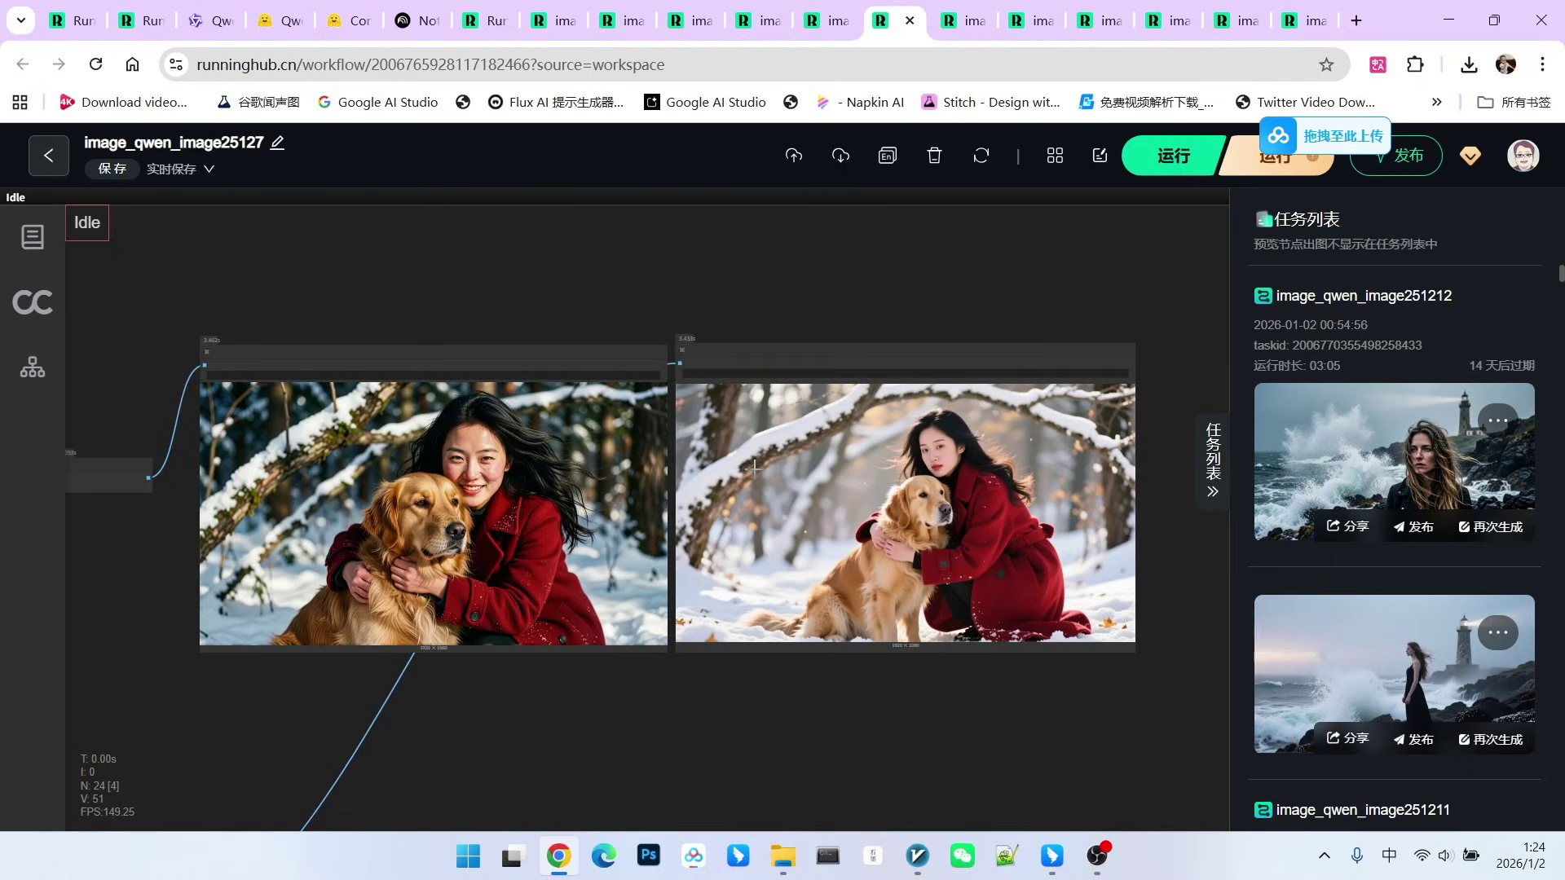
pyautogui.scroll(2, 1027, 591)
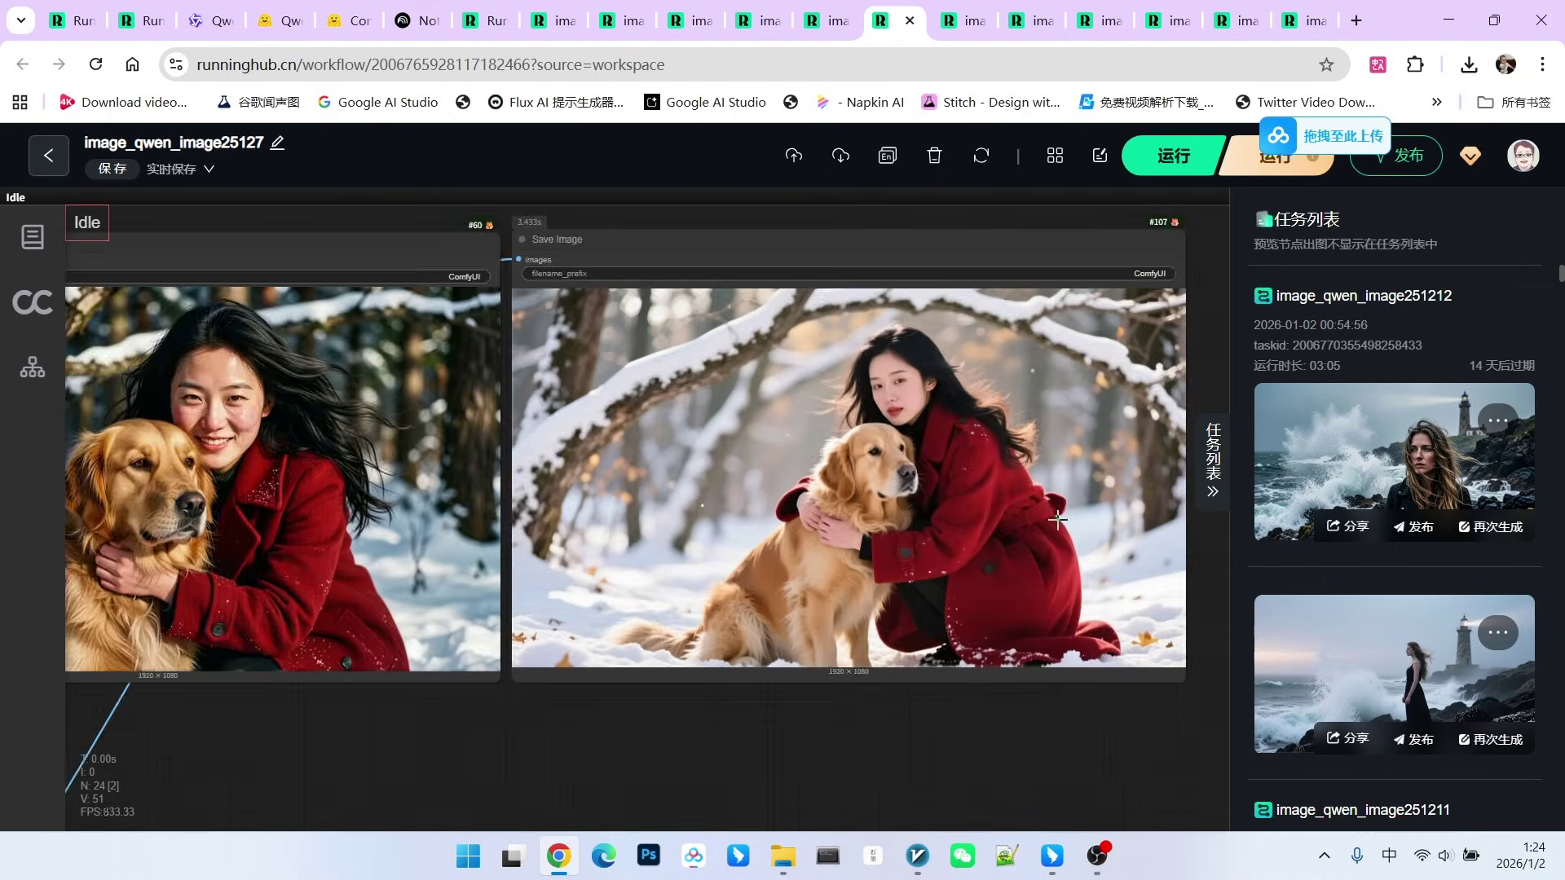
pyautogui.scroll(1, 954, 502)
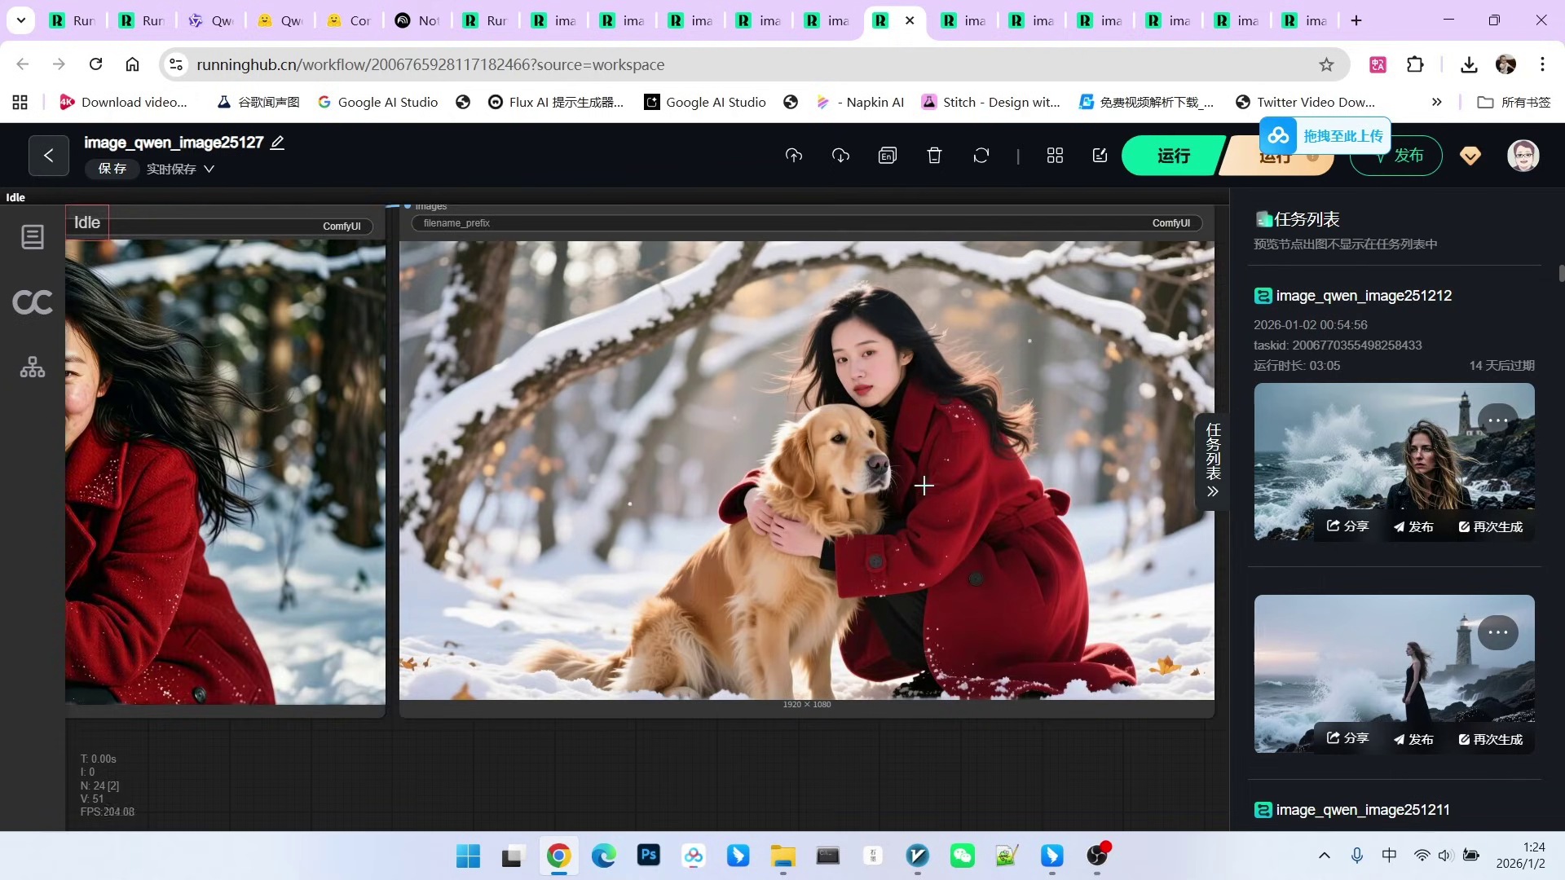
pyautogui.scroll(-2, 923, 490)
pyautogui.scroll(-1, 991, 412)
pyautogui.scroll(2, 832, 563)
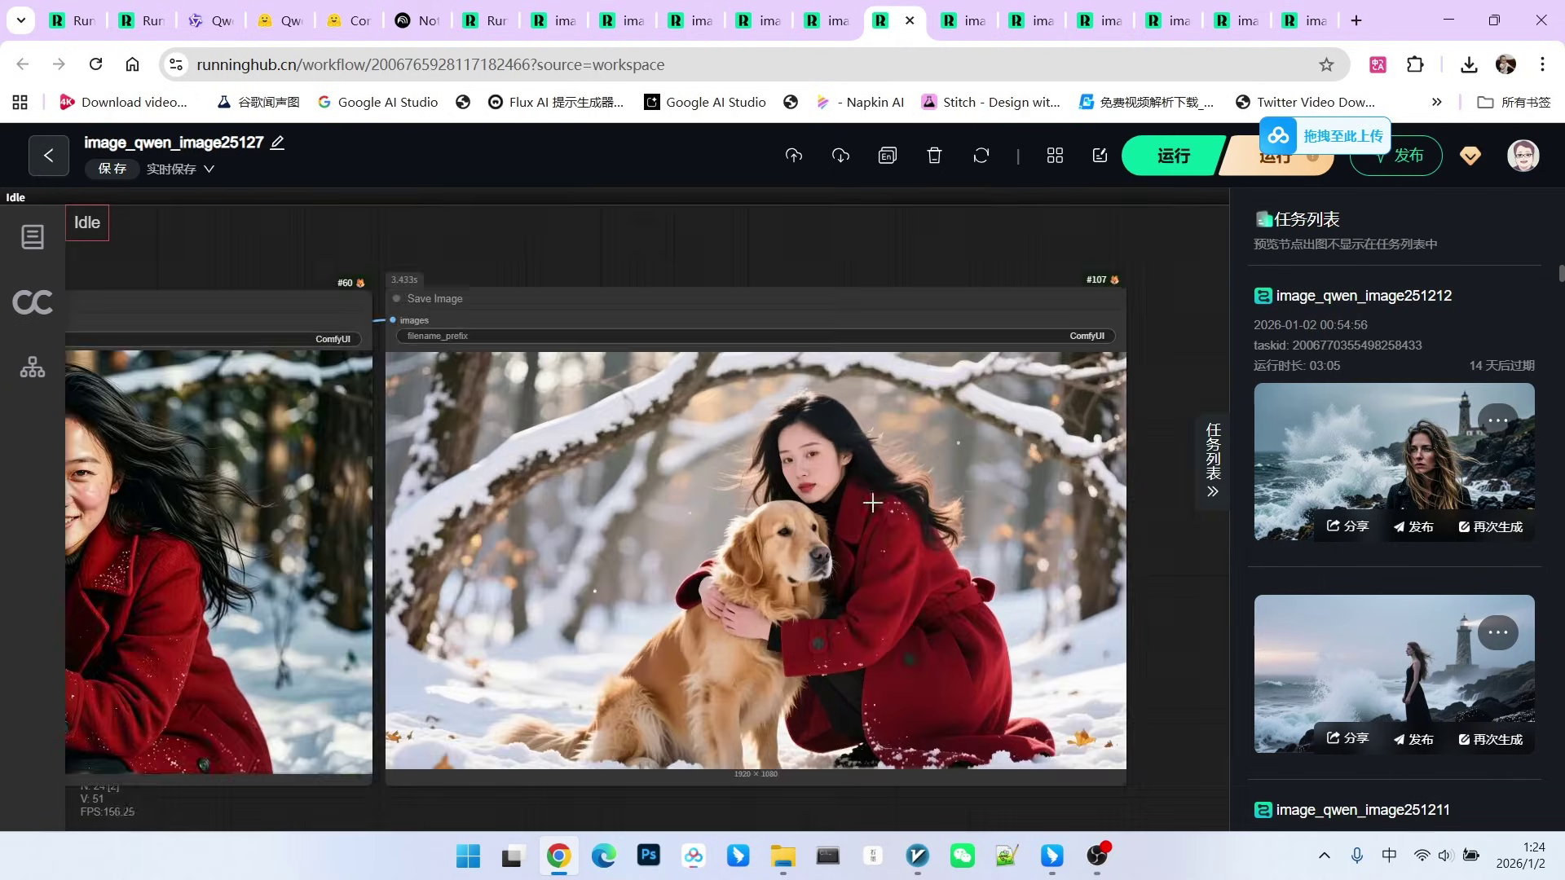
pyautogui.scroll(2, 757, 407)
pyautogui.scroll(1, 819, 422)
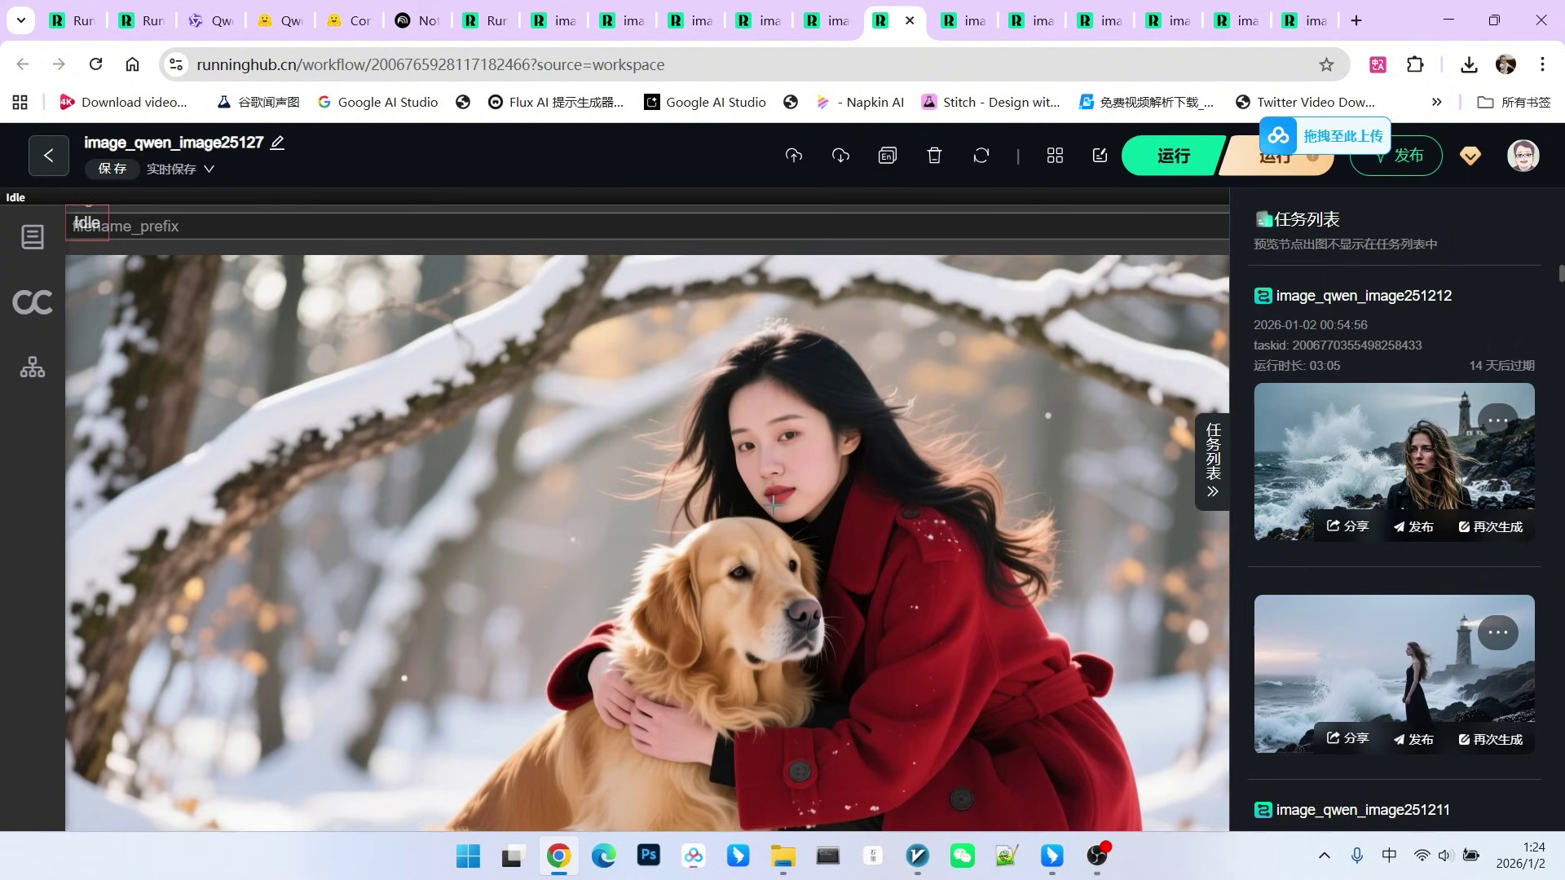
pyautogui.scroll(-2, 684, 429)
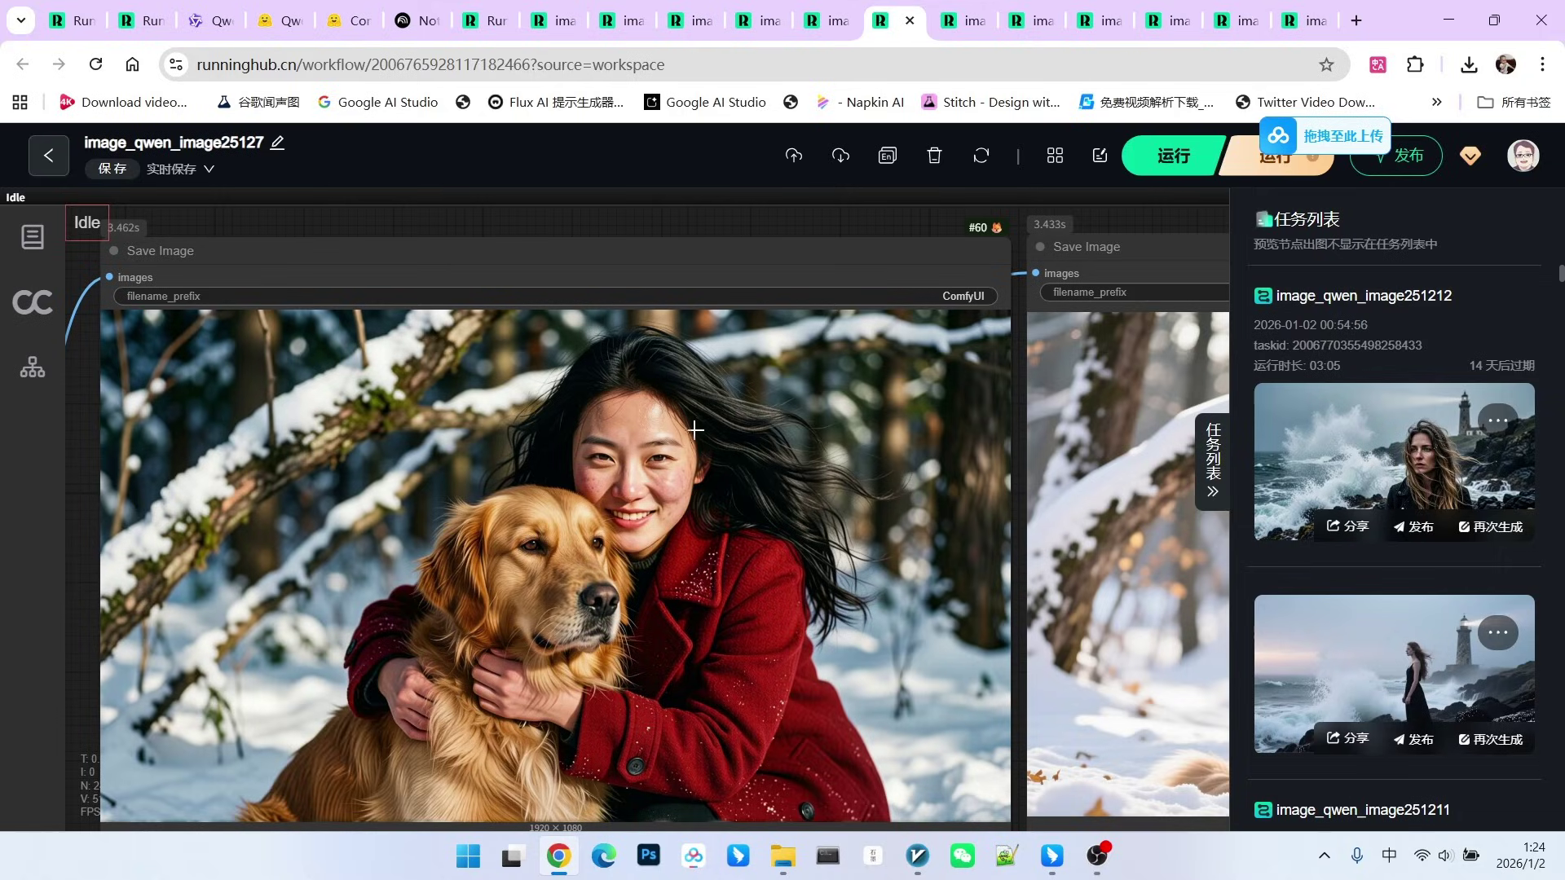
pyautogui.scroll(-1, 697, 430)
pyautogui.scroll(-1, 716, 446)
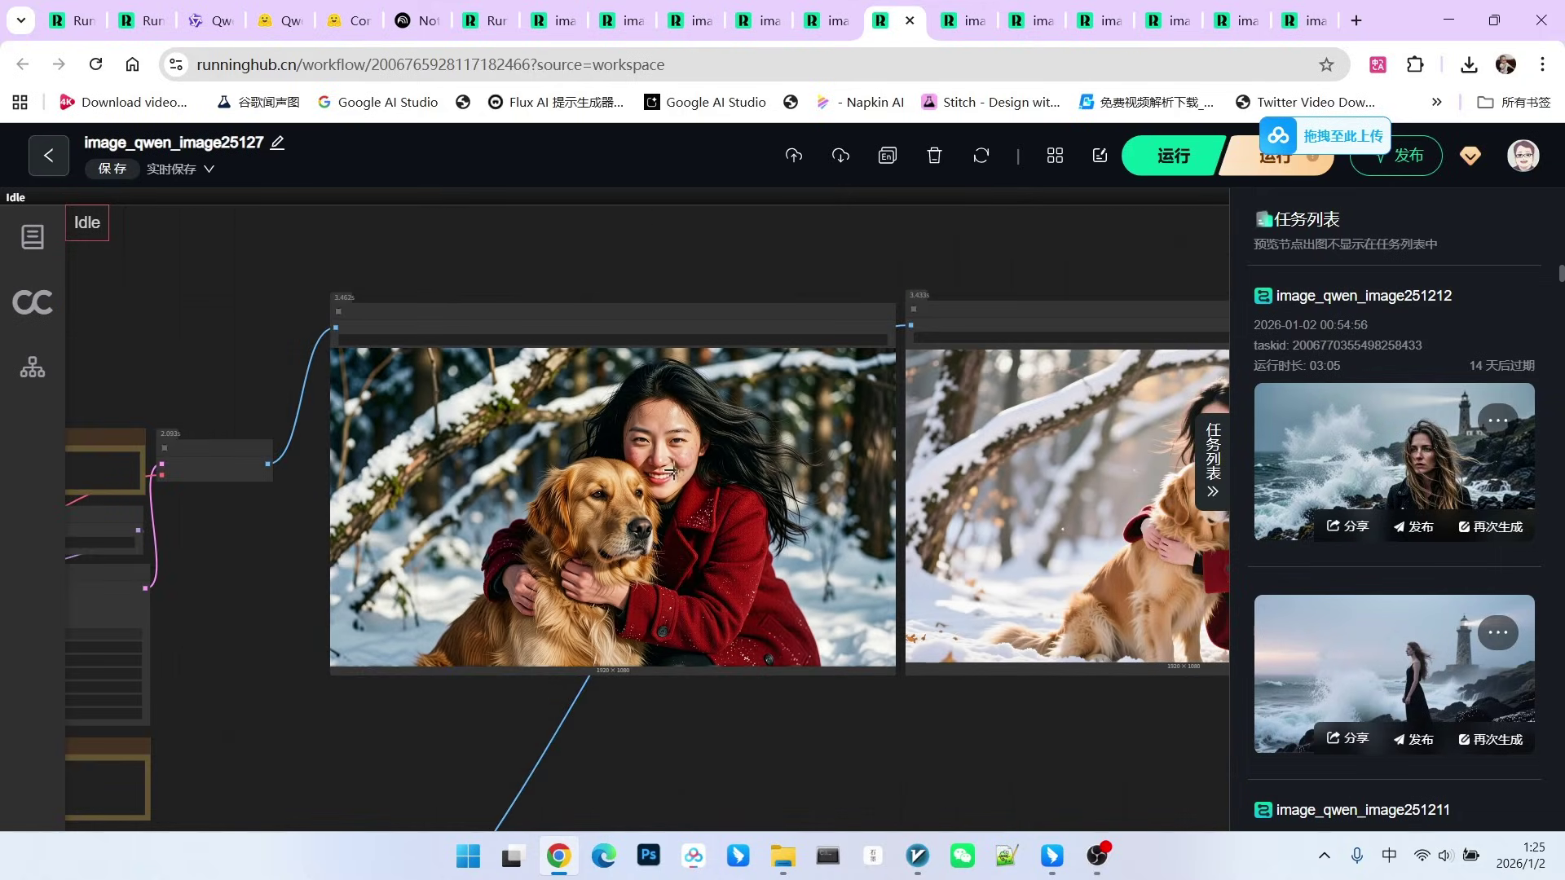
pyautogui.scroll(-1, 898, 686)
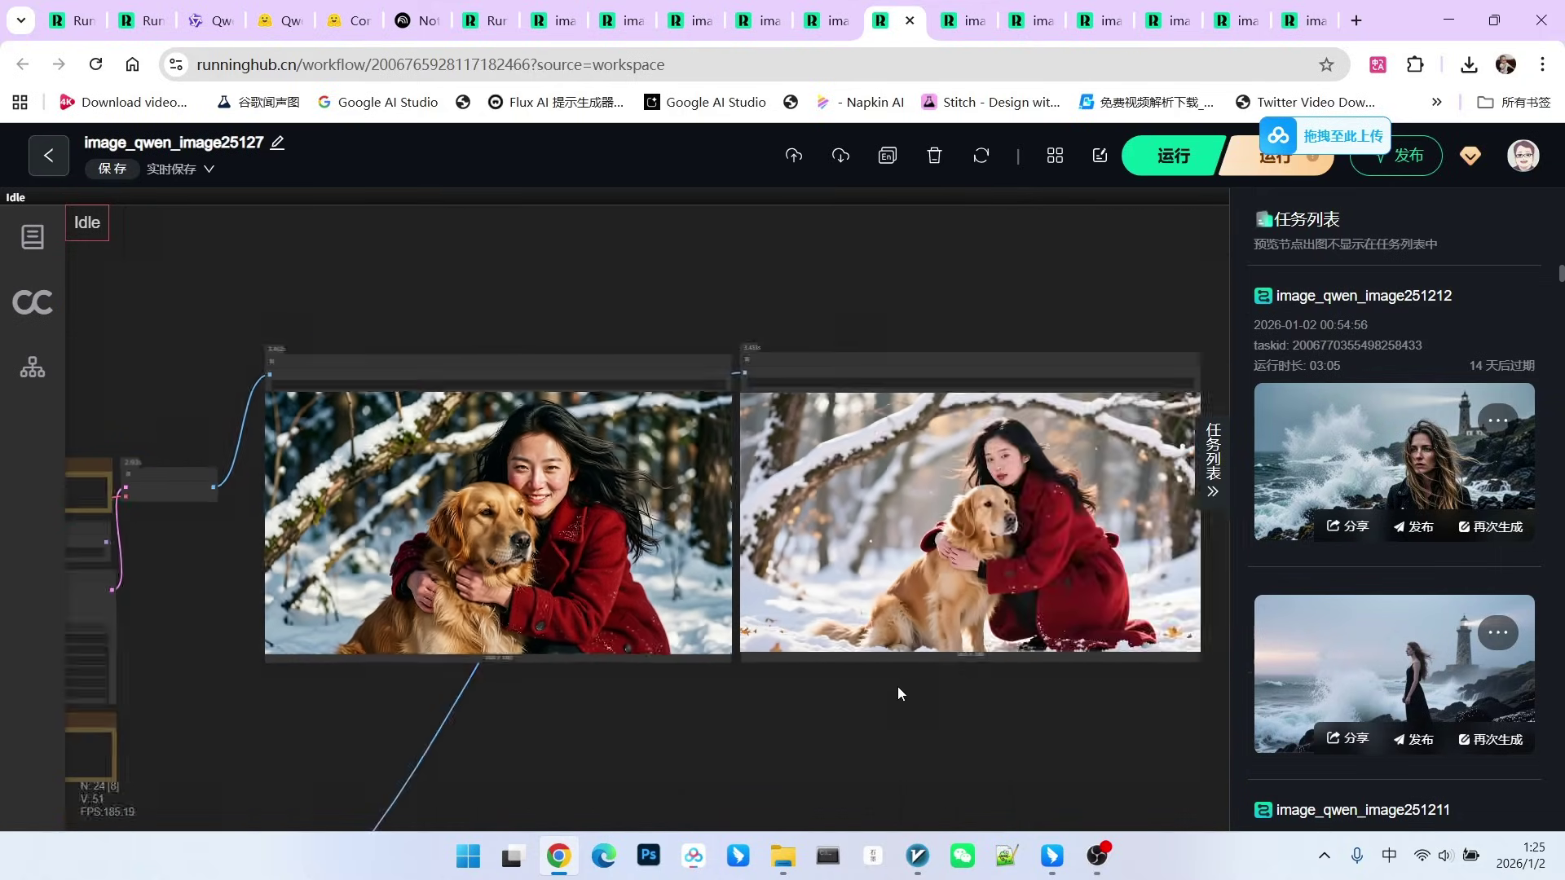
pyautogui.scroll(1, 899, 660)
pyautogui.scroll(2, 533, 492)
pyautogui.scroll(1, 533, 494)
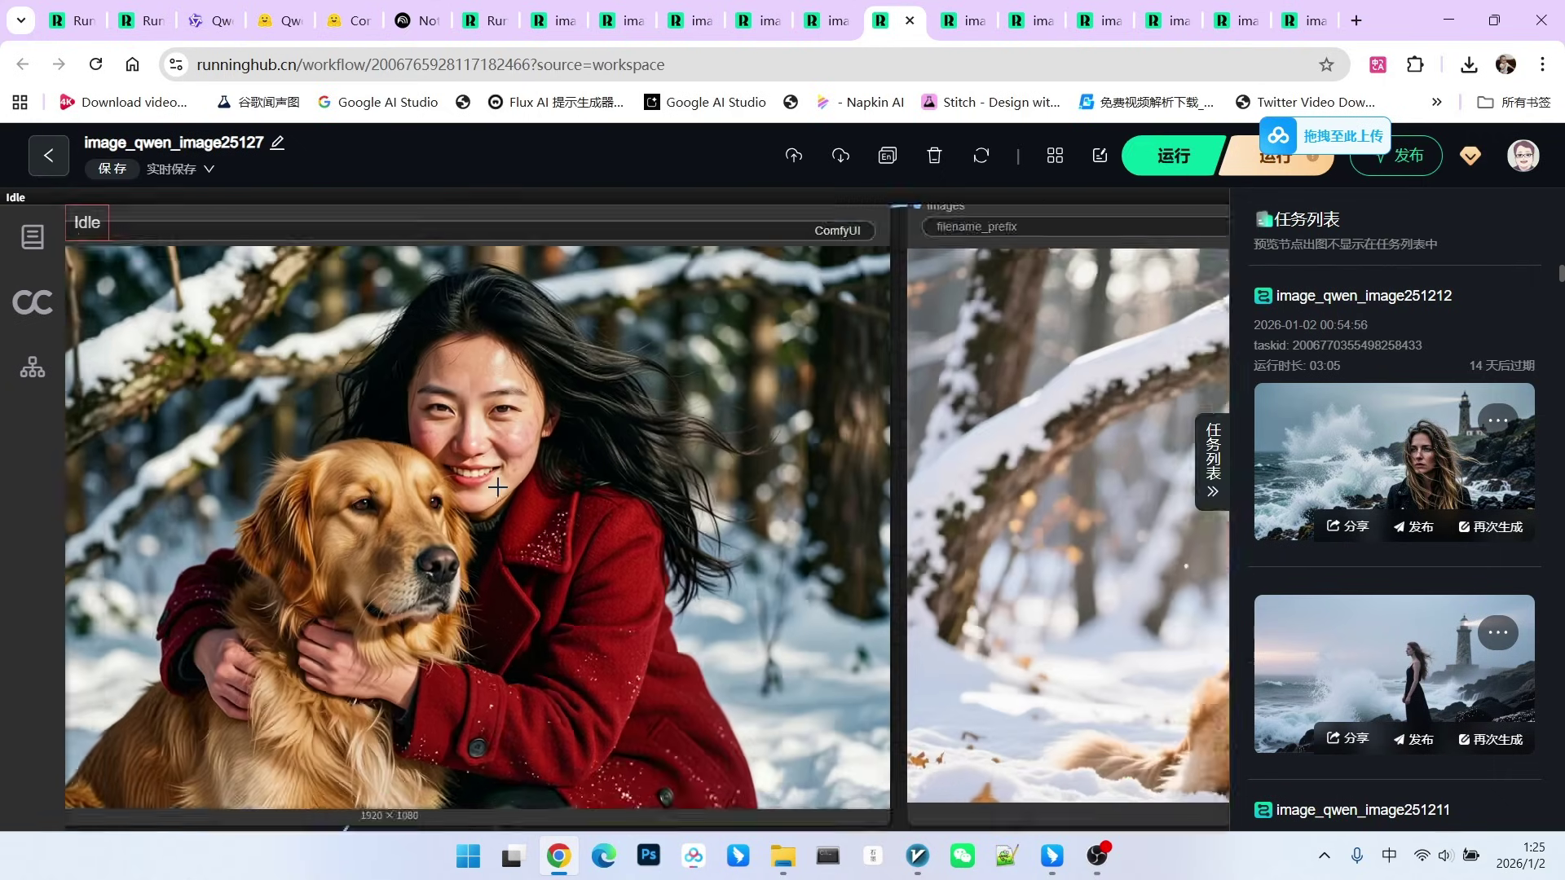
pyautogui.scroll(1, 526, 495)
pyautogui.scroll(2, 285, 564)
pyautogui.scroll(1, 347, 498)
pyautogui.scroll(-1, 506, 330)
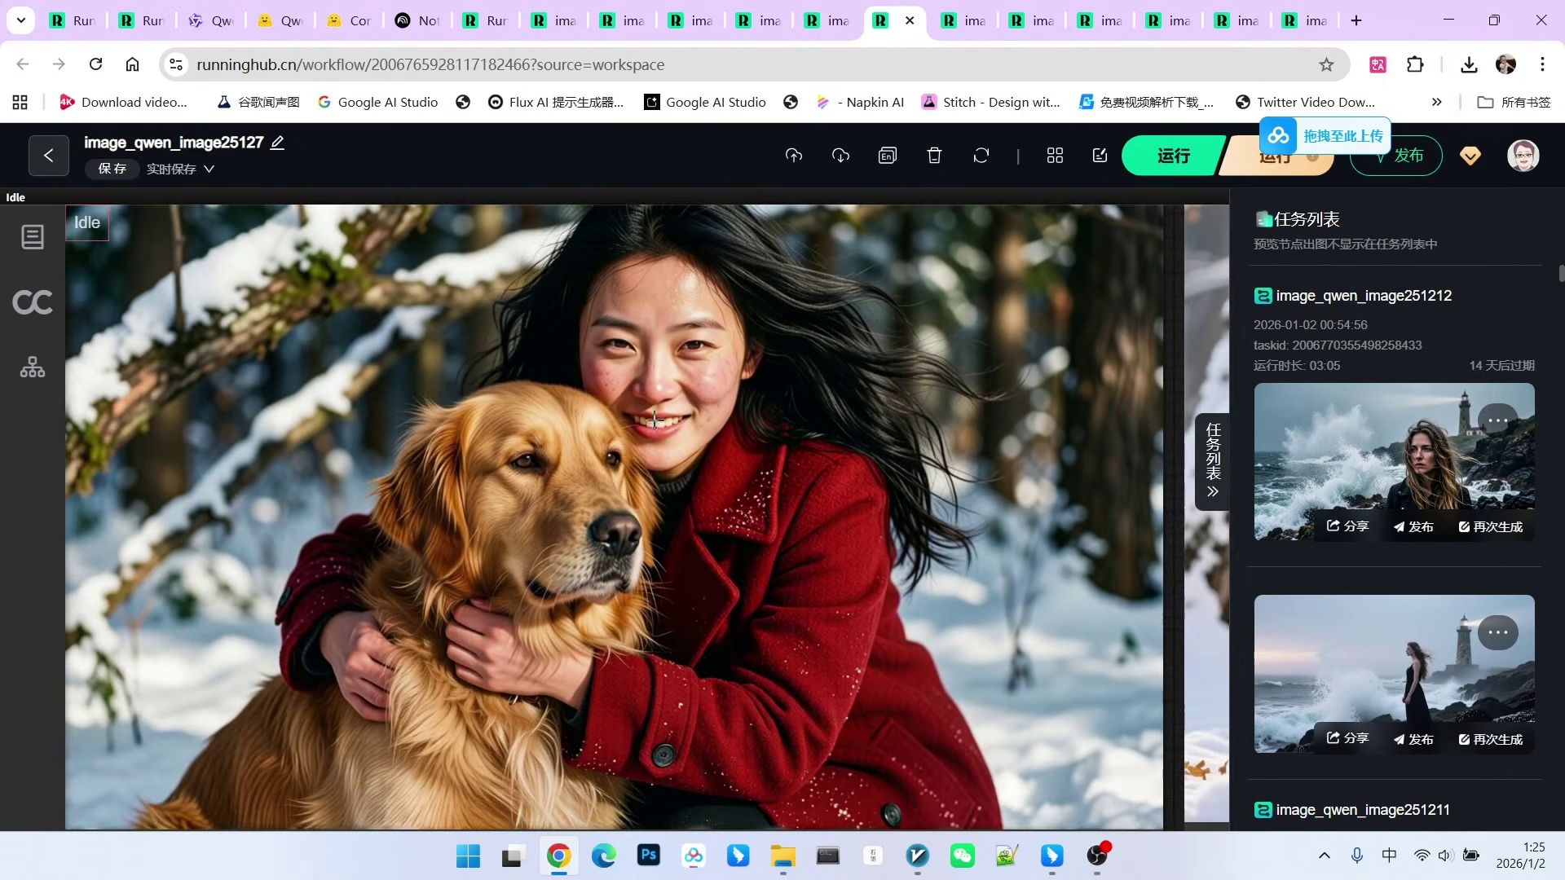
pyautogui.scroll(-1, 683, 377)
pyautogui.scroll(-1, 644, 362)
pyautogui.scroll(-3, 643, 361)
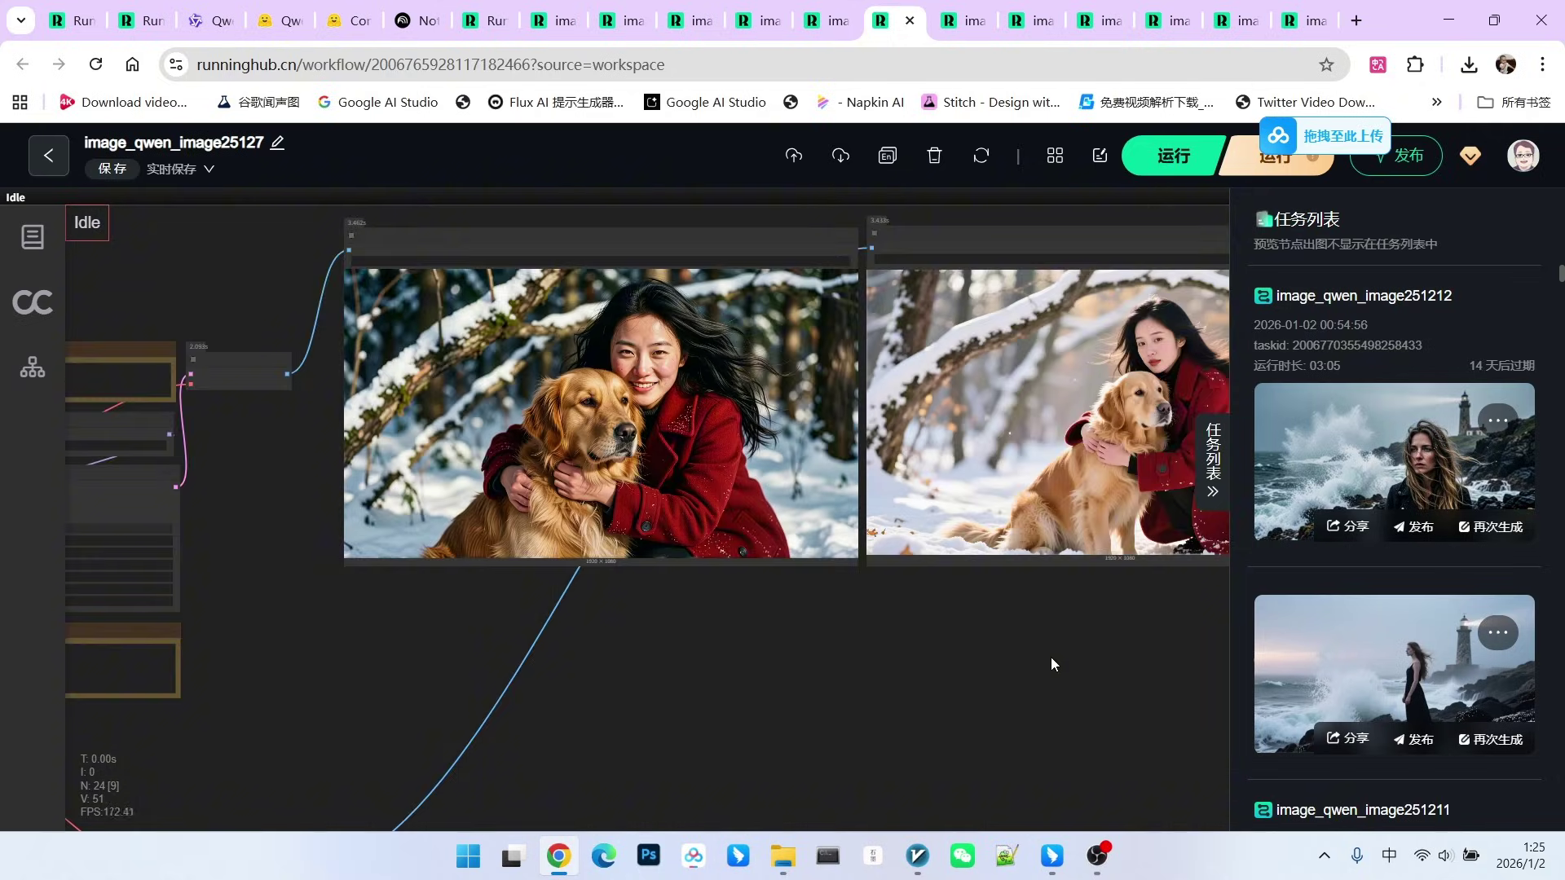
# Pan the canvas to bring both woman-and-dog output images into view and centred
pyautogui.moveTo(1051, 656); pyautogui.dragTo(835, 699)
pyautogui.scroll(3, 464, 484)
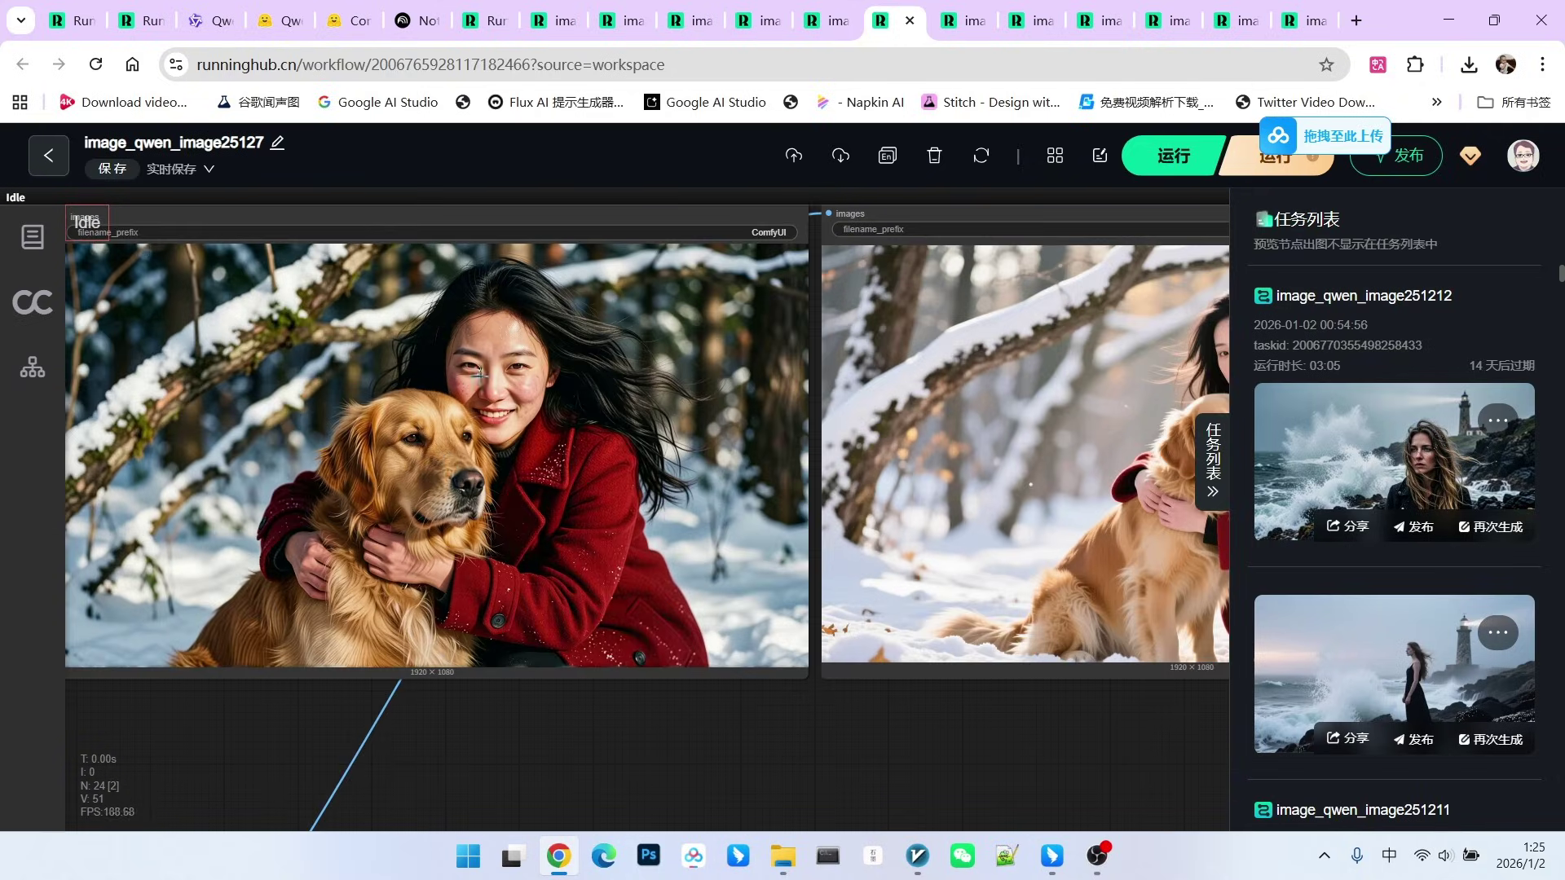
pyautogui.moveTo(1116, 751); pyautogui.dragTo(716, 783)
pyautogui.scroll(1, 820, 407)
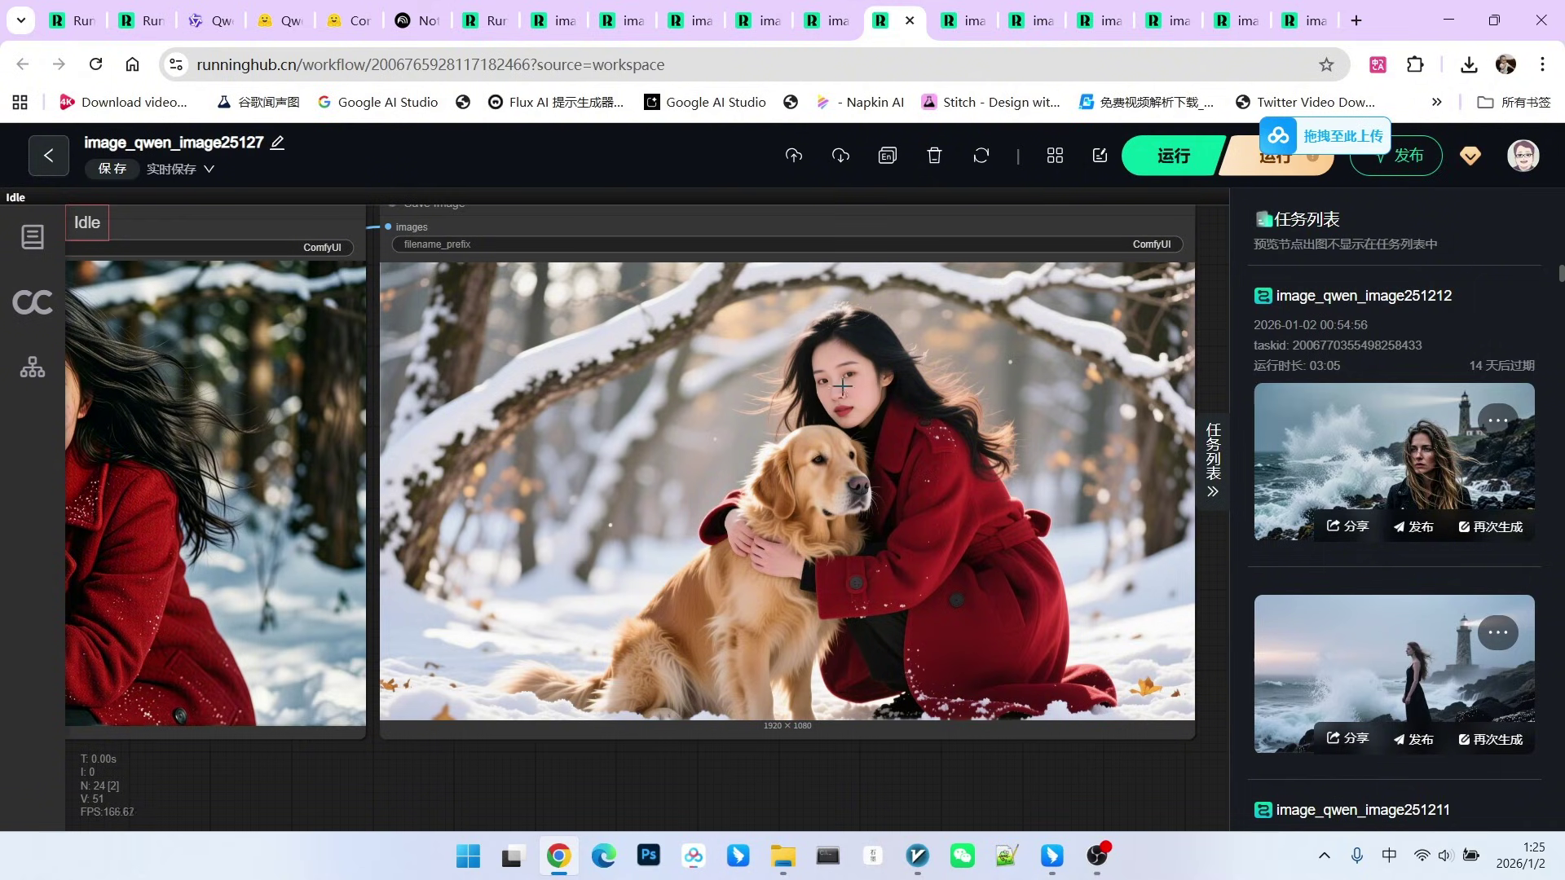
pyautogui.scroll(-3, 877, 381)
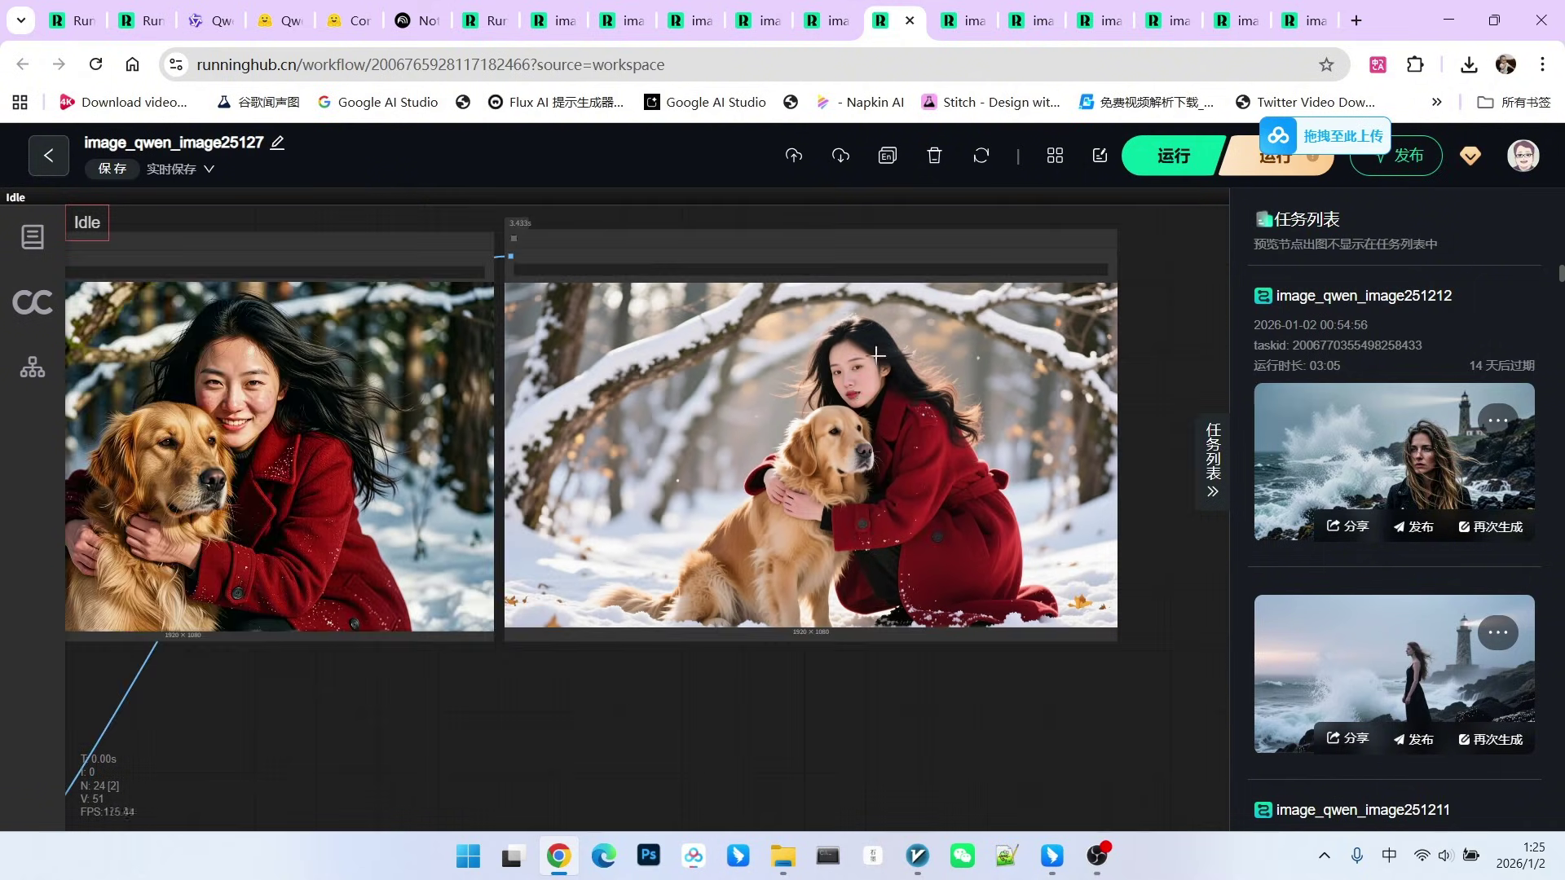
pyautogui.scroll(1, 621, 744)
pyautogui.scroll(2, 604, 385)
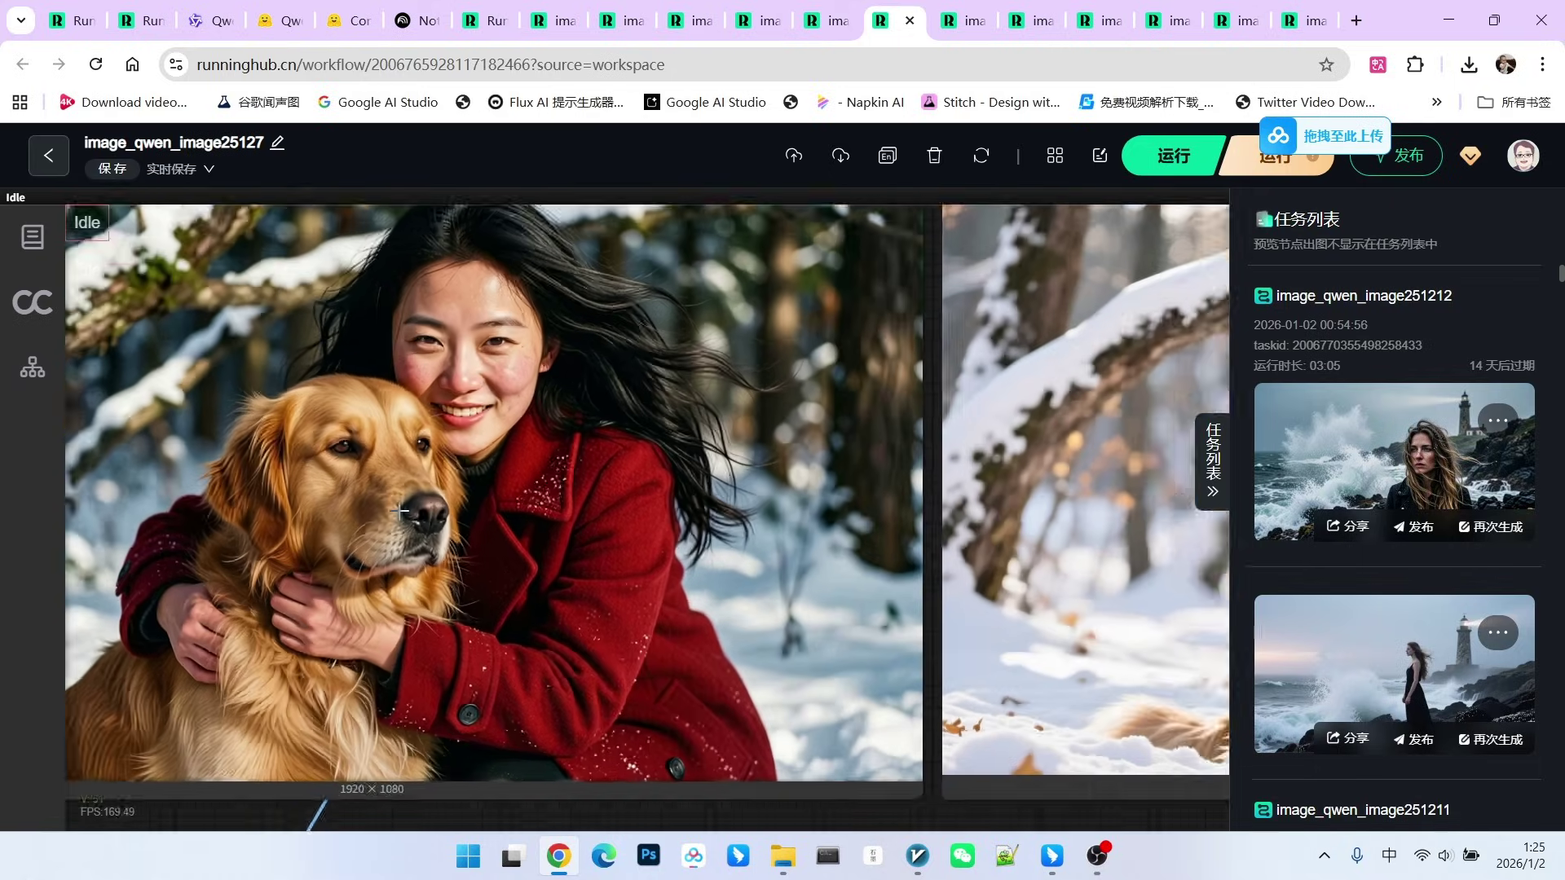
pyautogui.scroll(1, 603, 385)
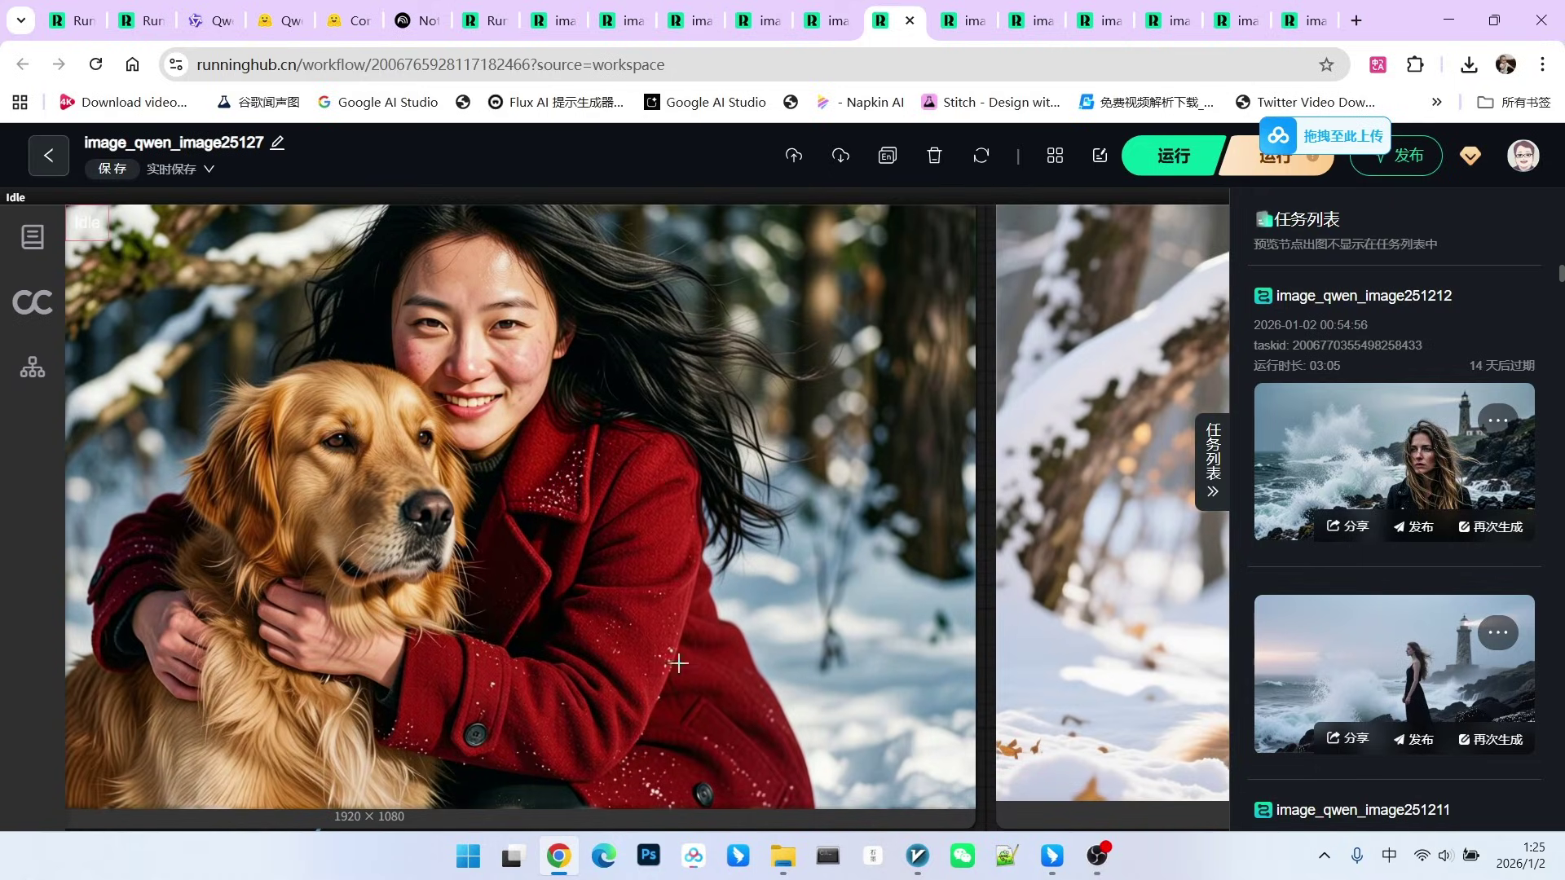
pyautogui.scroll(-2, 622, 514)
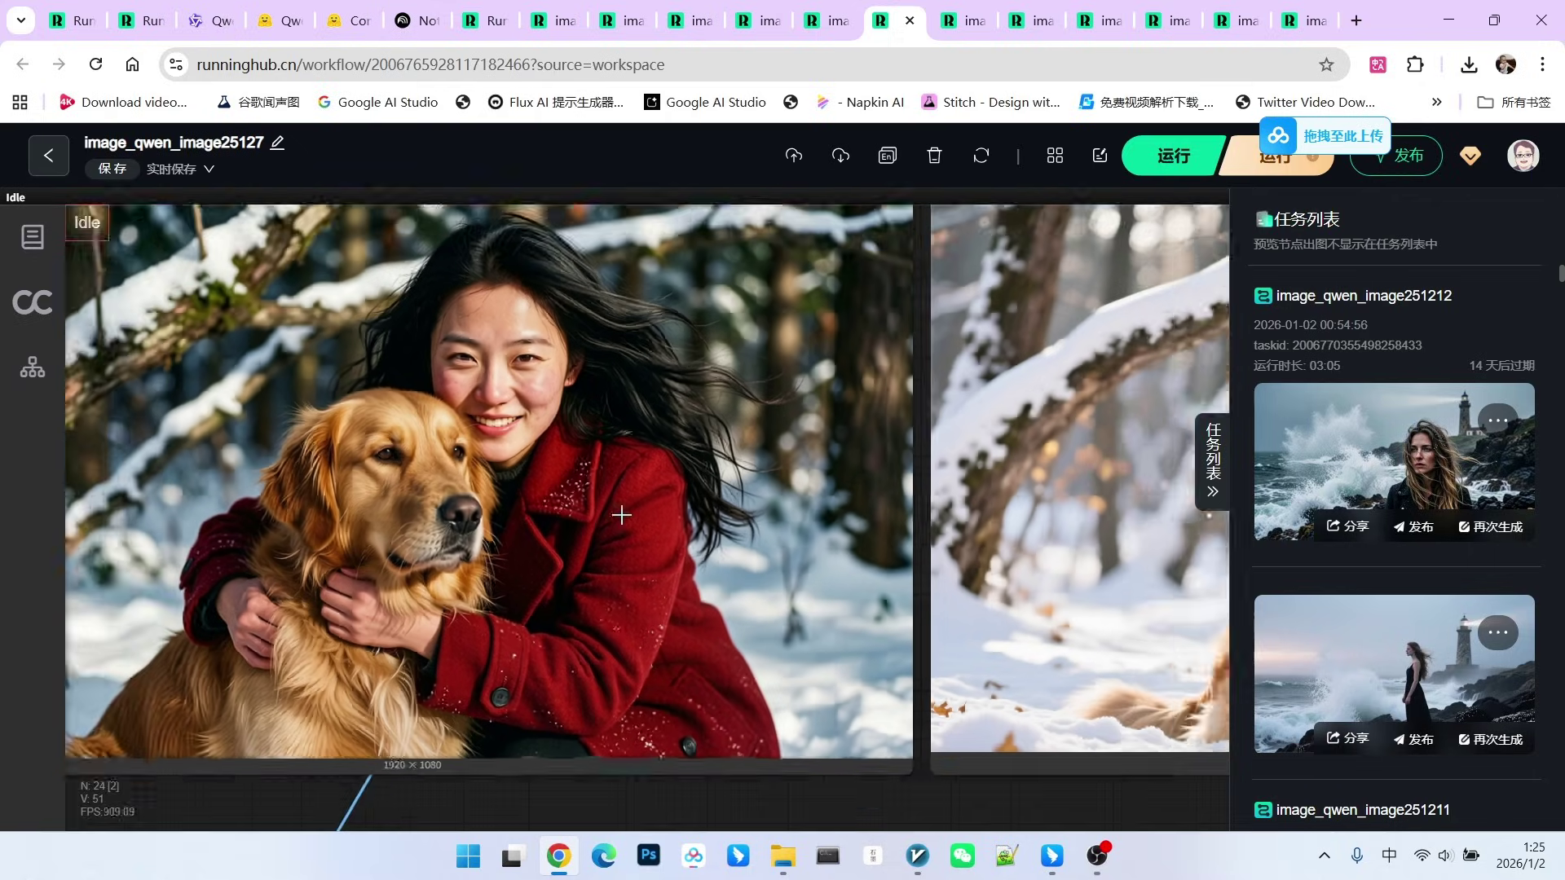
pyautogui.scroll(-2, 616, 521)
pyautogui.scroll(4, 796, 522)
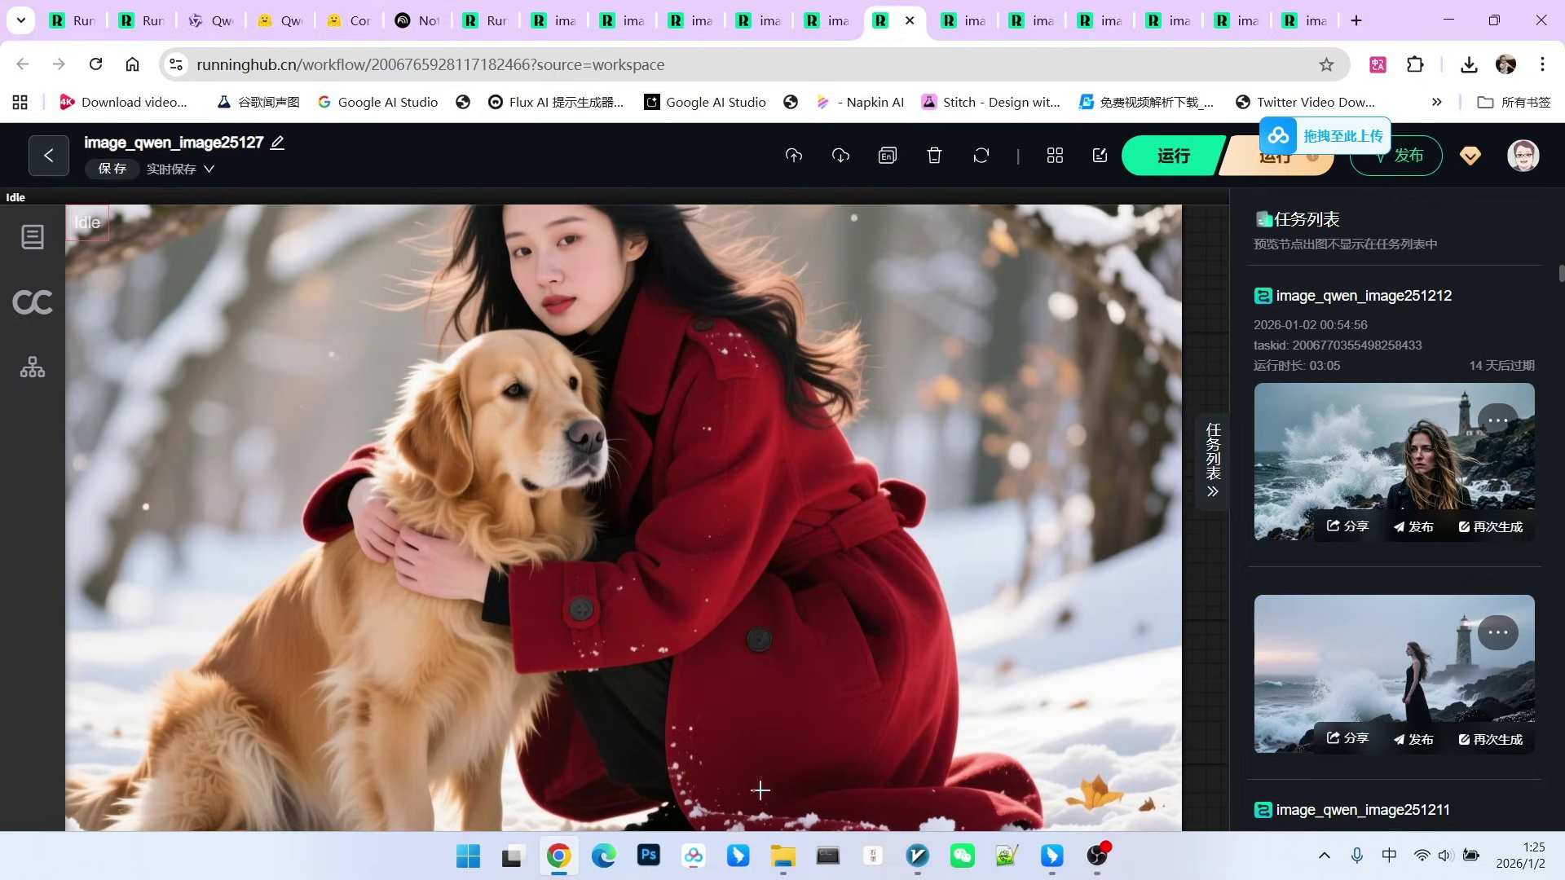
pyautogui.scroll(-2, 839, 766)
pyautogui.scroll(-2, 857, 746)
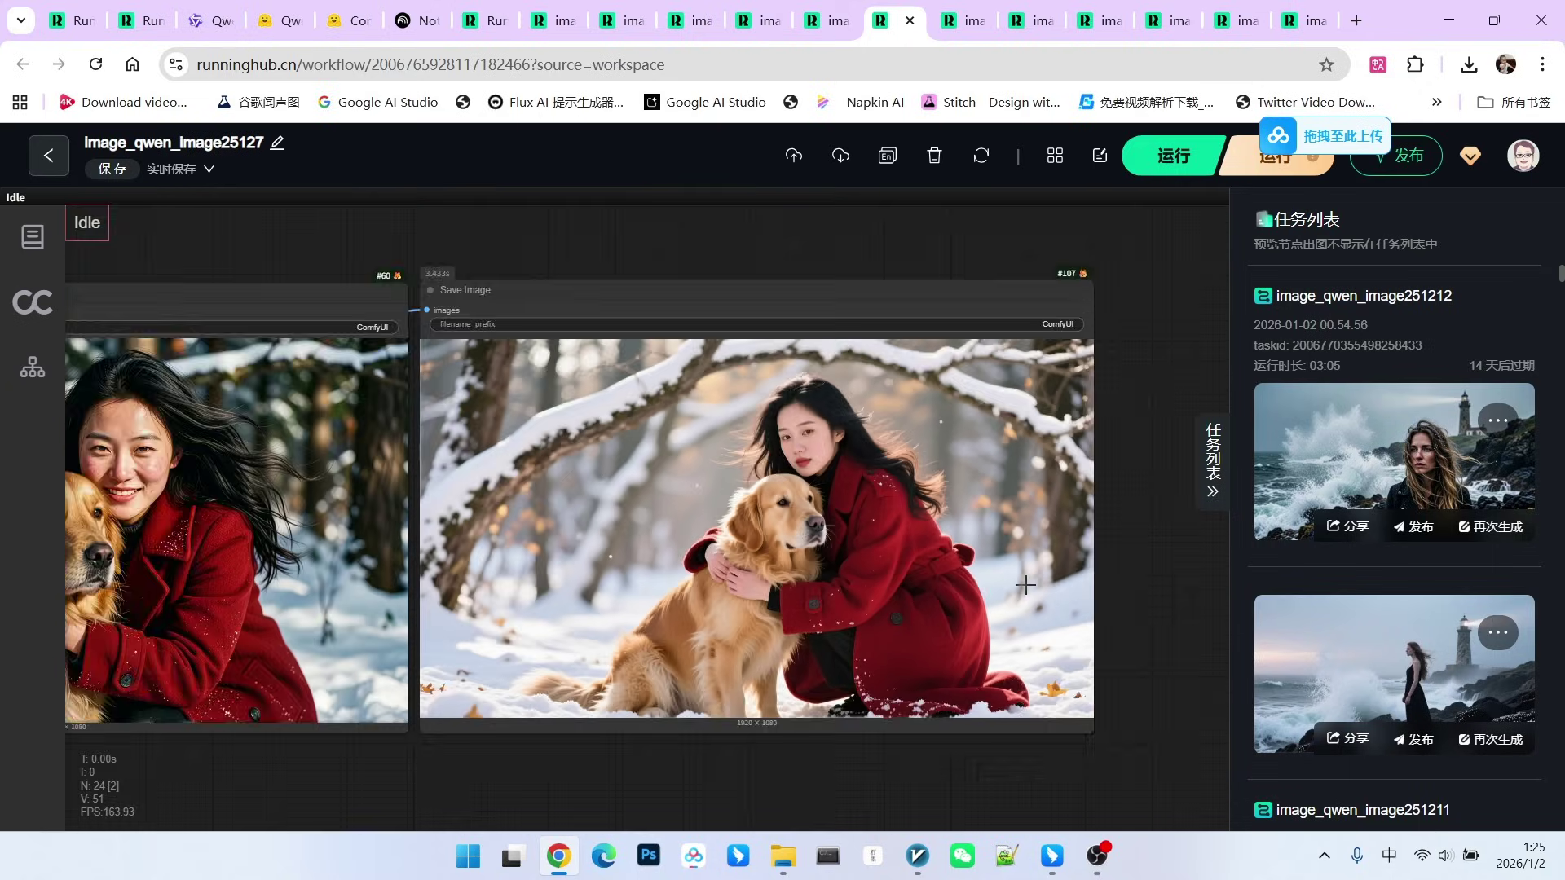
pyautogui.scroll(-1, 882, 713)
# Switch to the image_qwen_image25129 workflow with the Structural Analysis outputs
pyautogui.hotkey('ctrl', 'shift', 'Tab')
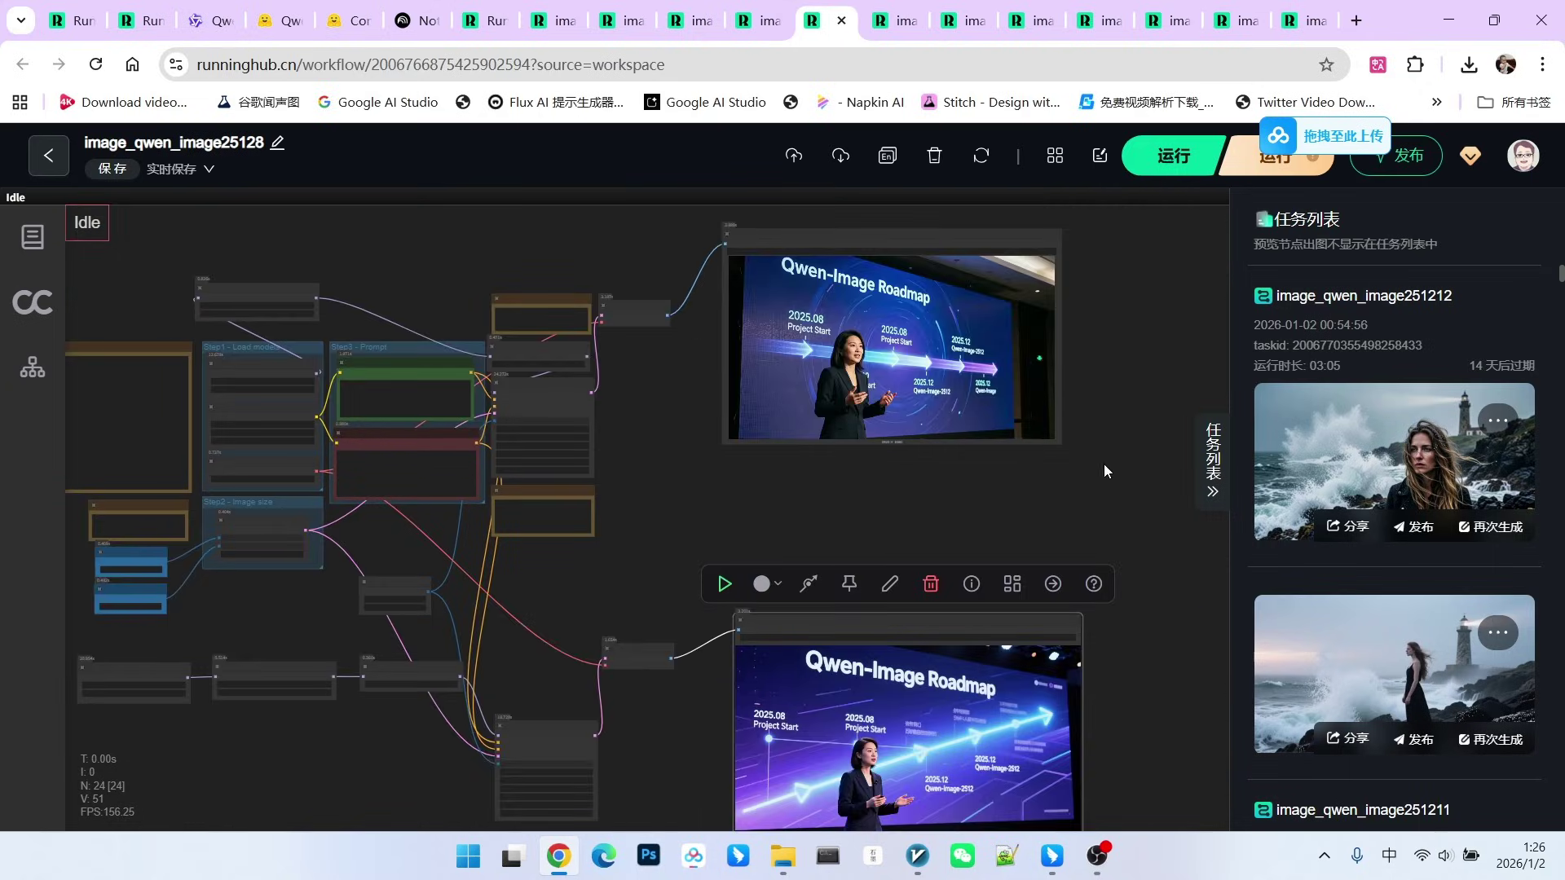
pyautogui.scroll(3, 633, 630)
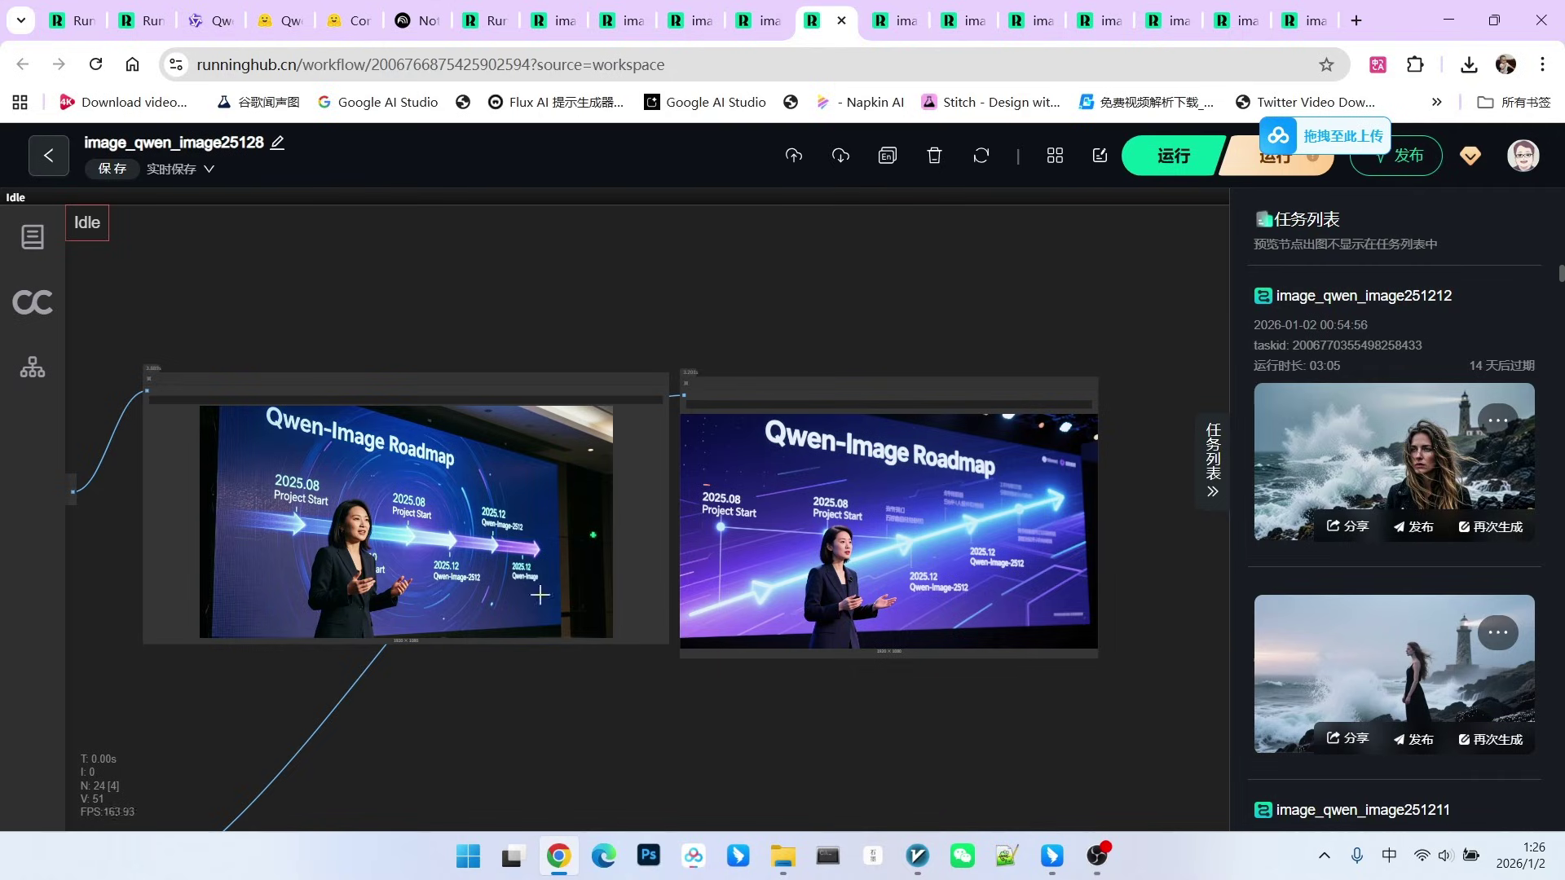
pyautogui.scroll(5, 618, 624)
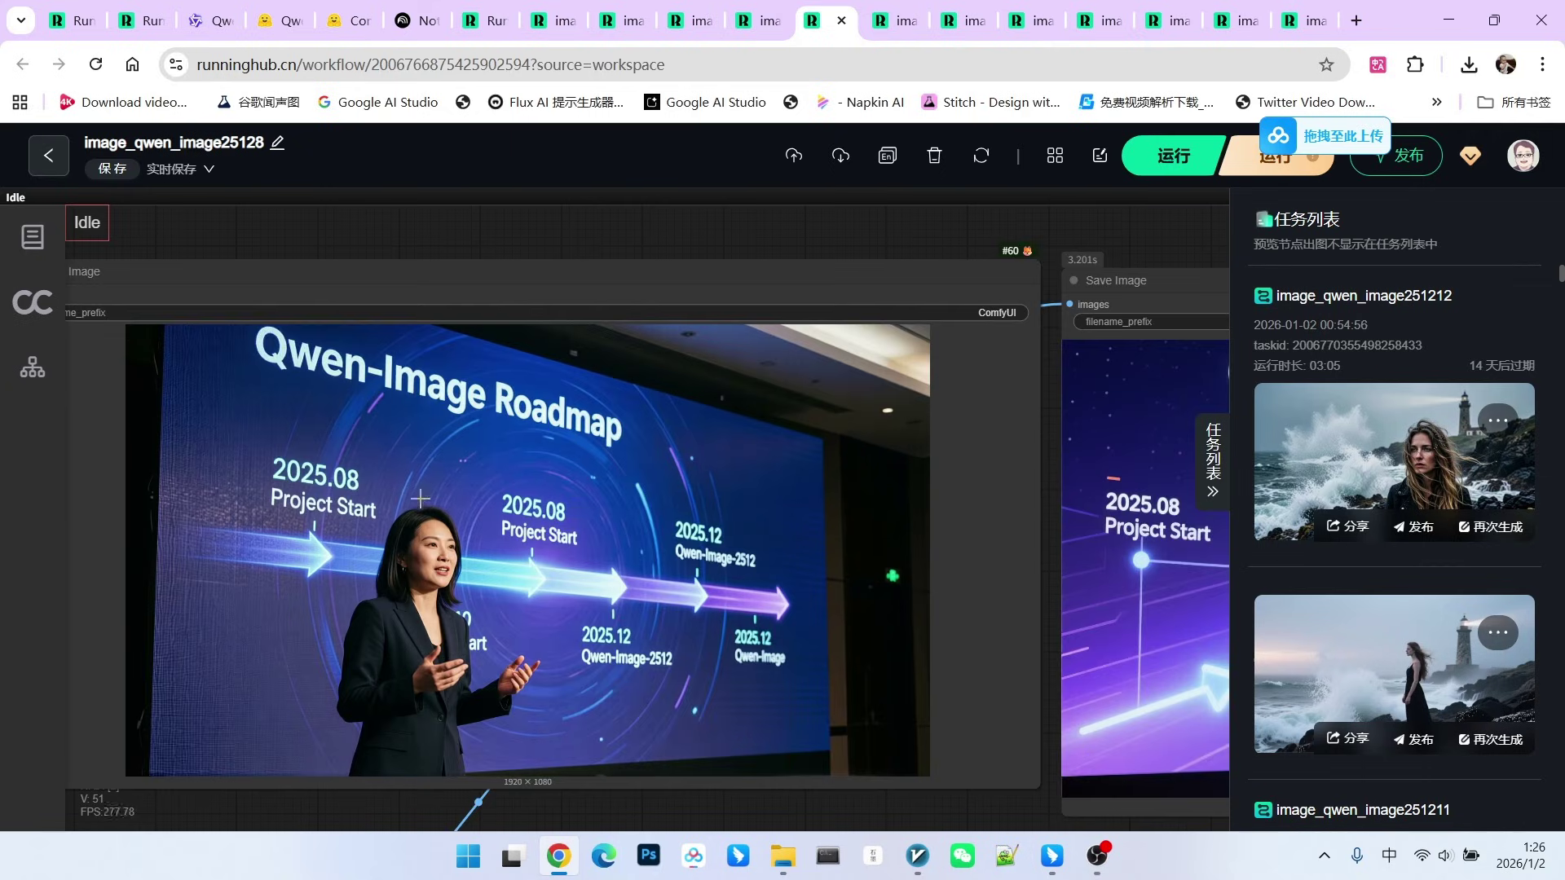
pyautogui.scroll(-1, 271, 438)
pyautogui.scroll(-1, 272, 440)
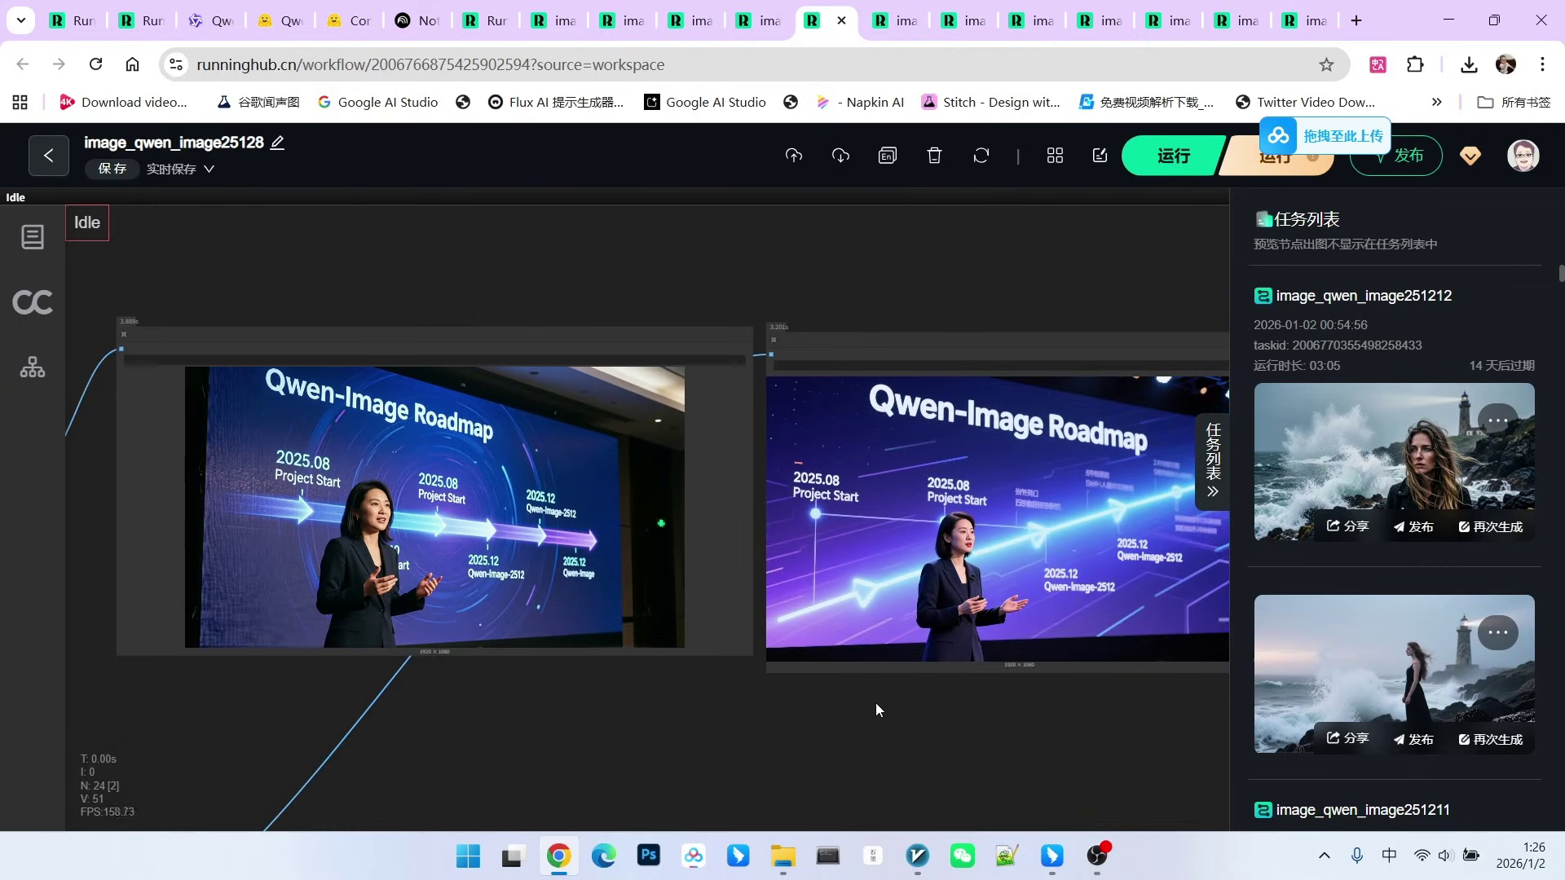
pyautogui.scroll(1, 575, 548)
pyautogui.scroll(1, 575, 548)
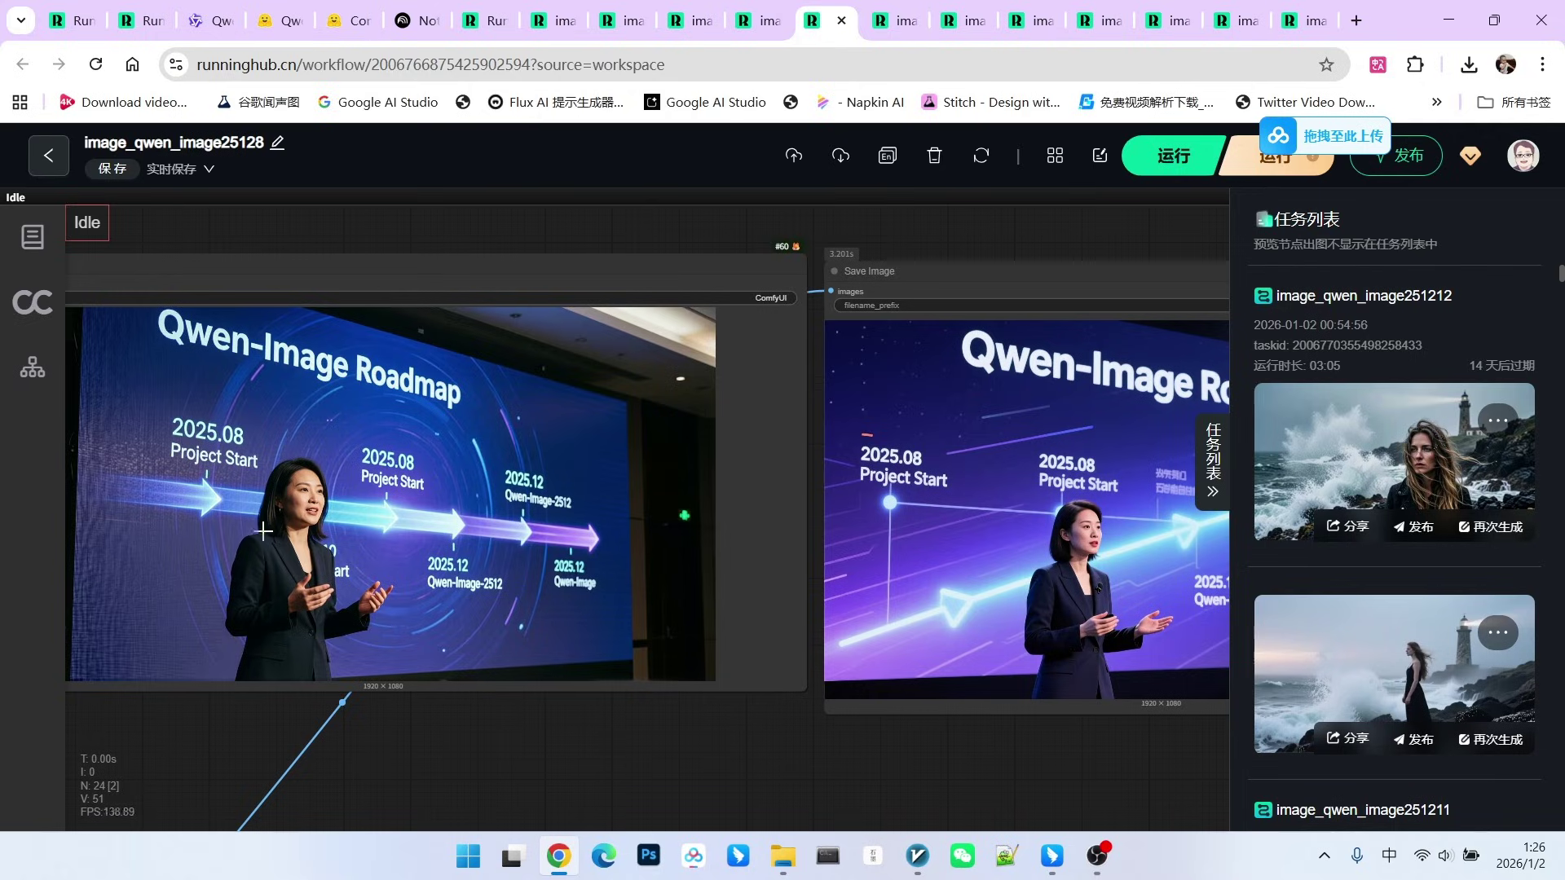
pyautogui.scroll(-1, 265, 531)
pyautogui.scroll(1, 409, 619)
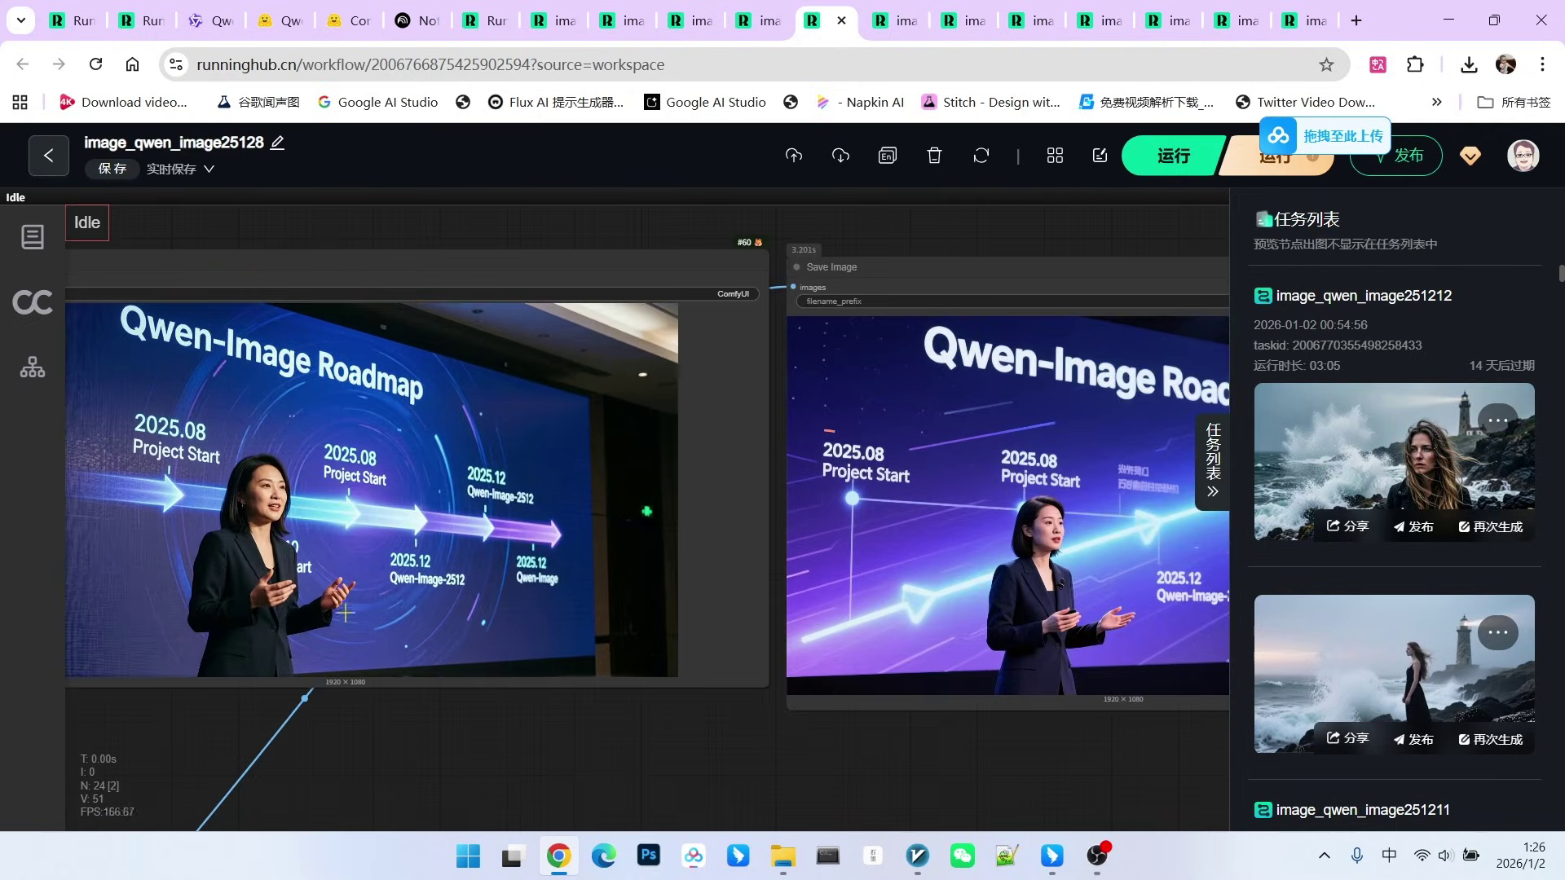
pyautogui.scroll(1, 297, 716)
pyautogui.scroll(1, 979, 741)
pyautogui.scroll(1, 695, 544)
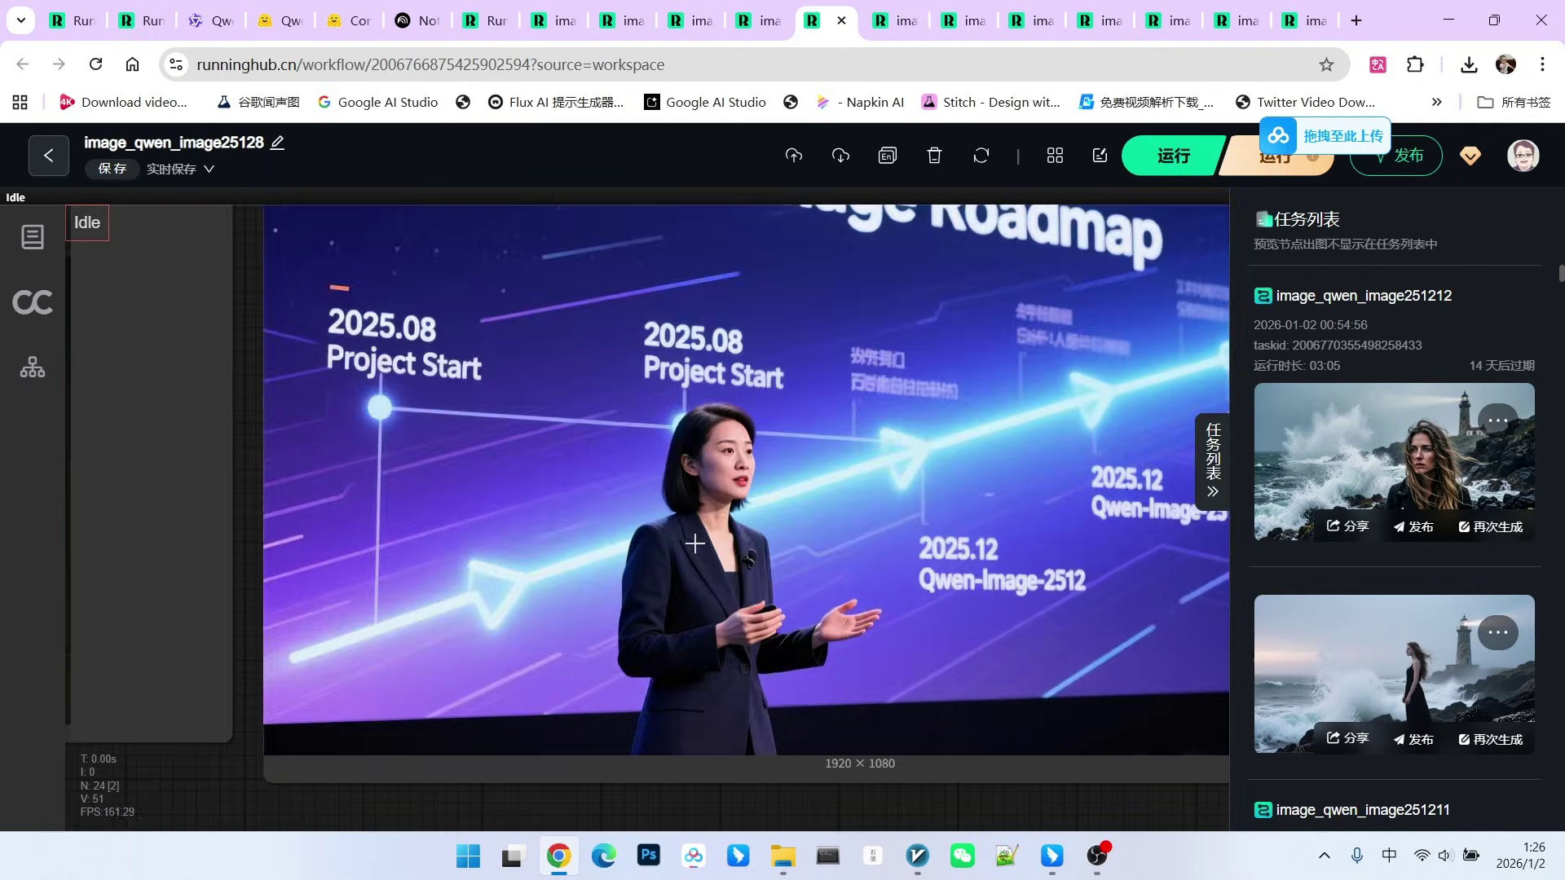
pyautogui.scroll(-1, 811, 463)
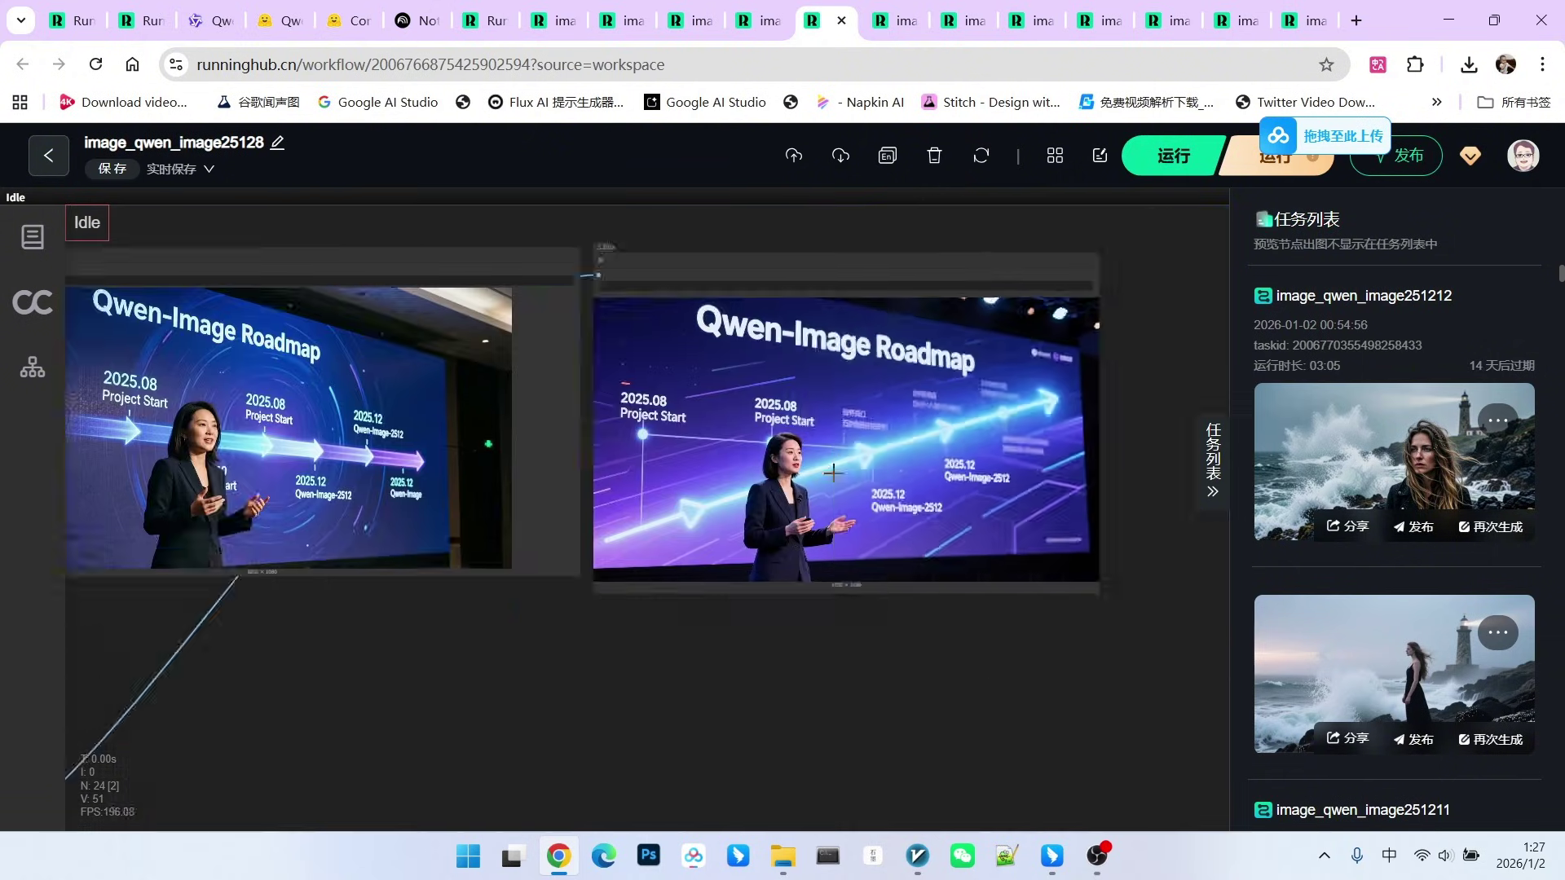
pyautogui.scroll(1, 554, 600)
pyautogui.scroll(1, 553, 600)
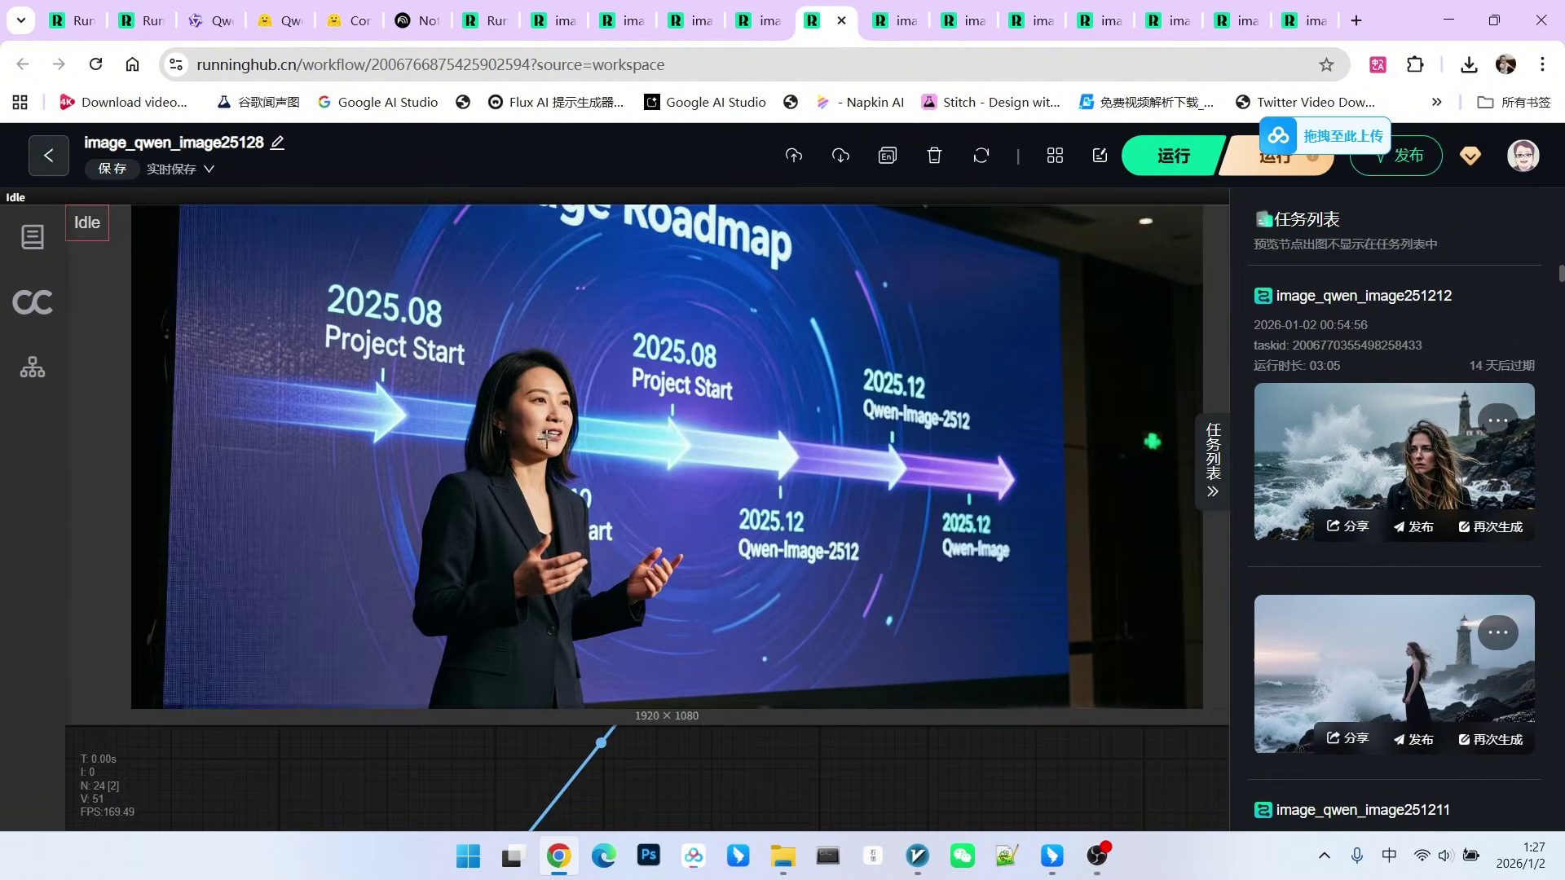
pyautogui.scroll(-1, 553, 600)
pyautogui.scroll(-1, 1040, 387)
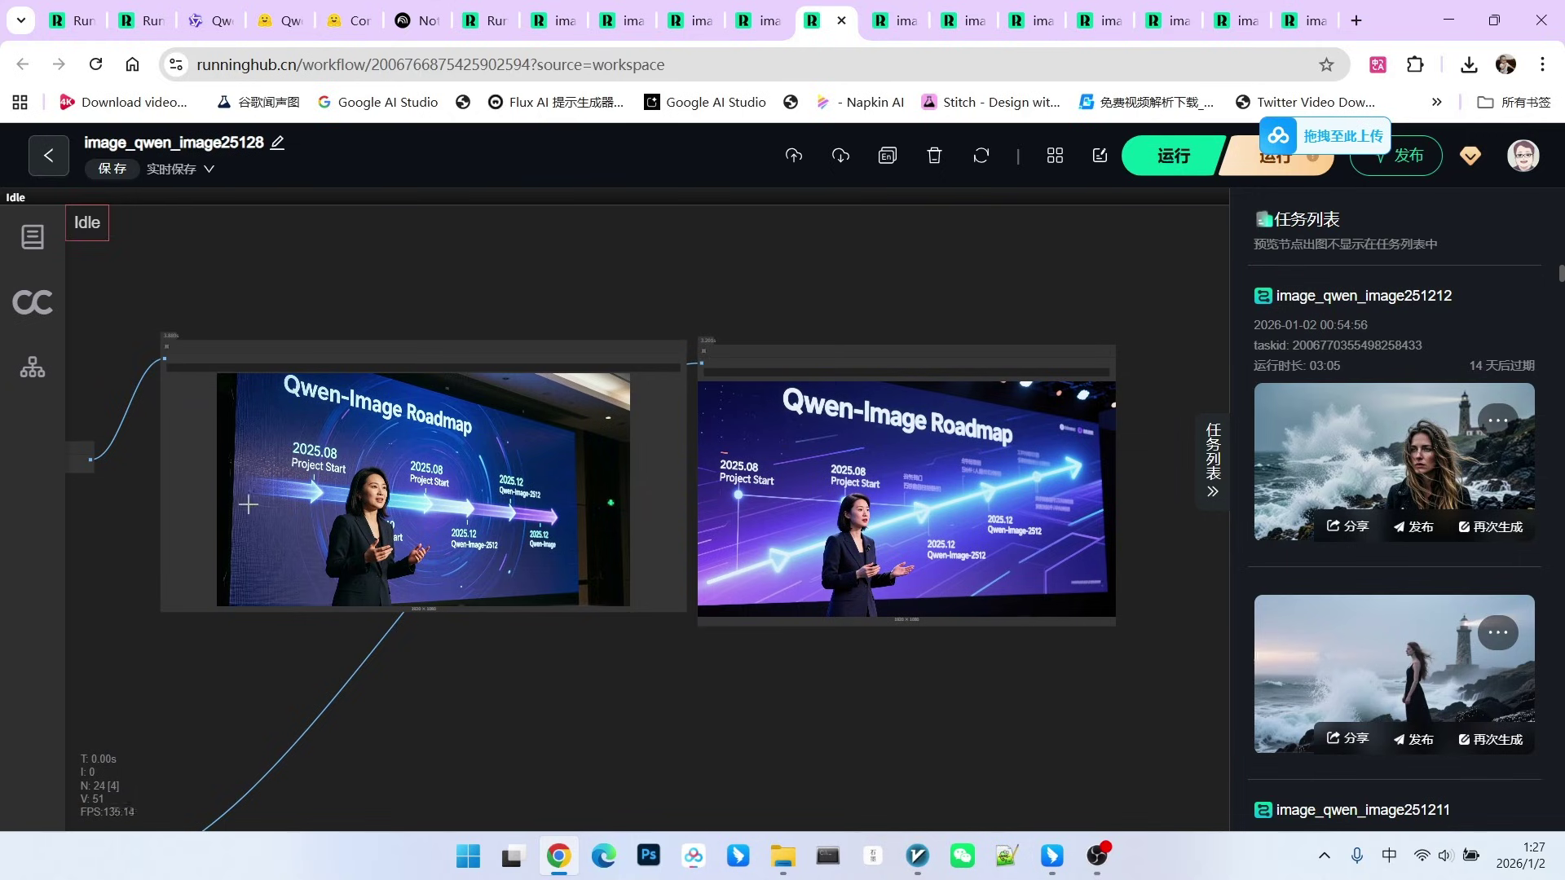
pyautogui.scroll(2, 248, 504)
pyautogui.scroll(1, 293, 459)
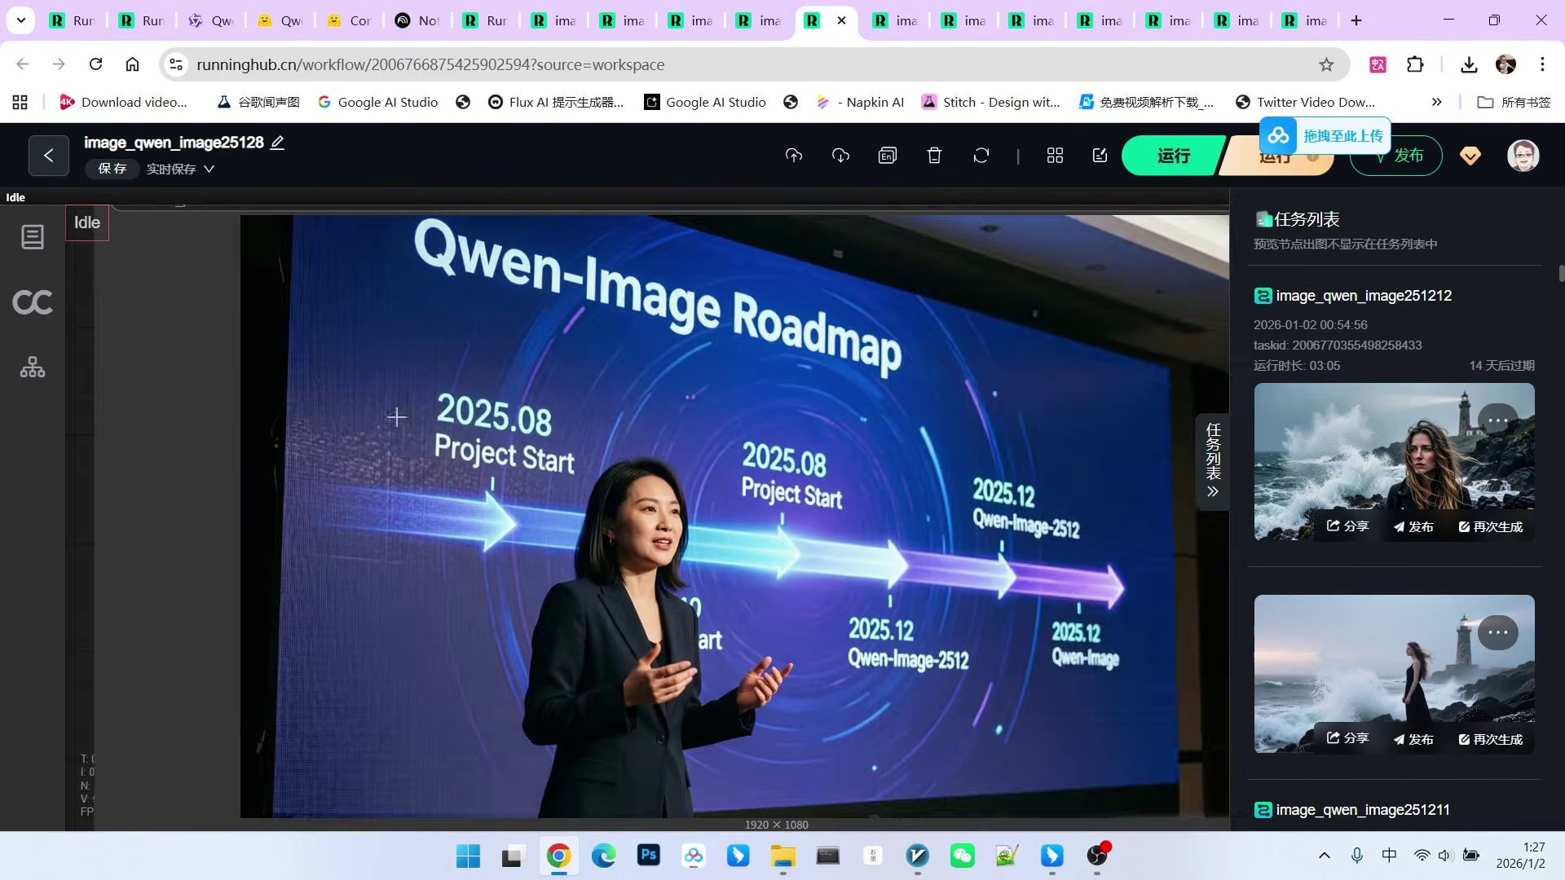
pyautogui.scroll(-1, 414, 453)
pyautogui.scroll(-1, 425, 472)
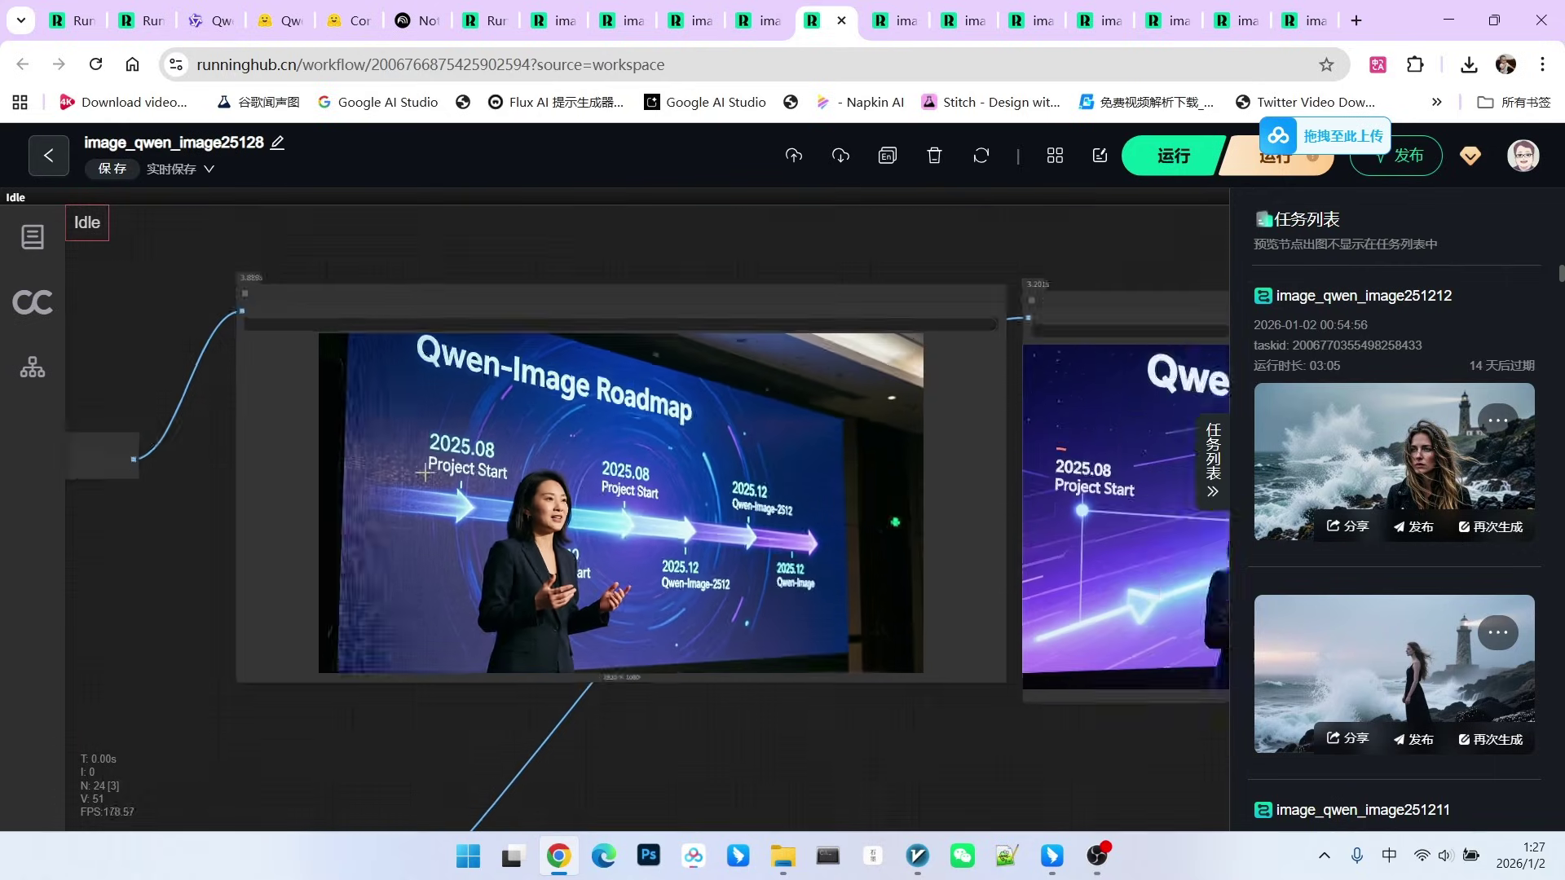
pyautogui.scroll(-1, 424, 472)
pyautogui.scroll(2, 487, 575)
pyautogui.scroll(1, 495, 392)
pyautogui.scroll(1, 491, 450)
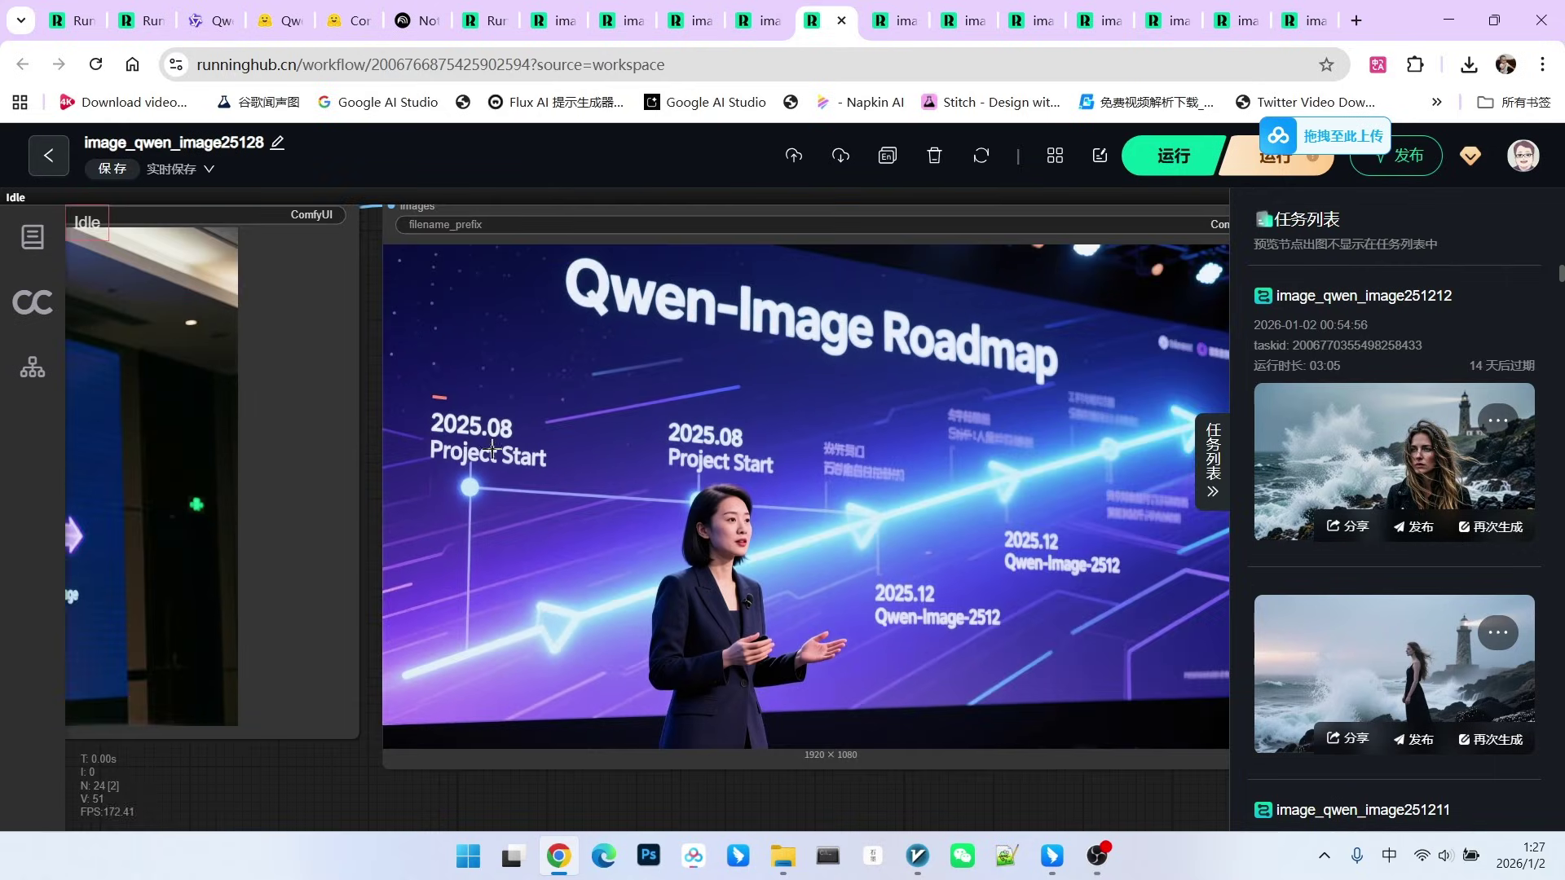
pyautogui.scroll(-2, 551, 454)
pyautogui.scroll(-1, 490, 550)
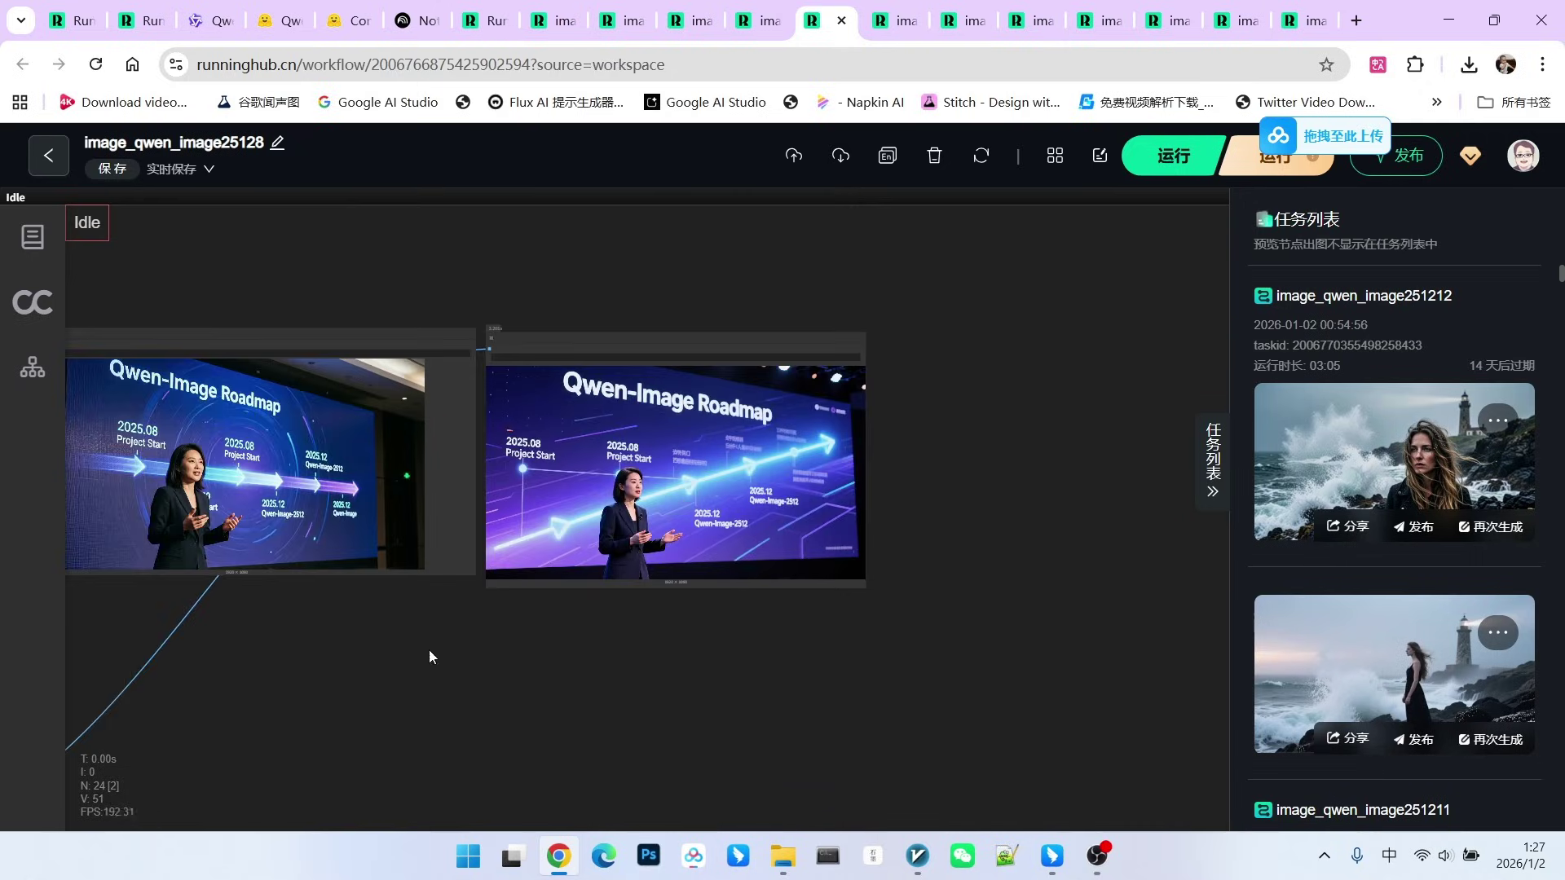
pyautogui.scroll(1, 429, 650)
pyautogui.scroll(1, 415, 475)
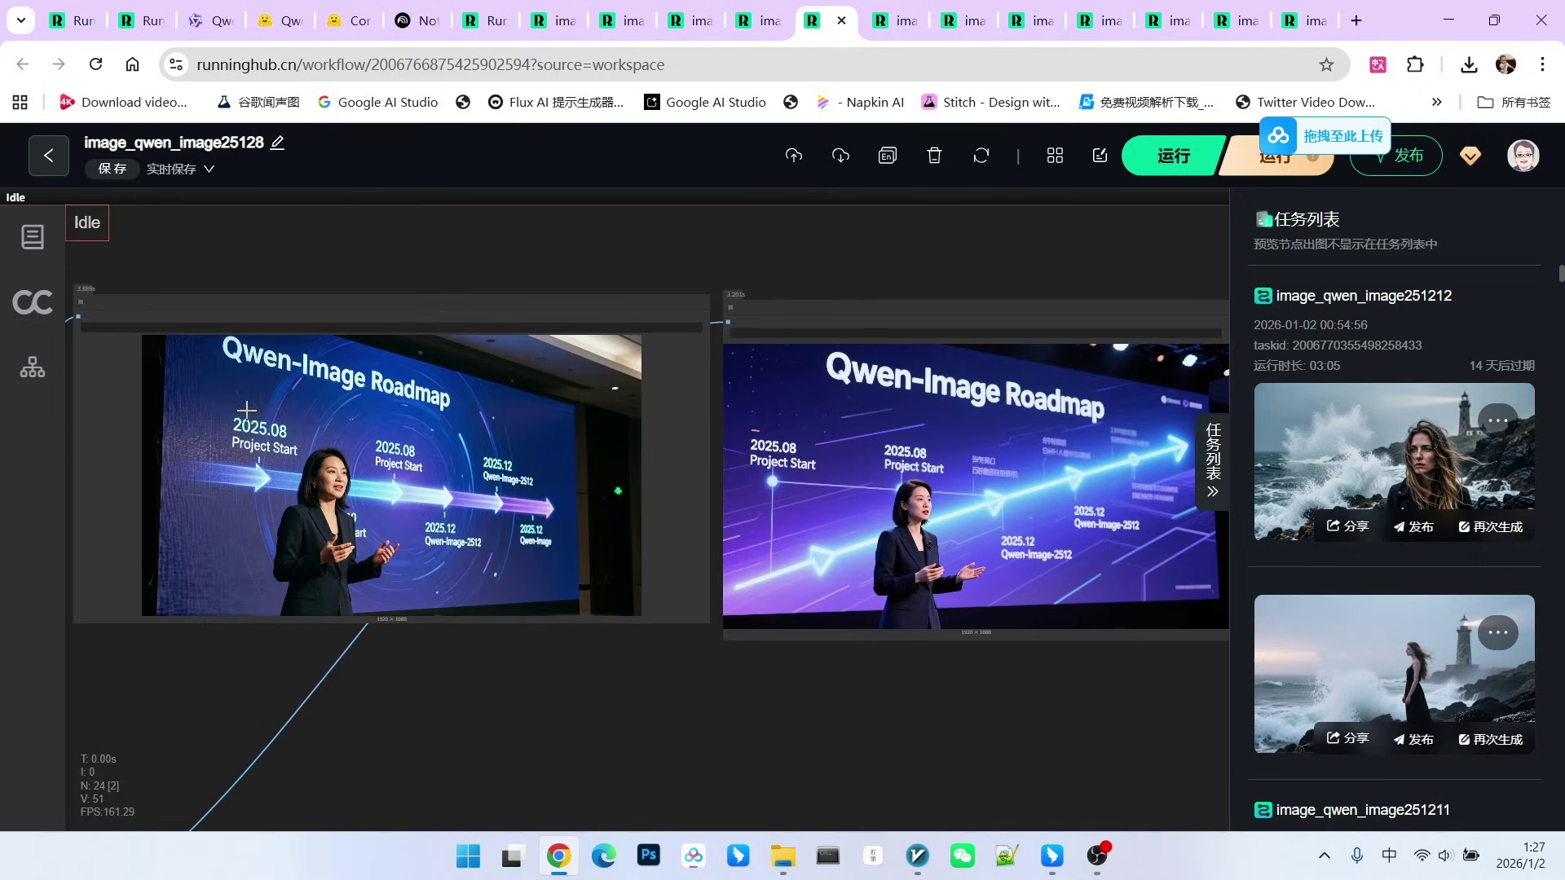
# In image_qwen_image25129, place the two Structural Analysis images side by side and centred
pyautogui.hotkey('ctrl', 'shift', 'Tab')
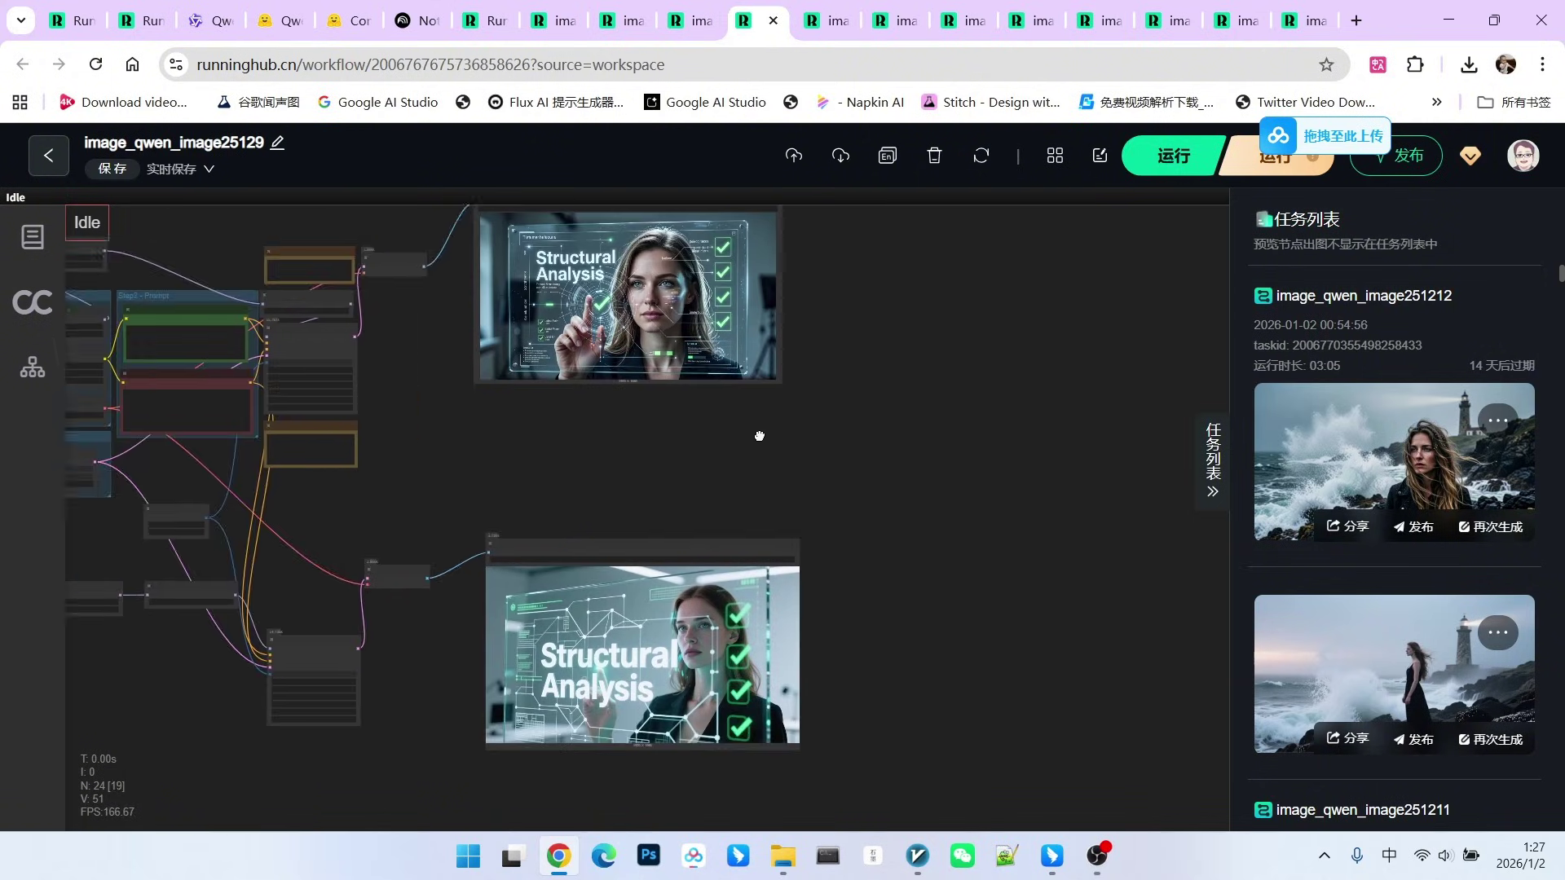
pyautogui.moveTo(483, 655)
pyautogui.mouseDown()
pyautogui.moveTo(834, 339)
pyautogui.moveTo(784, 300)
pyautogui.mouseUp()
pyautogui.scroll(1, 805, 519)
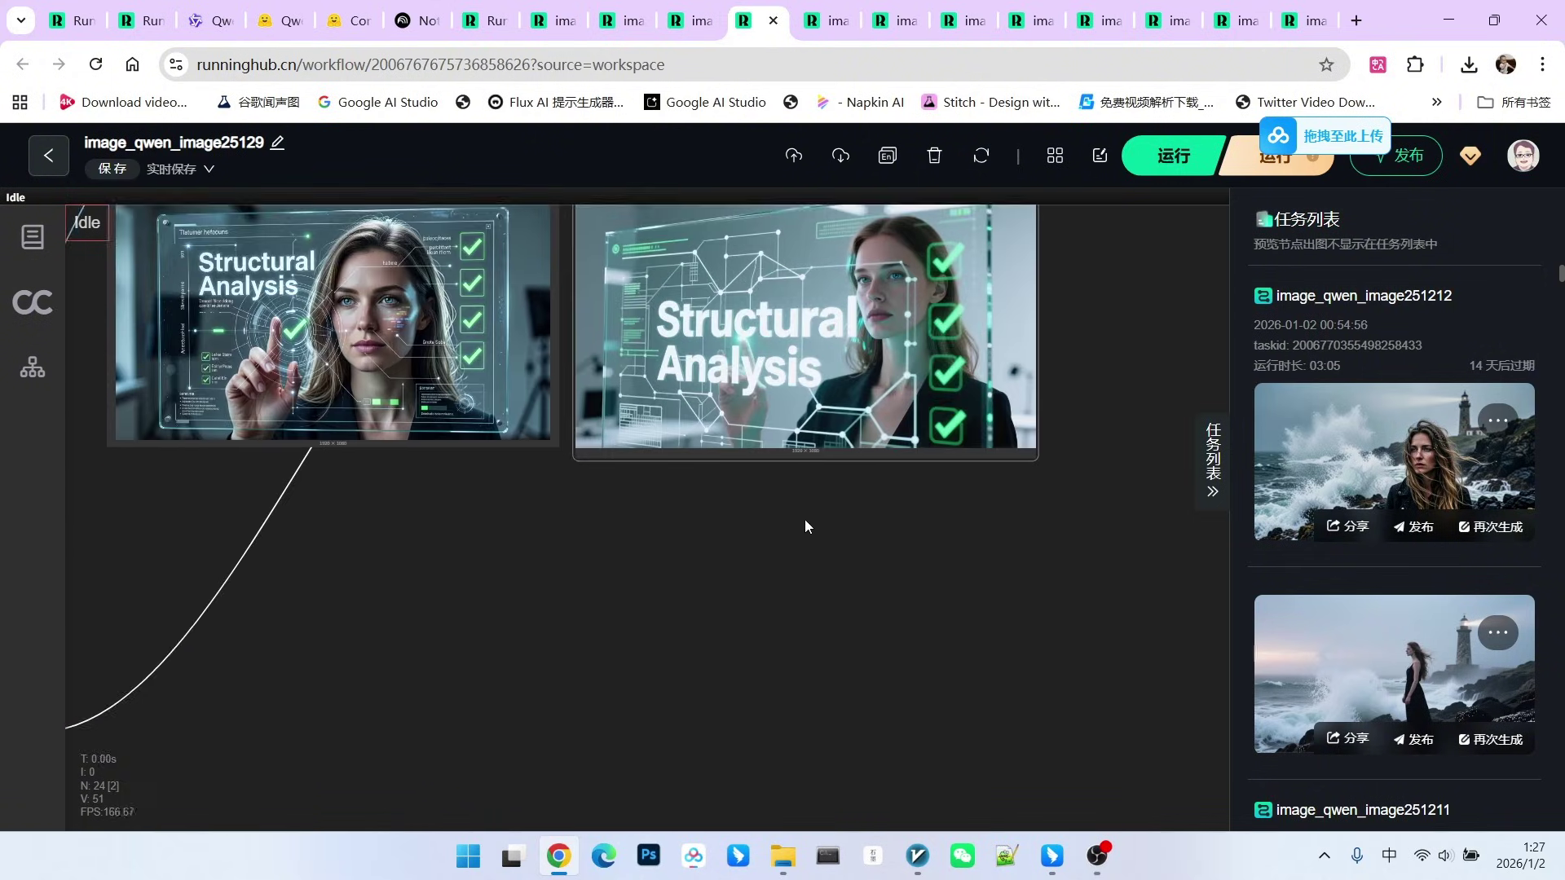
pyautogui.moveTo(805, 520); pyautogui.dragTo(852, 654)
pyautogui.scroll(1, 853, 653)
pyautogui.moveTo(508, 708); pyautogui.dragTo(549, 740)
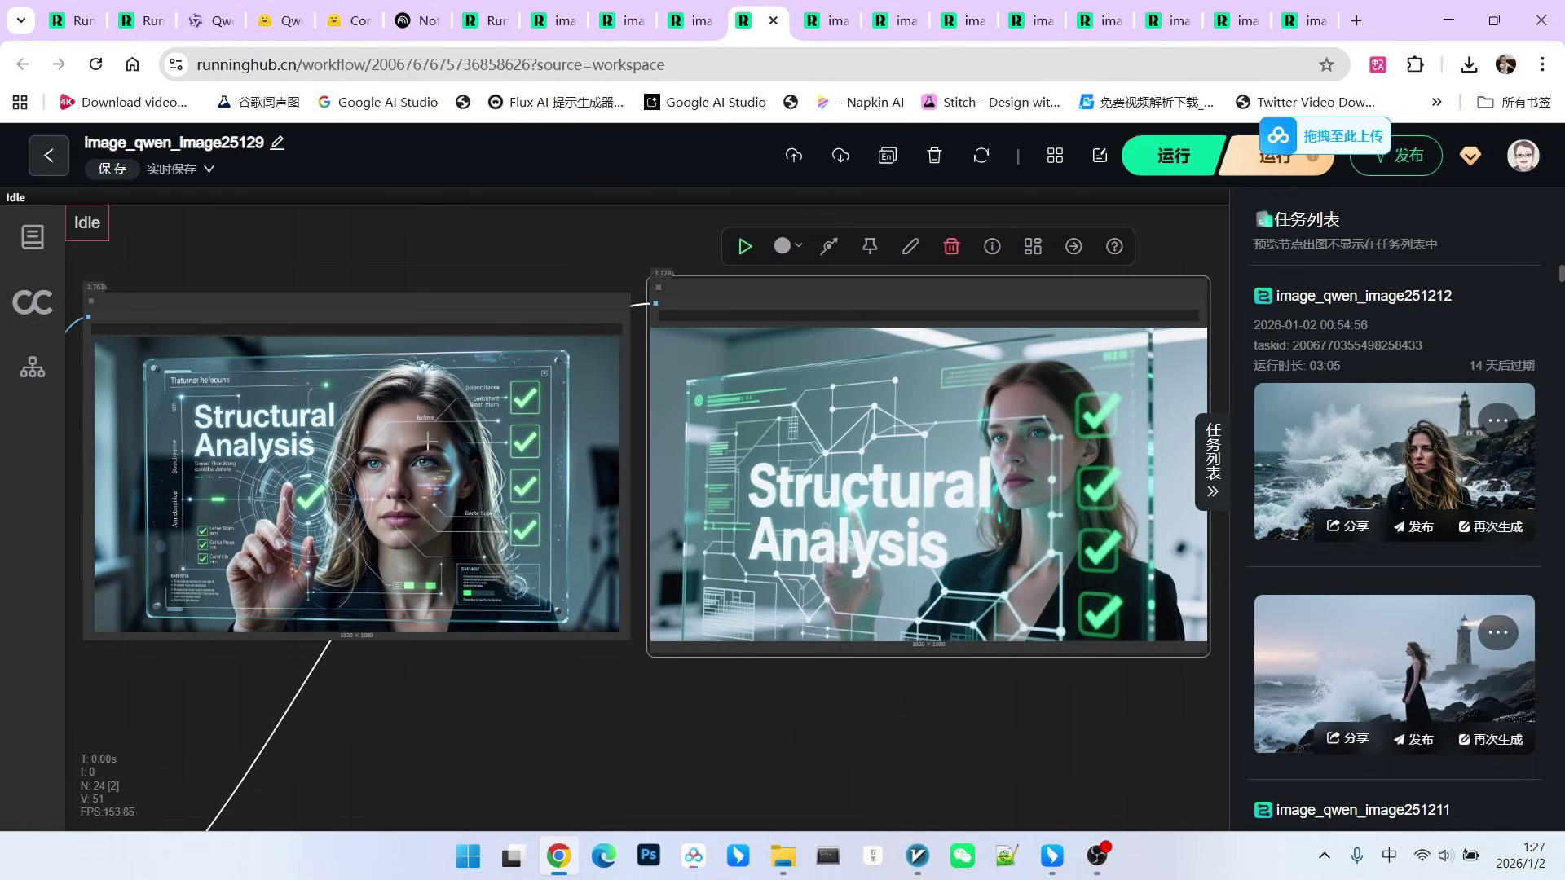
pyautogui.scroll(-1, 430, 441)
pyautogui.scroll(1, 440, 441)
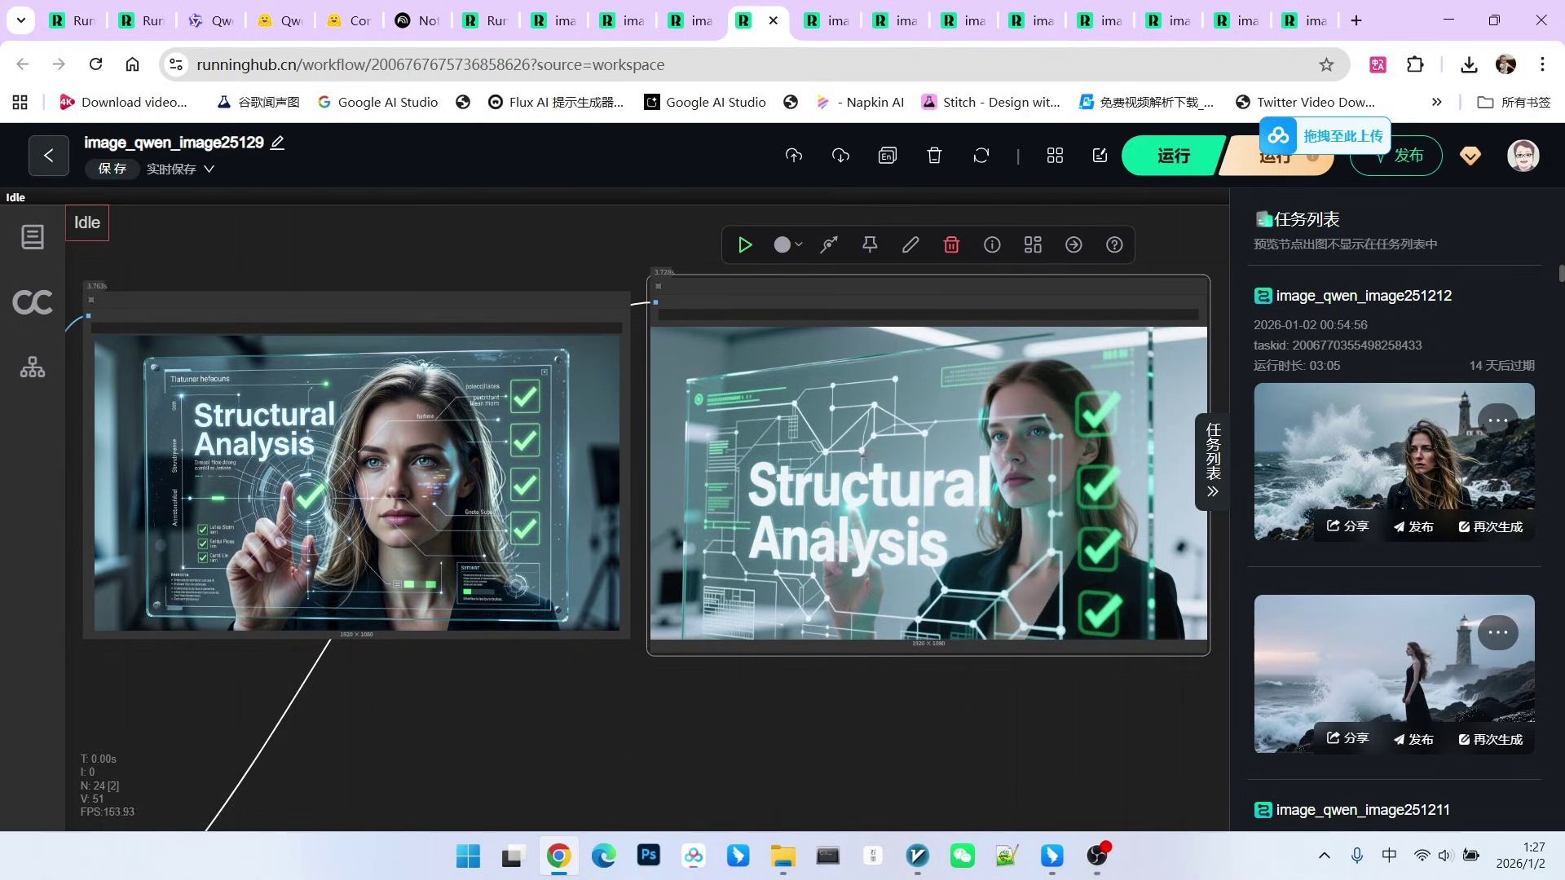
pyautogui.scroll(-3, 813, 449)
pyautogui.moveTo(557, 333); pyautogui.dragTo(541, 320)
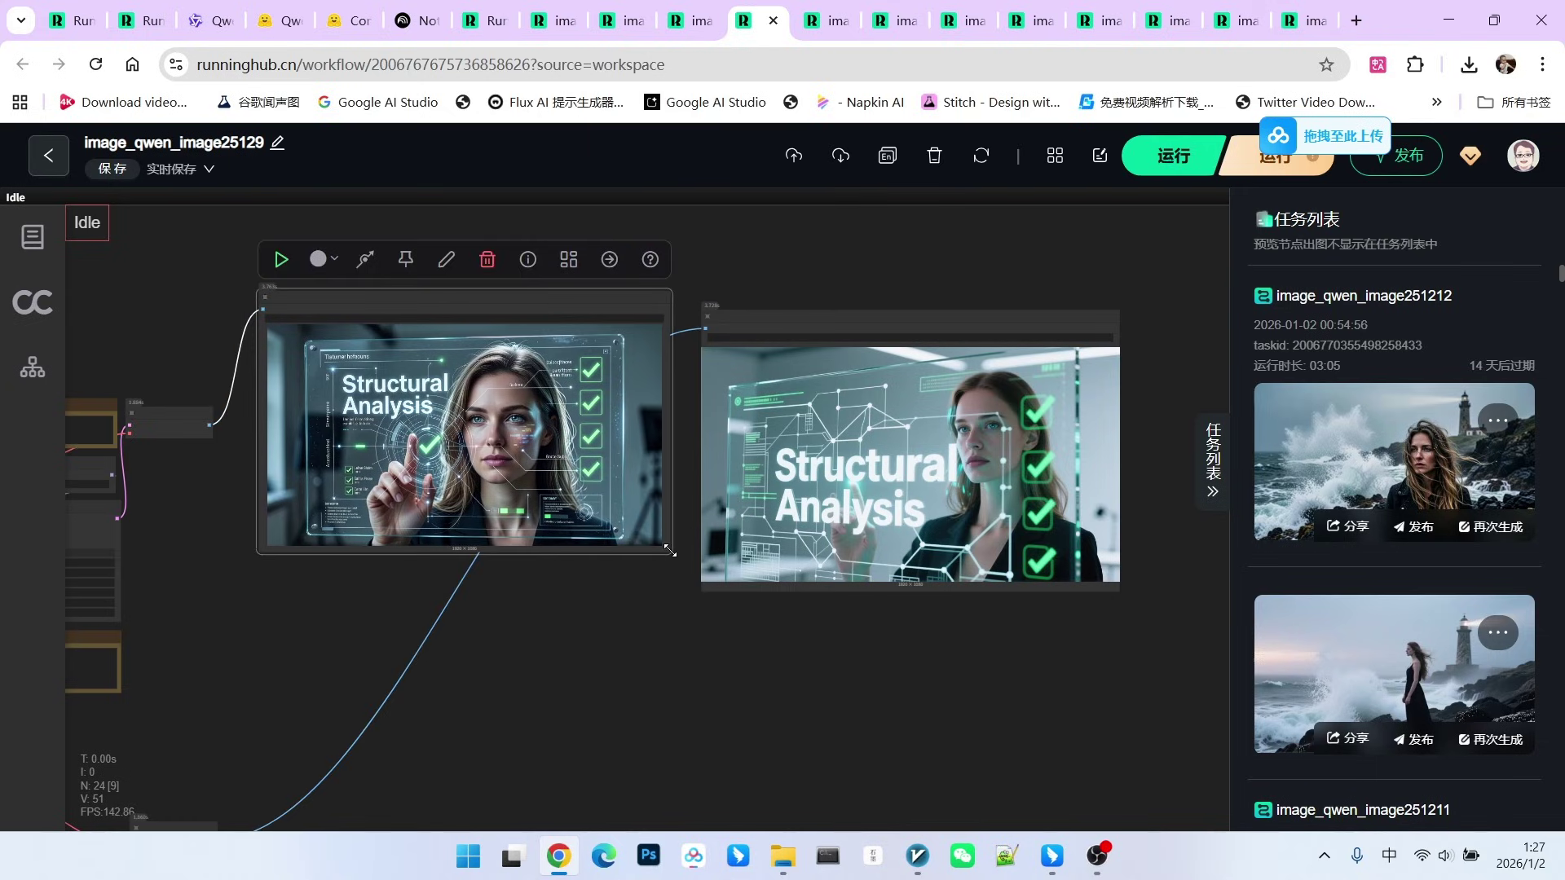
pyautogui.scroll(3, 961, 639)
pyautogui.scroll(3, 817, 543)
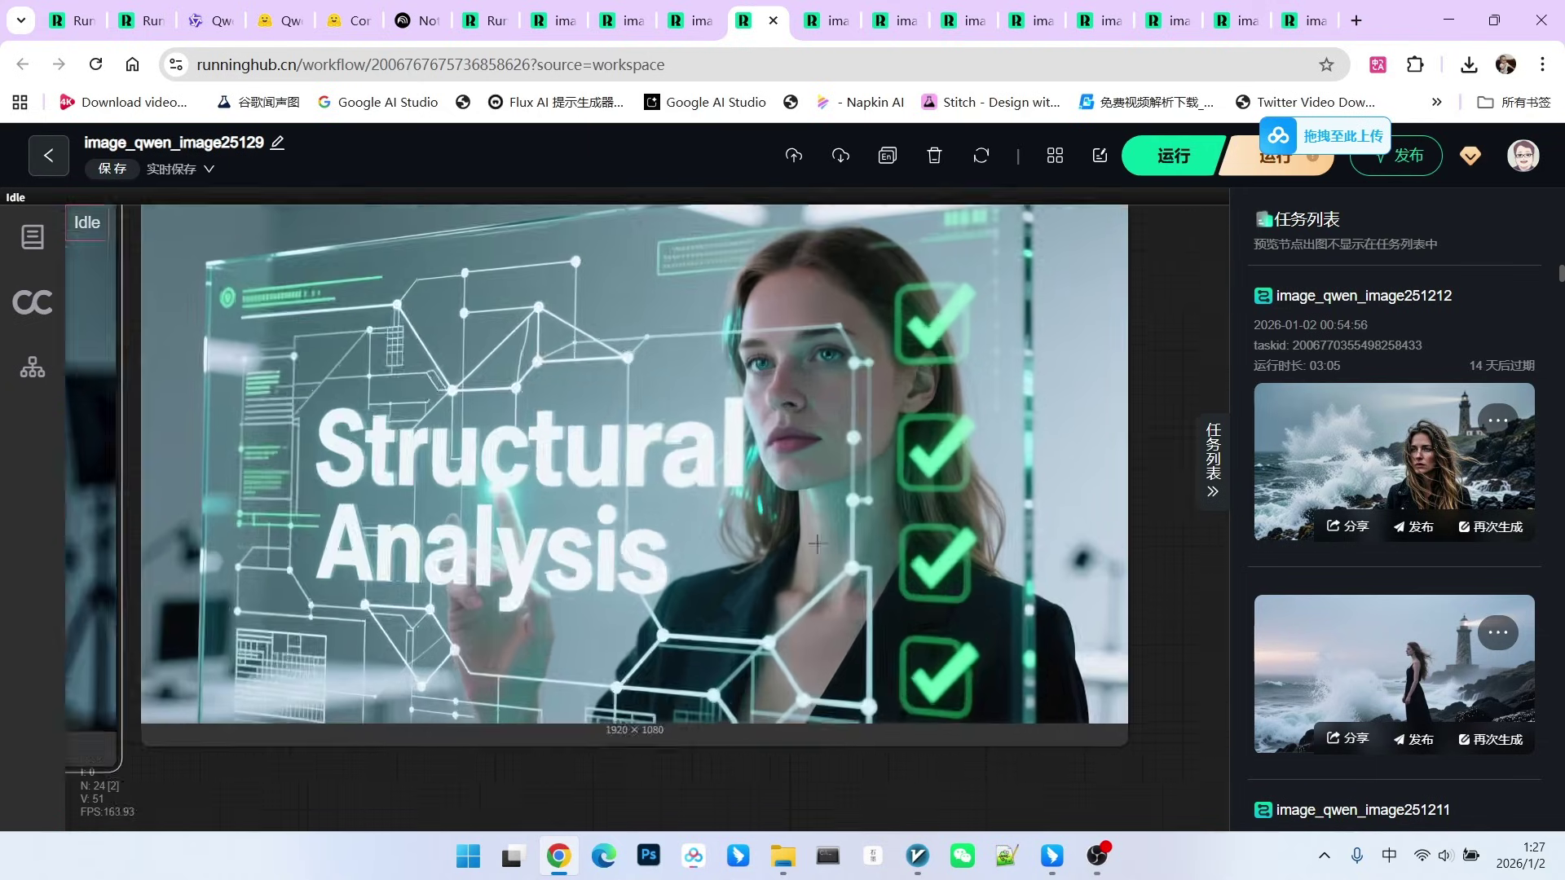
pyautogui.scroll(-3, 810, 418)
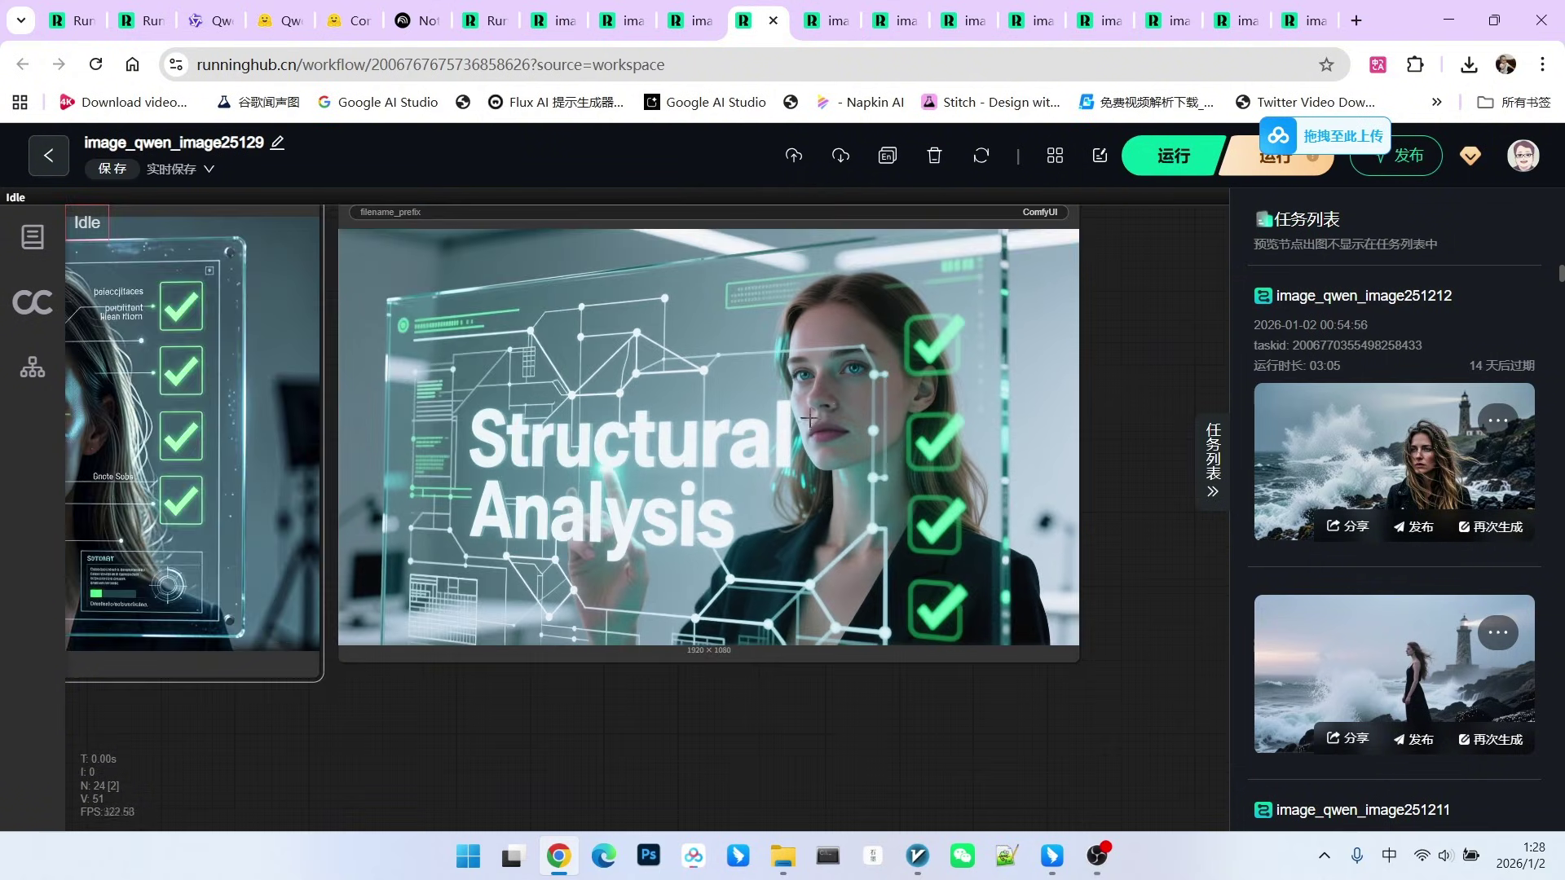
pyautogui.scroll(-2, 949, 399)
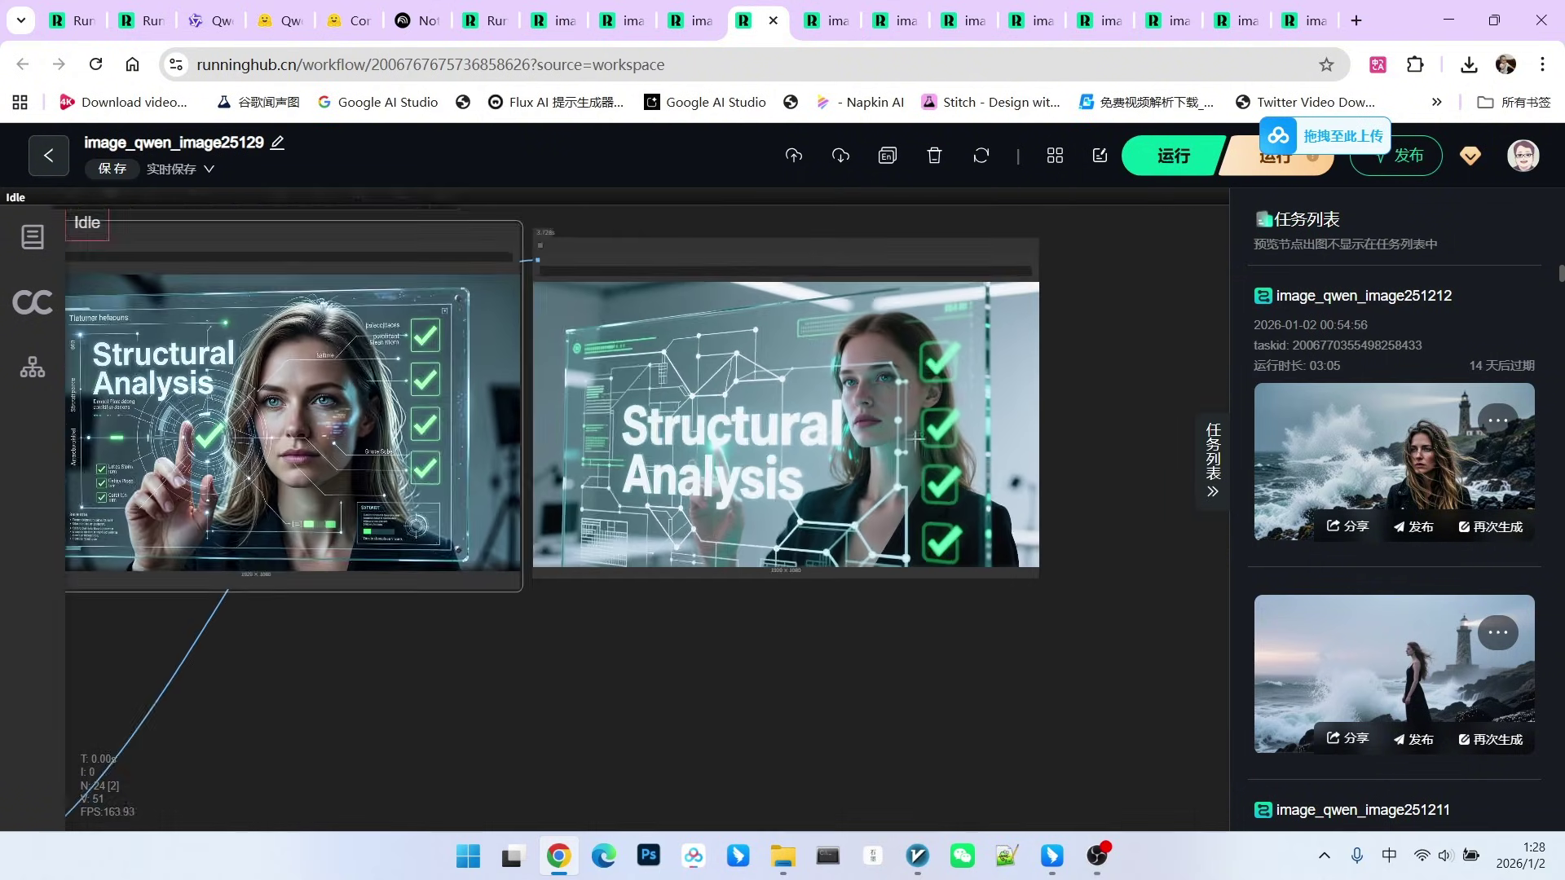
pyautogui.scroll(2, 765, 710)
pyautogui.scroll(2, 330, 450)
pyautogui.scroll(1, 330, 450)
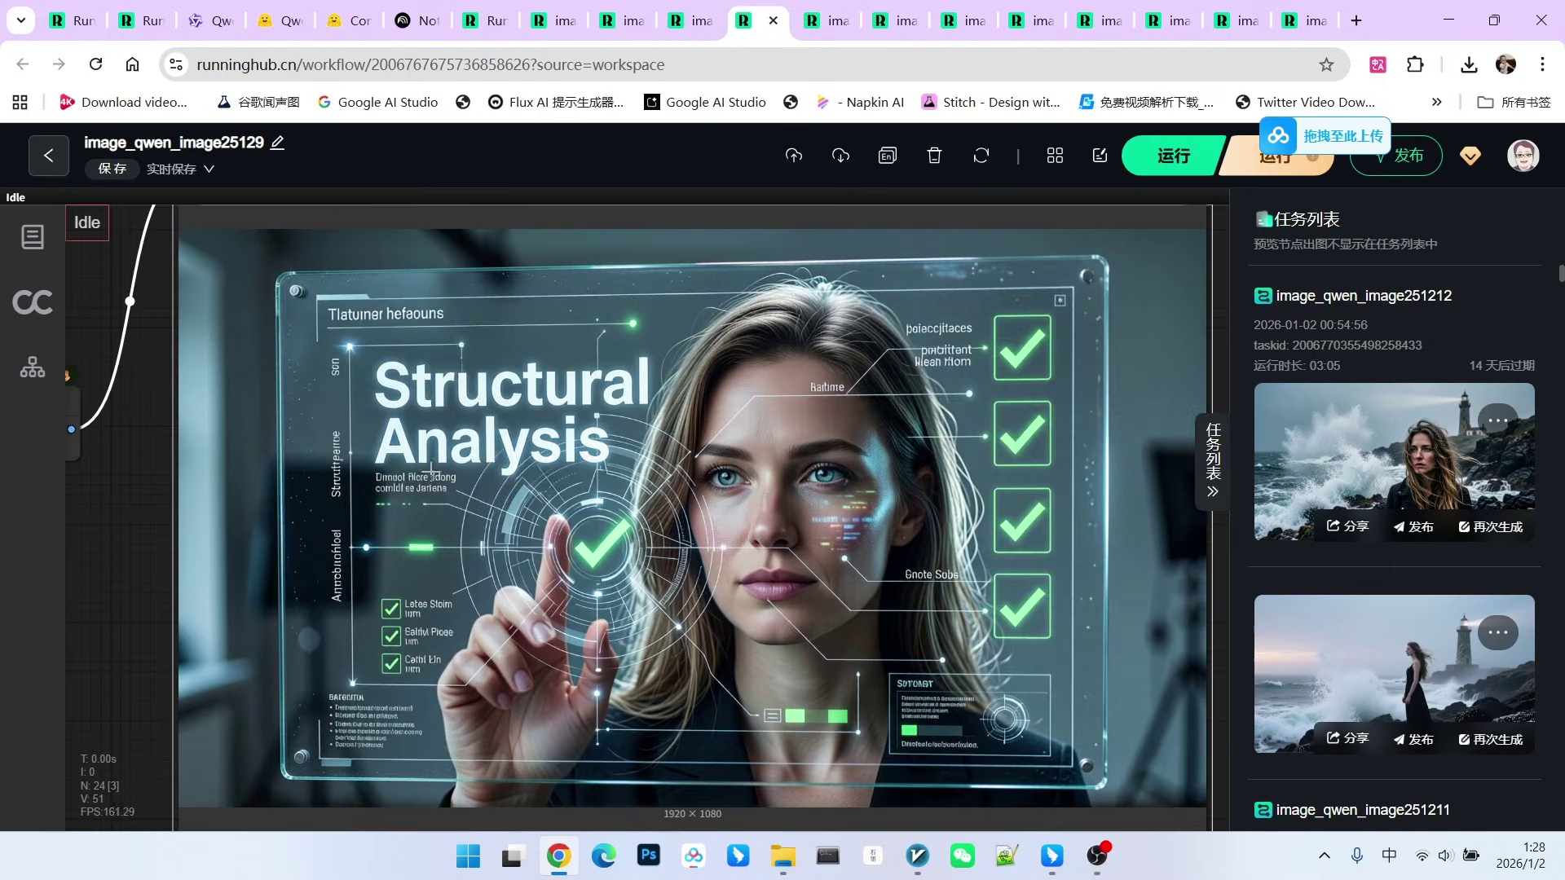
pyautogui.scroll(1, 650, 460)
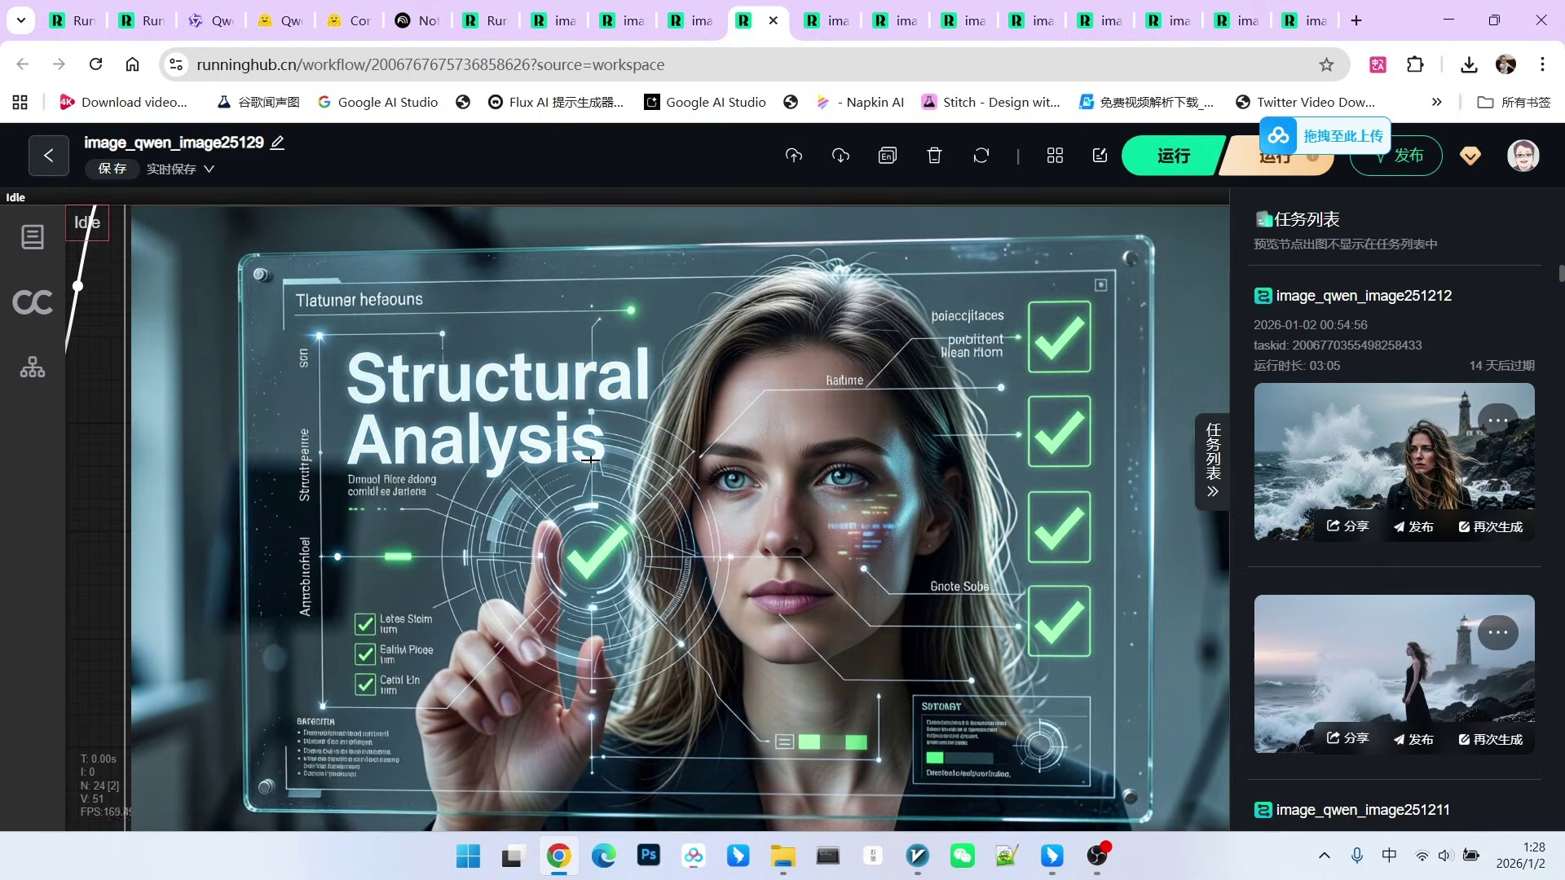
pyautogui.scroll(-2, 568, 358)
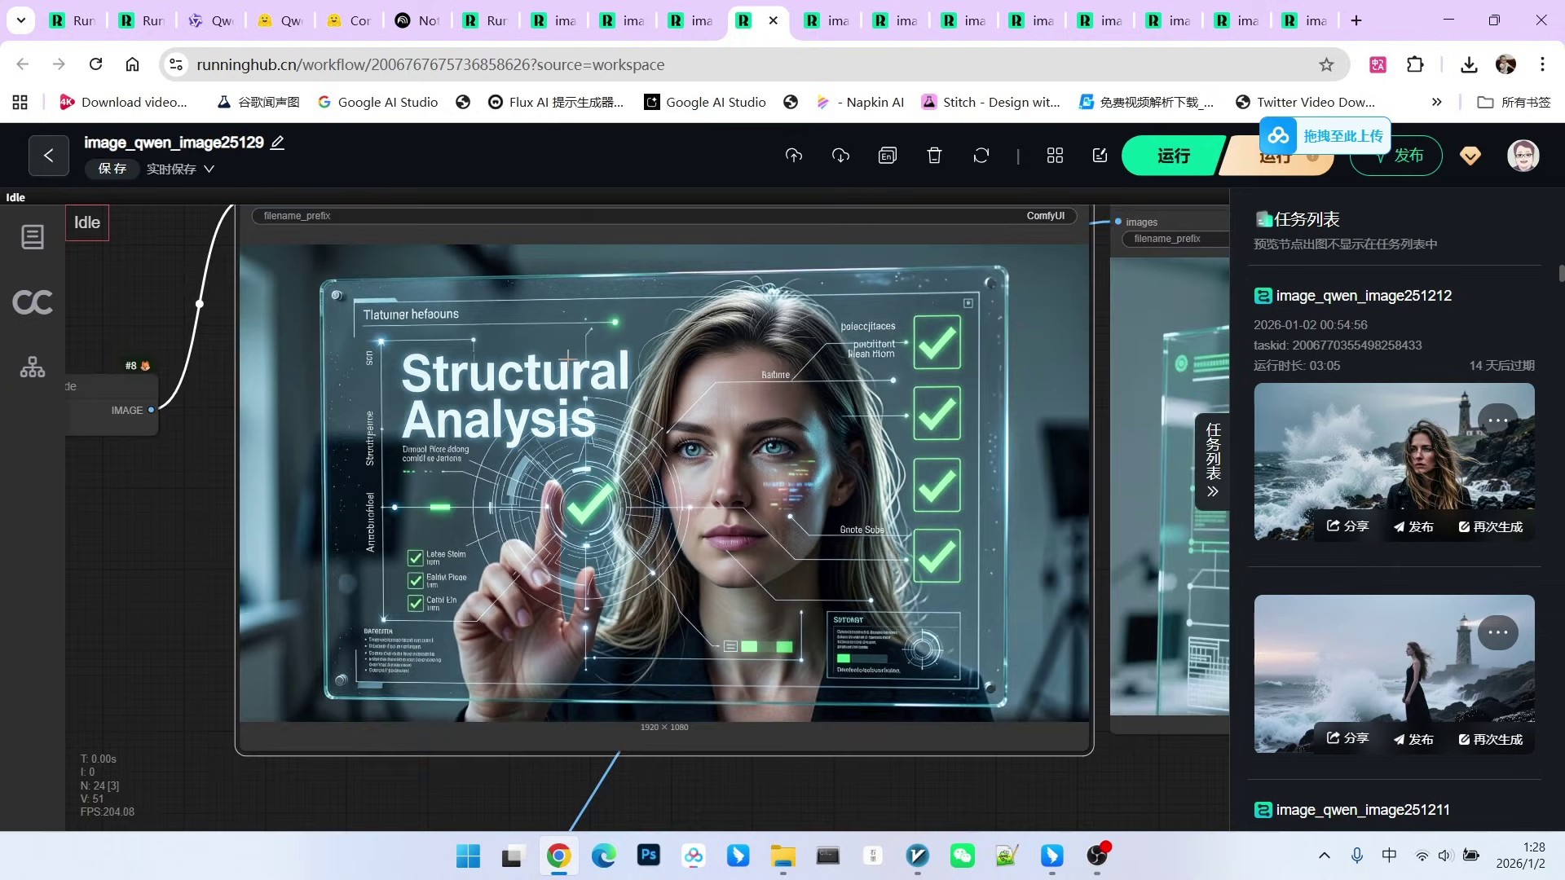
pyautogui.scroll(-2, 568, 359)
pyautogui.hscroll(2, 943, 611)
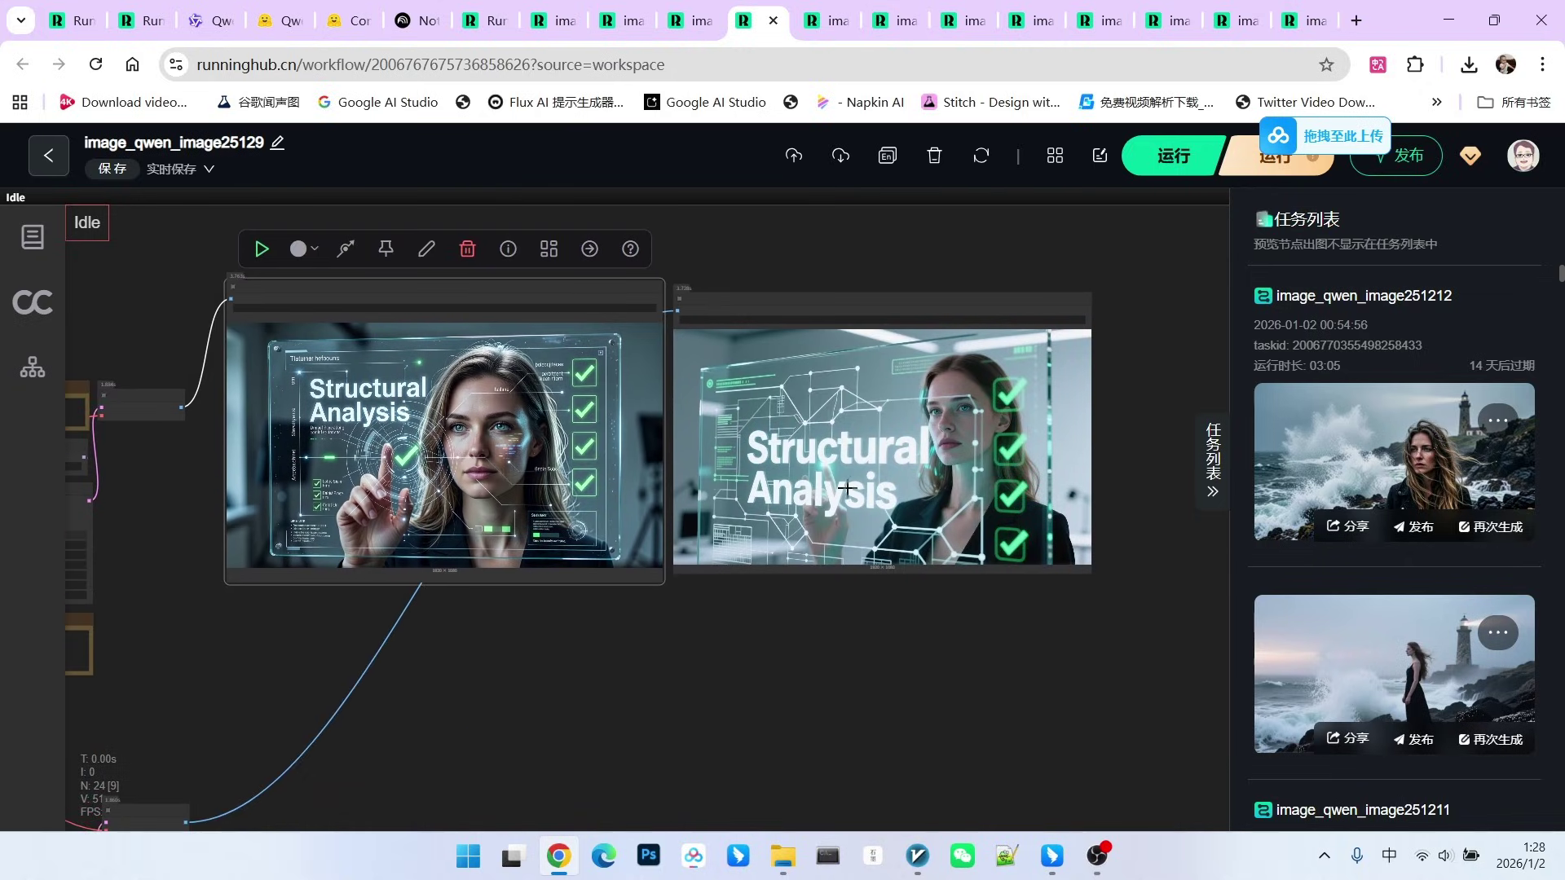
pyautogui.scroll(3, 879, 459)
pyautogui.scroll(2, 479, 480)
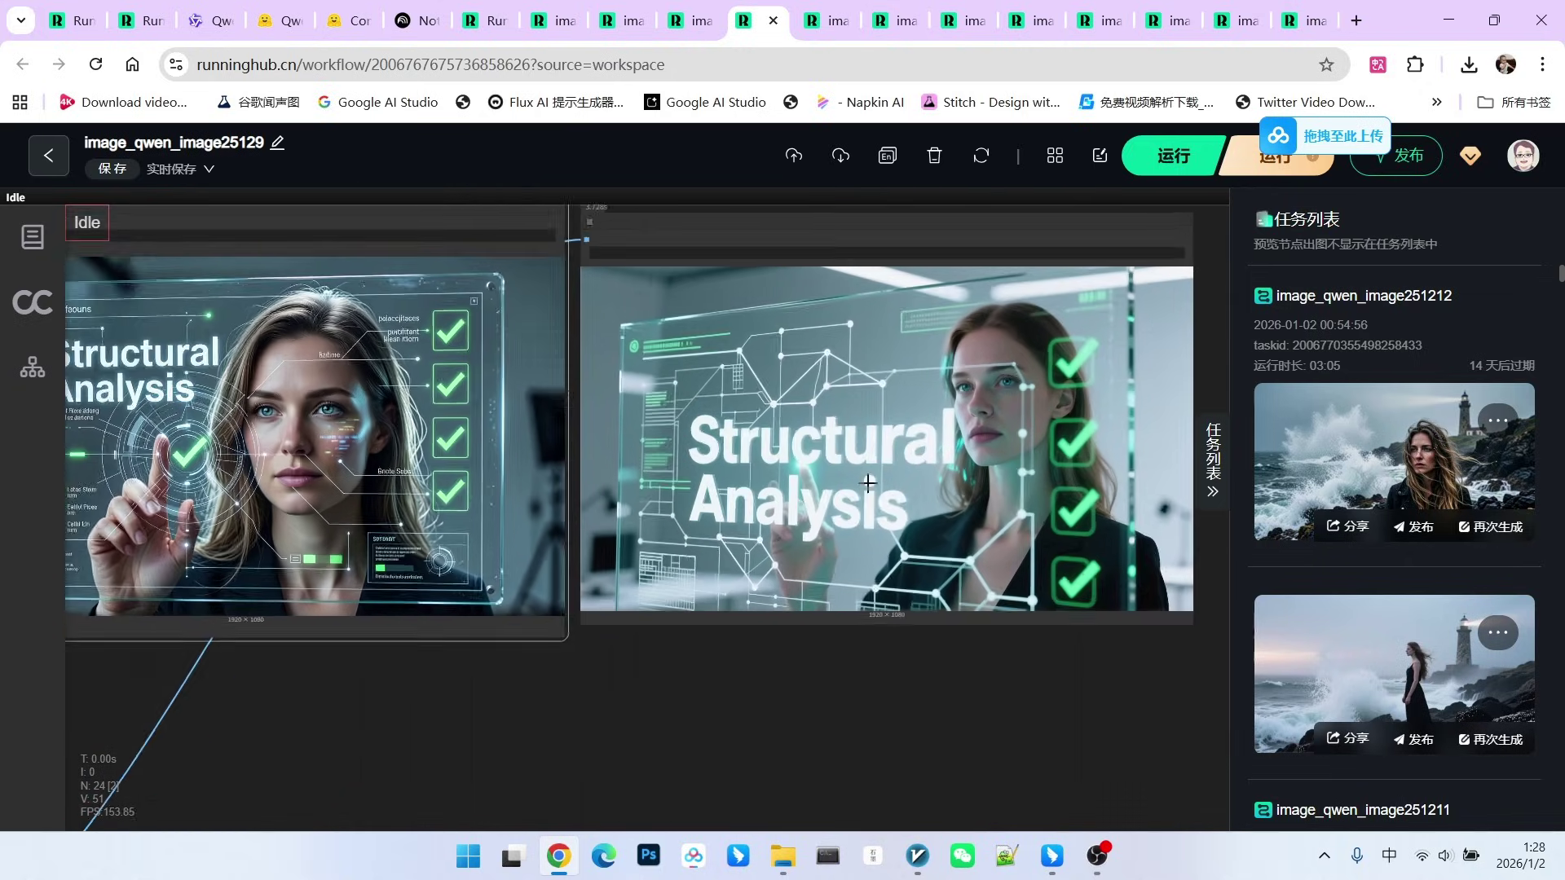
pyautogui.scroll(1, 885, 681)
pyautogui.scroll(2, 836, 589)
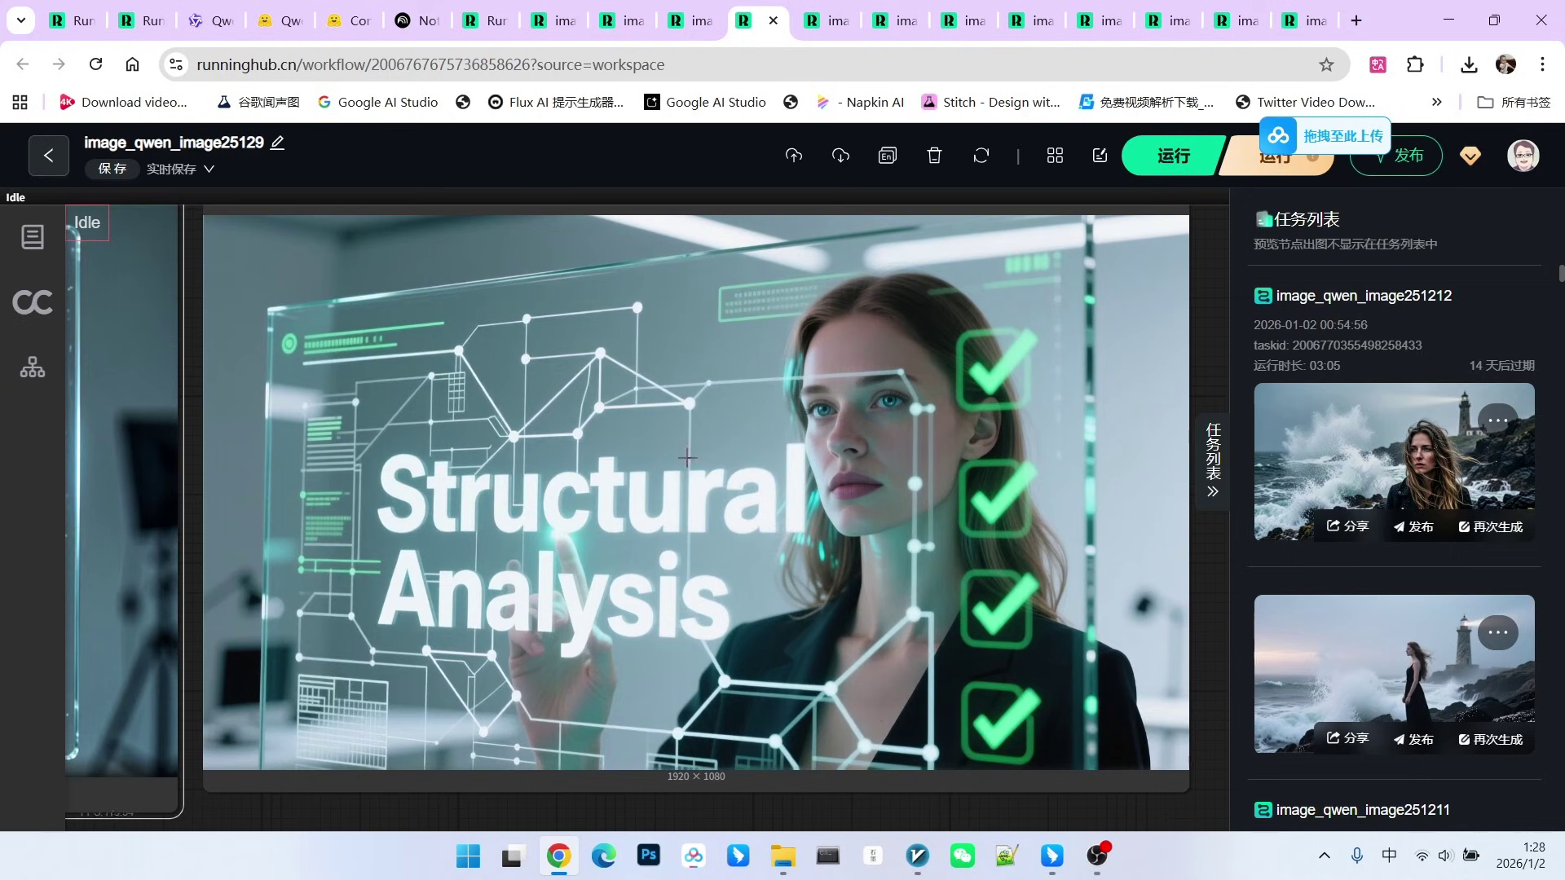
pyautogui.scroll(-5, 687, 457)
pyautogui.scroll(4, 386, 551)
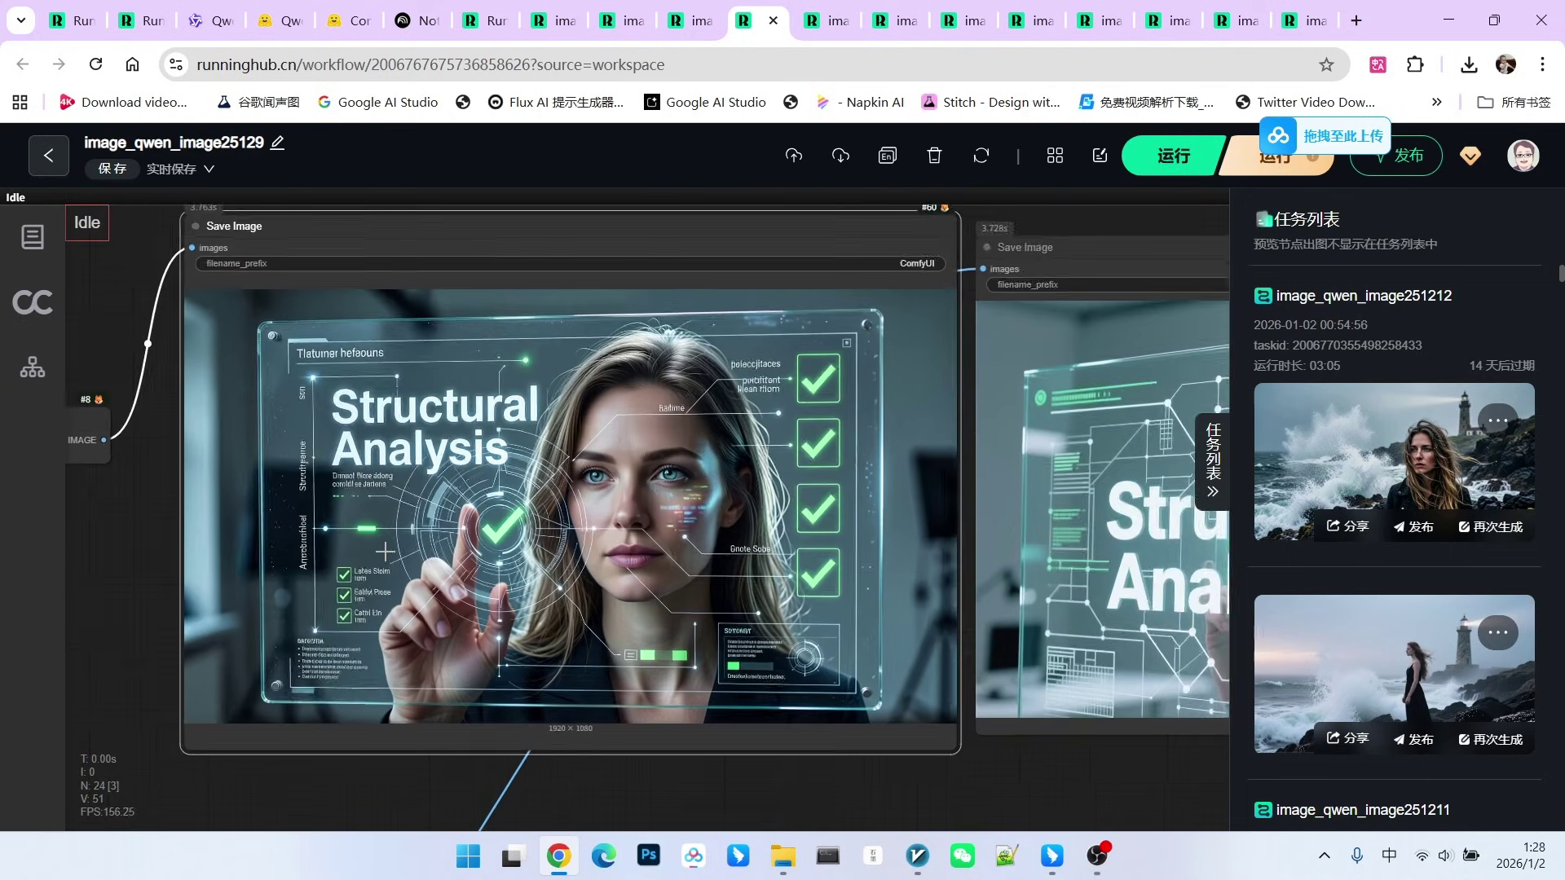
pyautogui.scroll(1, 385, 552)
pyautogui.scroll(2, 682, 557)
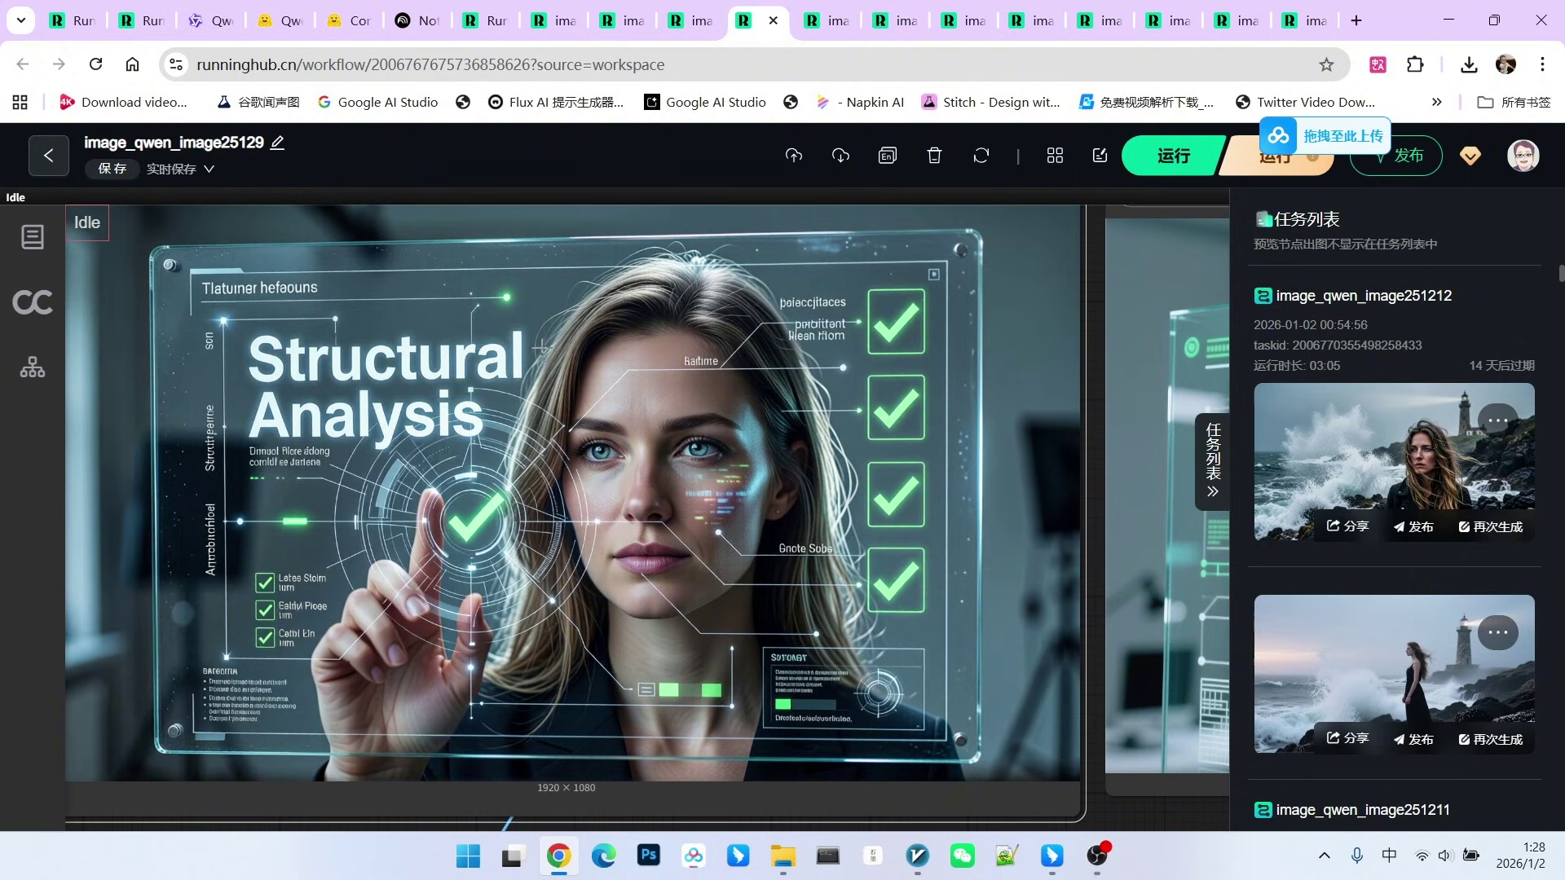
pyautogui.scroll(-3, 865, 616)
pyautogui.scroll(-4, 866, 616)
pyautogui.scroll(-1, 867, 616)
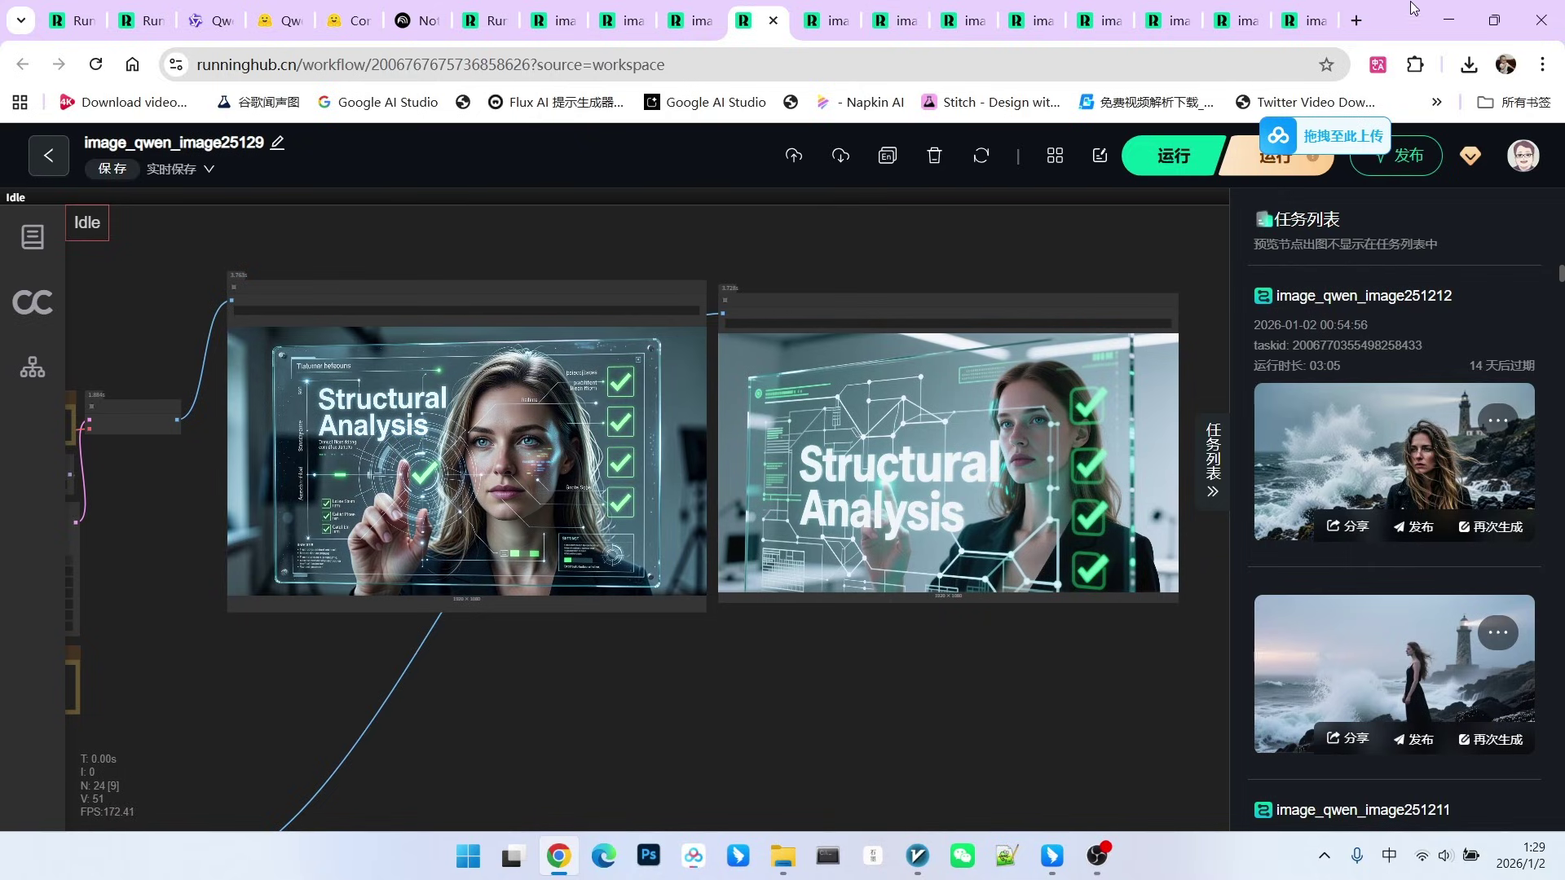
# In the dumpling workflow, set the second image beside the first and centre the floral-dress one
pyautogui.hotkey('ctrl', 'shift', 'Tab')
pyautogui.moveTo(789, 495); pyautogui.dragTo(535, 764)
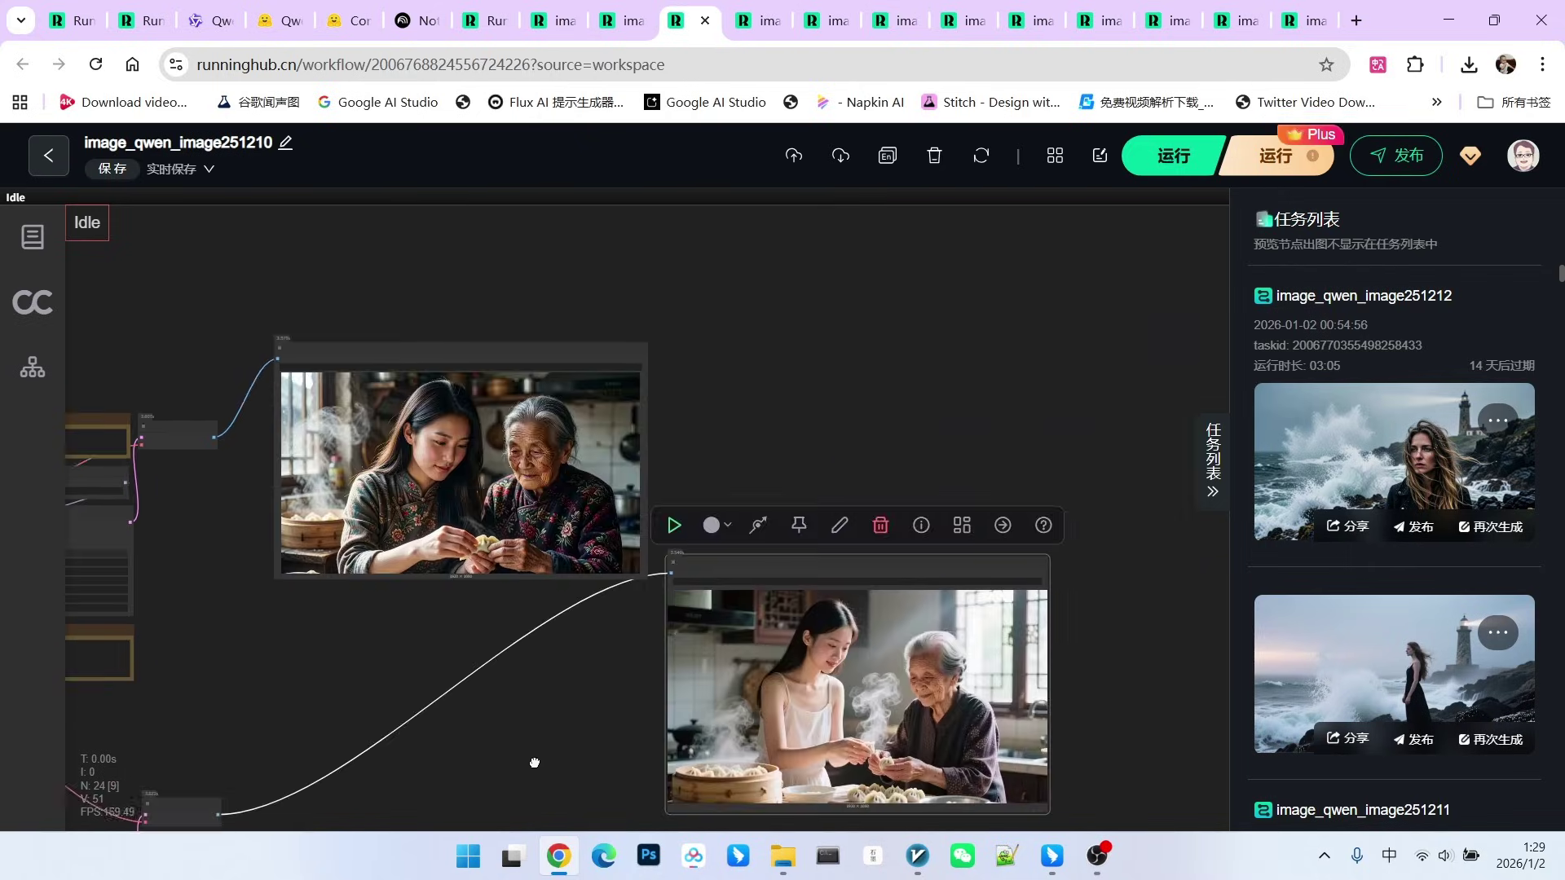
pyautogui.moveTo(772, 586)
pyautogui.mouseDown()
pyautogui.moveTo(828, 409)
pyautogui.moveTo(781, 330)
pyautogui.mouseUp()
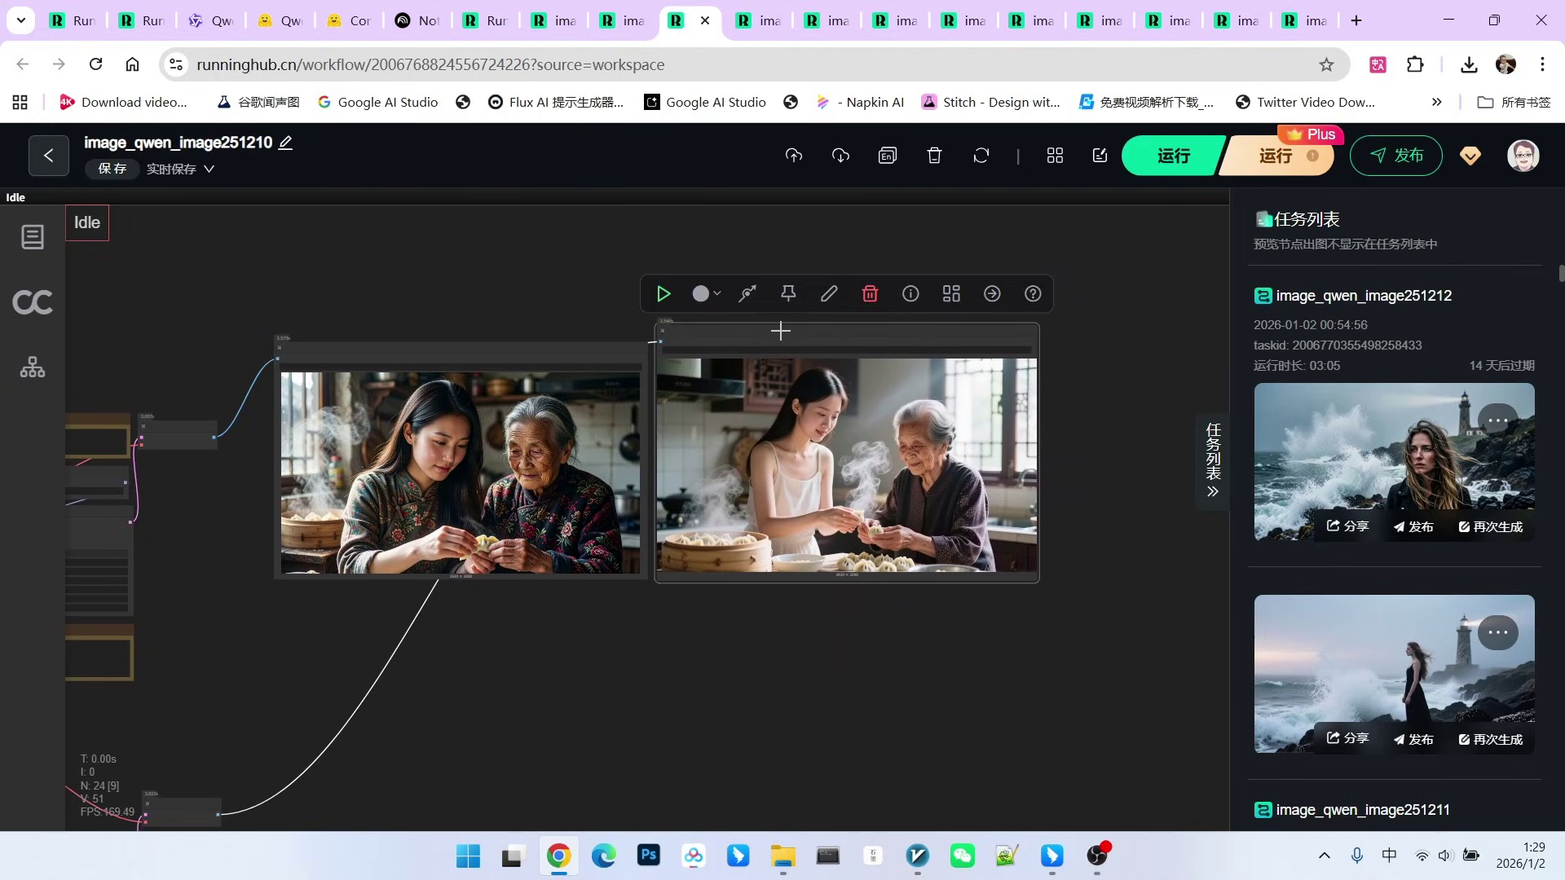
pyautogui.scroll(1, 798, 633)
pyautogui.scroll(1, 785, 665)
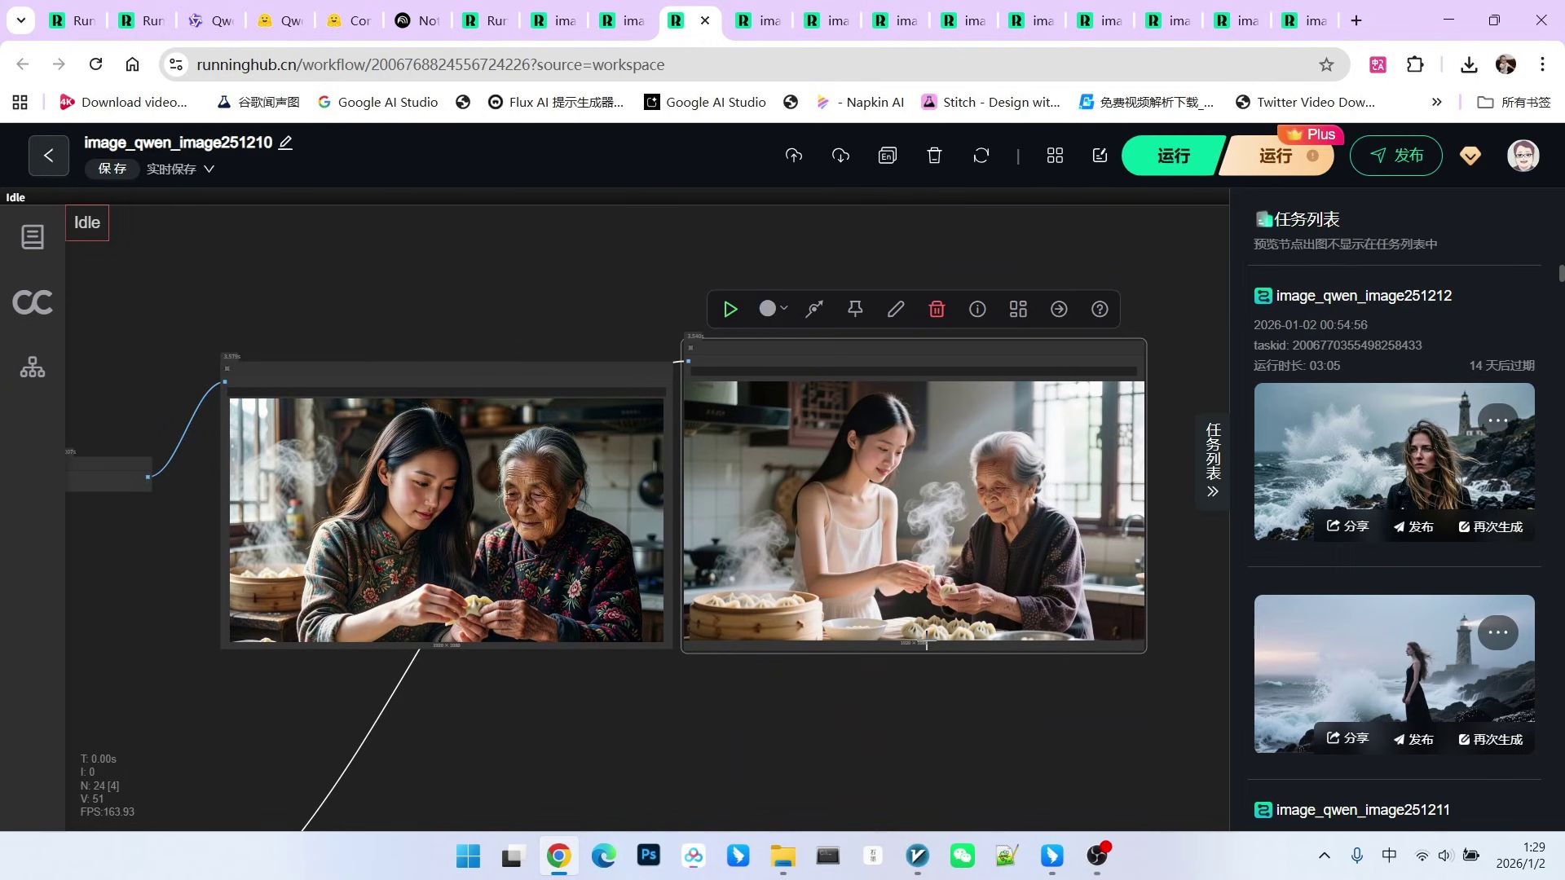
pyautogui.scroll(1, 447, 367)
pyautogui.scroll(1, 454, 356)
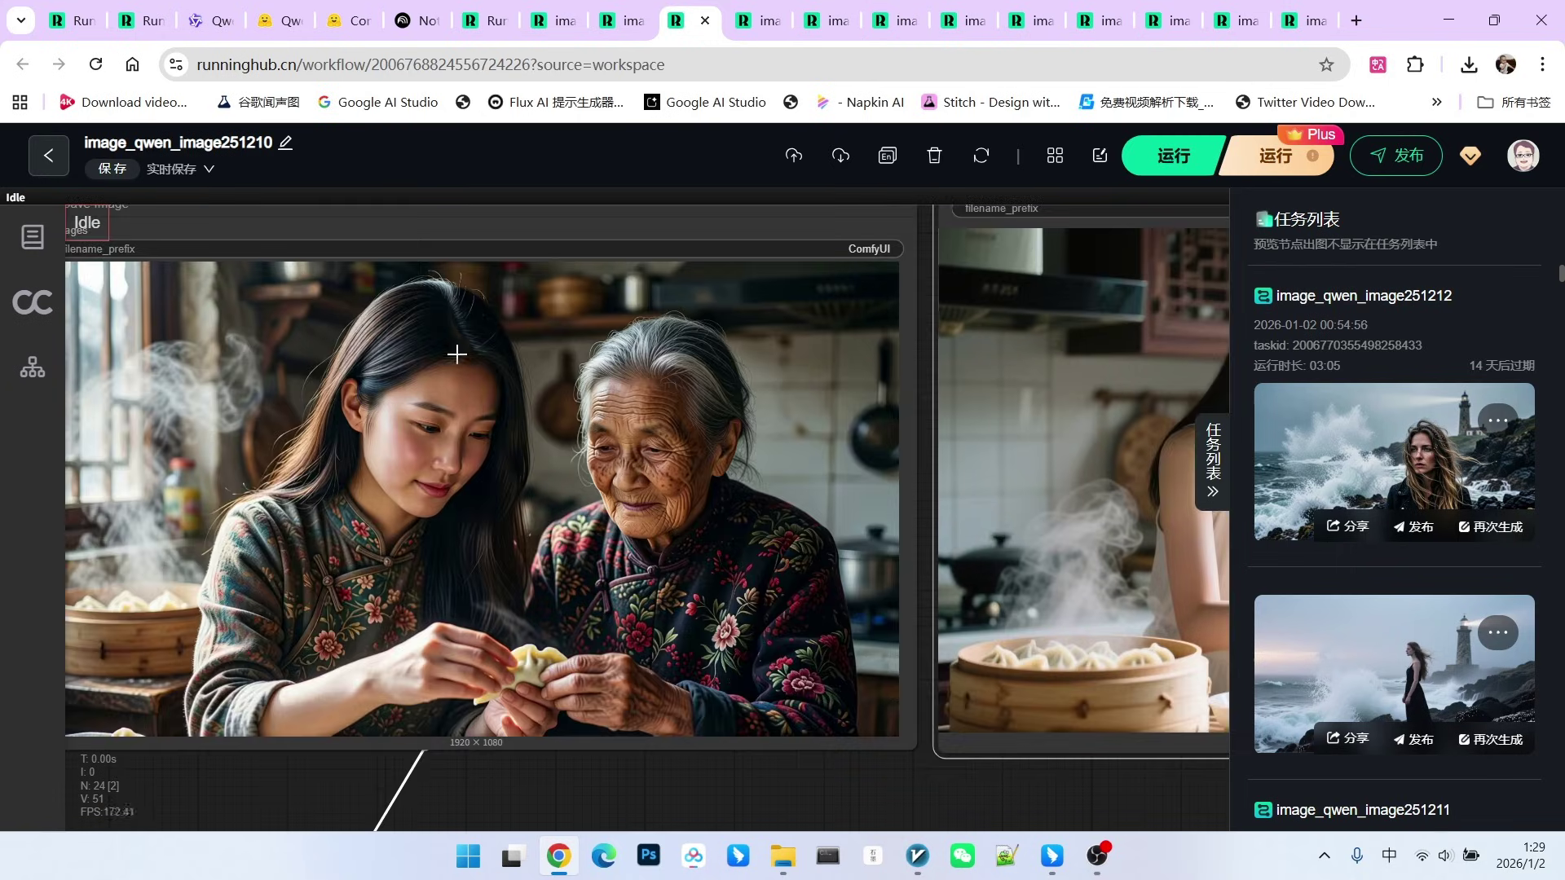
pyautogui.scroll(-1, 464, 435)
pyautogui.scroll(-3, 617, 466)
pyautogui.scroll(3, 770, 669)
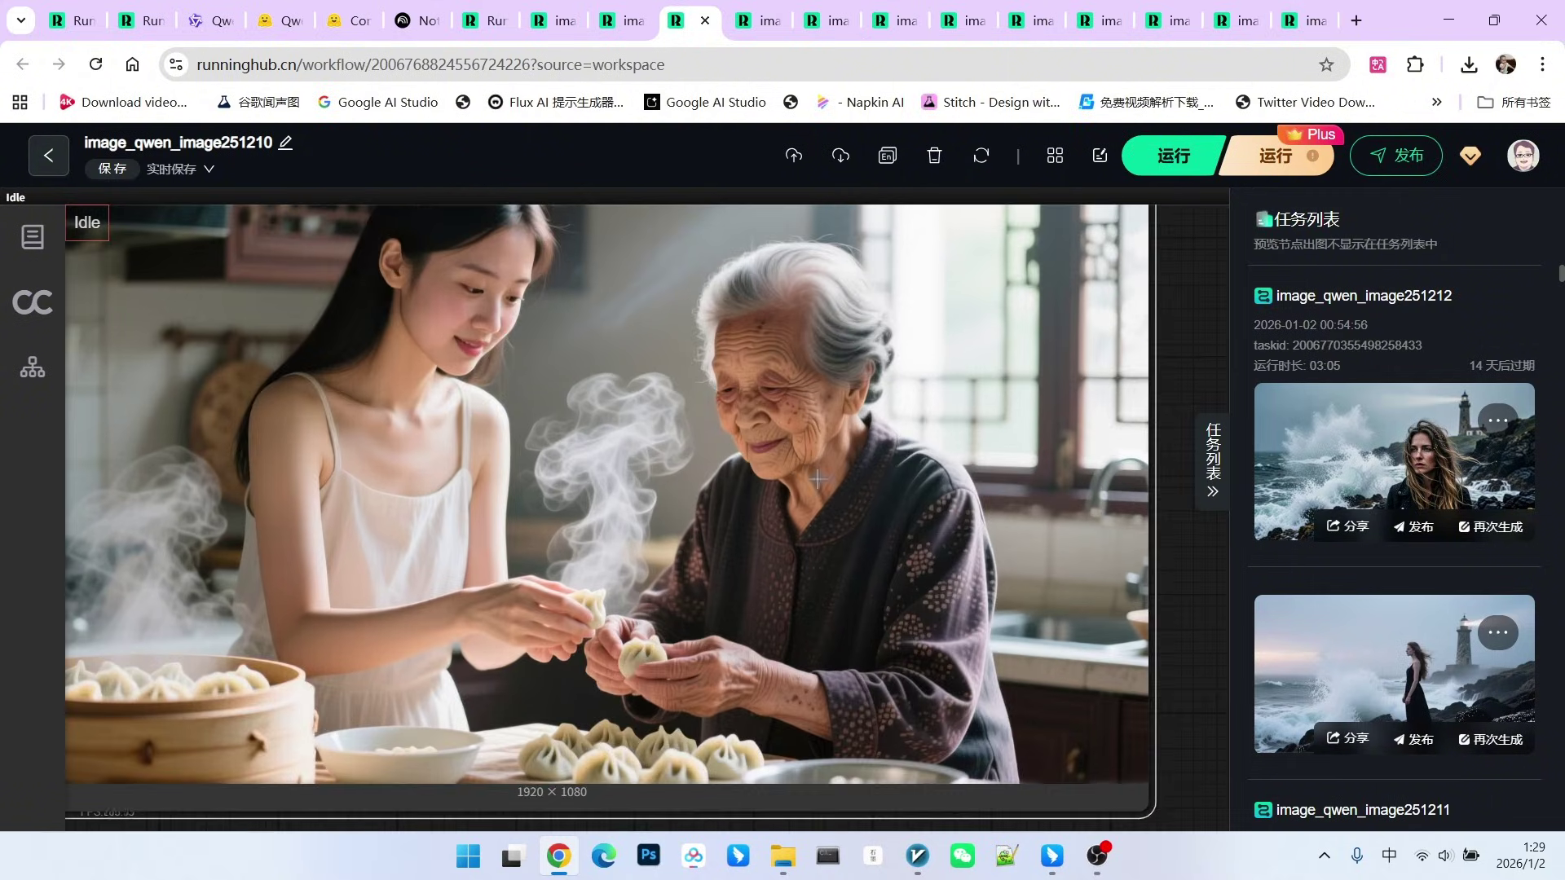
pyautogui.scroll(-1, 881, 487)
pyautogui.scroll(2, 529, 505)
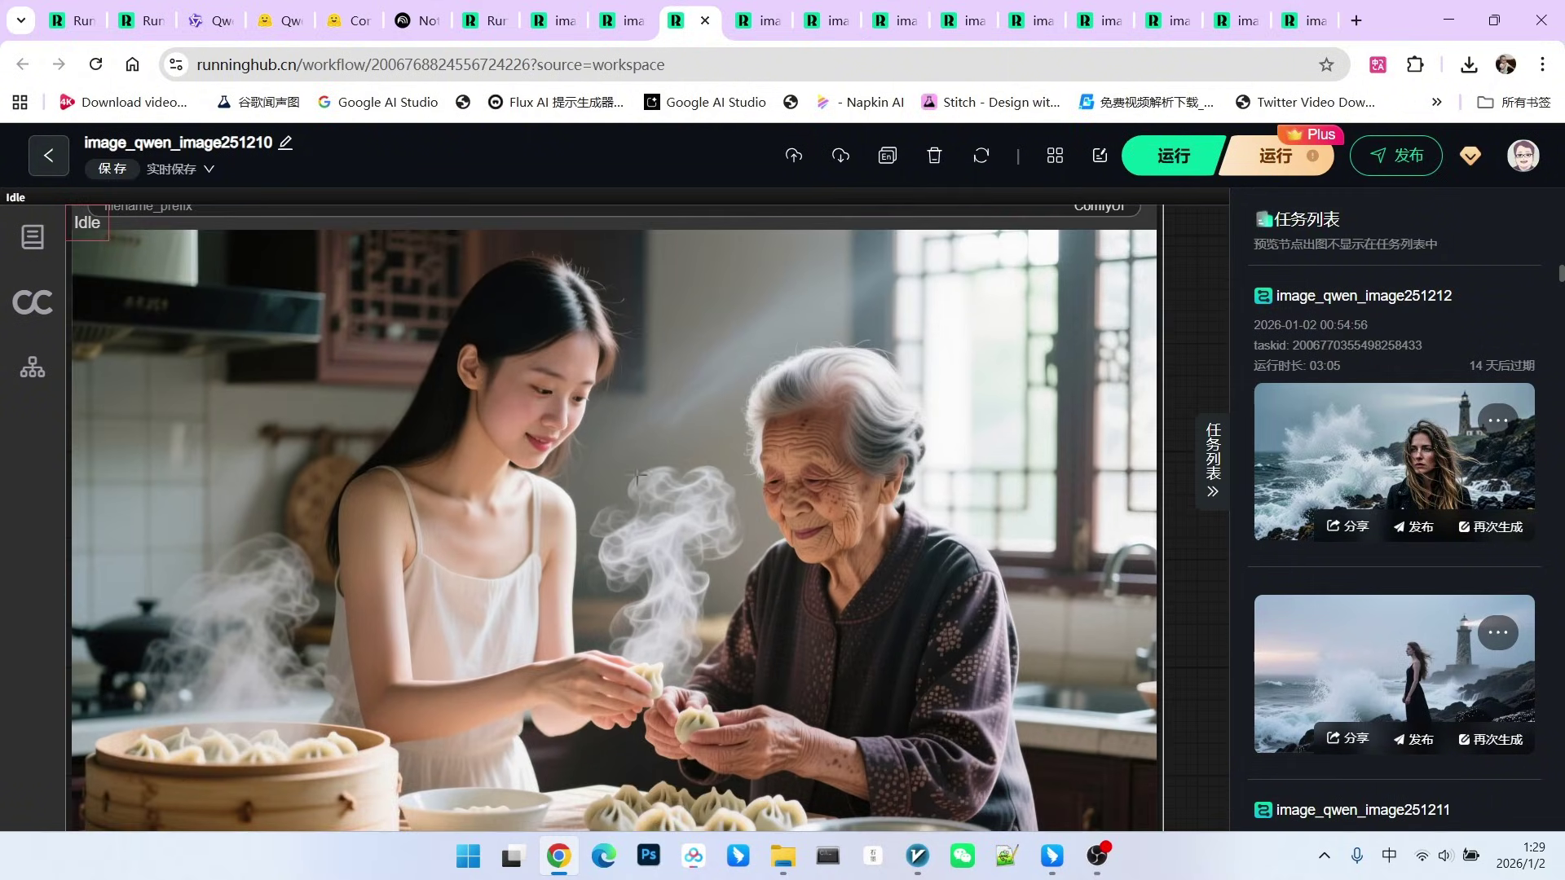
pyautogui.scroll(-2, 637, 476)
pyautogui.scroll(2, 685, 486)
pyautogui.scroll(2, 834, 494)
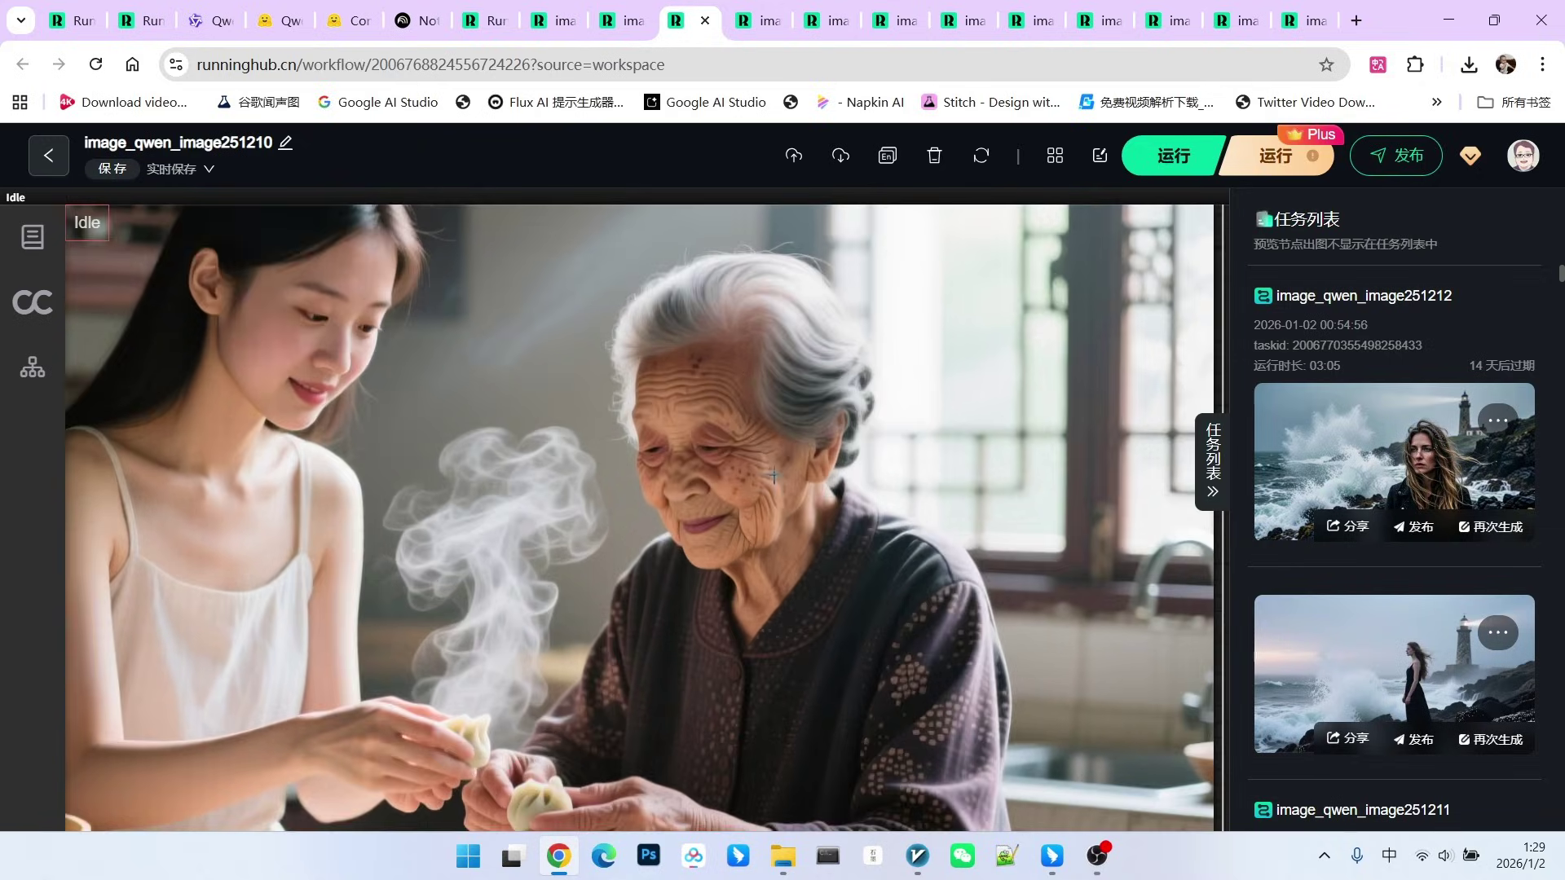
pyautogui.scroll(2, 797, 440)
pyautogui.scroll(2, 745, 505)
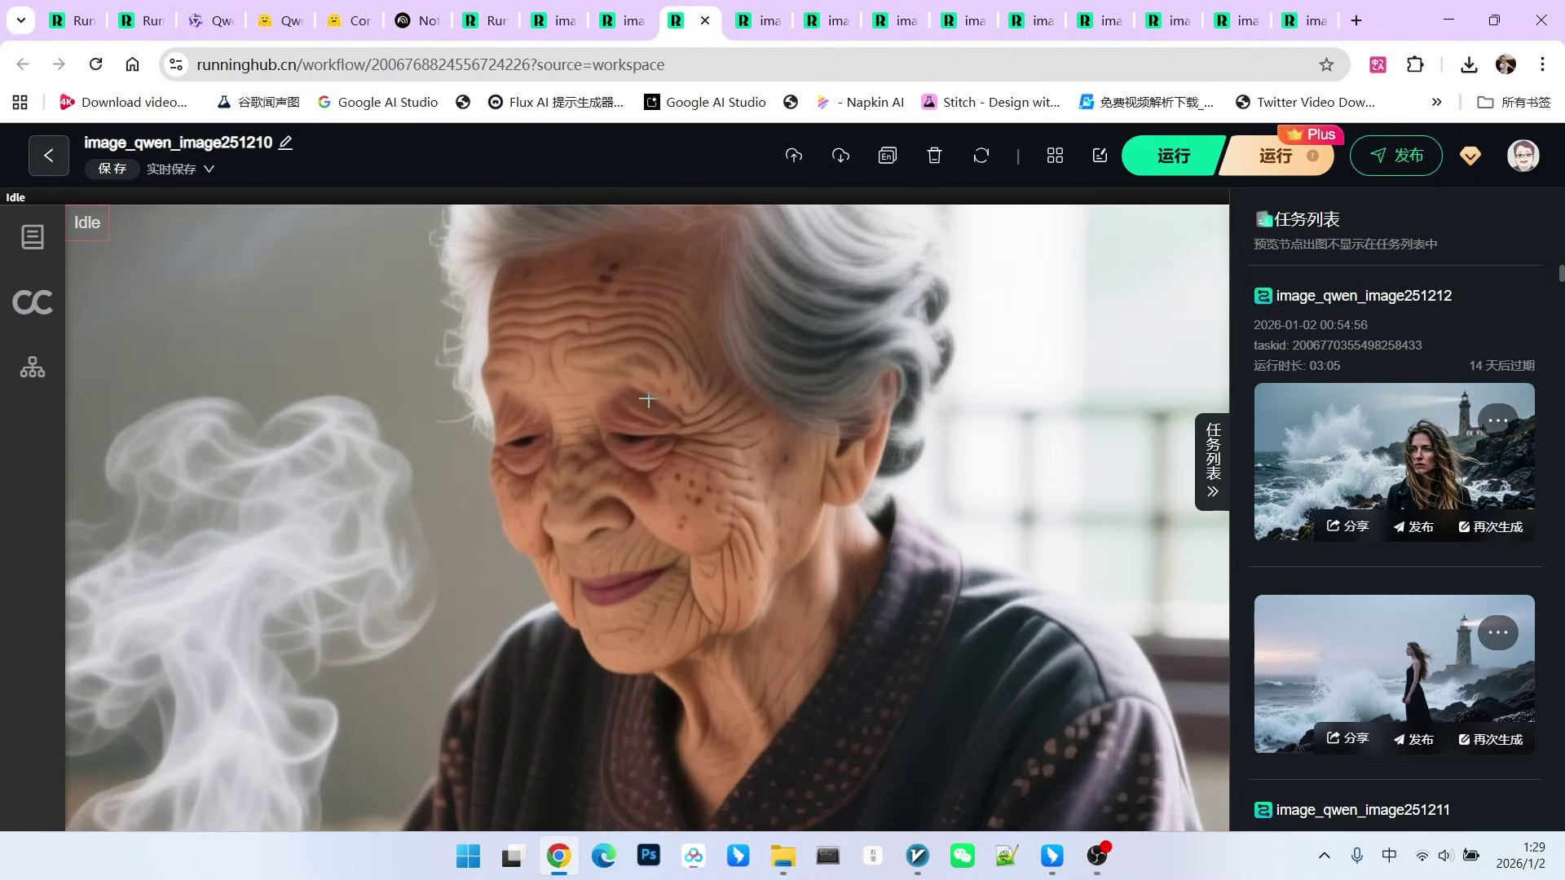
pyautogui.scroll(2, 488, 432)
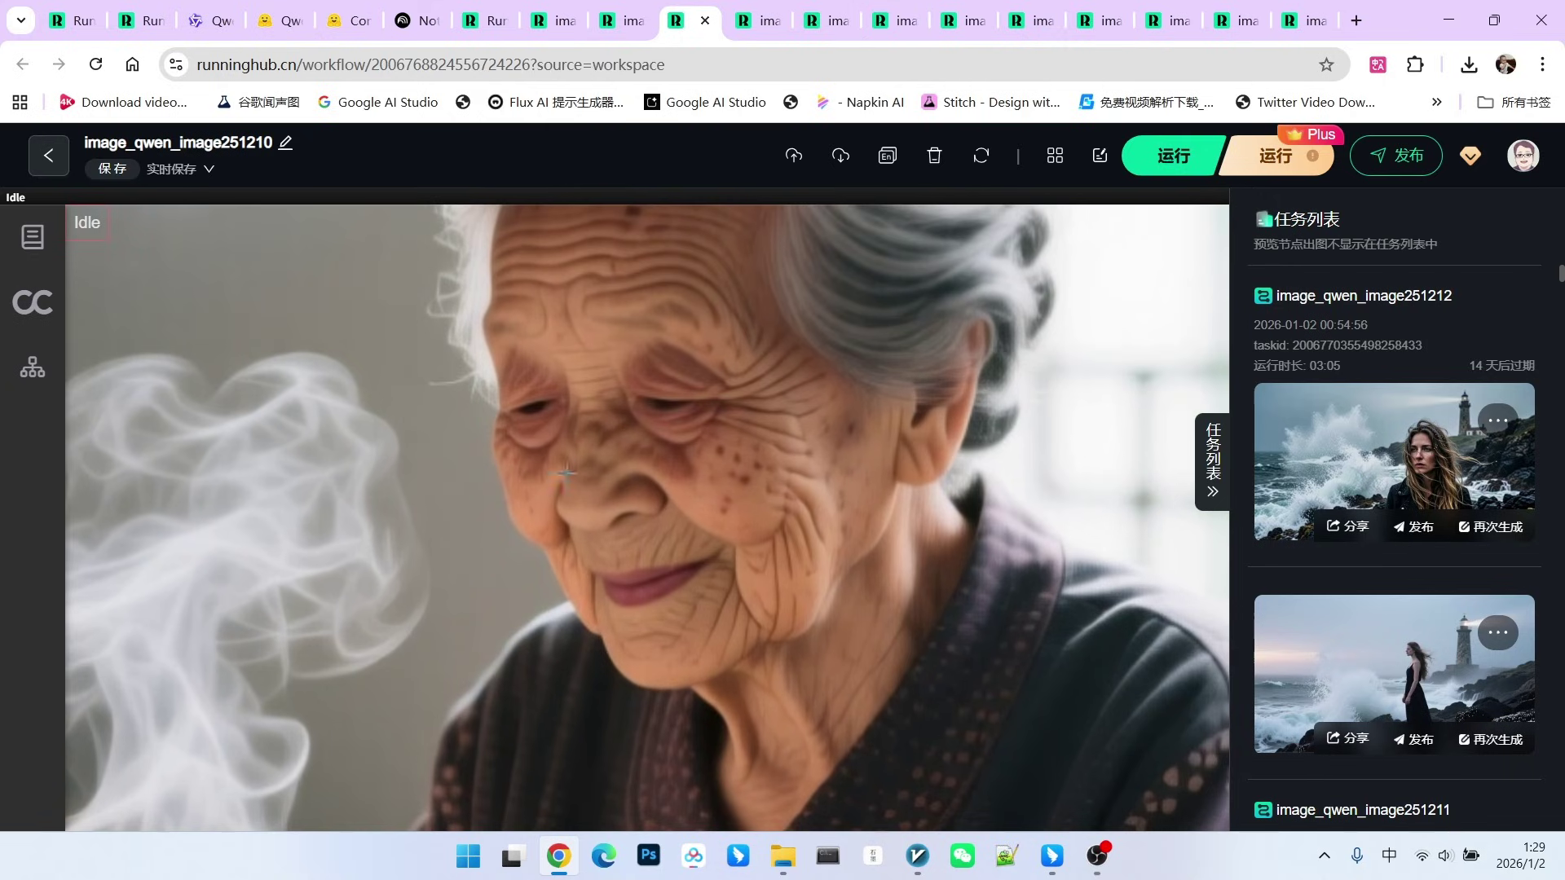
pyautogui.scroll(-2, 773, 429)
pyautogui.scroll(-1, 861, 386)
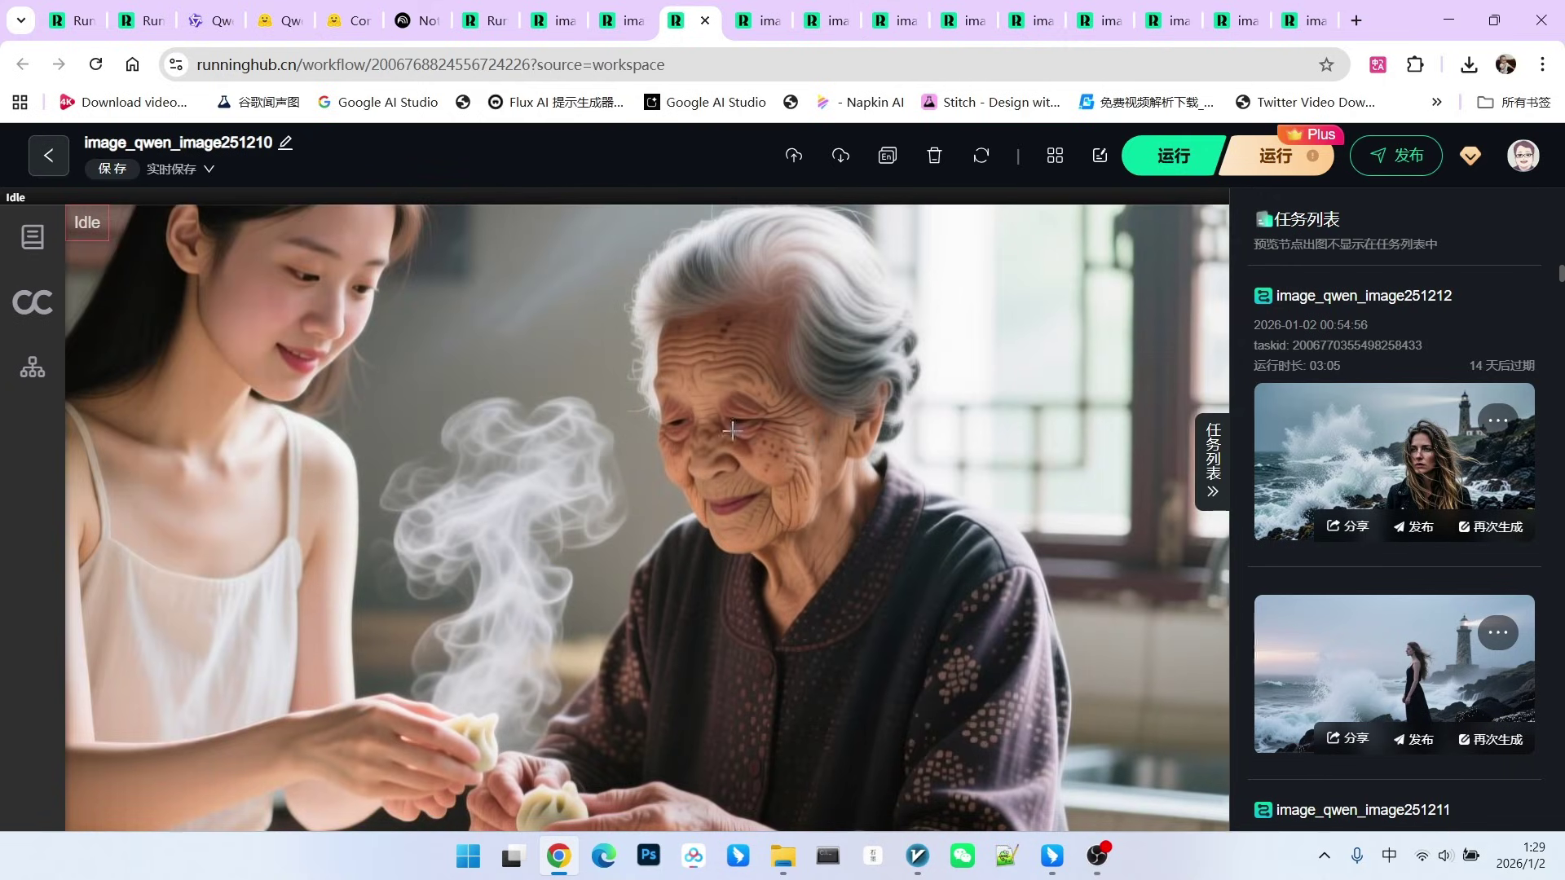
pyautogui.scroll(-1, 732, 430)
pyautogui.scroll(-2, 776, 456)
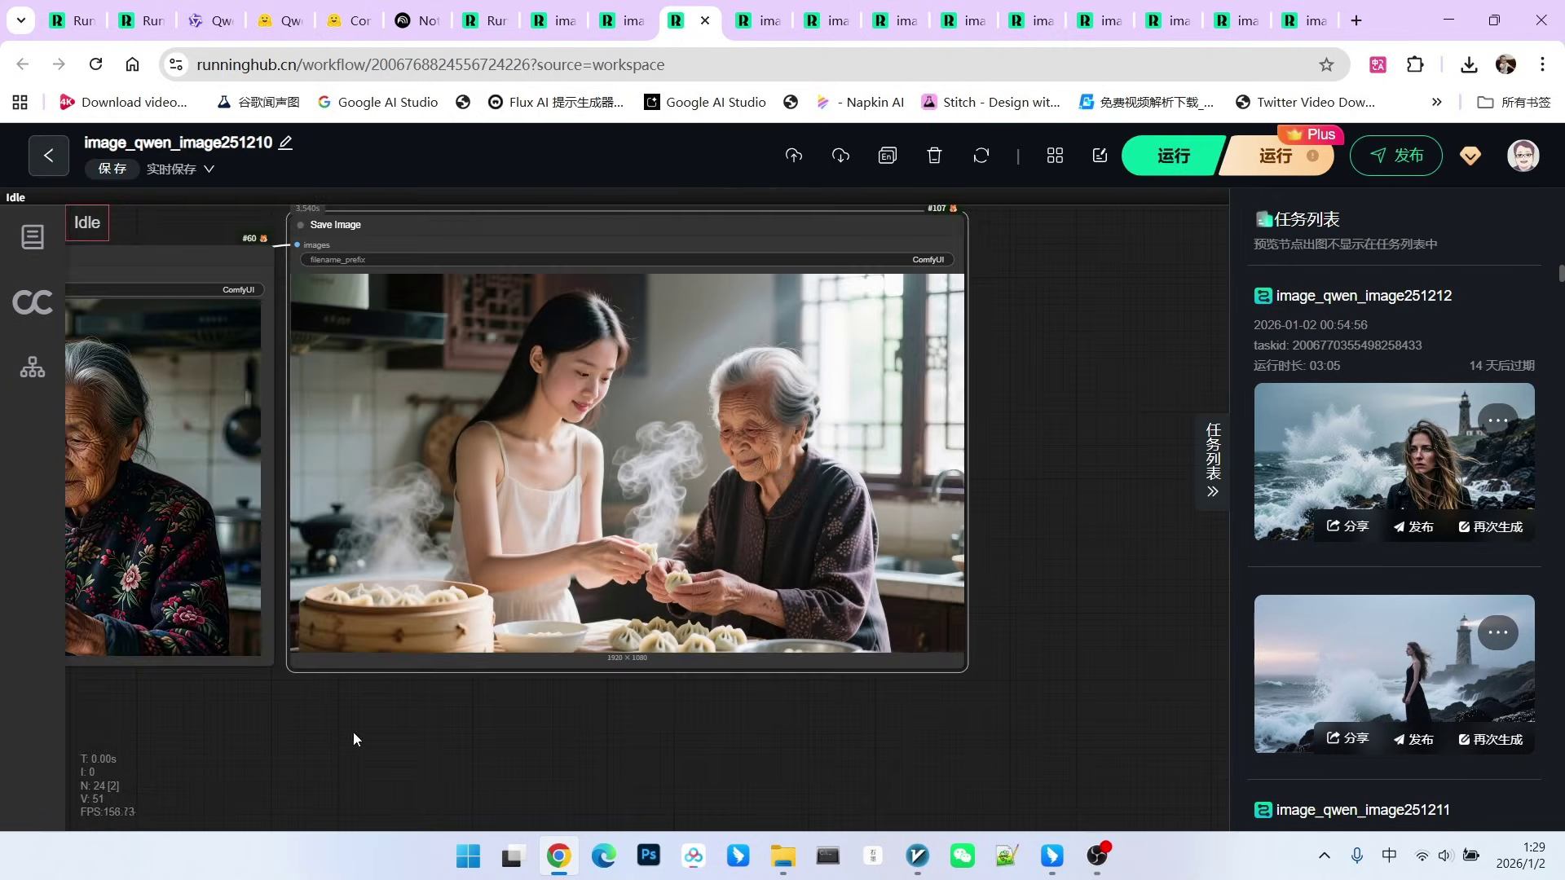
pyautogui.moveTo(354, 732); pyautogui.dragTo(953, 756)
pyautogui.scroll(3, 476, 448)
pyautogui.scroll(3, 476, 449)
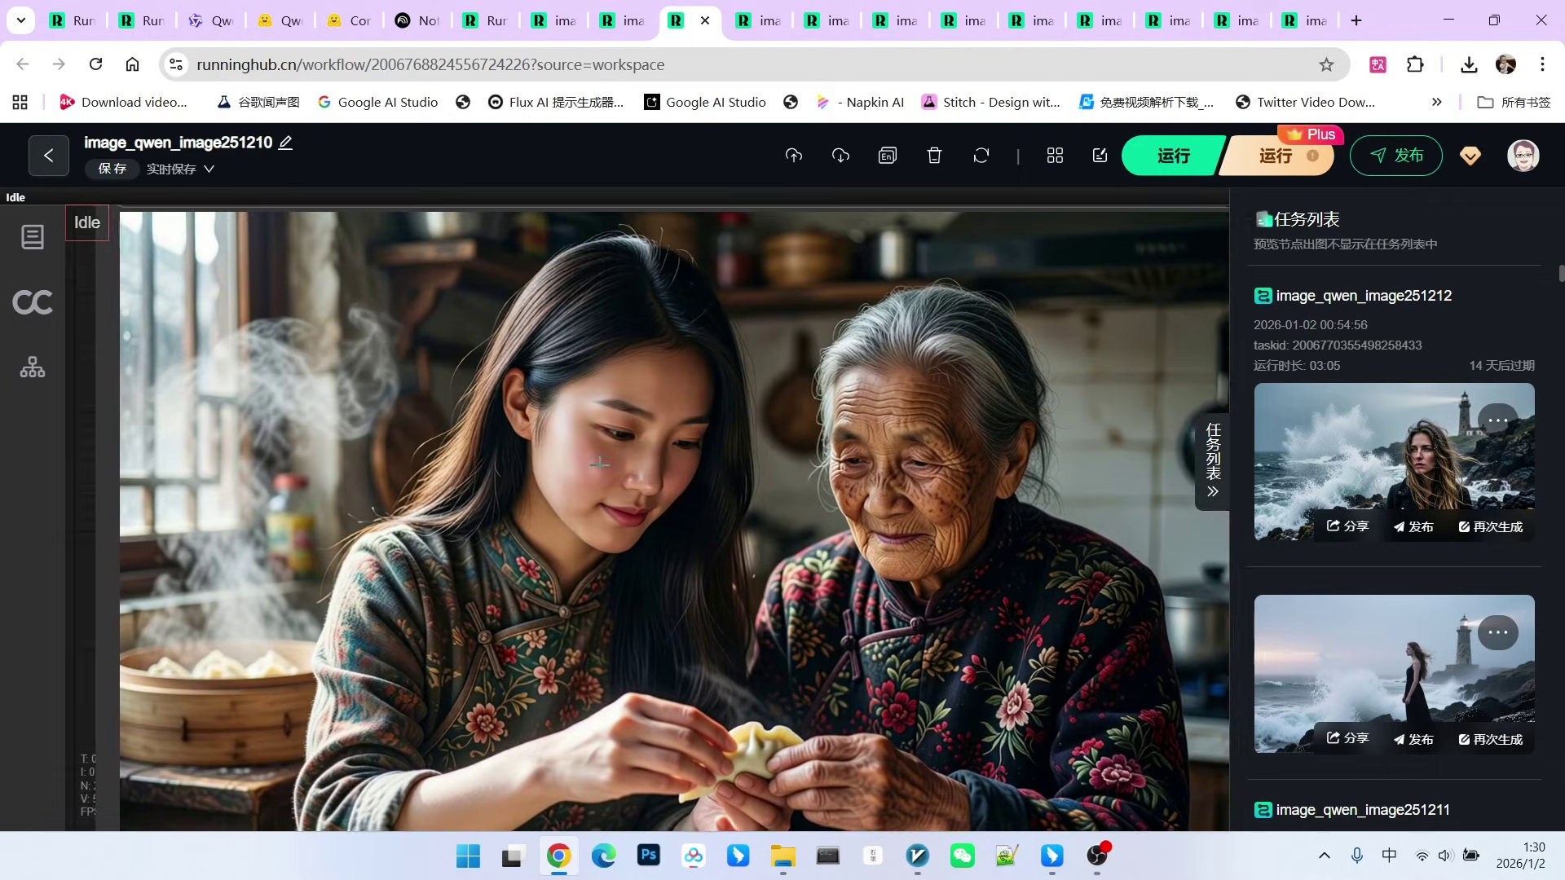
pyautogui.scroll(-1, 667, 521)
pyautogui.scroll(-1, 711, 497)
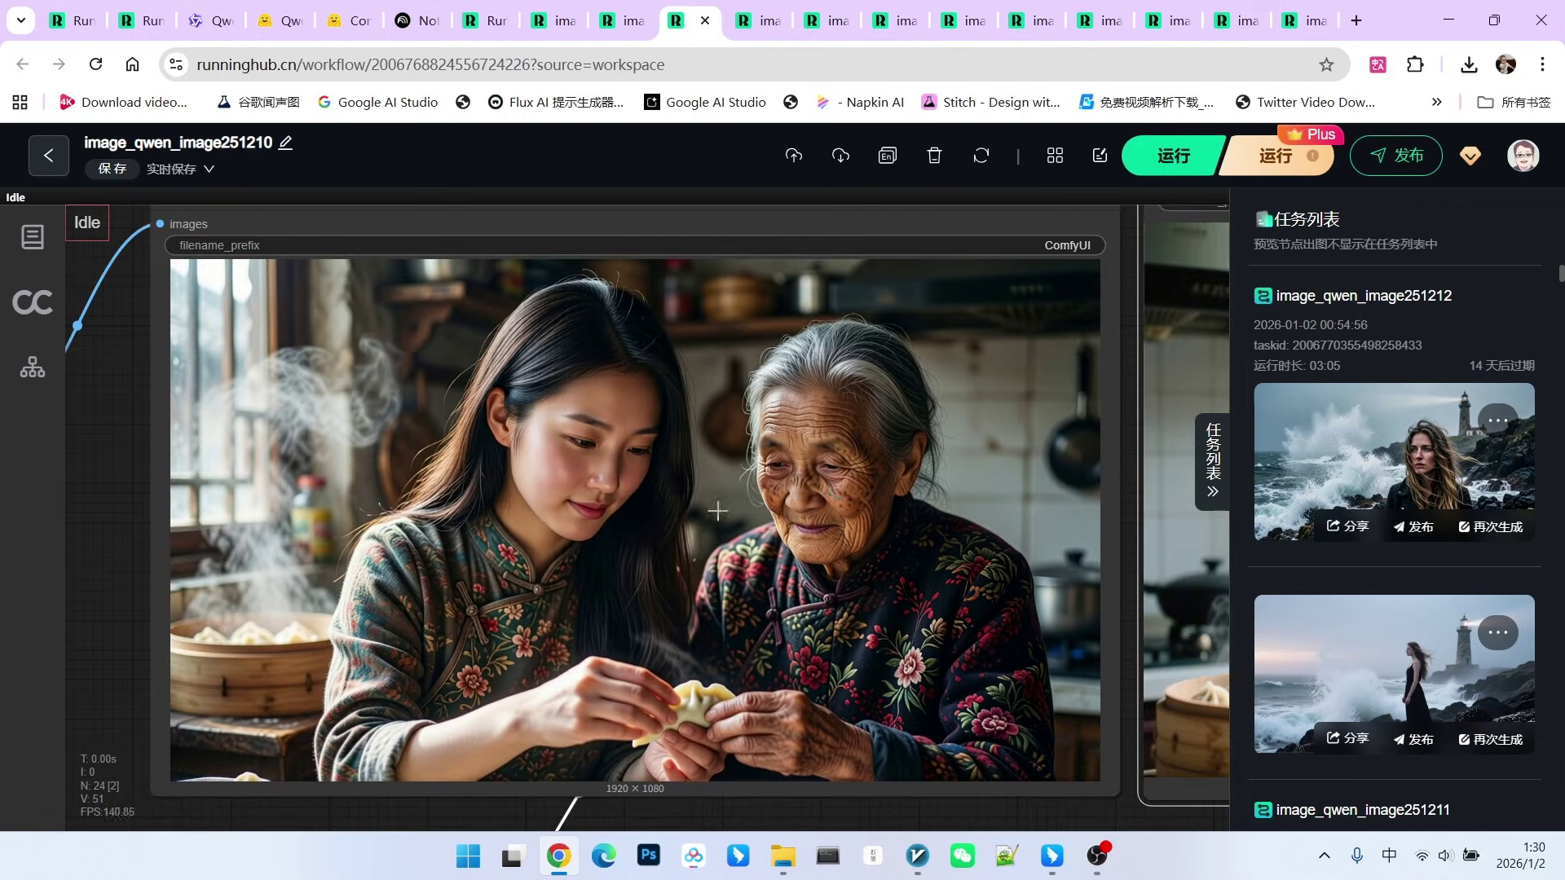
pyautogui.hotkey('ctrl', 'shift', 'Tab')
pyautogui.hotkey('ctrl', 'shift', 'Tab')
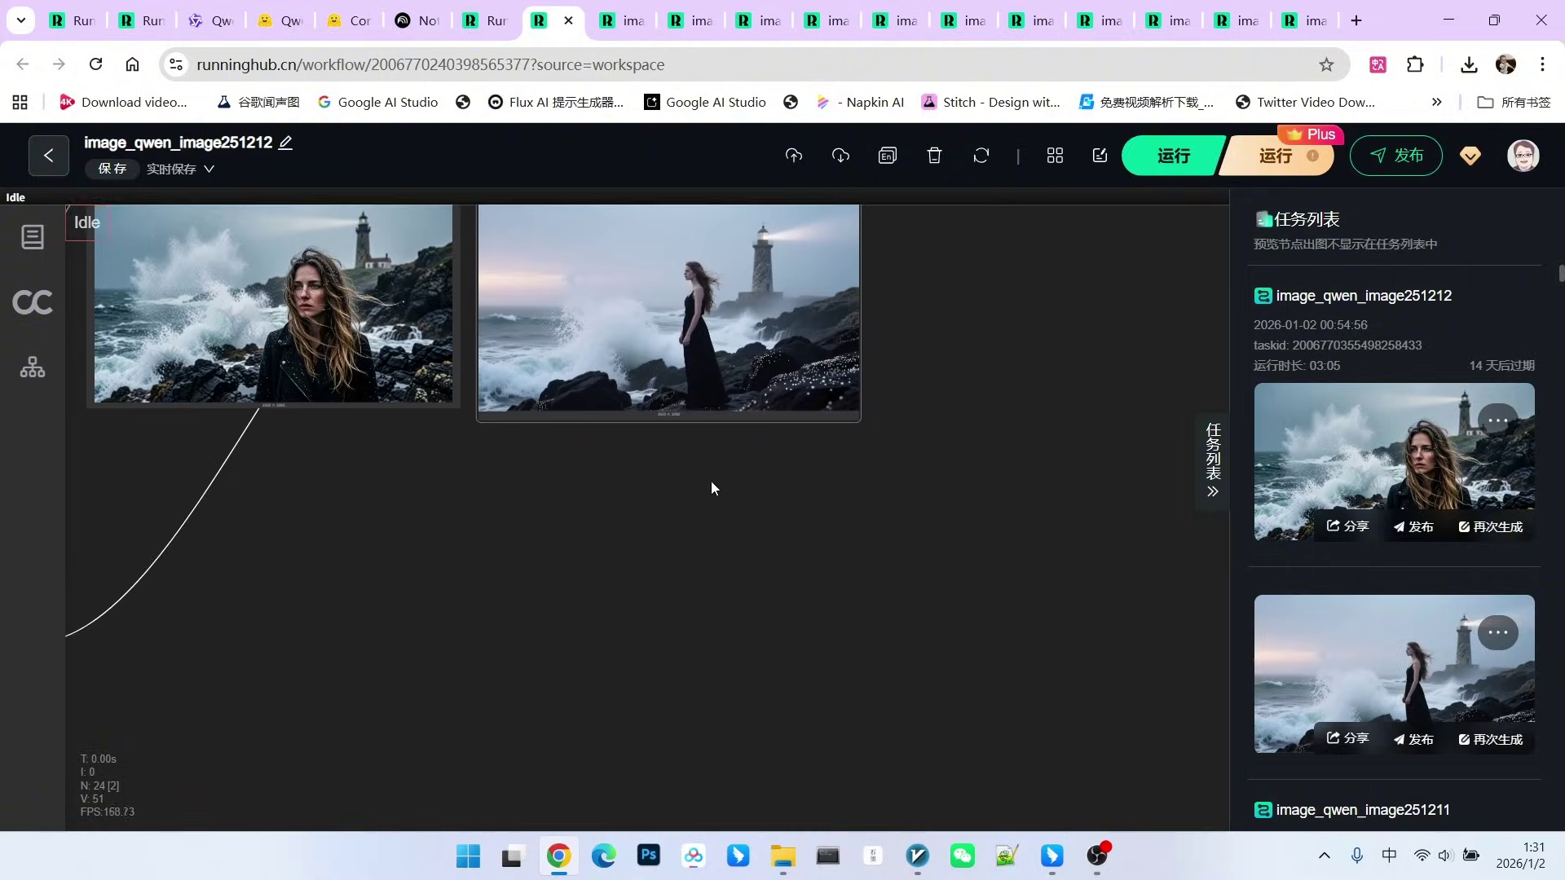
pyautogui.scroll(2, 705, 556)
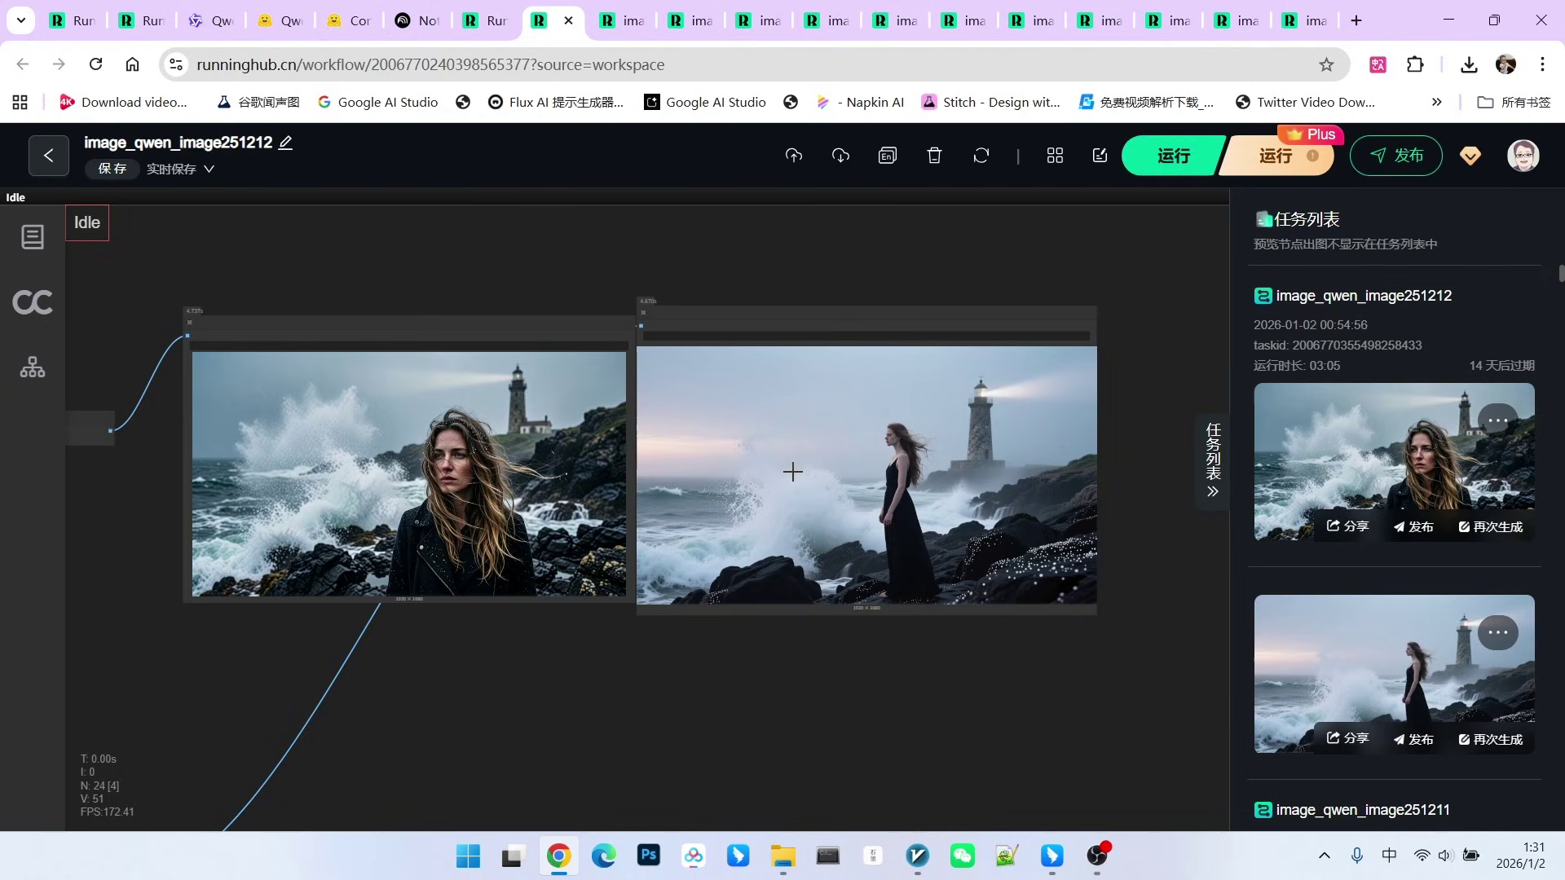
pyautogui.scroll(2, 429, 647)
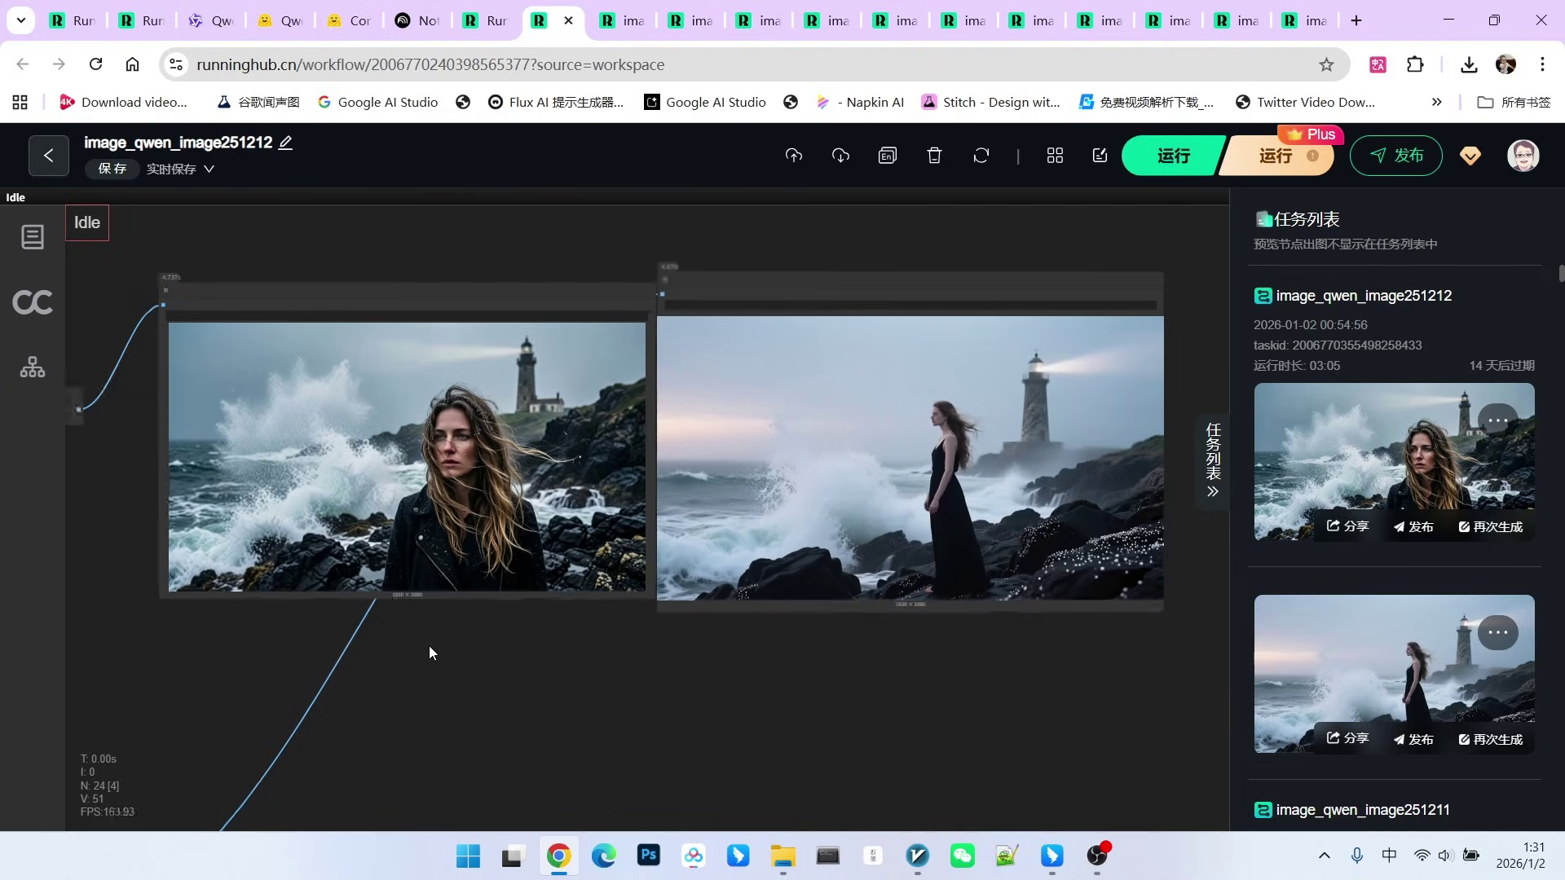
pyautogui.scroll(2, 358, 528)
pyautogui.scroll(2, 358, 526)
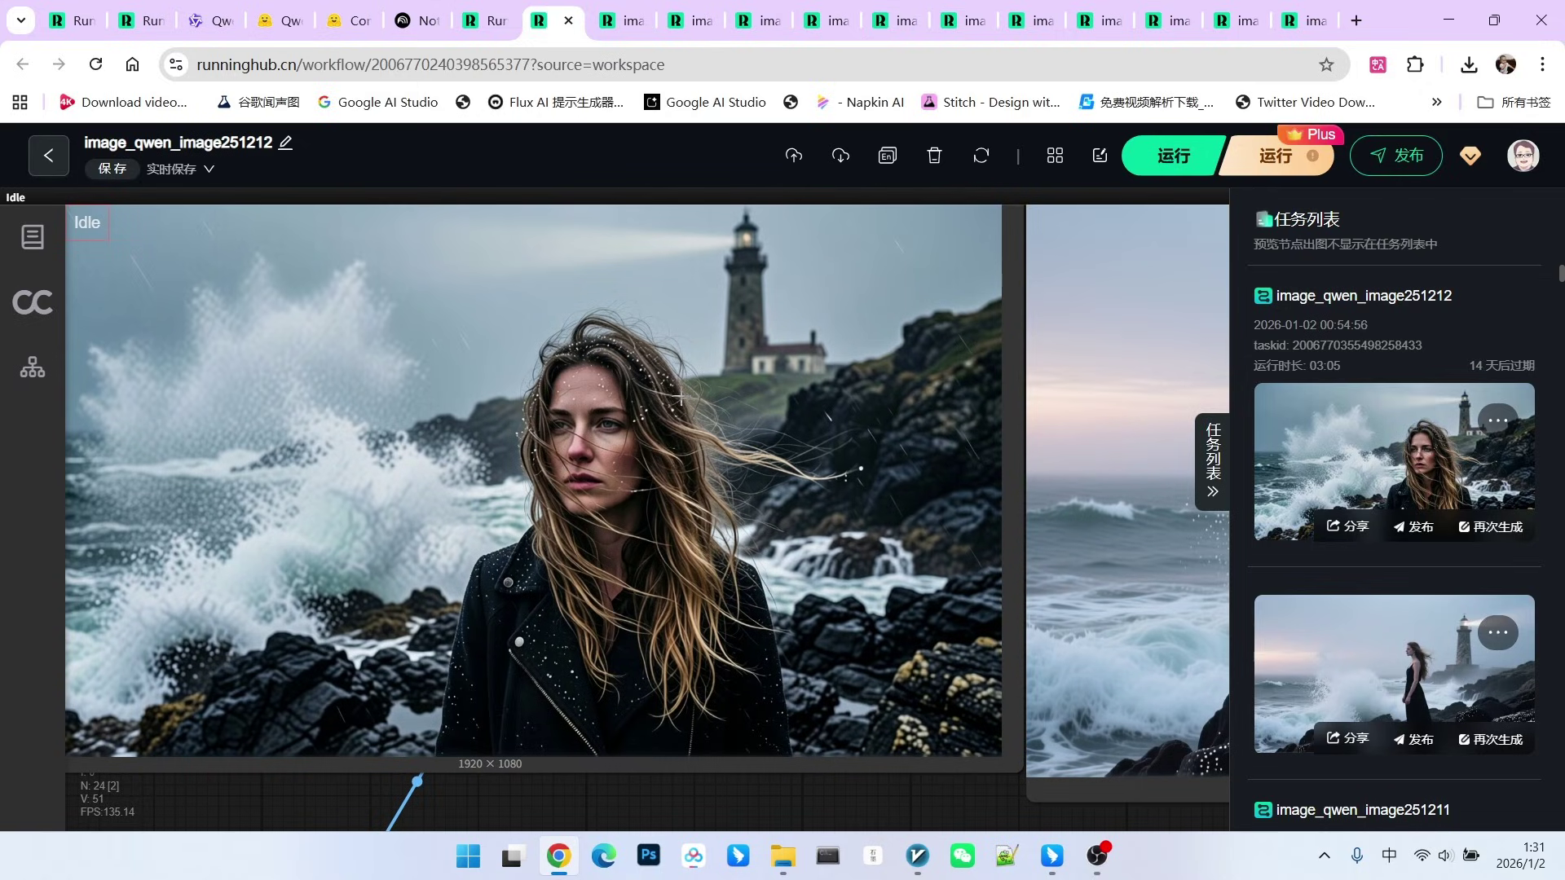
pyautogui.scroll(-1, 654, 541)
pyautogui.scroll(-1, 655, 540)
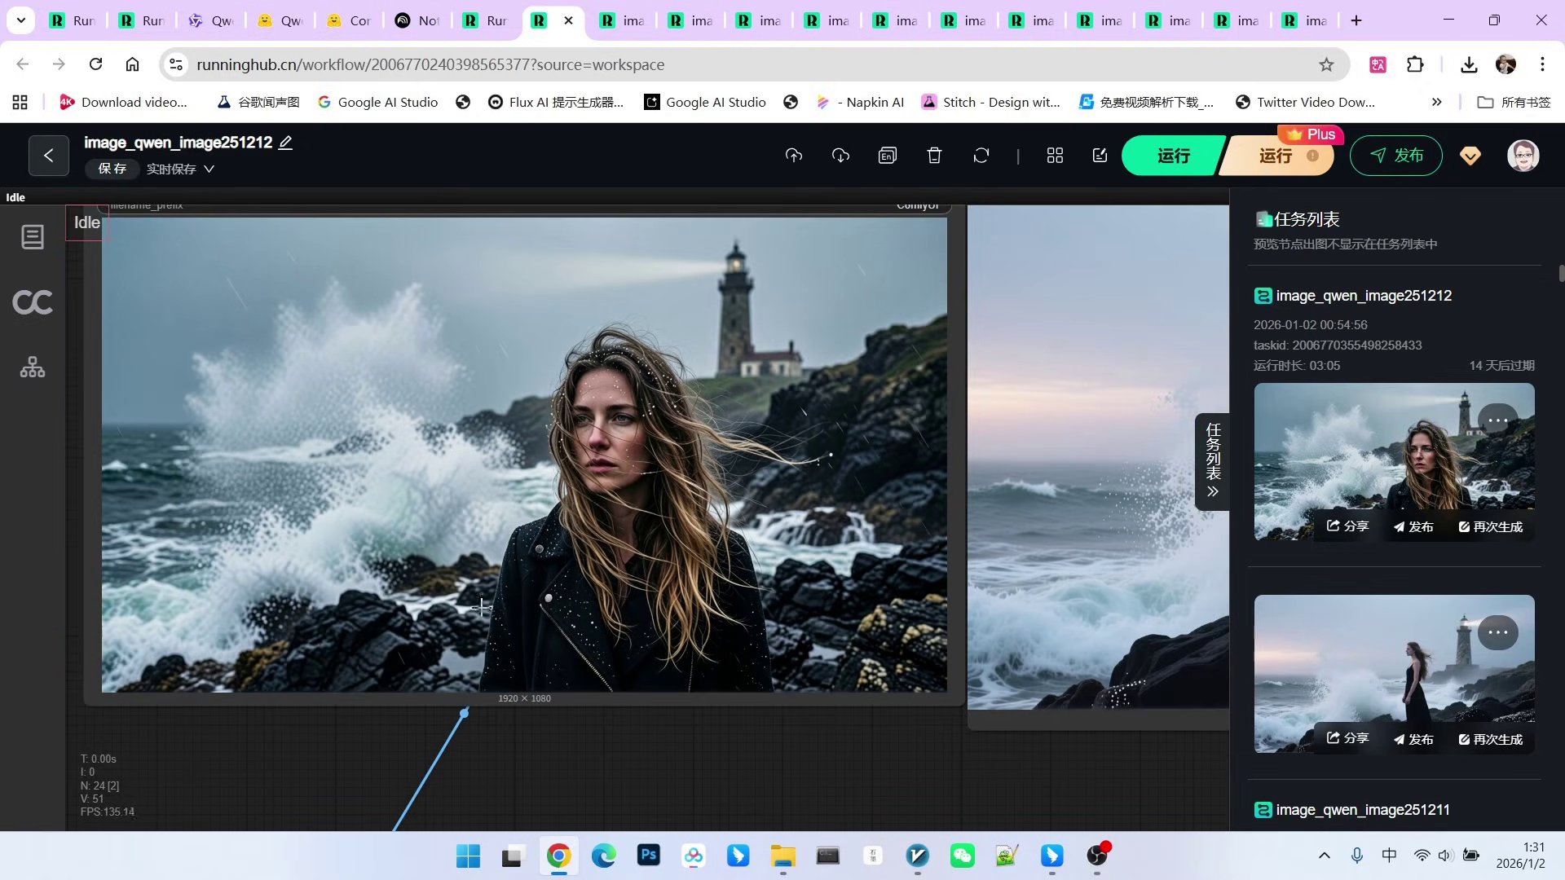
pyautogui.scroll(-1, 448, 549)
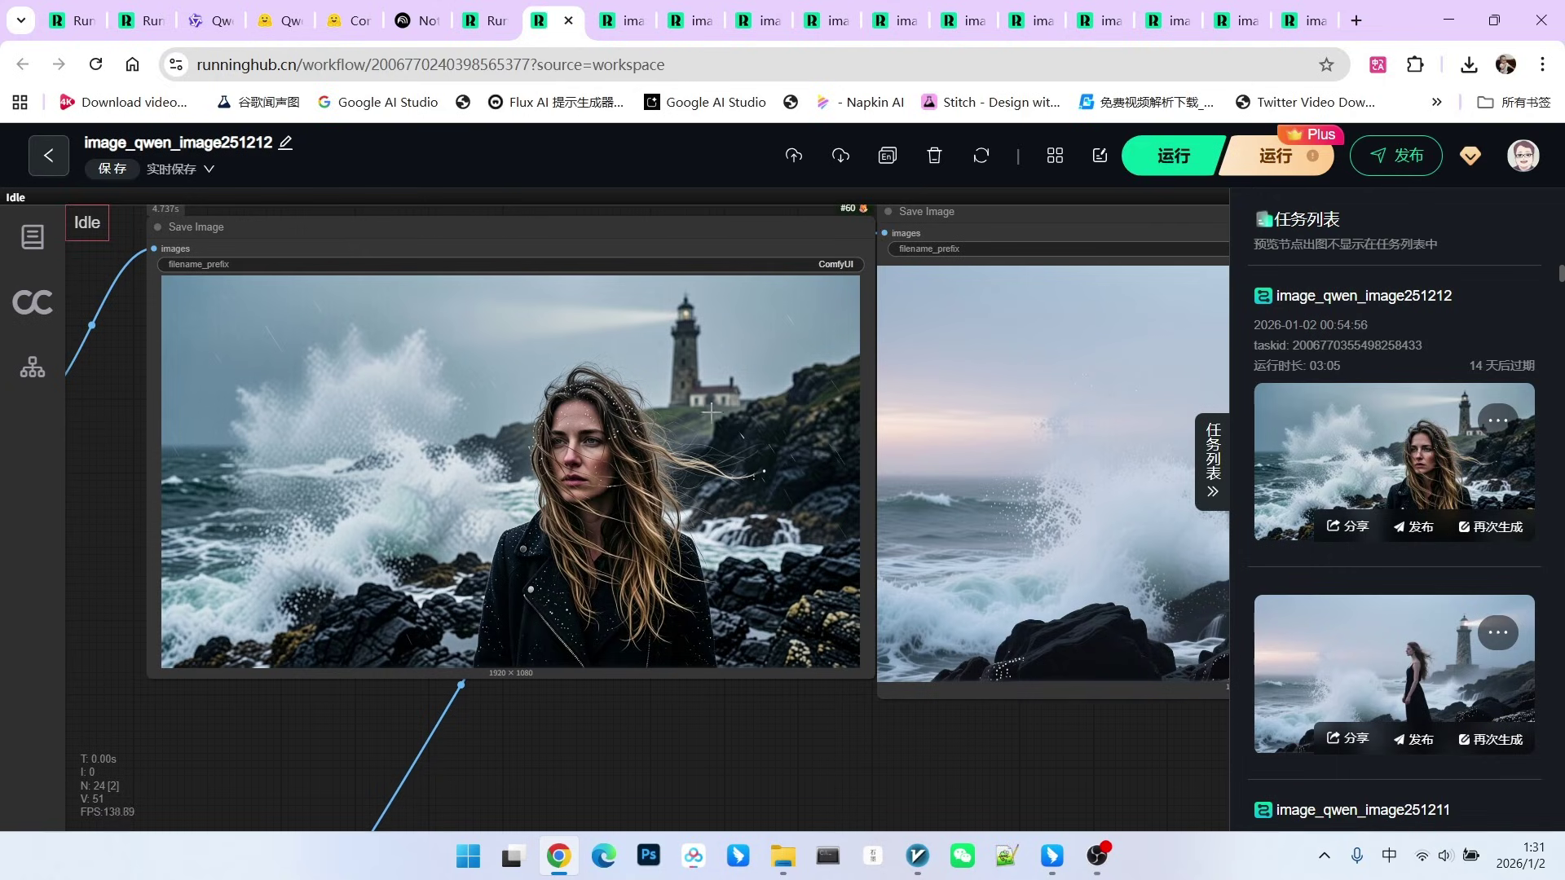
pyautogui.scroll(1, 648, 474)
pyautogui.scroll(1, 590, 456)
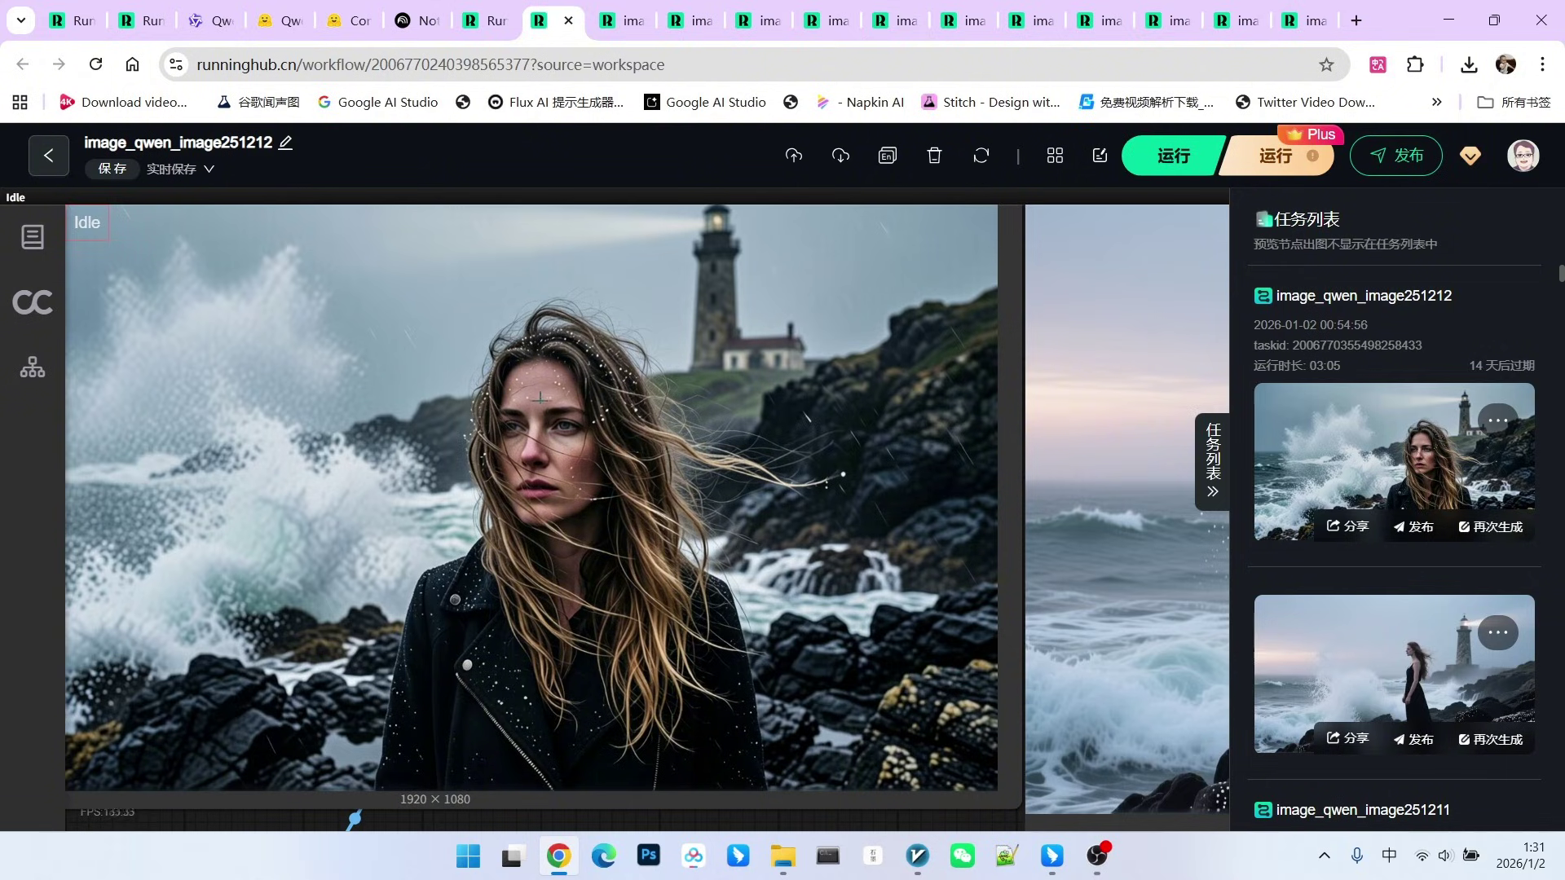
pyautogui.scroll(-1, 652, 460)
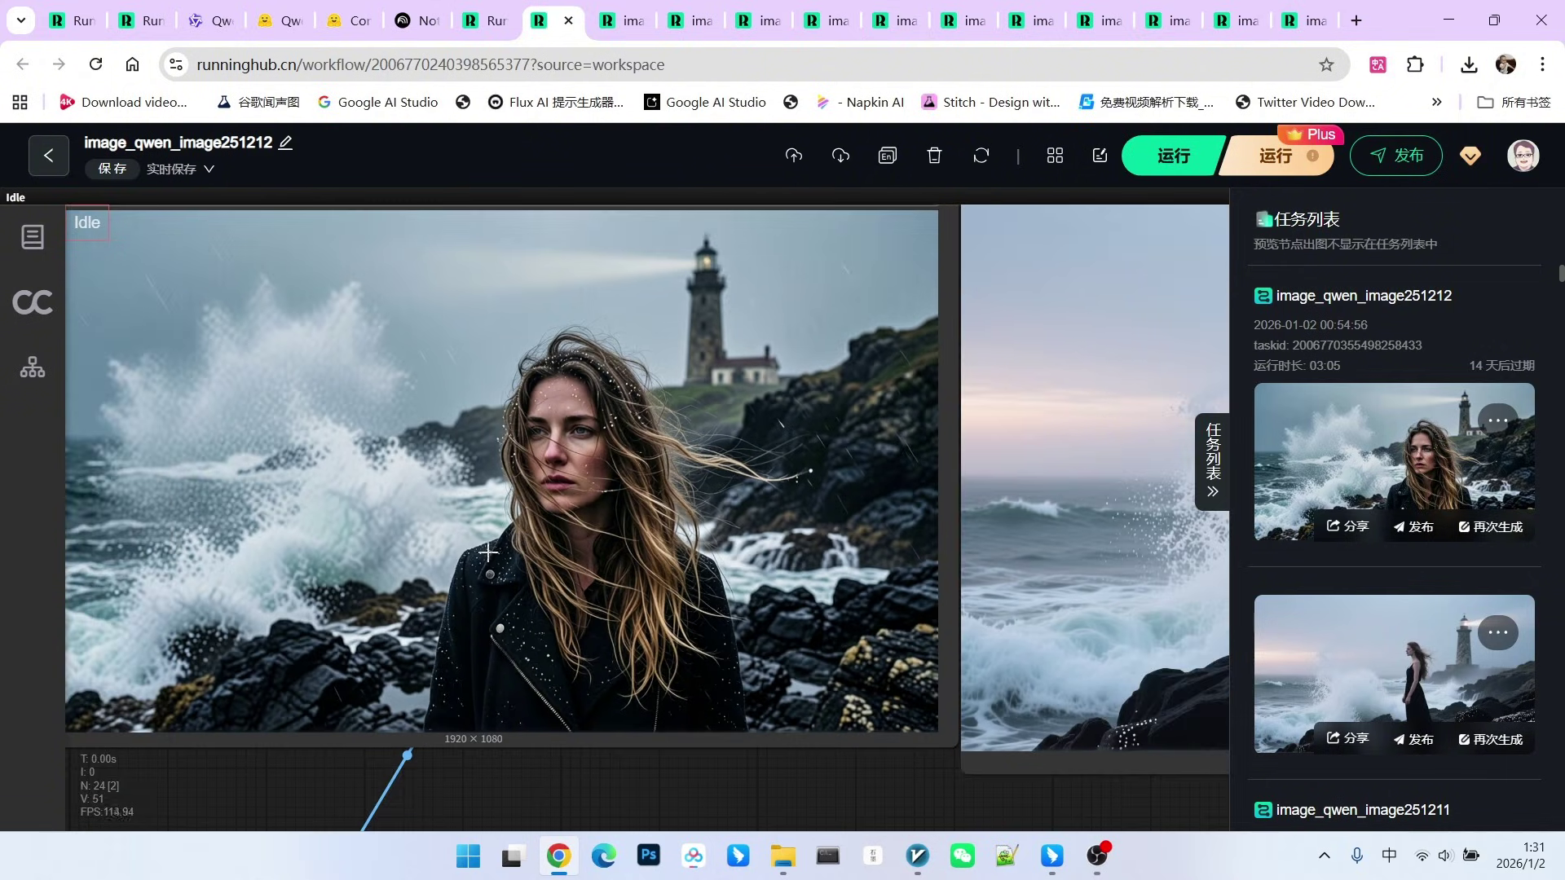
pyautogui.scroll(-1, 517, 603)
pyautogui.scroll(2, 545, 615)
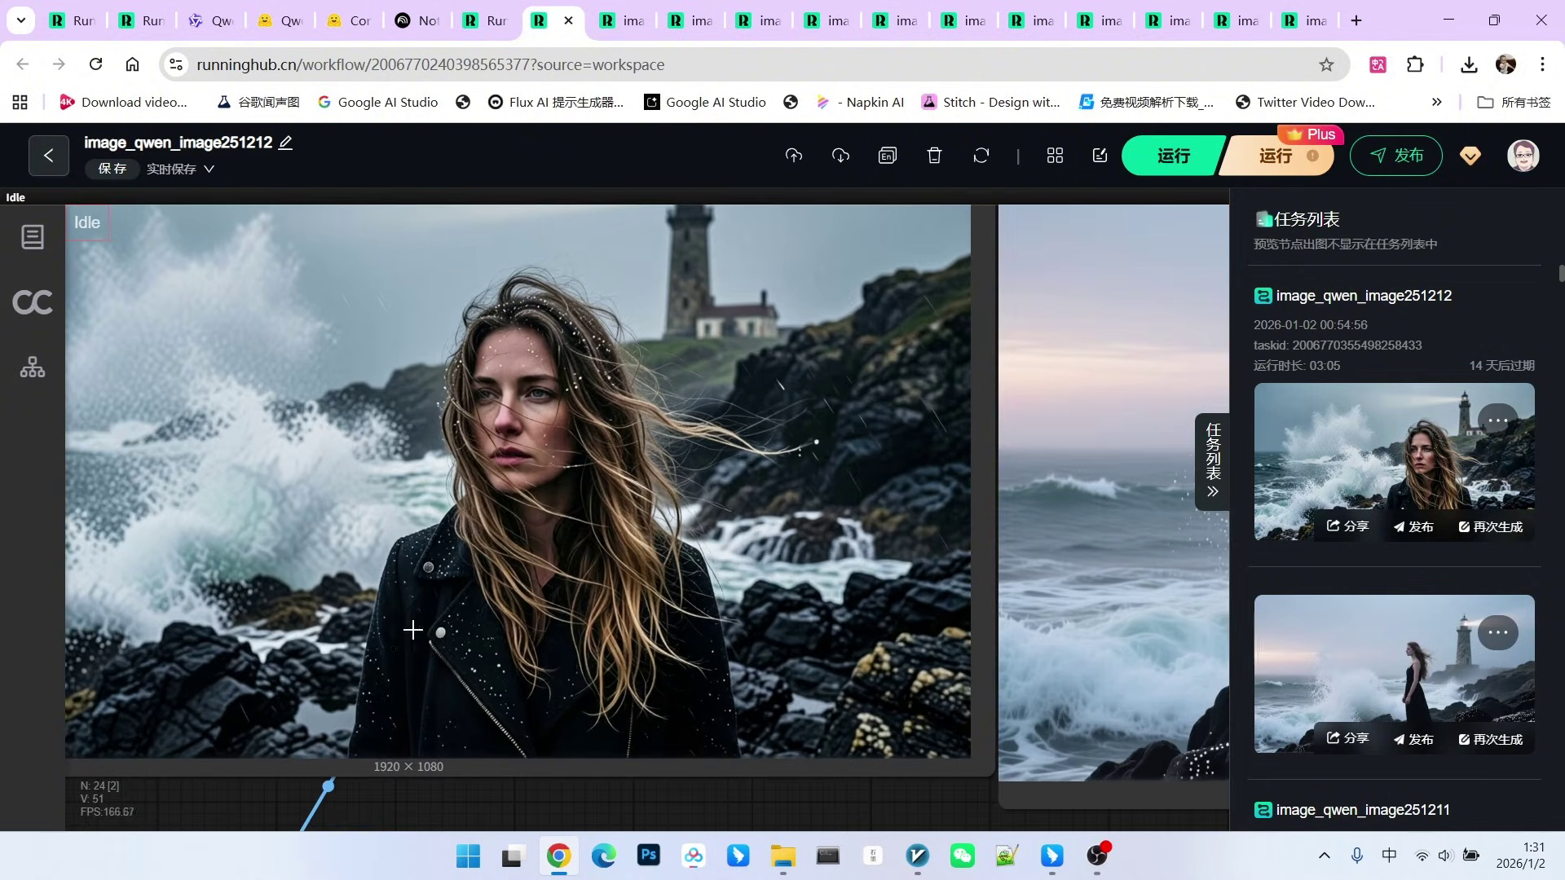
pyautogui.scroll(-1, 606, 529)
pyautogui.scroll(3, 692, 429)
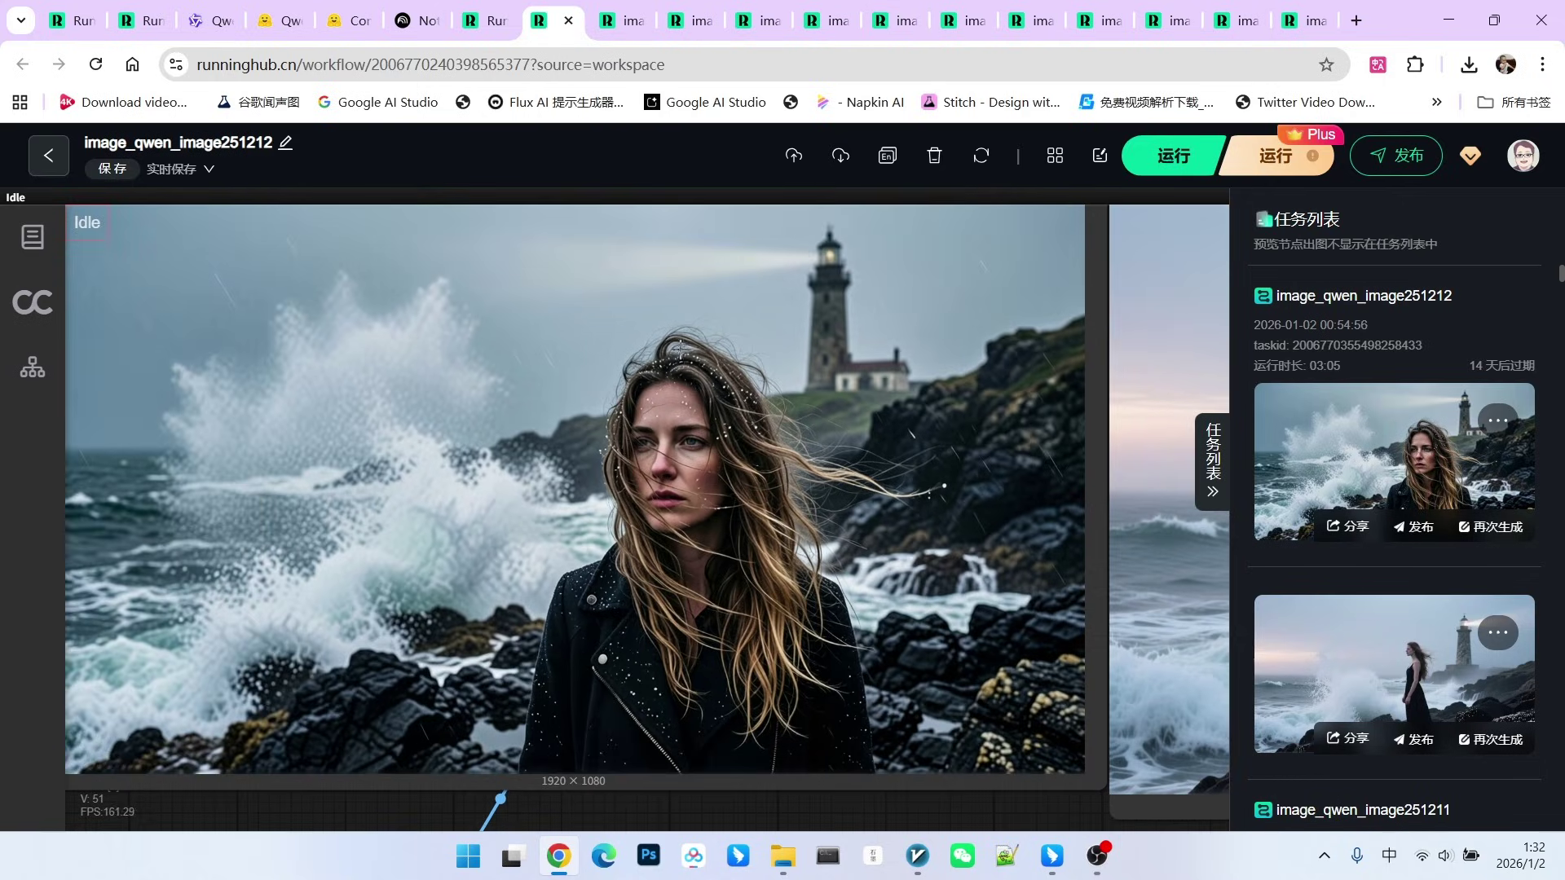
pyautogui.scroll(1, 693, 437)
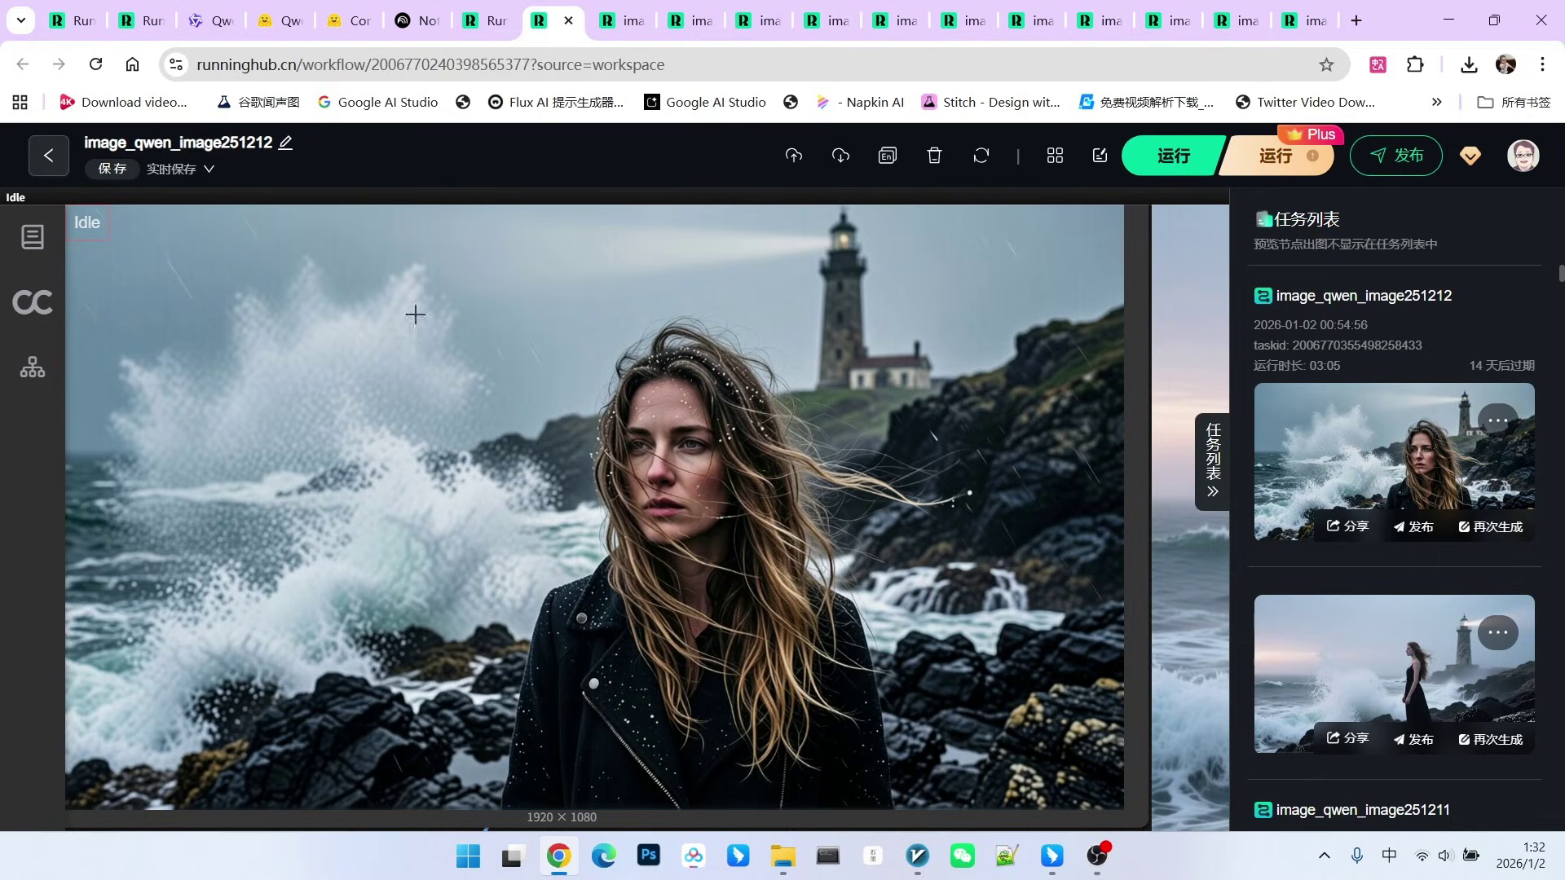
pyautogui.scroll(-1, 514, 357)
pyautogui.scroll(-1, 514, 357)
pyautogui.moveTo(873, 653); pyautogui.dragTo(526, 697)
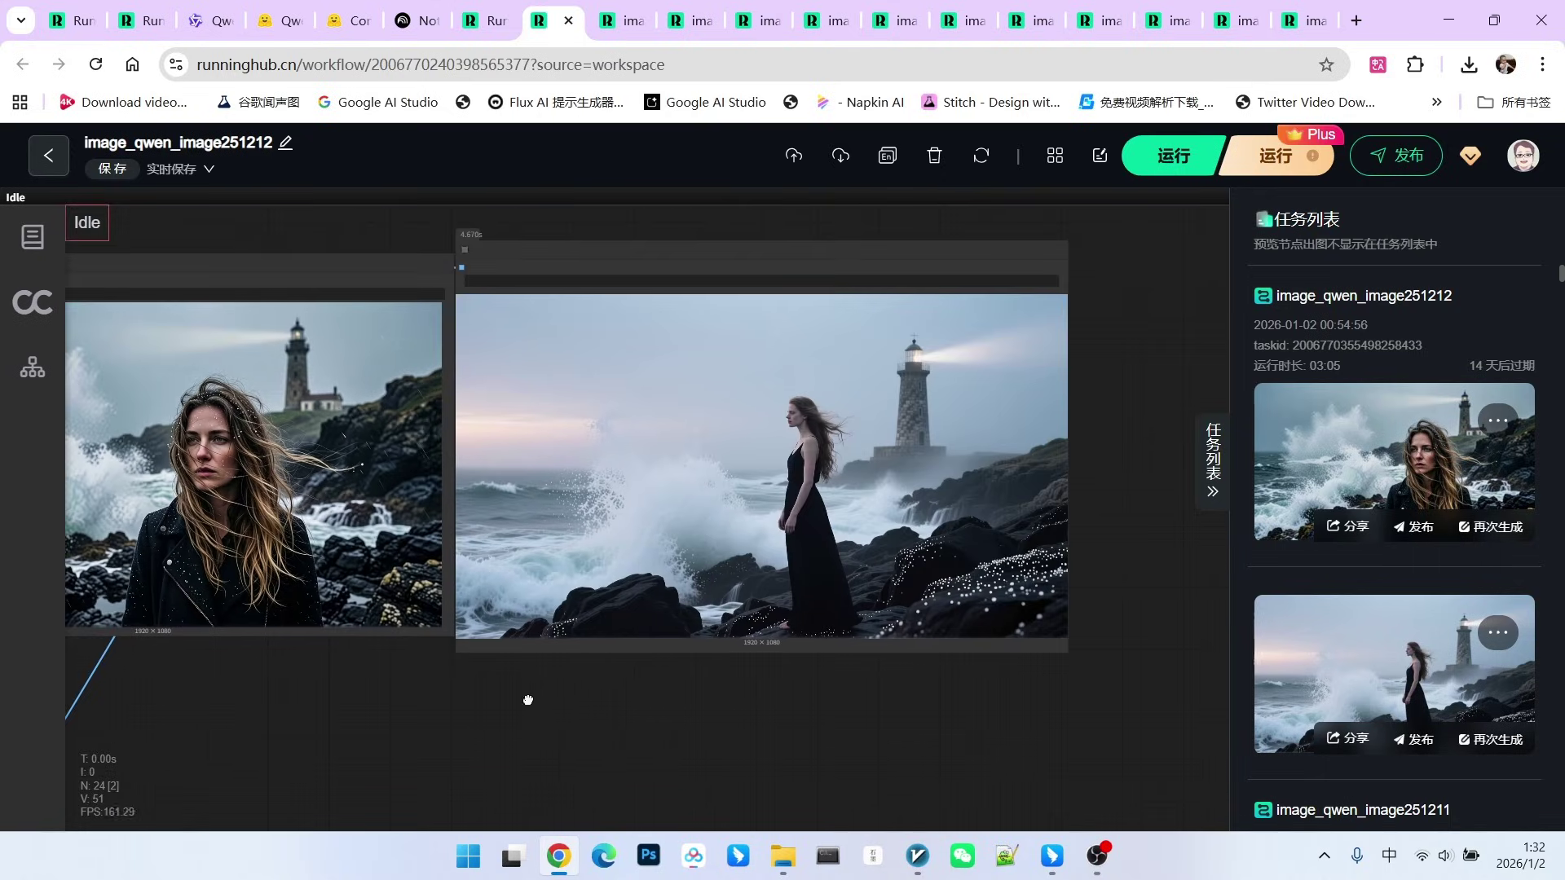
pyautogui.scroll(2, 957, 480)
pyautogui.scroll(1, 1048, 513)
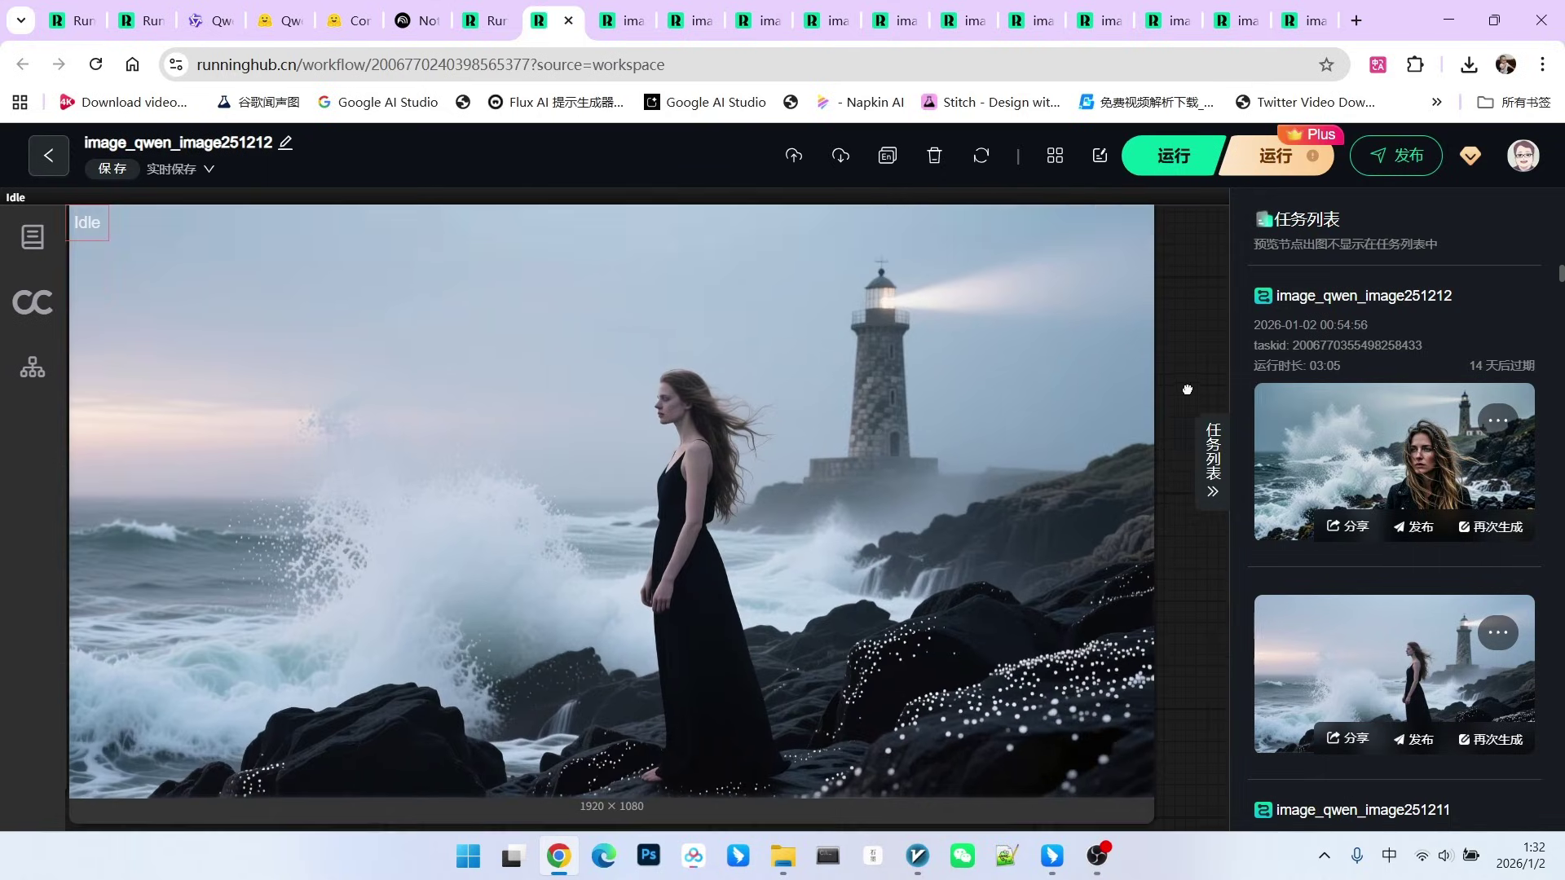
pyautogui.scroll(-1, 802, 459)
pyautogui.scroll(-1, 800, 459)
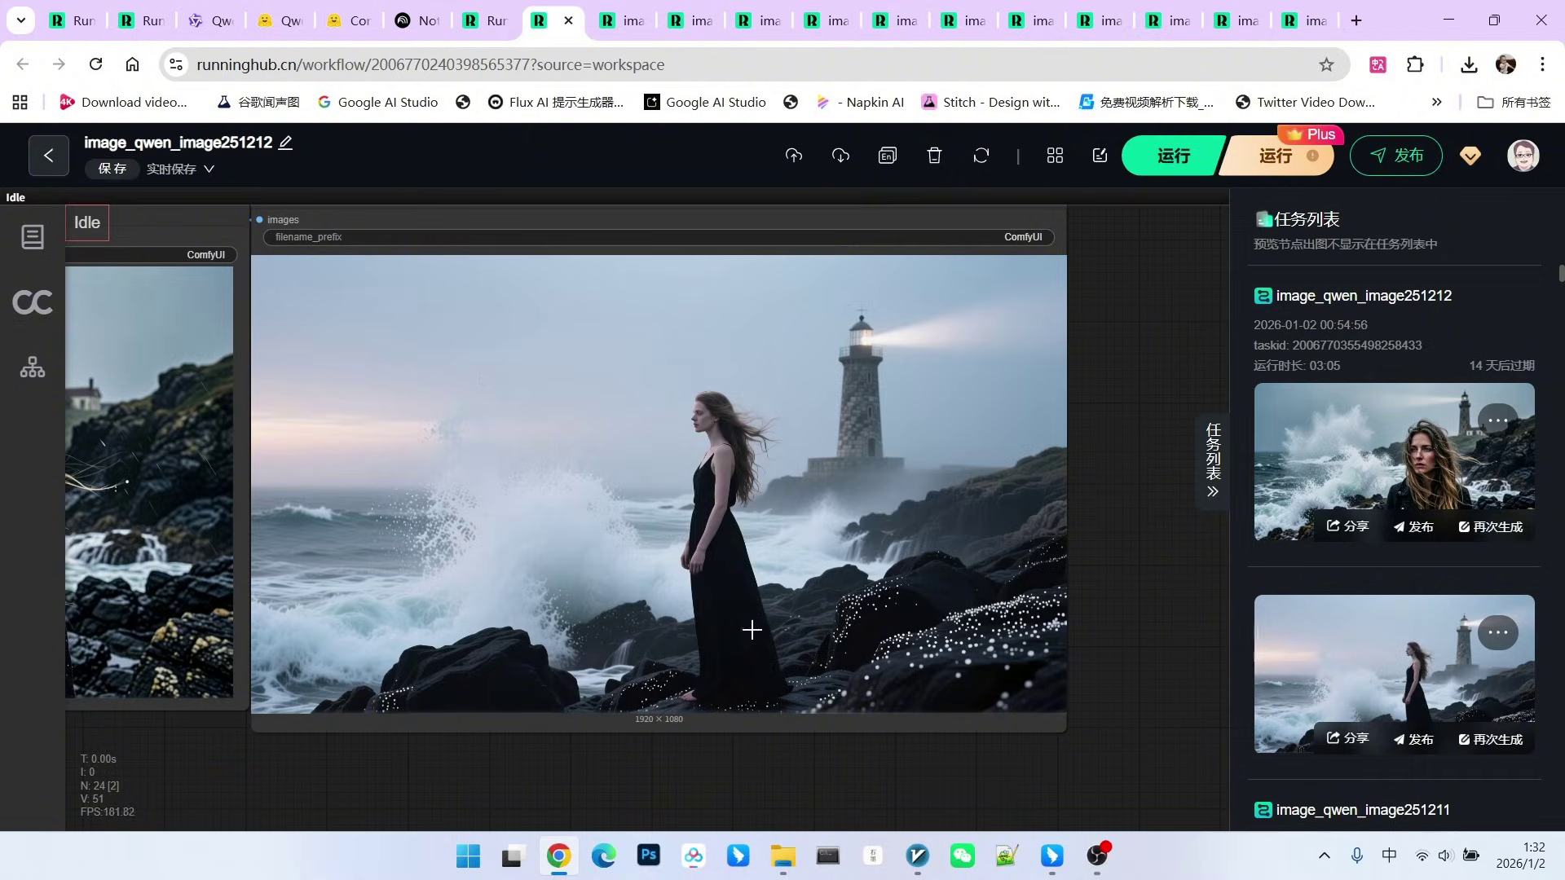
pyautogui.scroll(2, 695, 450)
pyautogui.scroll(2, 722, 447)
pyautogui.scroll(2, 726, 449)
pyautogui.scroll(1, 740, 417)
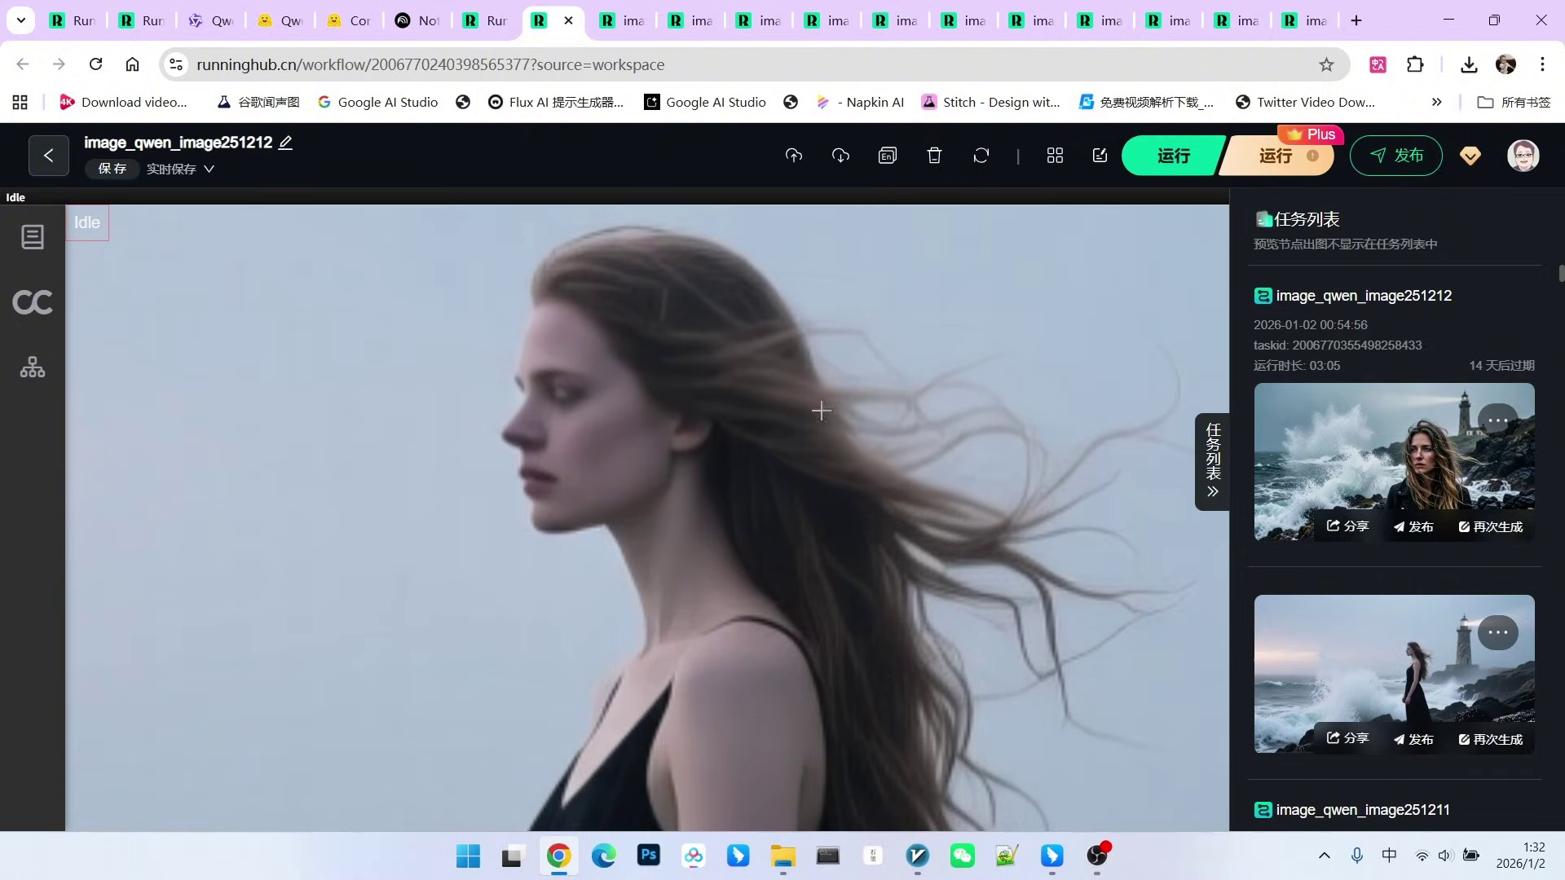
pyautogui.scroll(-2, 821, 411)
pyautogui.scroll(-2, 835, 416)
pyautogui.scroll(1, 835, 415)
pyautogui.scroll(1, 839, 387)
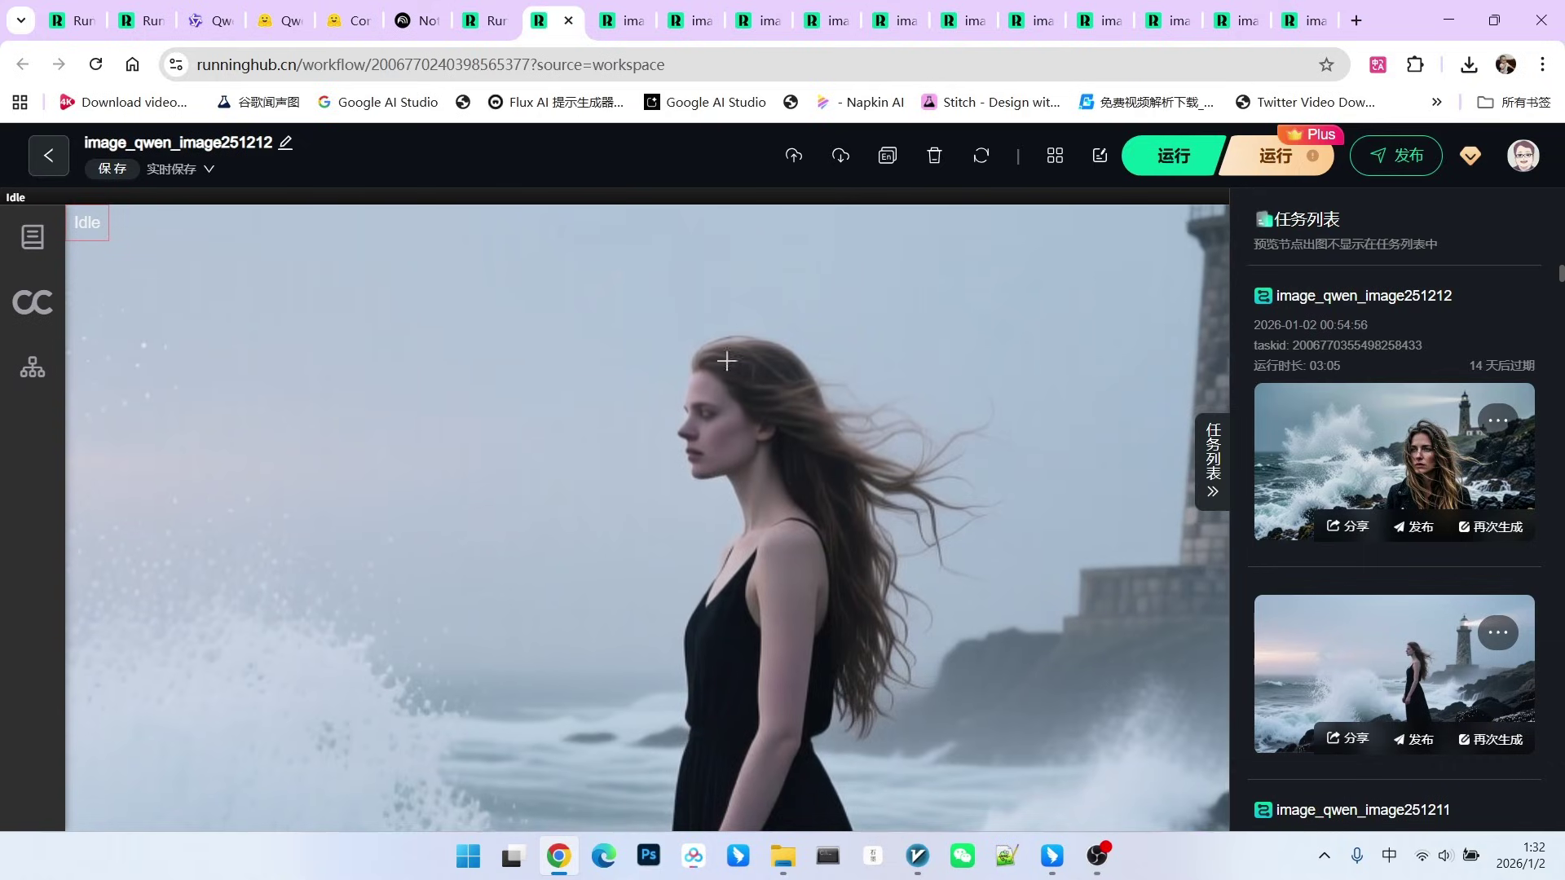
pyautogui.scroll(-1, 668, 473)
pyautogui.scroll(-1, 669, 473)
pyautogui.scroll(2, 821, 604)
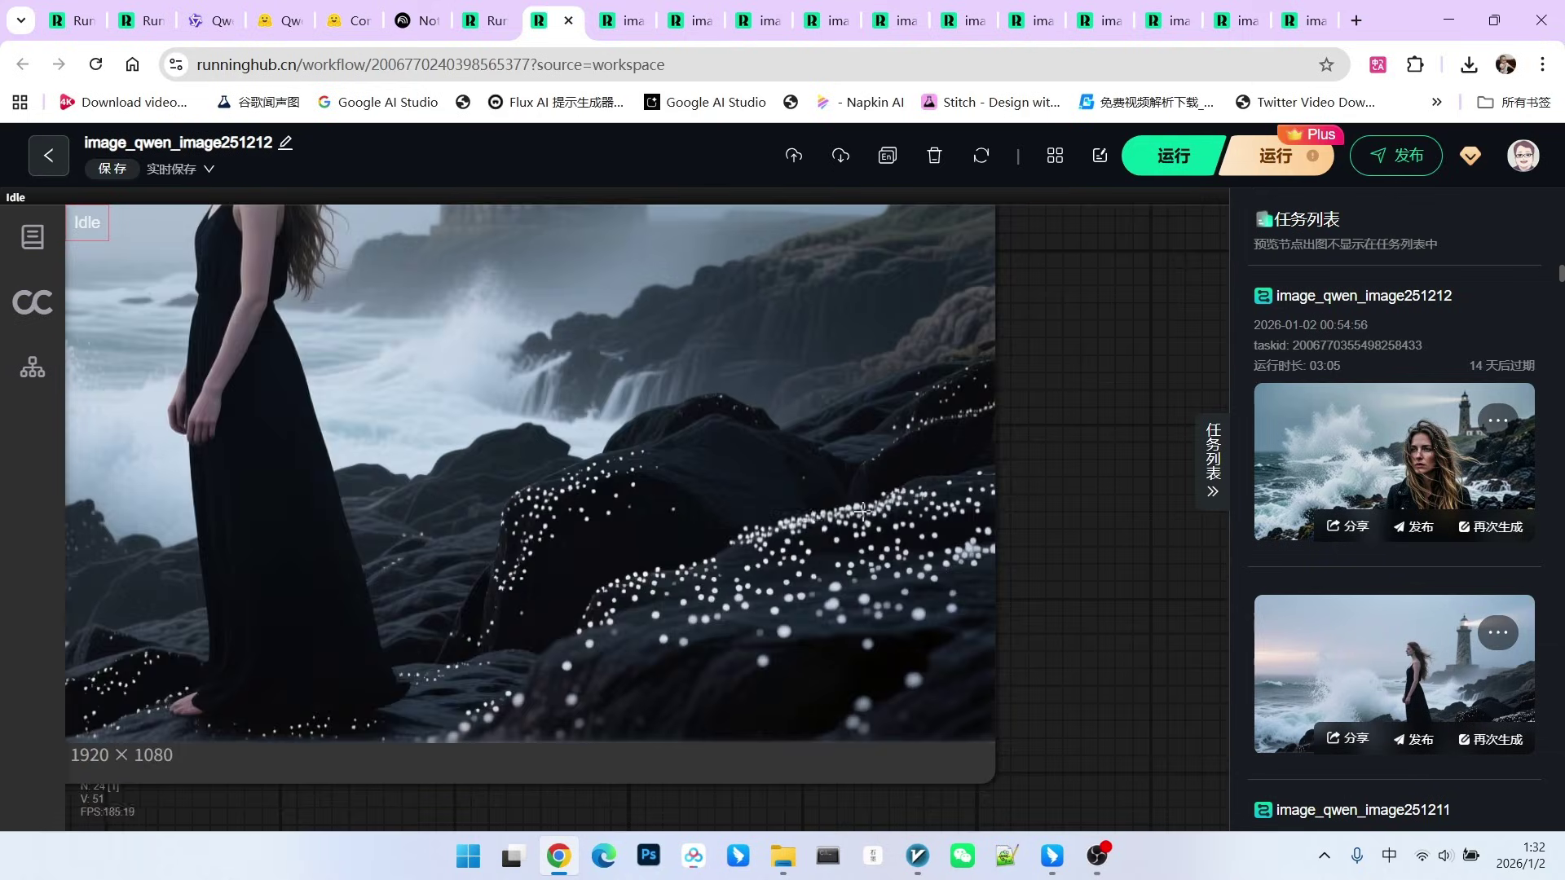
pyautogui.scroll(-1, 821, 605)
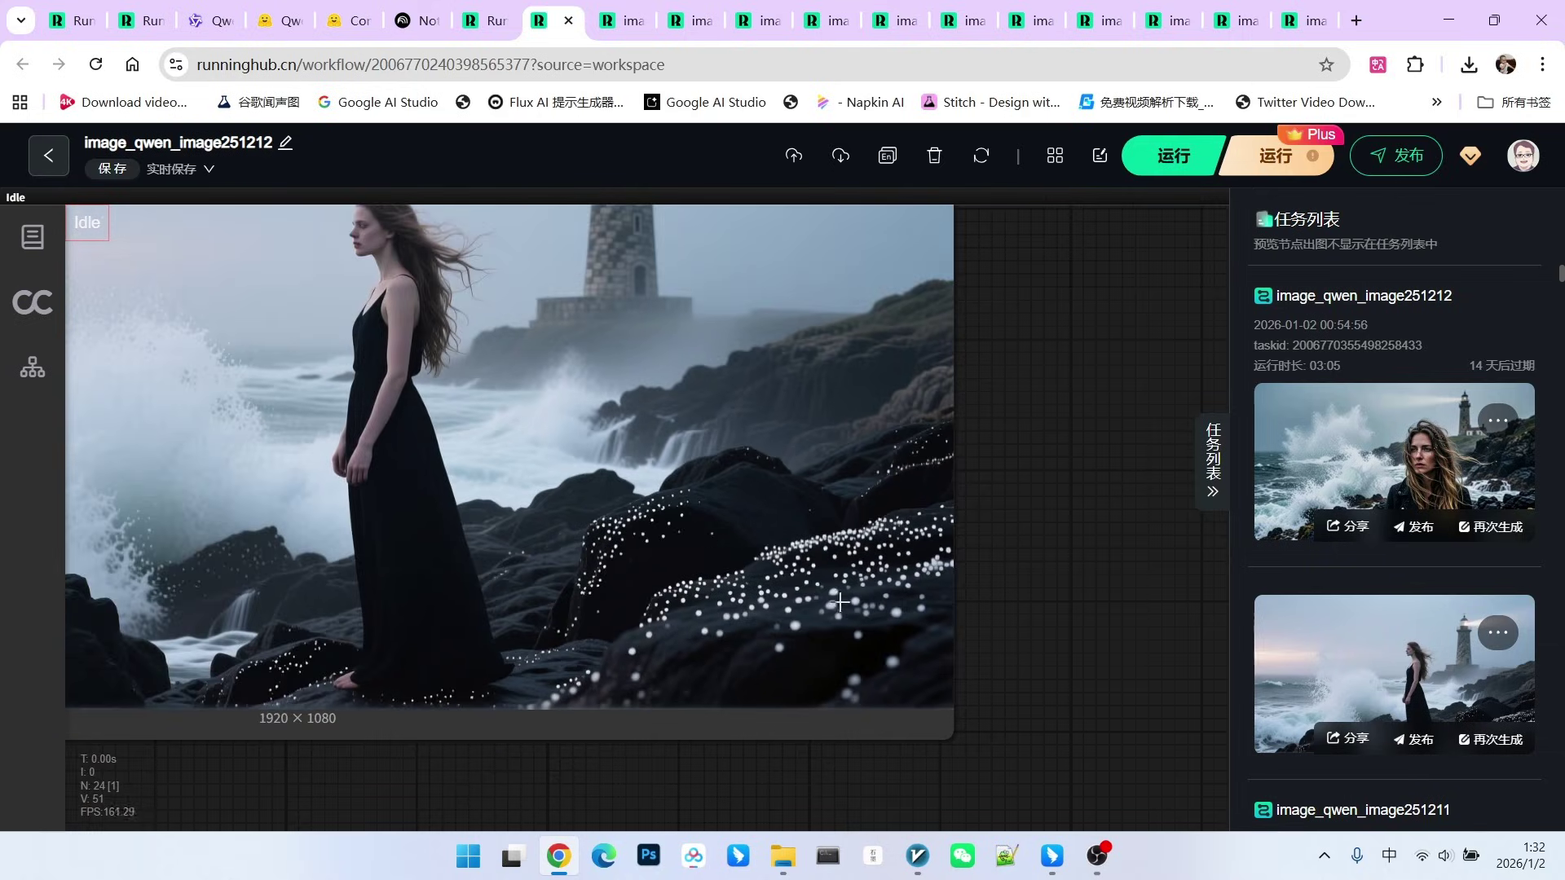
pyautogui.scroll(-1, 682, 601)
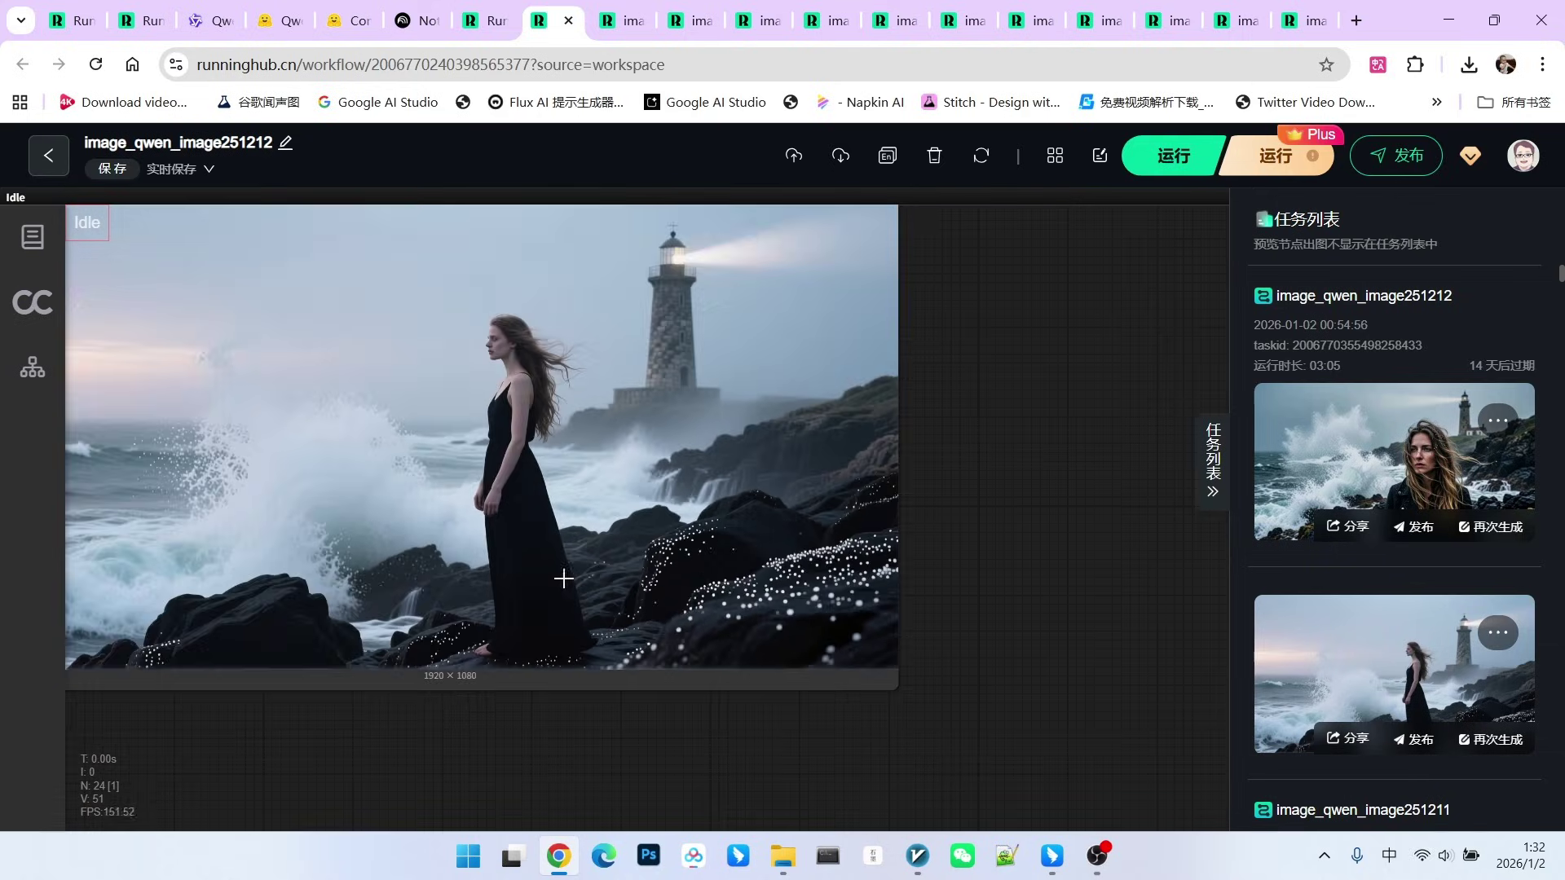
pyautogui.scroll(1, 626, 609)
pyautogui.scroll(2, 715, 610)
pyautogui.scroll(2, 890, 649)
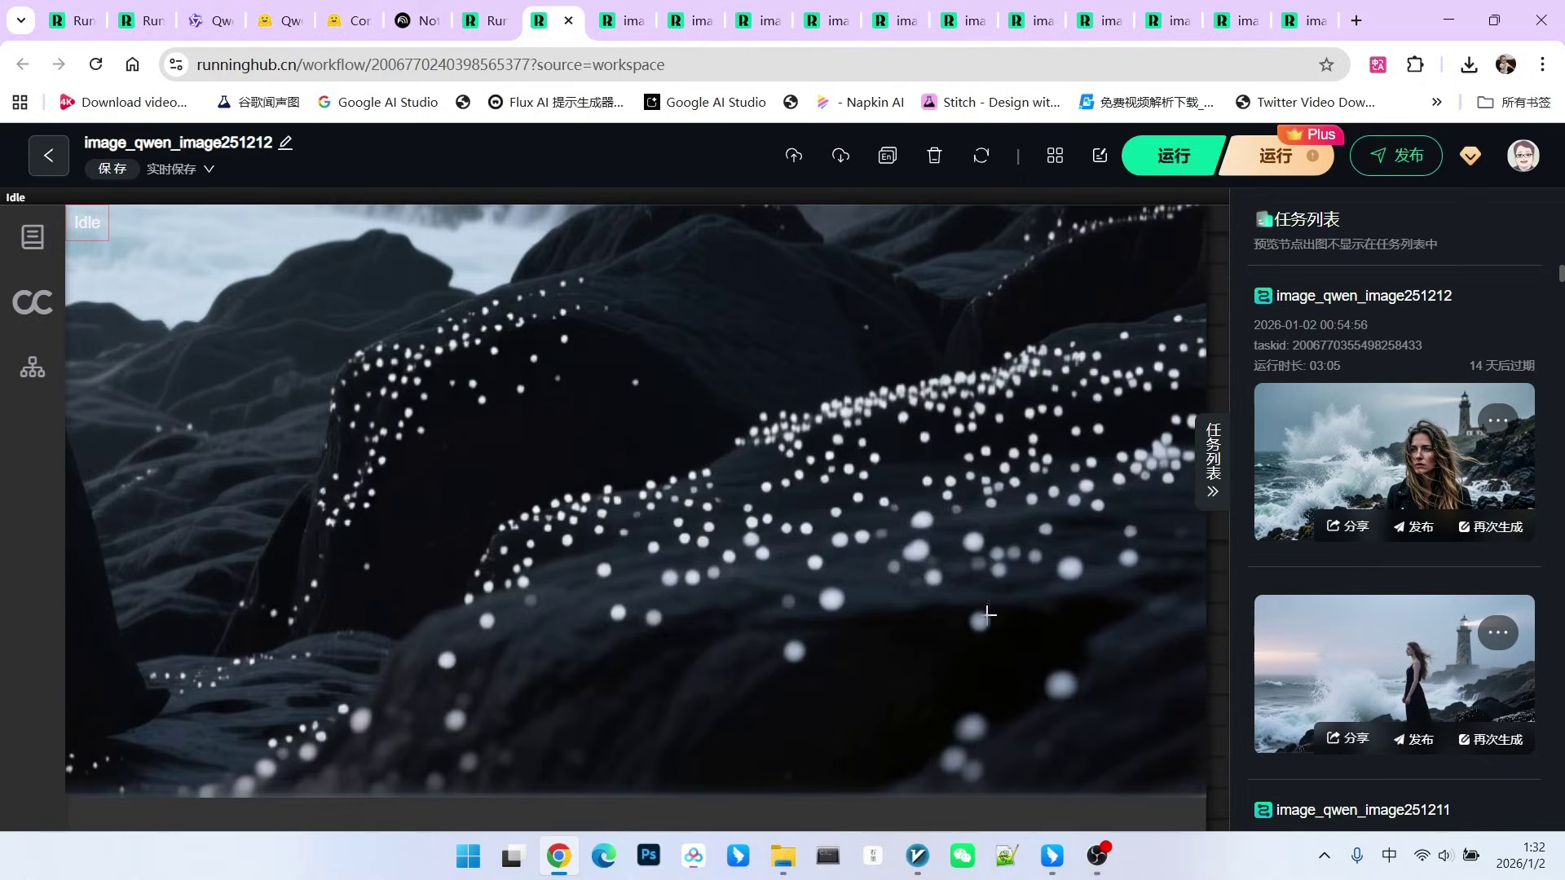
pyautogui.scroll(-2, 1059, 524)
pyautogui.scroll(-1, 1003, 600)
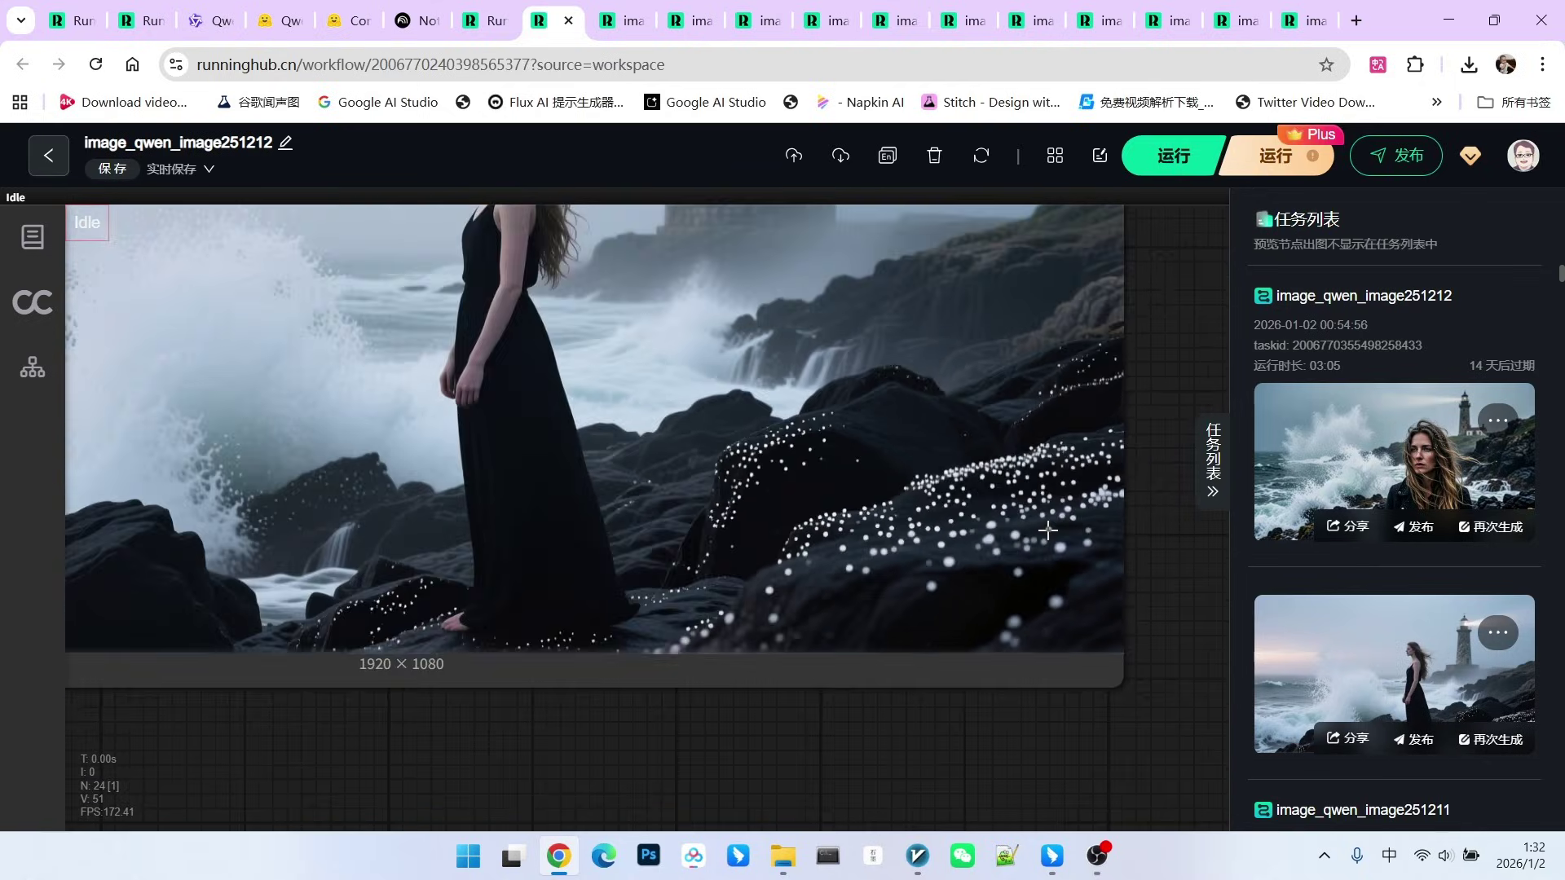
pyautogui.scroll(-2, 944, 676)
pyautogui.scroll(-2, 1029, 695)
pyautogui.scroll(-1, 939, 706)
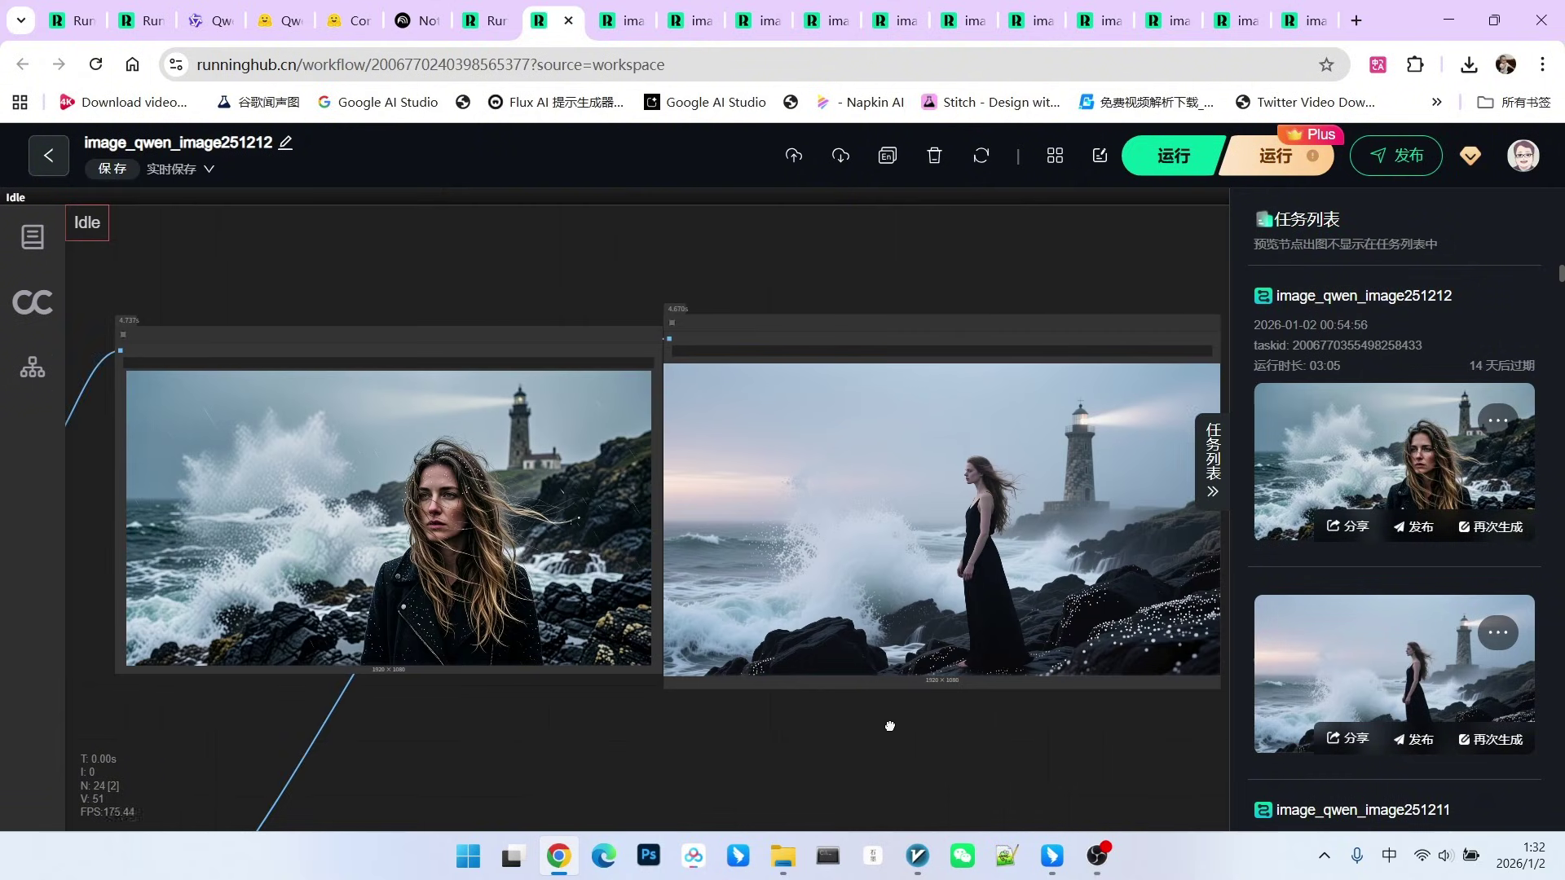
pyautogui.scroll(1, 714, 686)
pyautogui.scroll(1, 605, 727)
pyautogui.scroll(1, 622, 723)
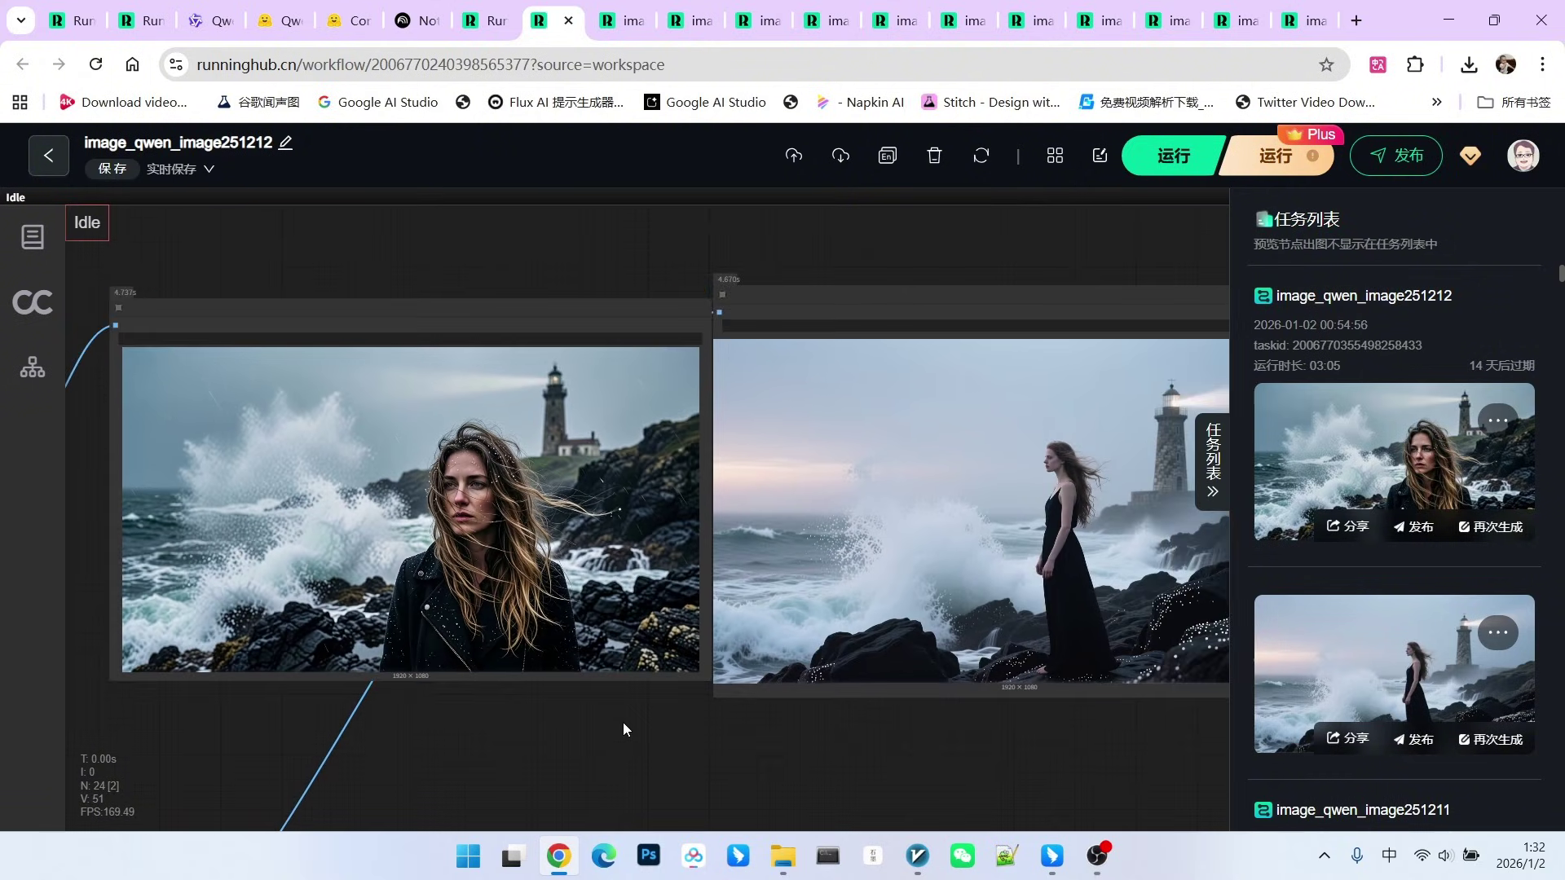
pyautogui.scroll(1, 560, 663)
pyautogui.scroll(1, 560, 664)
pyautogui.scroll(1, 441, 604)
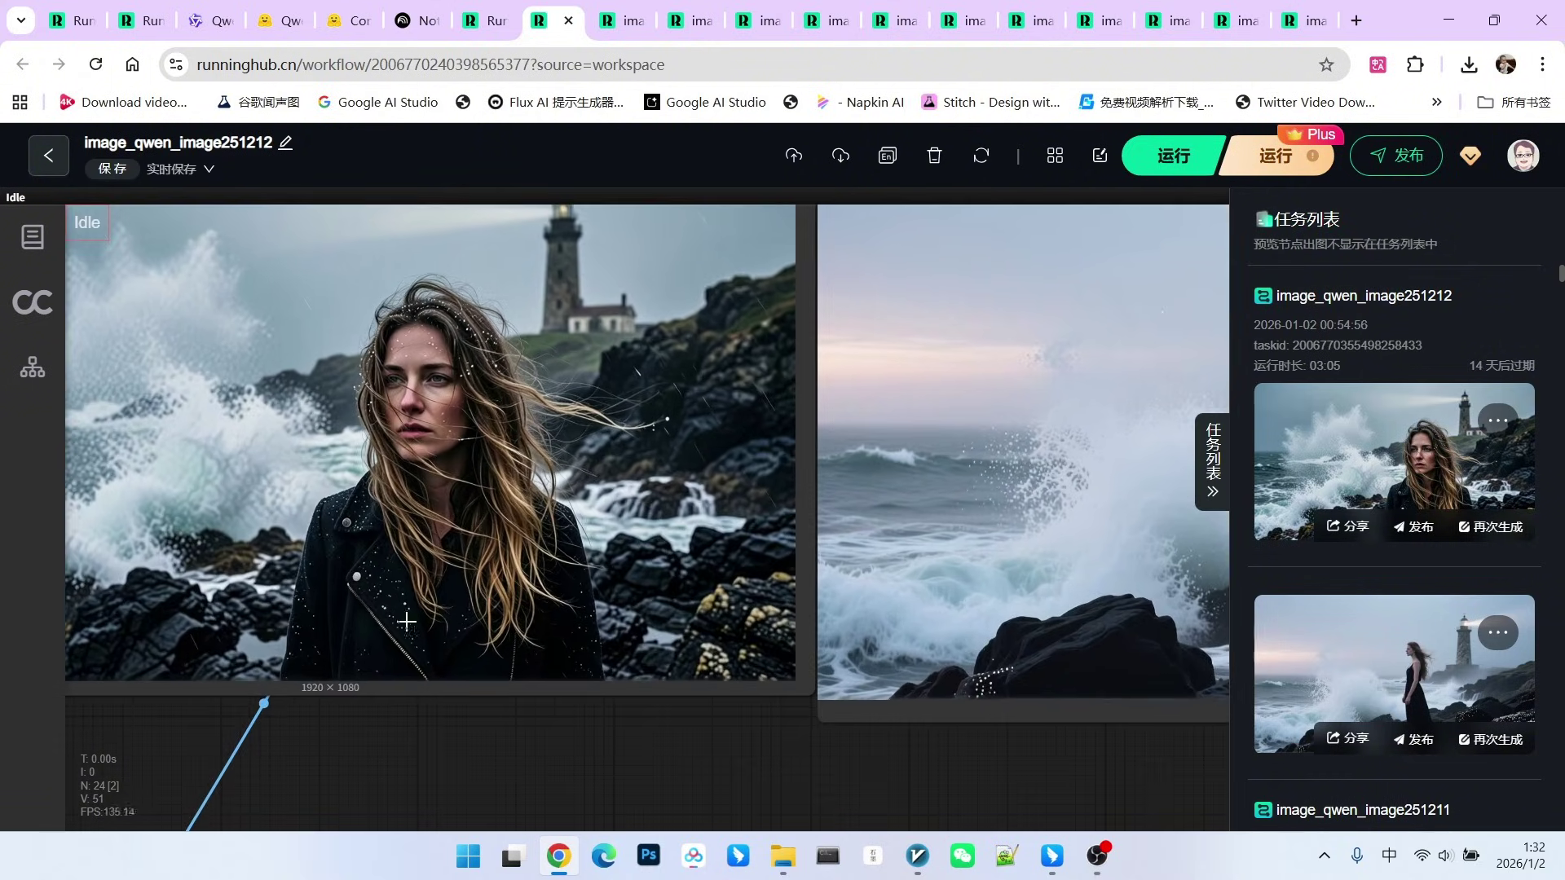
pyautogui.scroll(-1, 529, 618)
pyautogui.scroll(2, 838, 588)
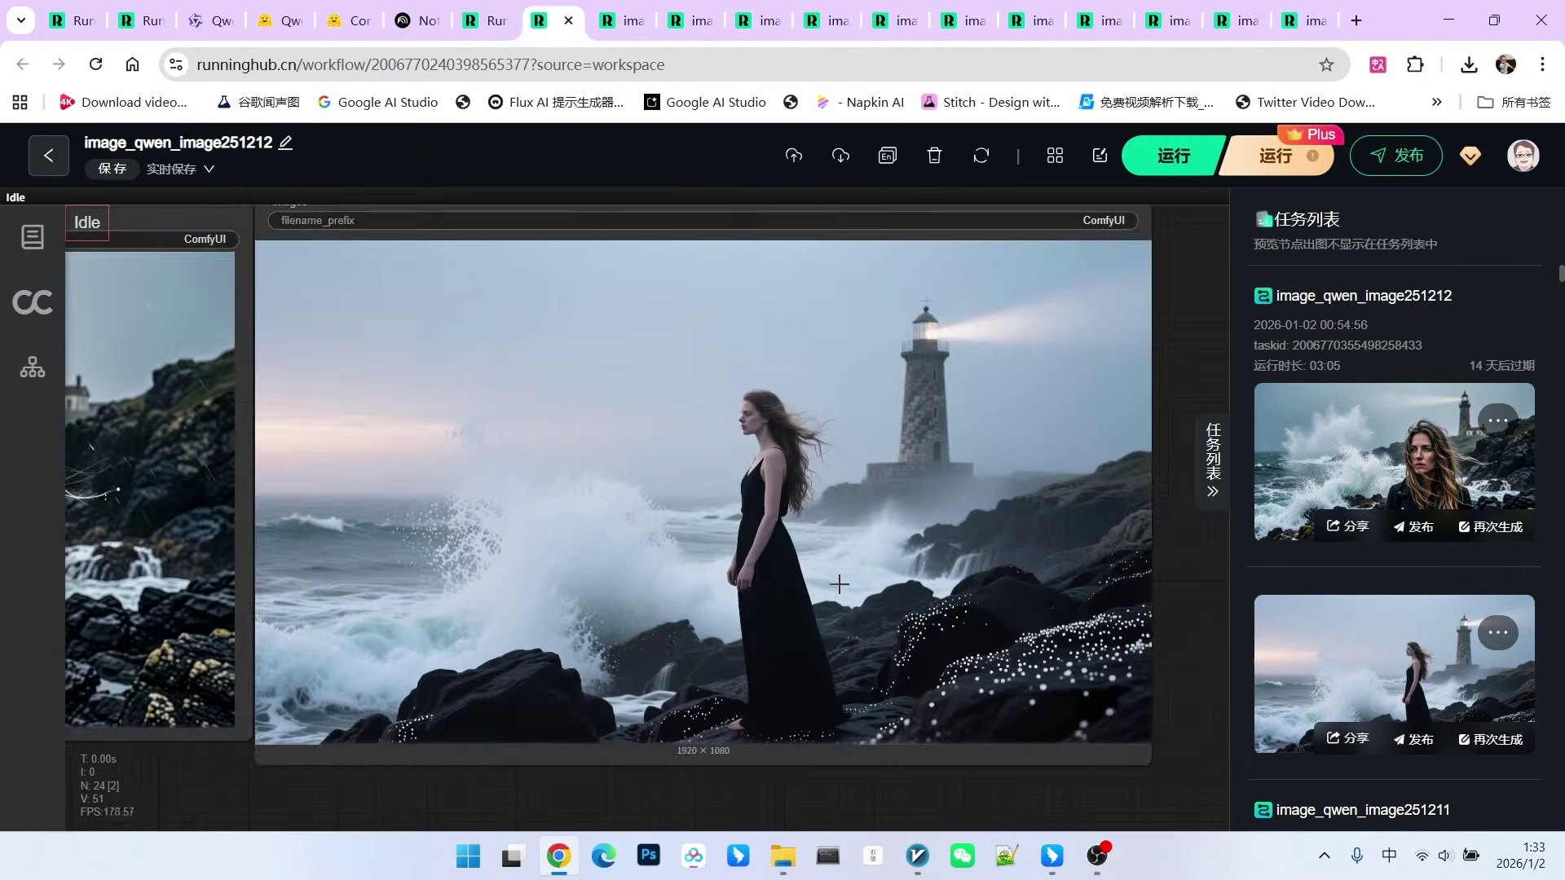
pyautogui.scroll(1, 752, 415)
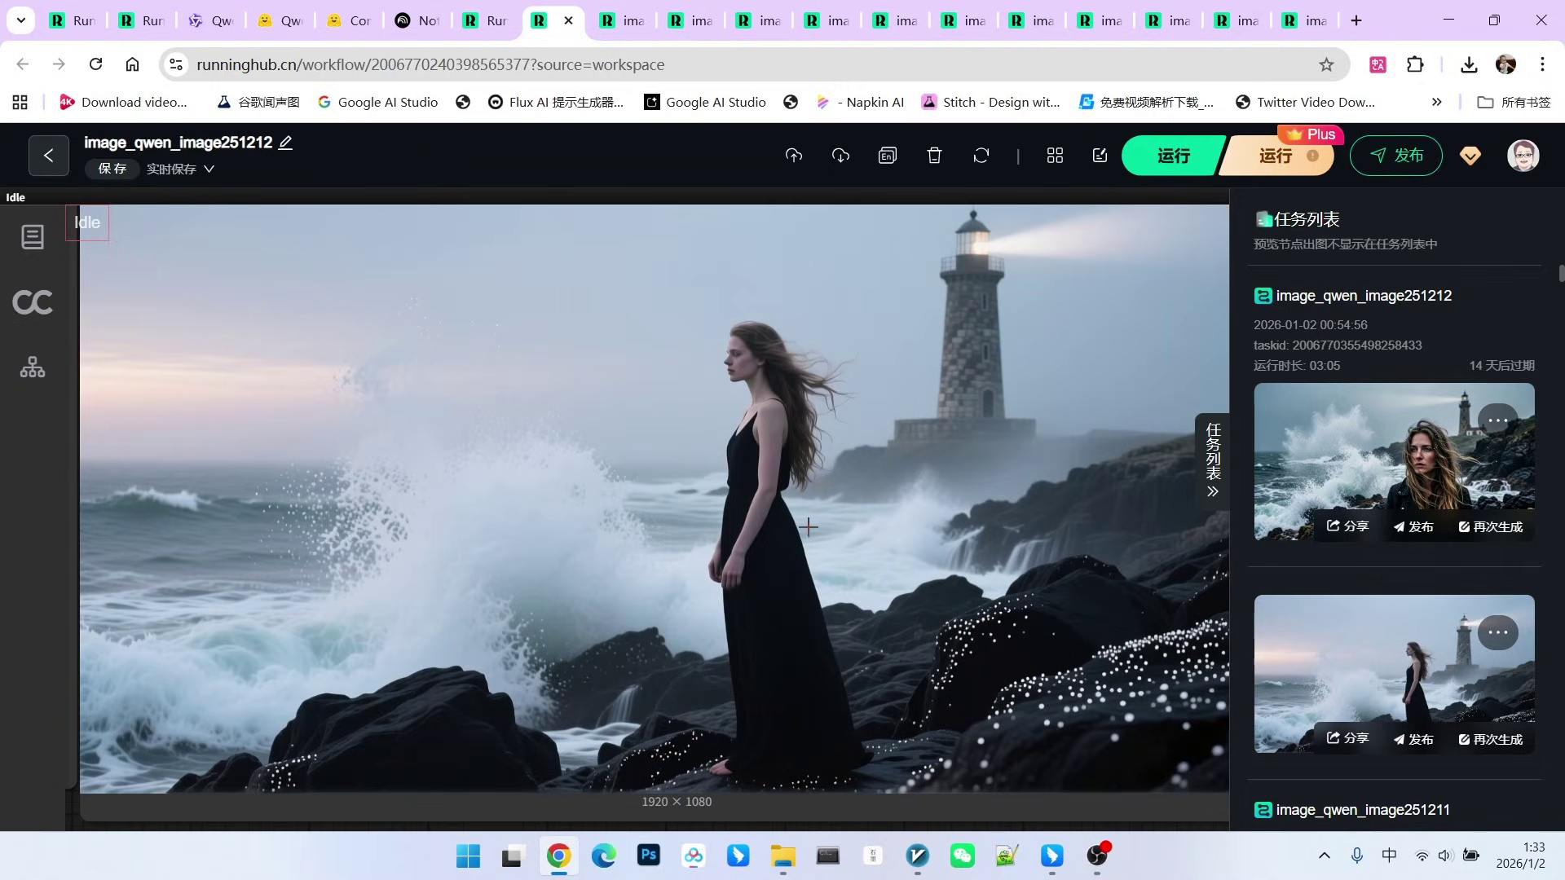
pyautogui.scroll(-1, 807, 550)
pyautogui.scroll(-2, 909, 576)
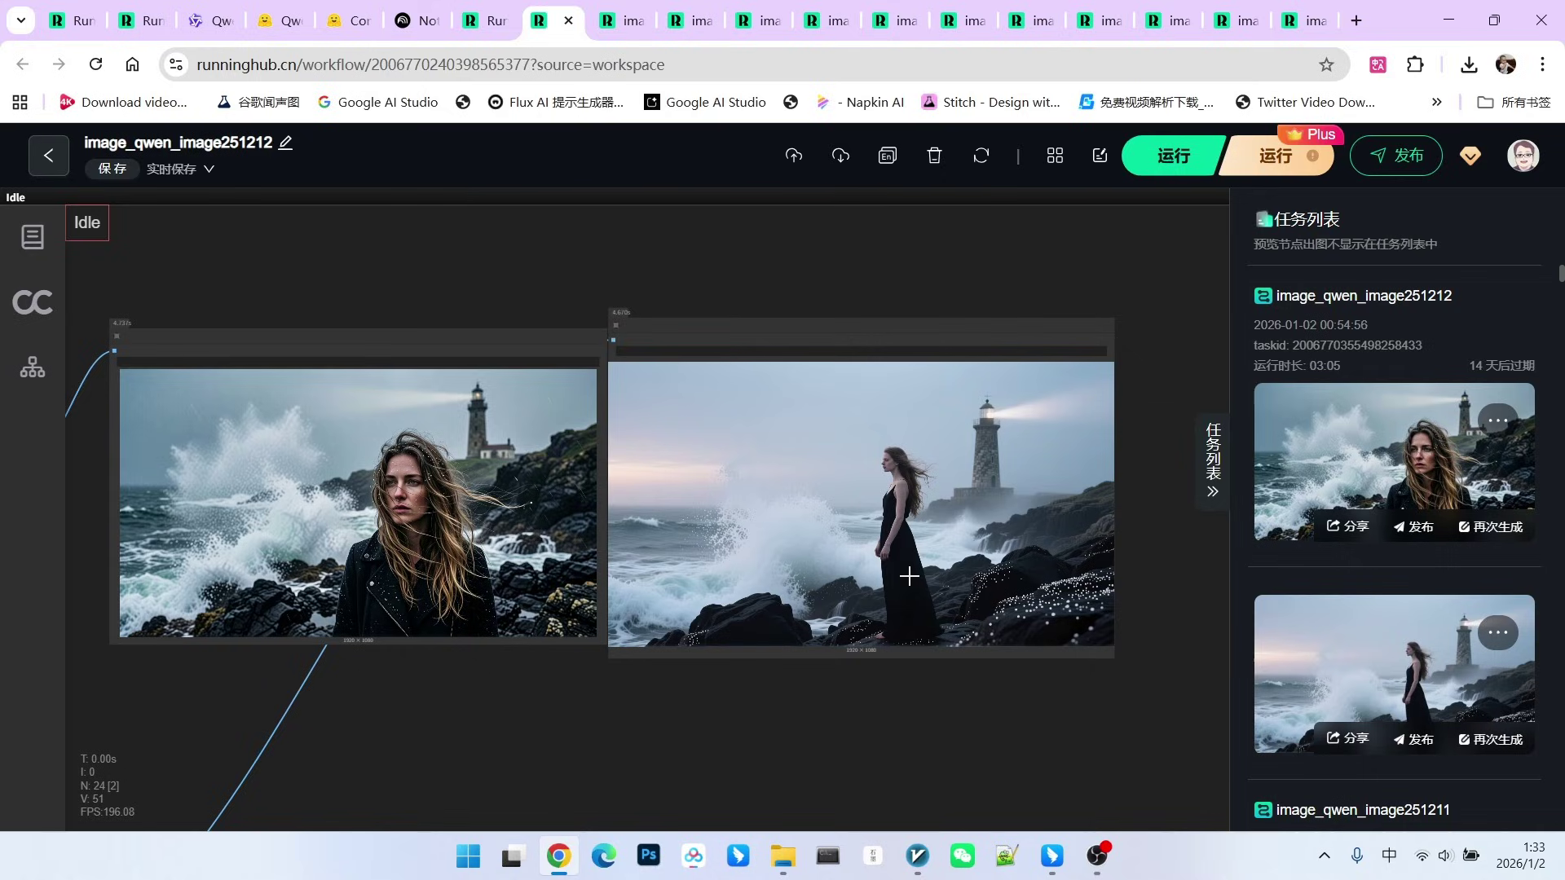
pyautogui.scroll(-2, 829, 312)
pyautogui.scroll(-1, 674, 269)
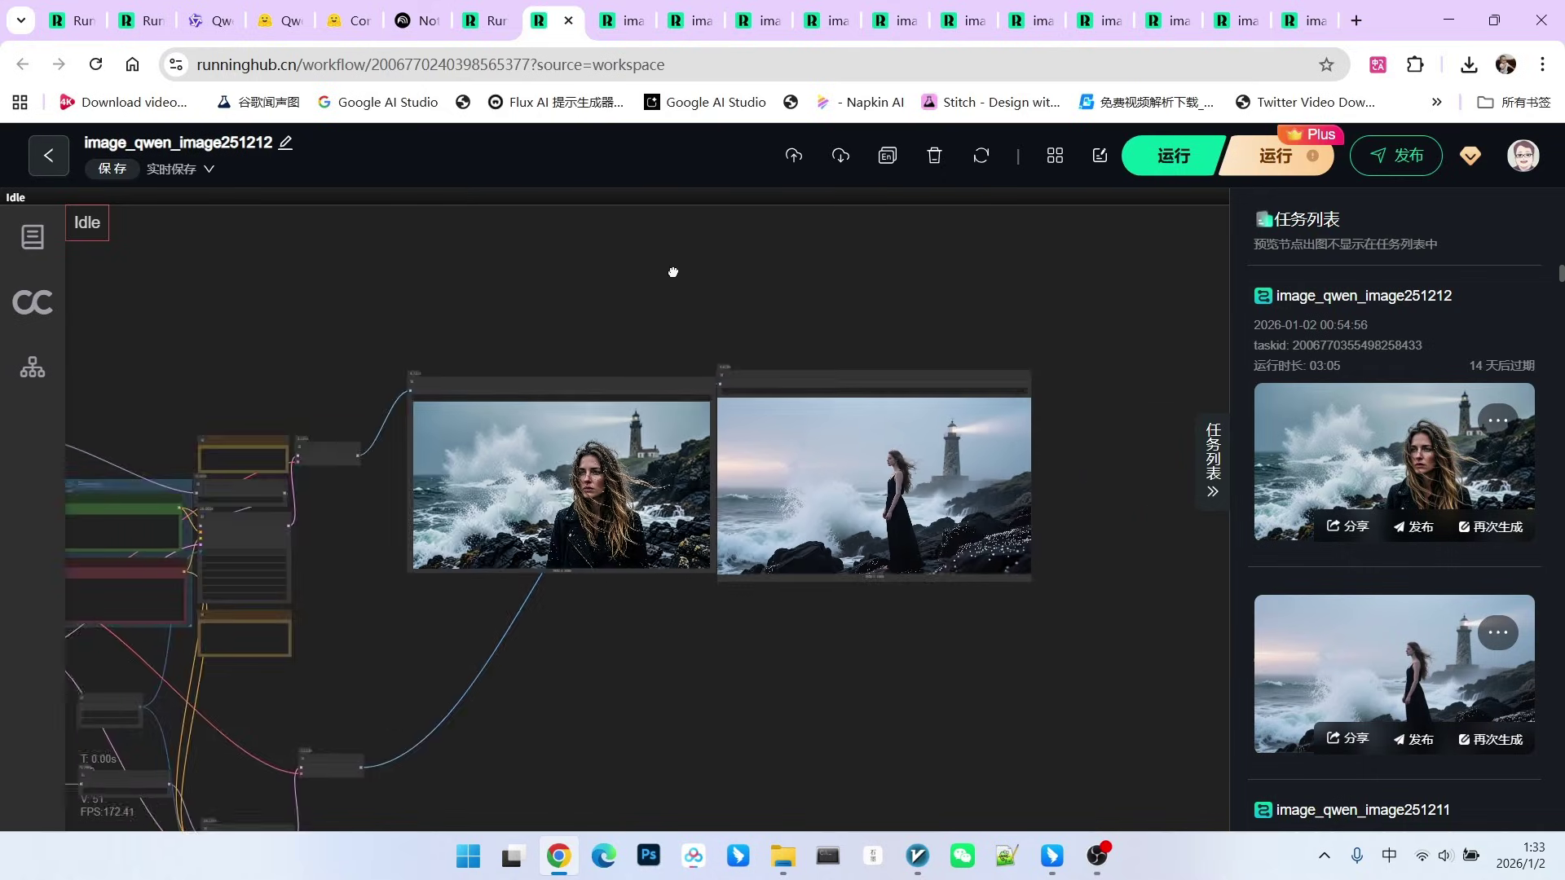
pyautogui.moveTo(674, 269); pyautogui.dragTo(902, 223)
pyautogui.scroll(-2, 902, 224)
pyautogui.scroll(1, 856, 233)
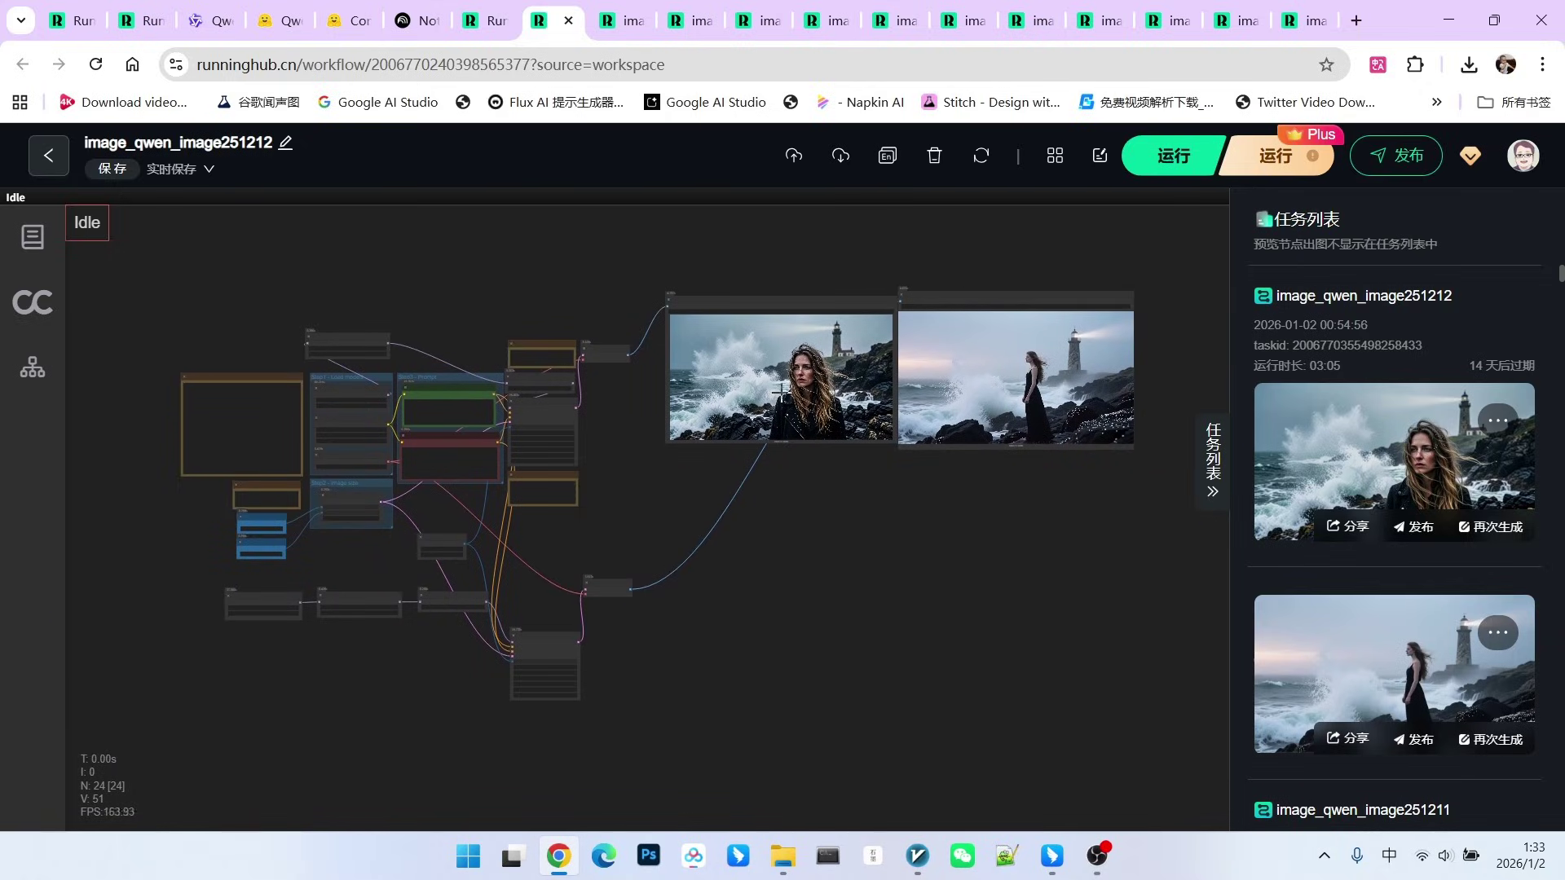
pyautogui.scroll(1, 783, 391)
pyautogui.scroll(1, 786, 381)
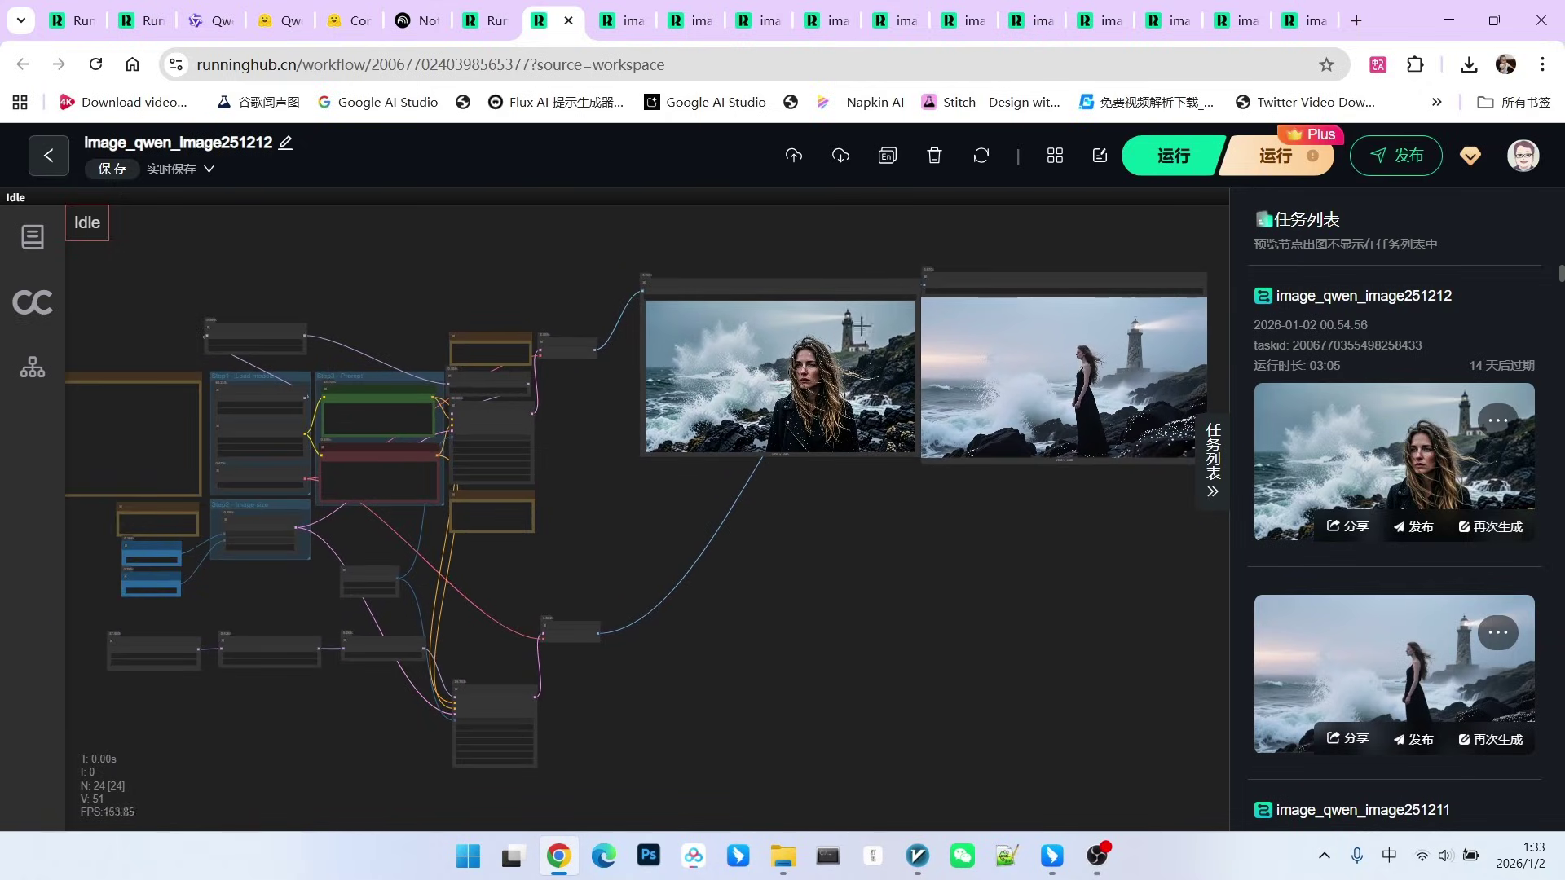
pyautogui.moveTo(602, 527); pyautogui.dragTo(629, 548)
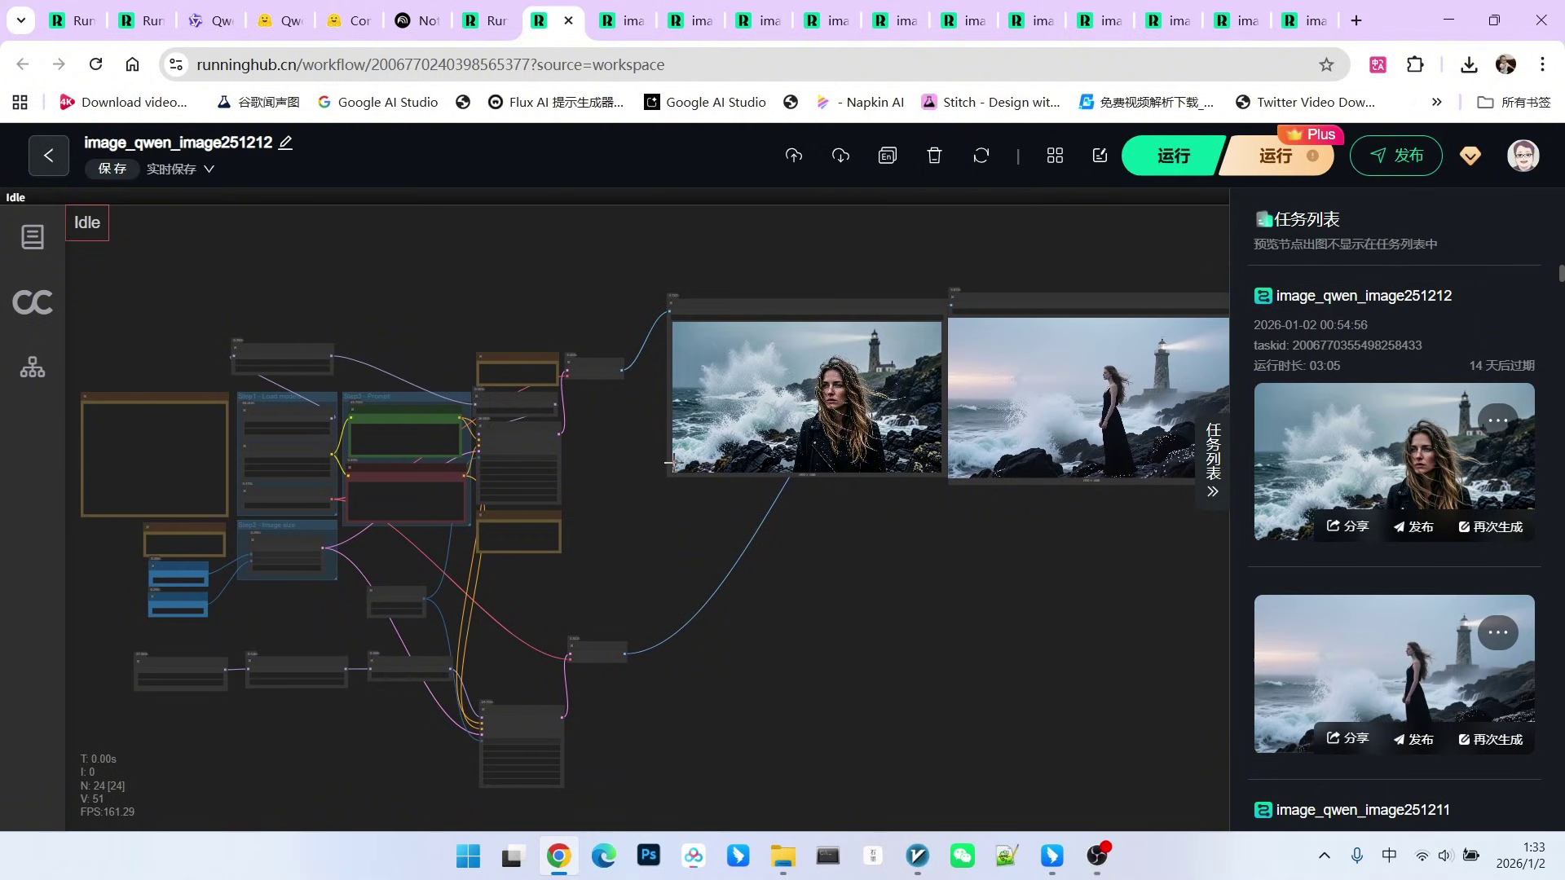